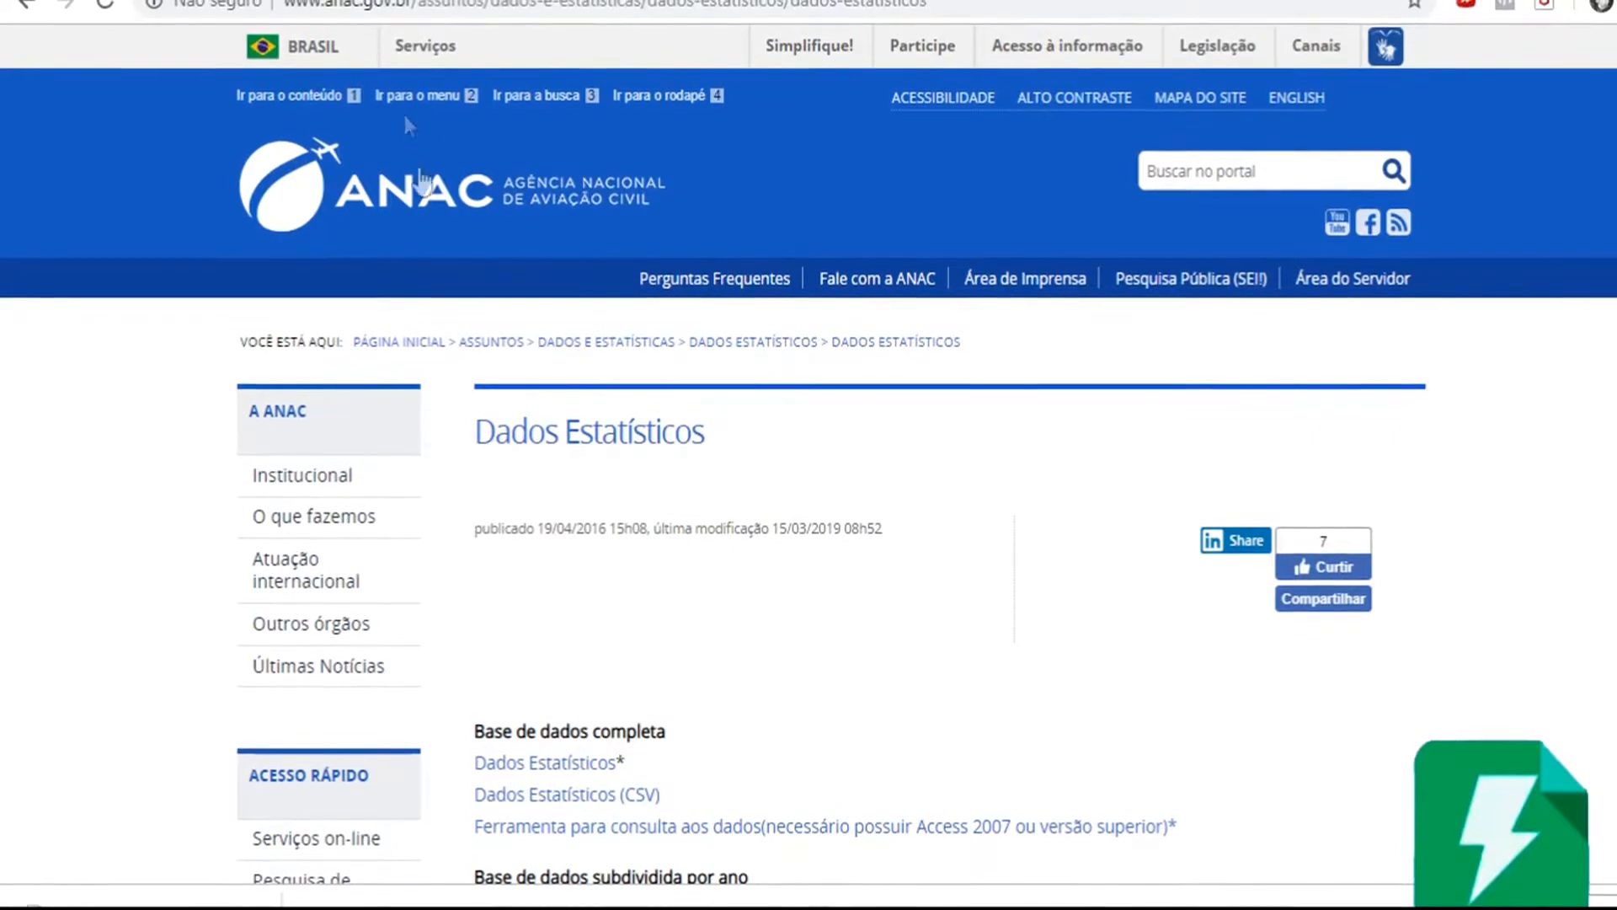
# Review the complete and per-year databases offered on ANAC's Dados Estatísticos page
pyautogui.scroll(-2, 694, 454)
pyautogui.scroll(2, 707, 463)
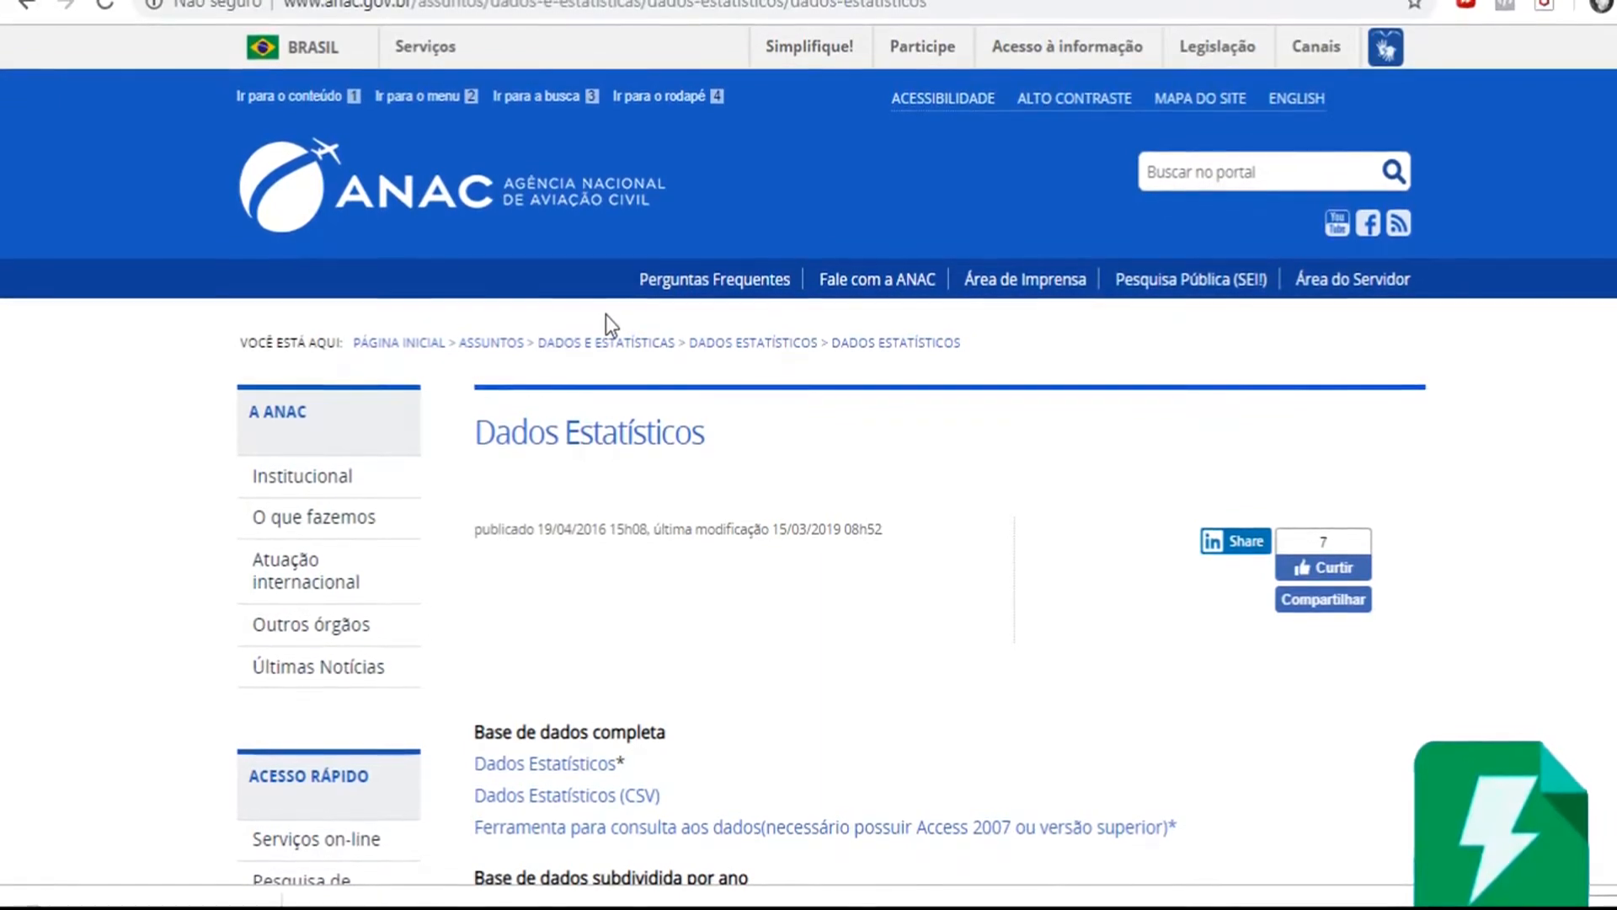
pyautogui.scroll(-3, 693, 453)
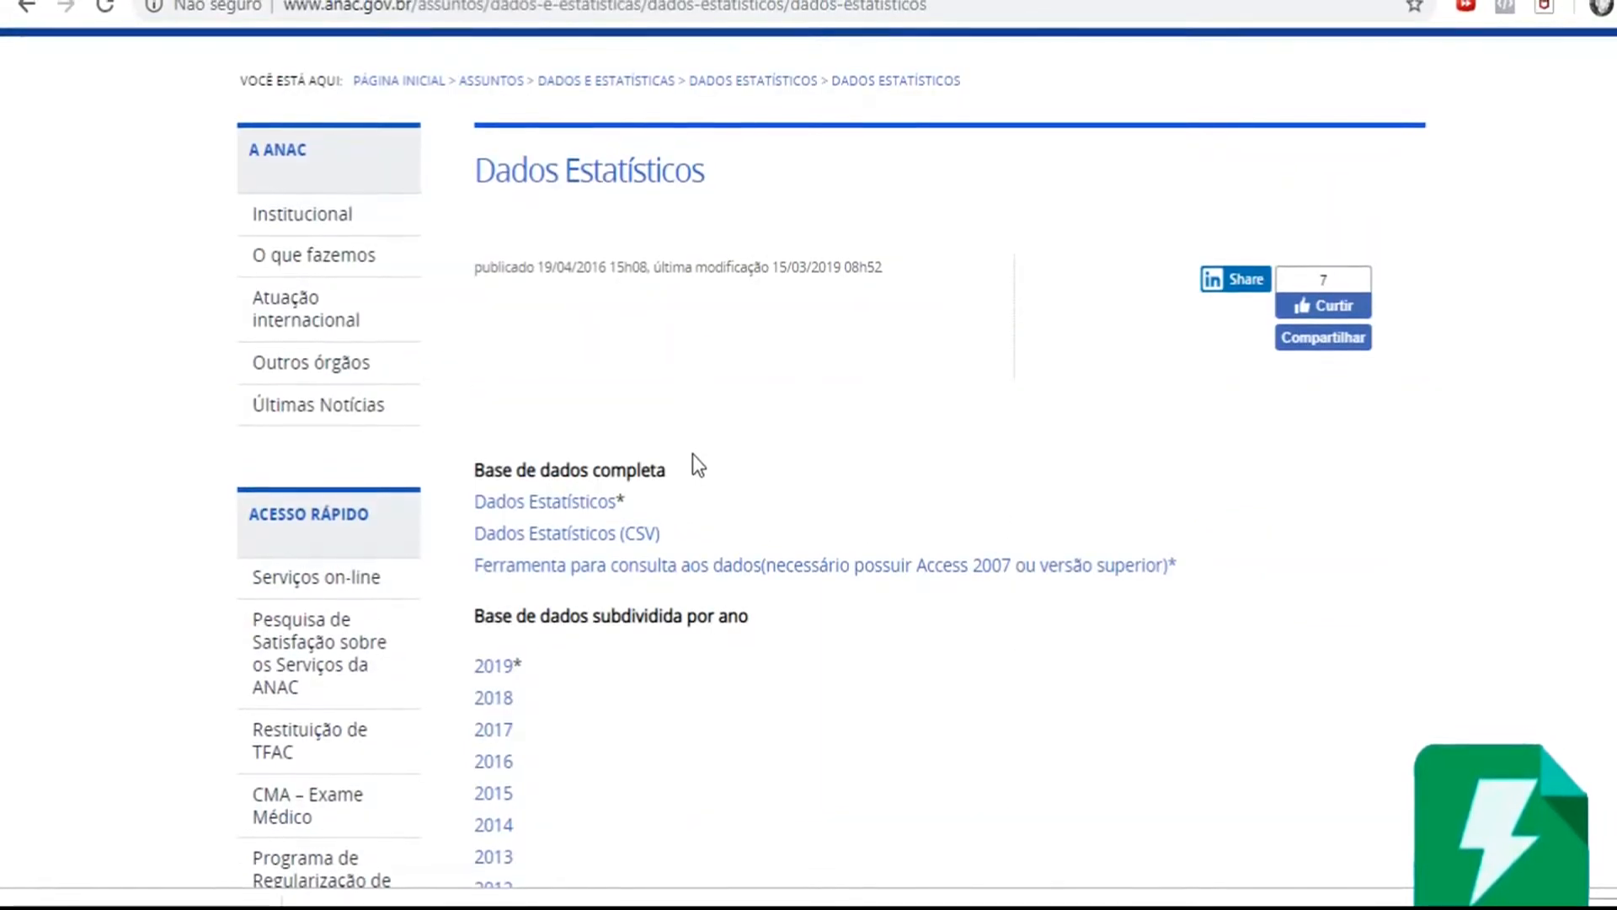
pyautogui.scroll(-3, 716, 452)
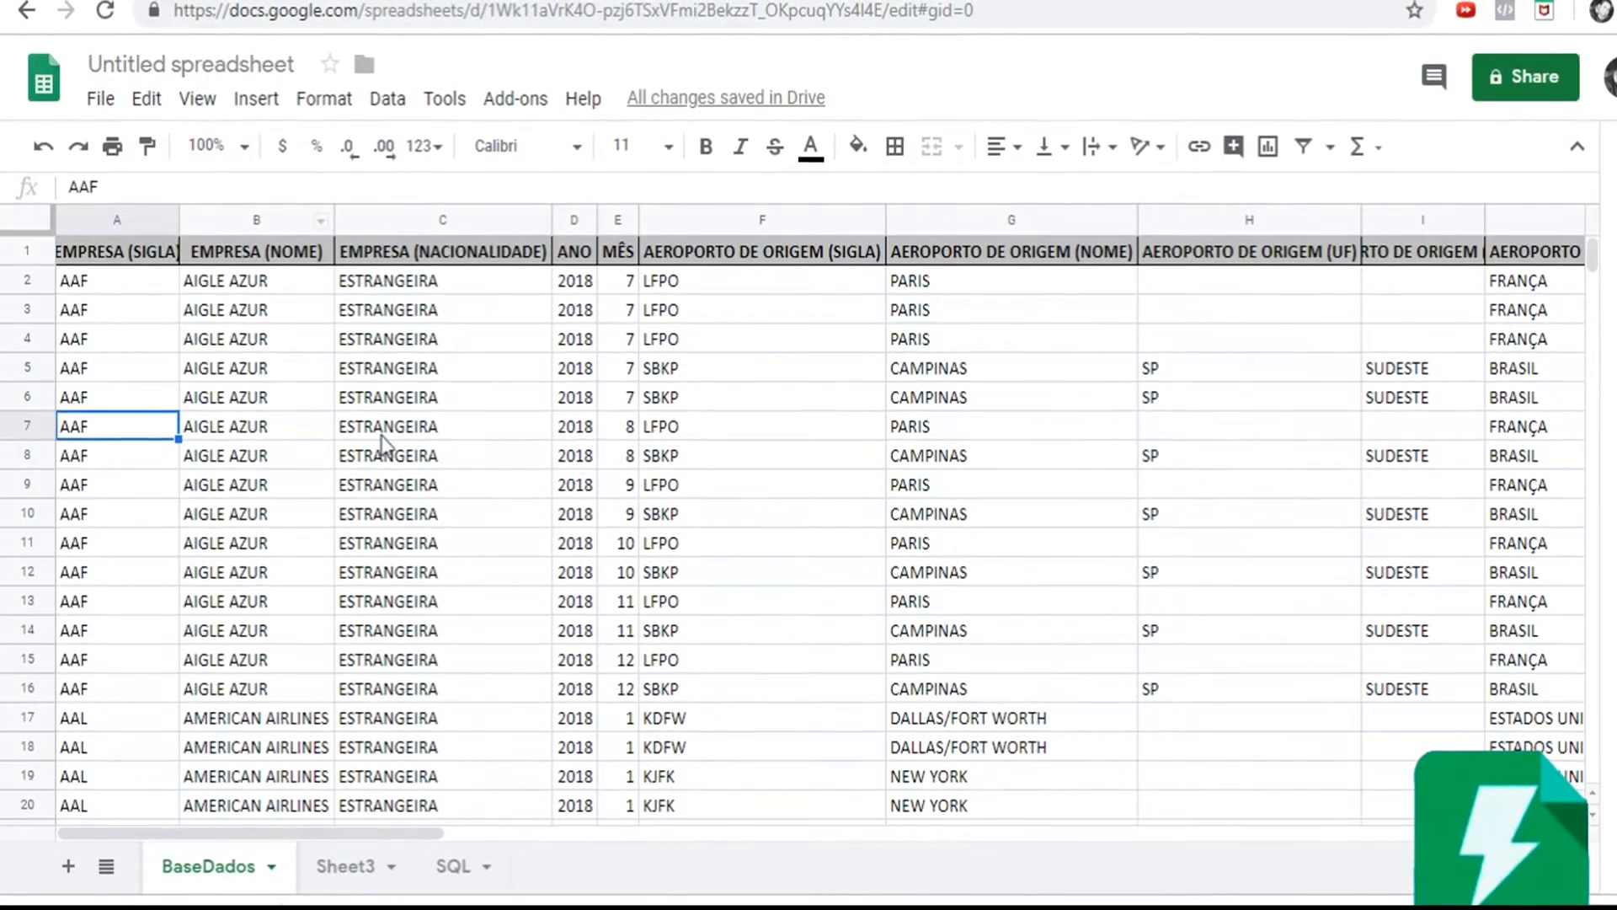
# Examine the flight records in the BaseDados sheet from the first row down to the last, then return to cell A2
pyautogui.click(381, 434)
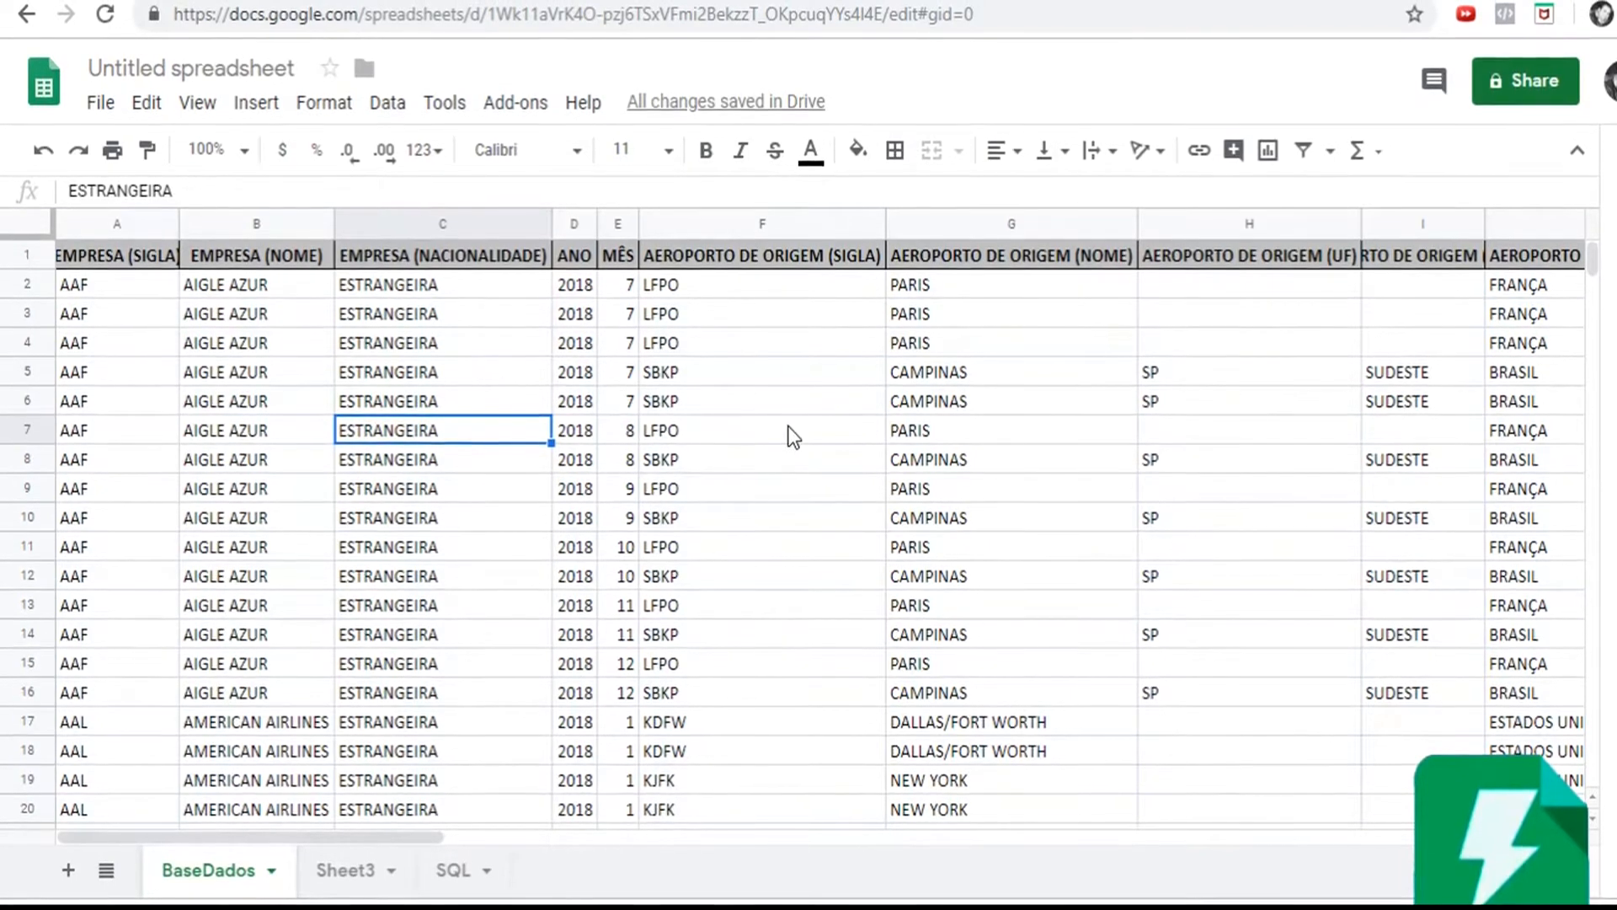
pyautogui.click(405, 319)
pyautogui.click(106, 294)
pyautogui.click(258, 376)
pyautogui.click(101, 293)
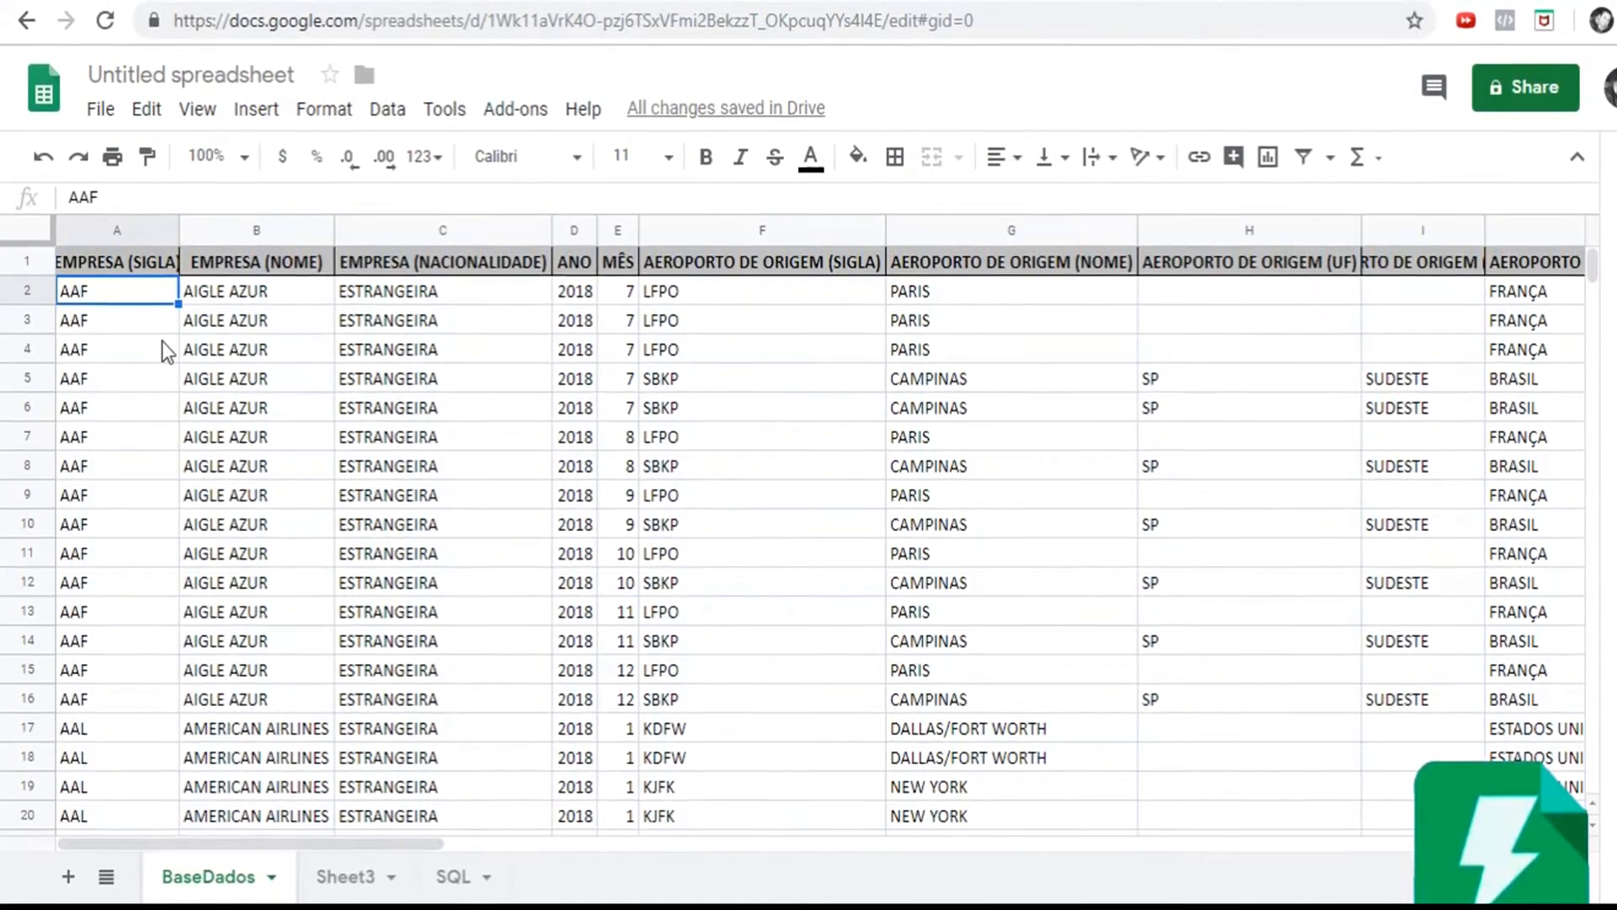
pyautogui.hotkey('ctrl', 'Down')
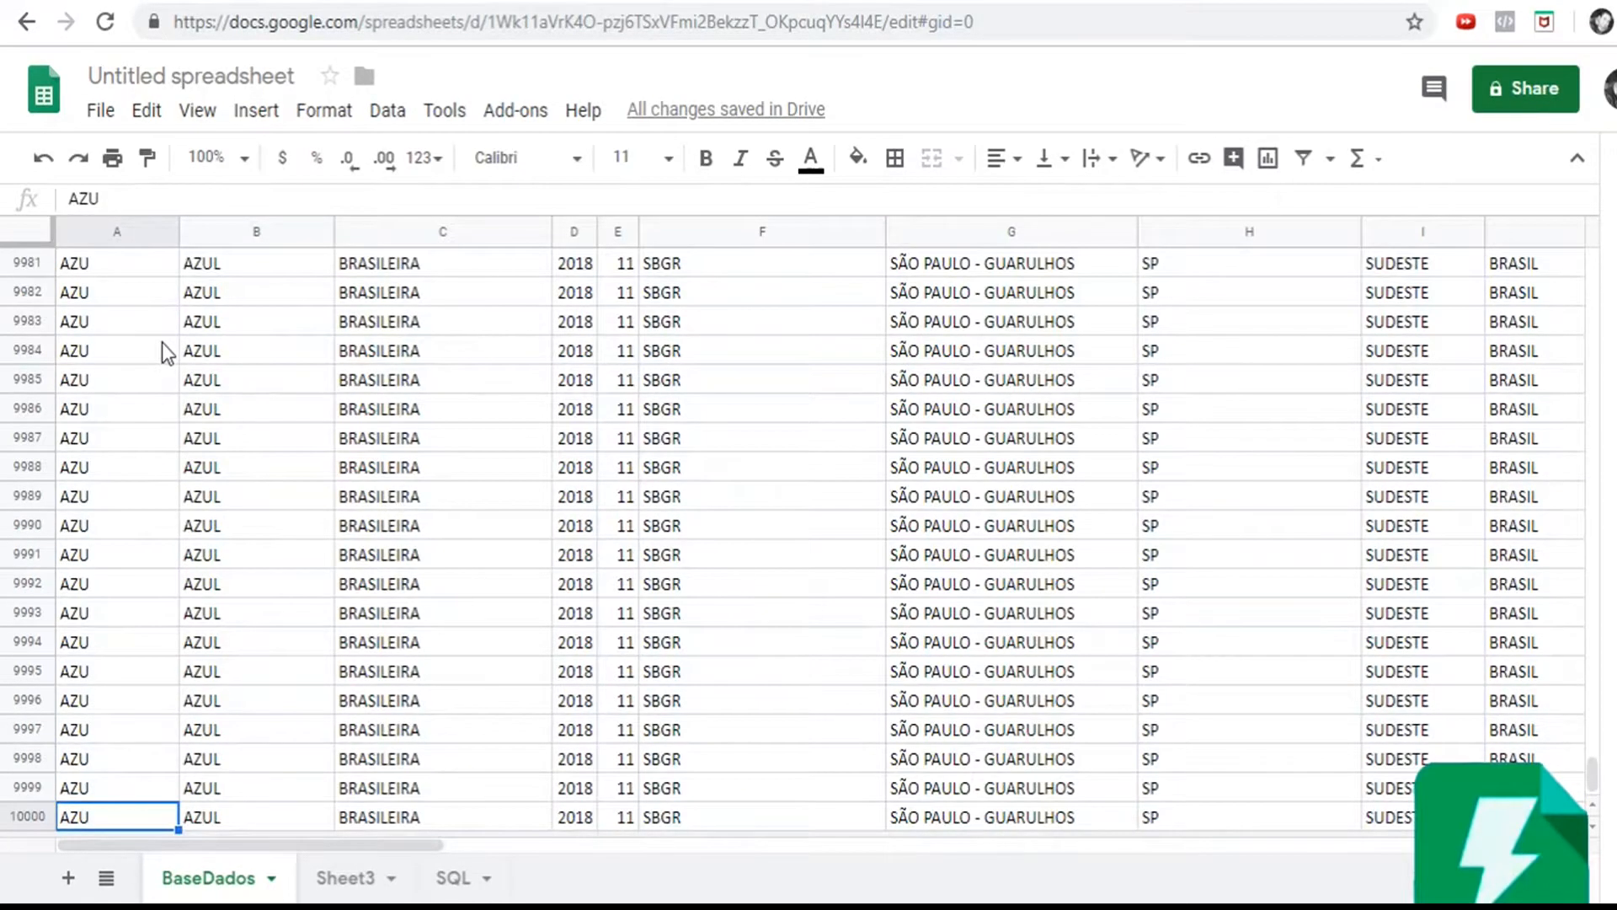
pyautogui.scroll(20, 162, 342)
pyautogui.click(158, 346)
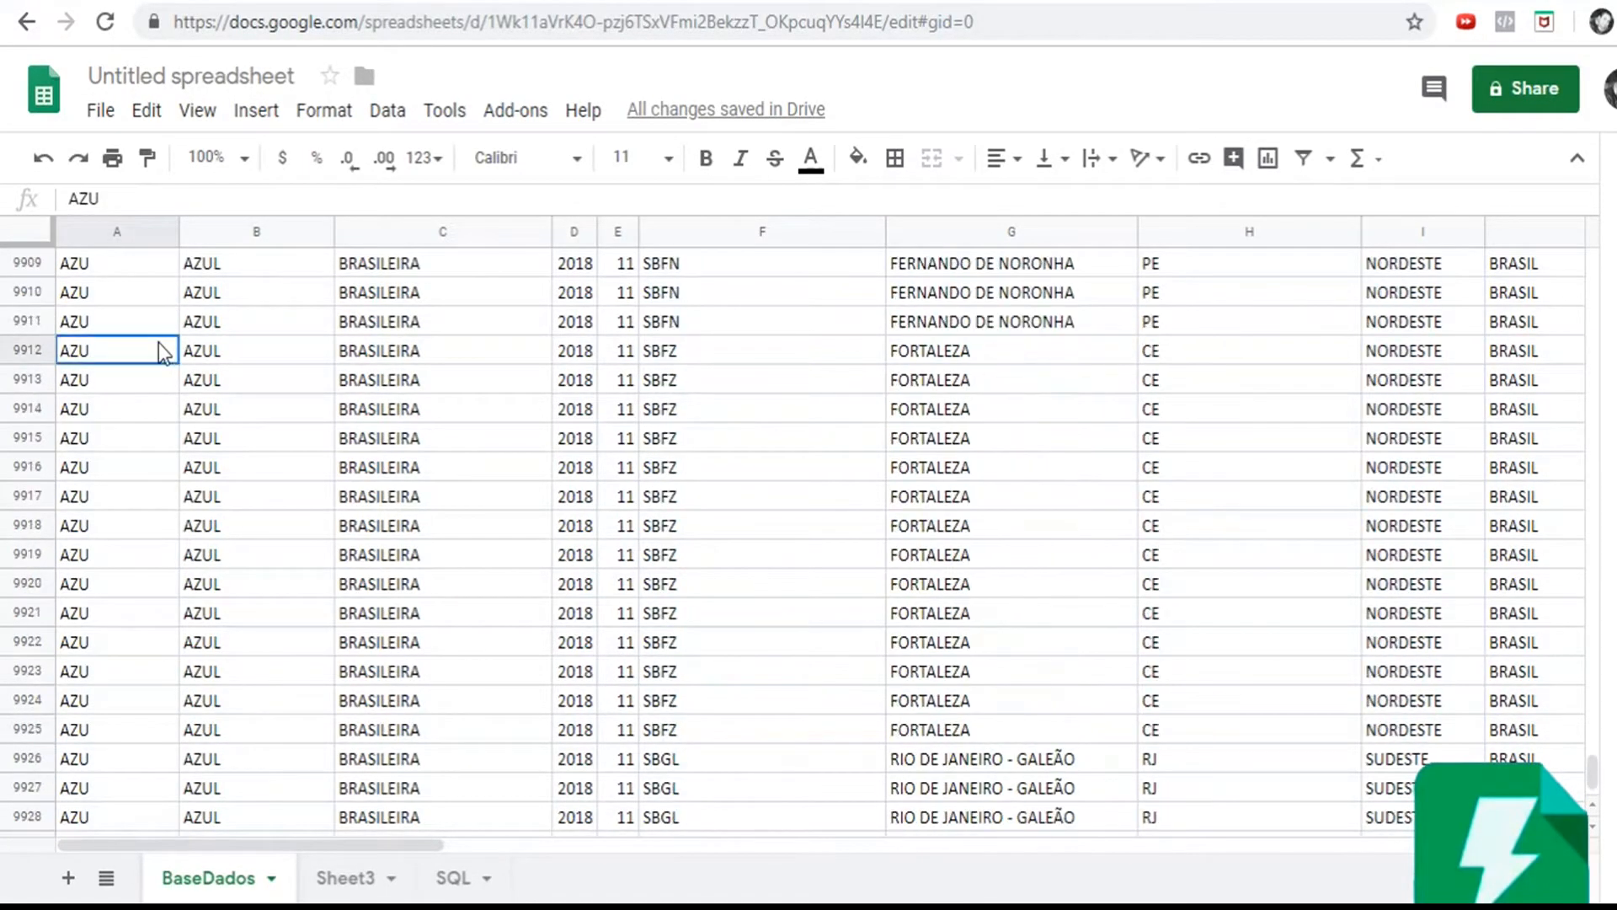
pyautogui.hotkey('ctrl', 'Up')
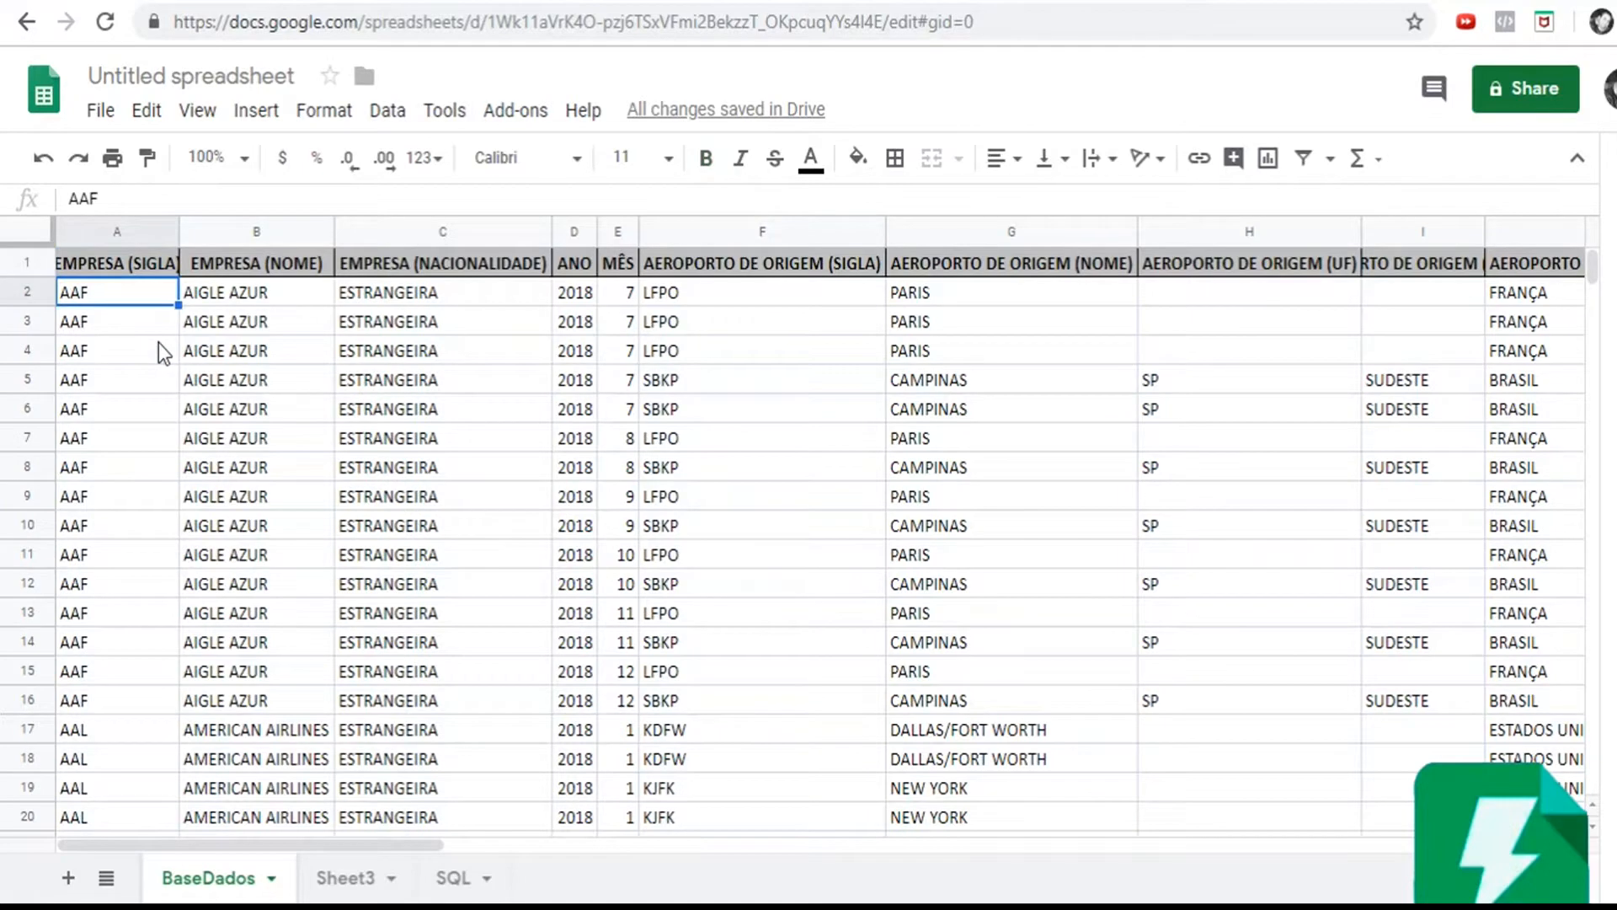
pyautogui.click(159, 344)
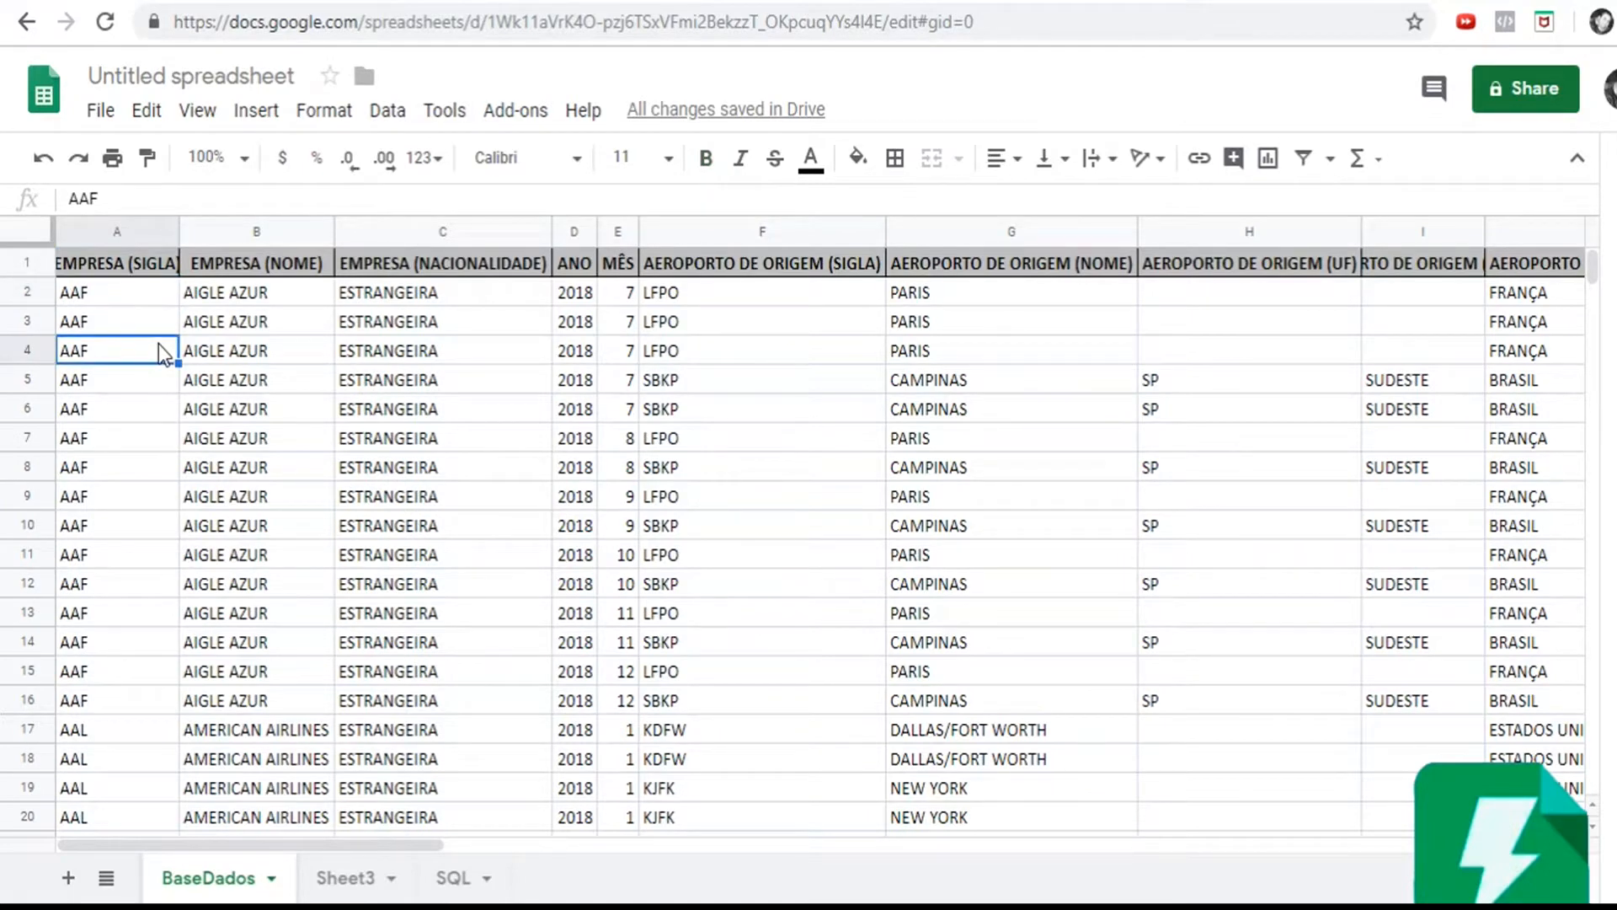
pyautogui.click(134, 298)
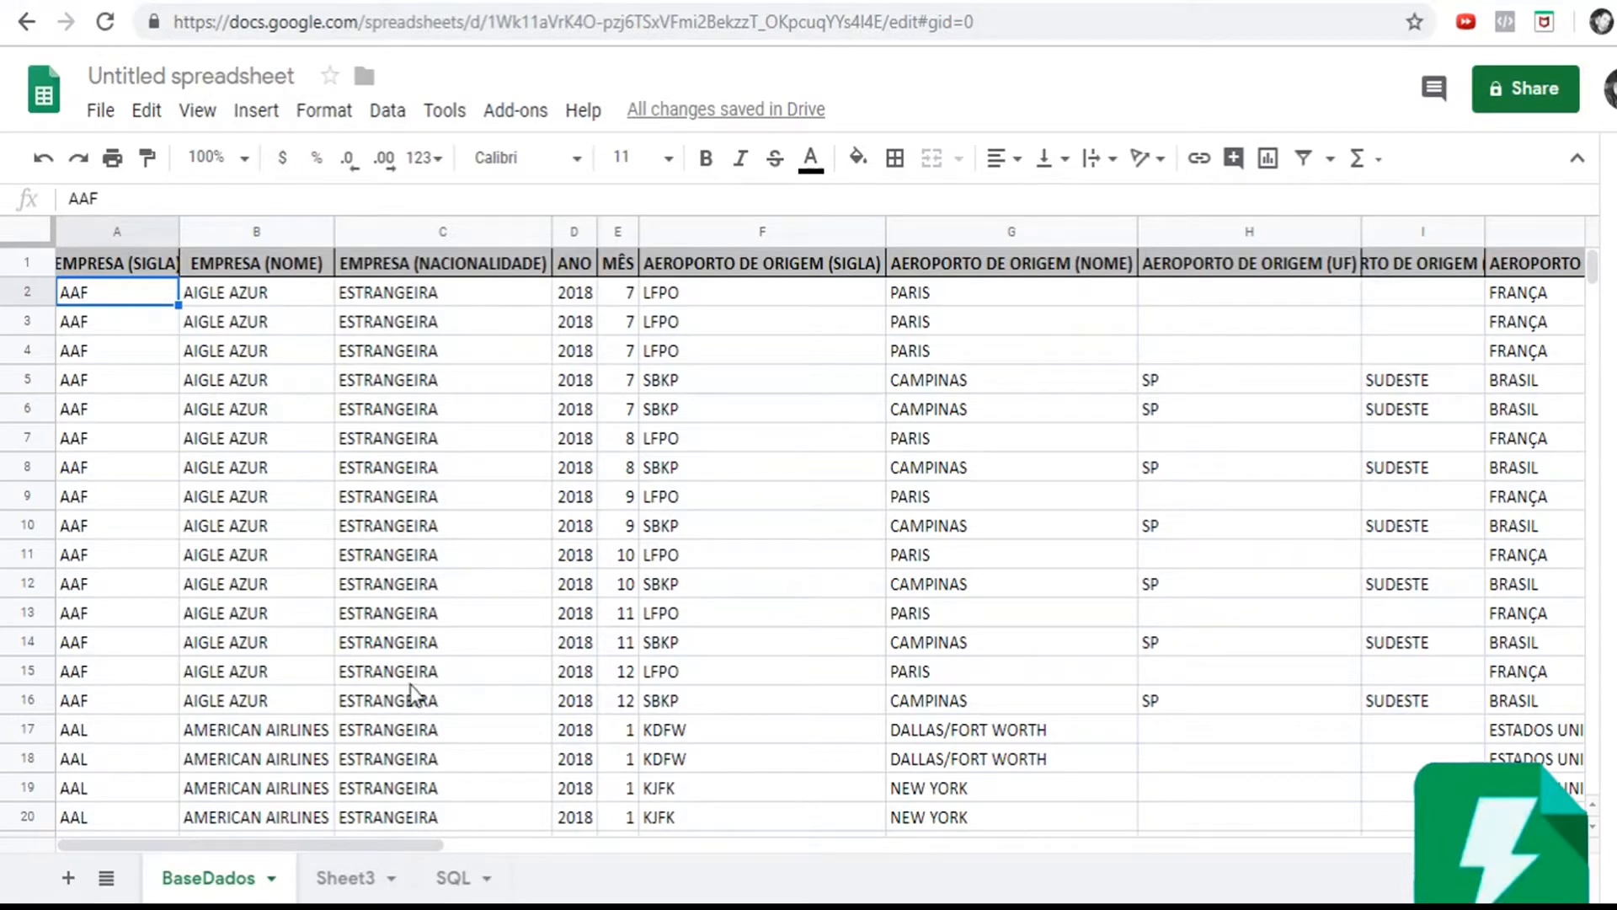
# Rename Sheet3 as CONSULTA_BASE
pyautogui.click(345, 877)
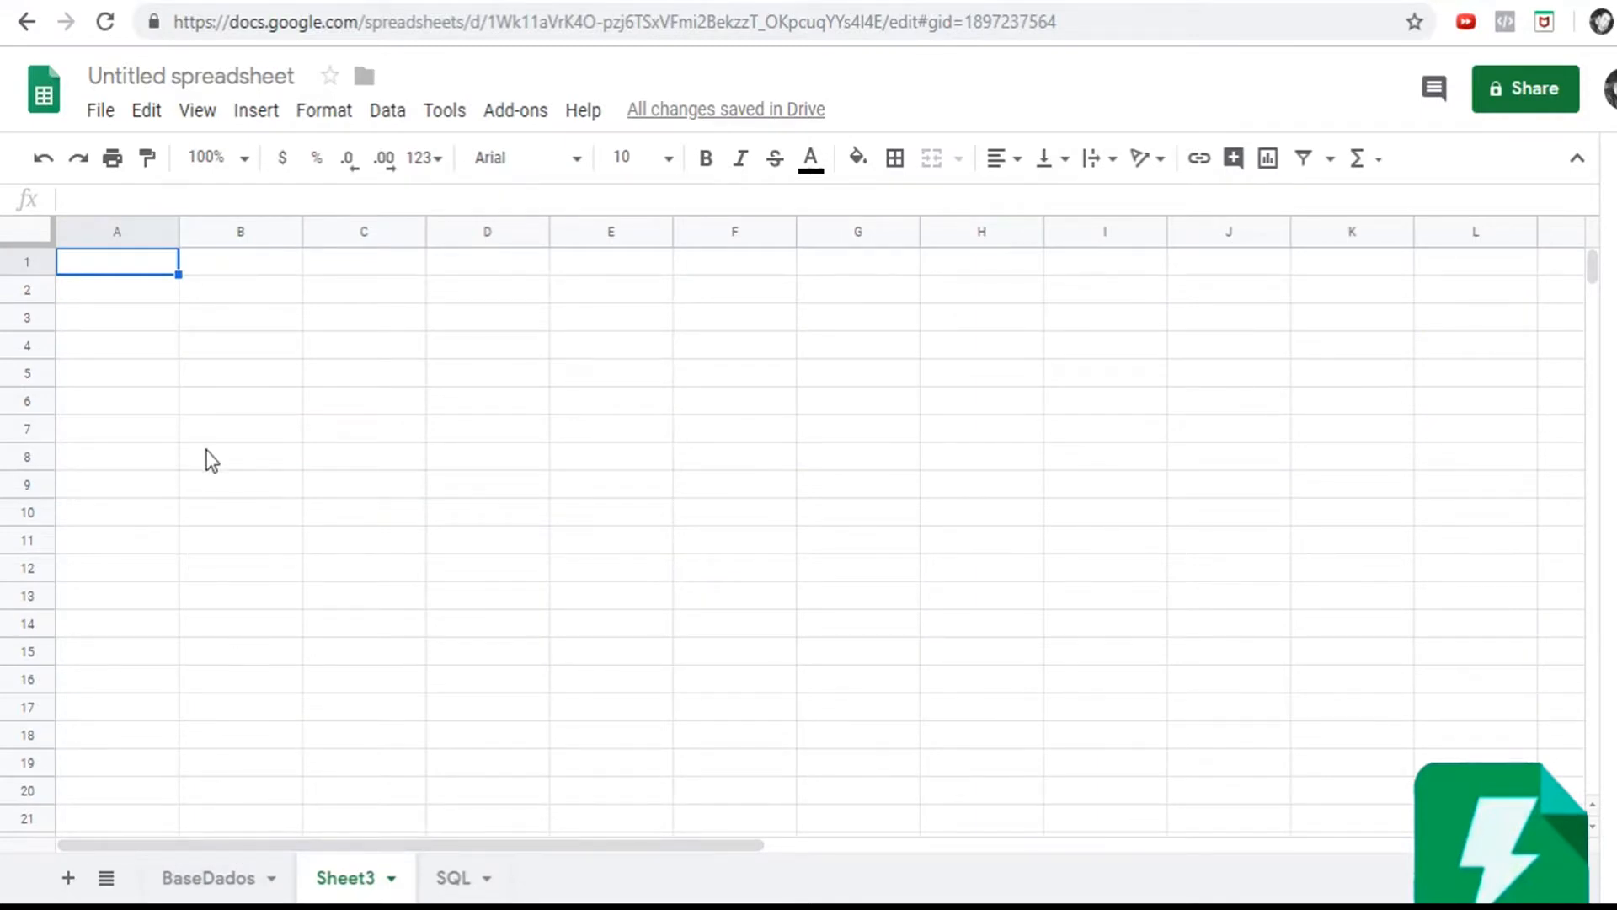
pyautogui.click(204, 878)
pyautogui.click(352, 891)
pyautogui.click(213, 877)
pyautogui.click(324, 886)
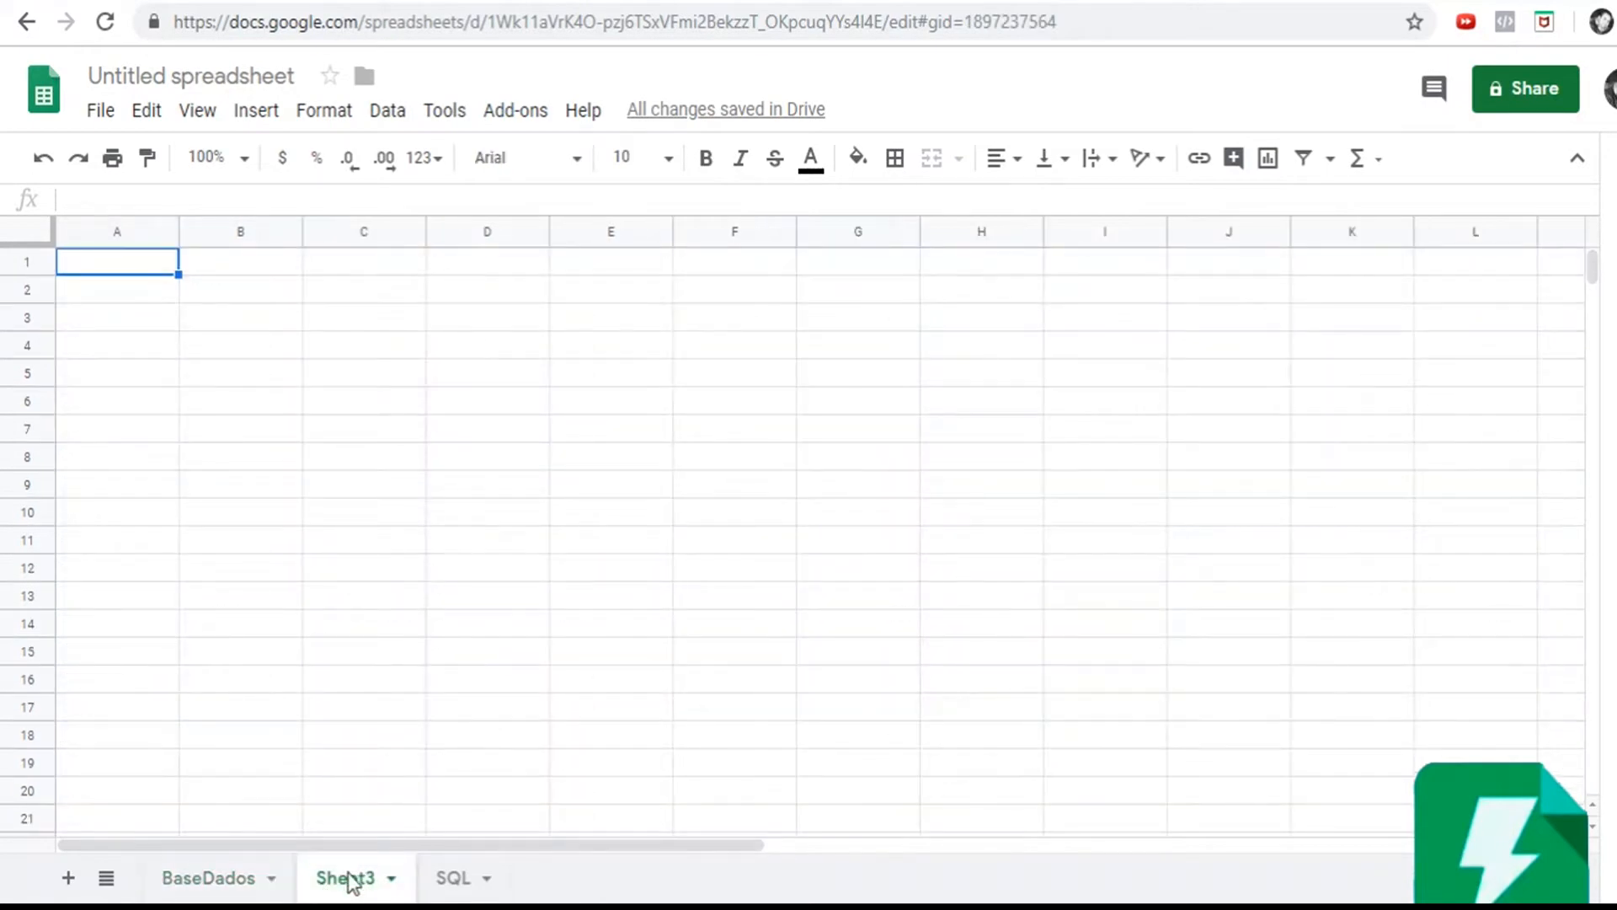
pyautogui.doubleClick(364, 891)
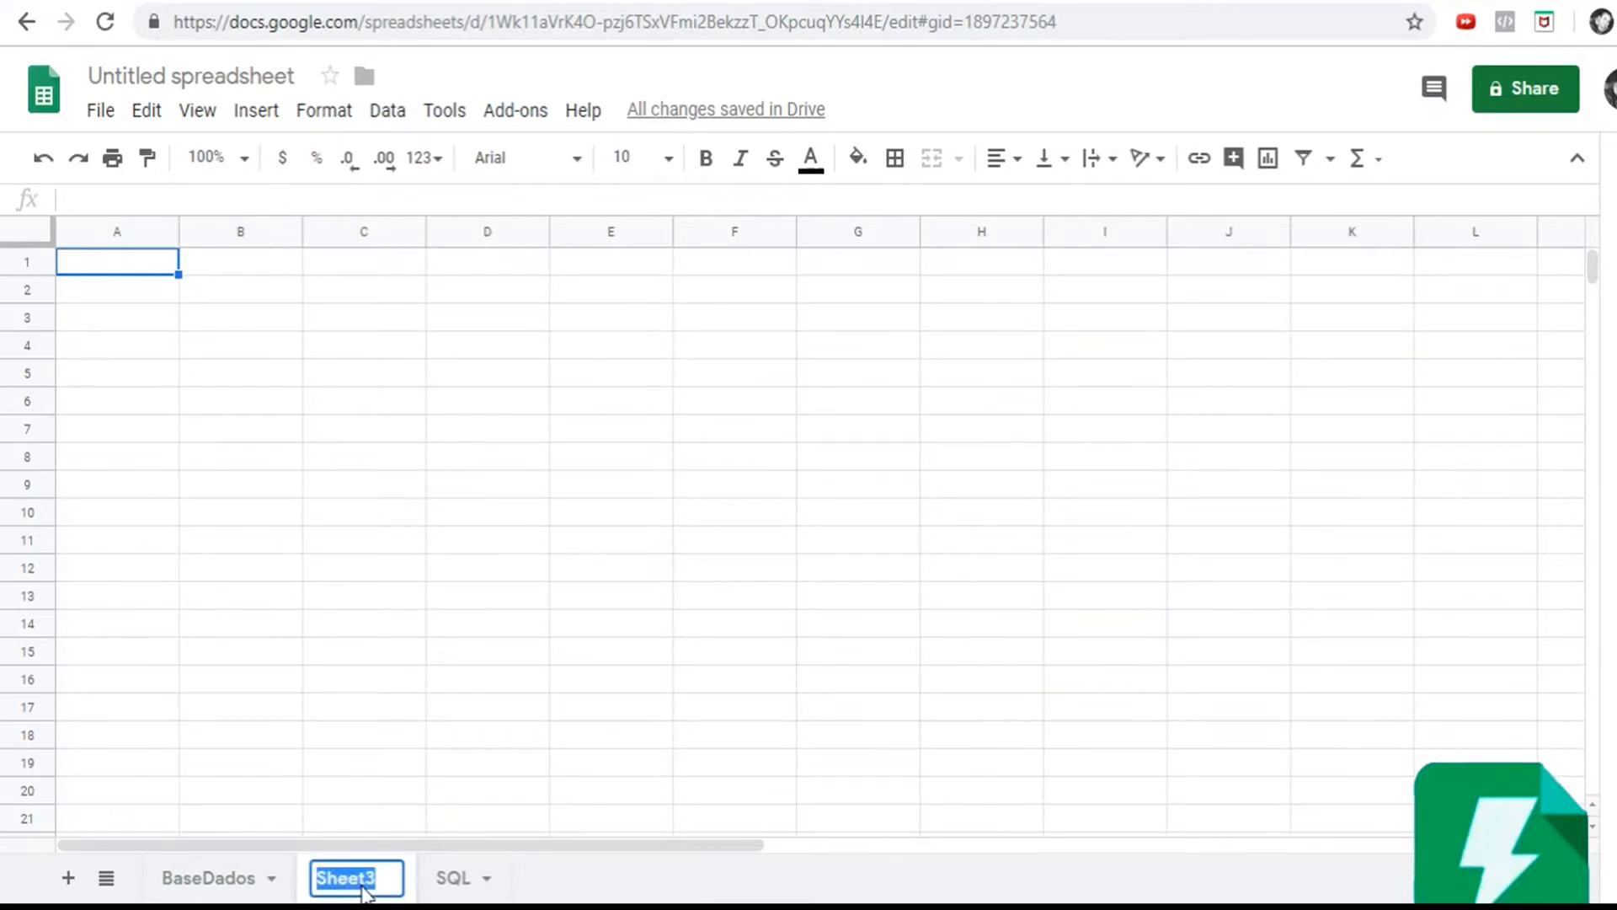
pyautogui.write('CONSUL')
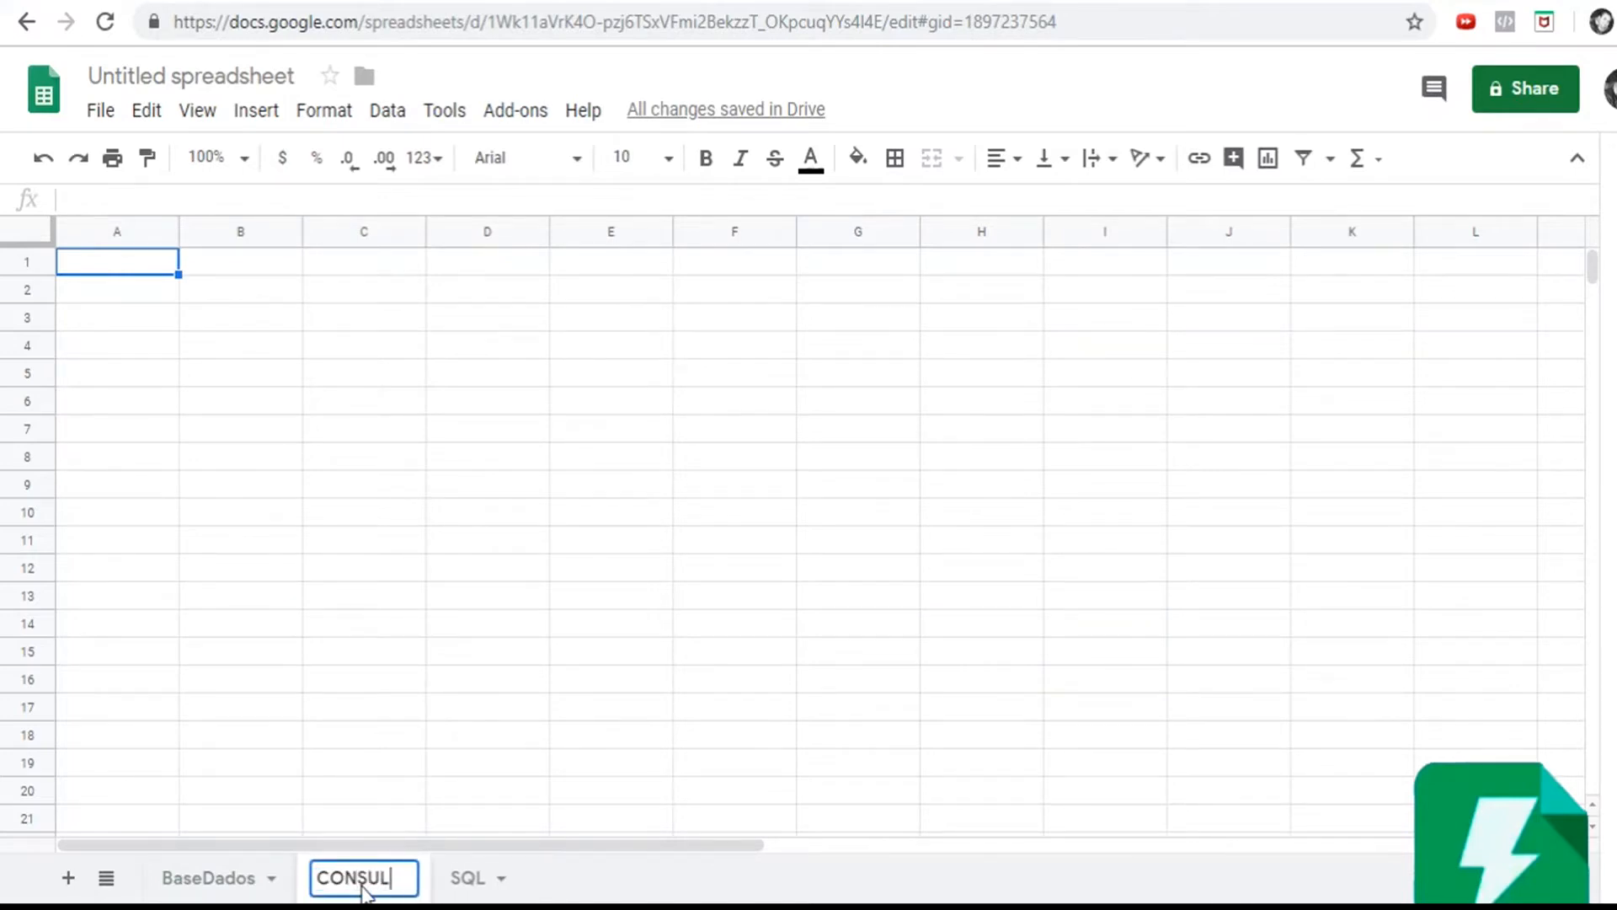
pyautogui.write('TA_BASE')
pyautogui.press('Return')
# Start a QUERY formula in cell A1 of the CONSULTA_BASE sheet
pyautogui.click(114, 268)
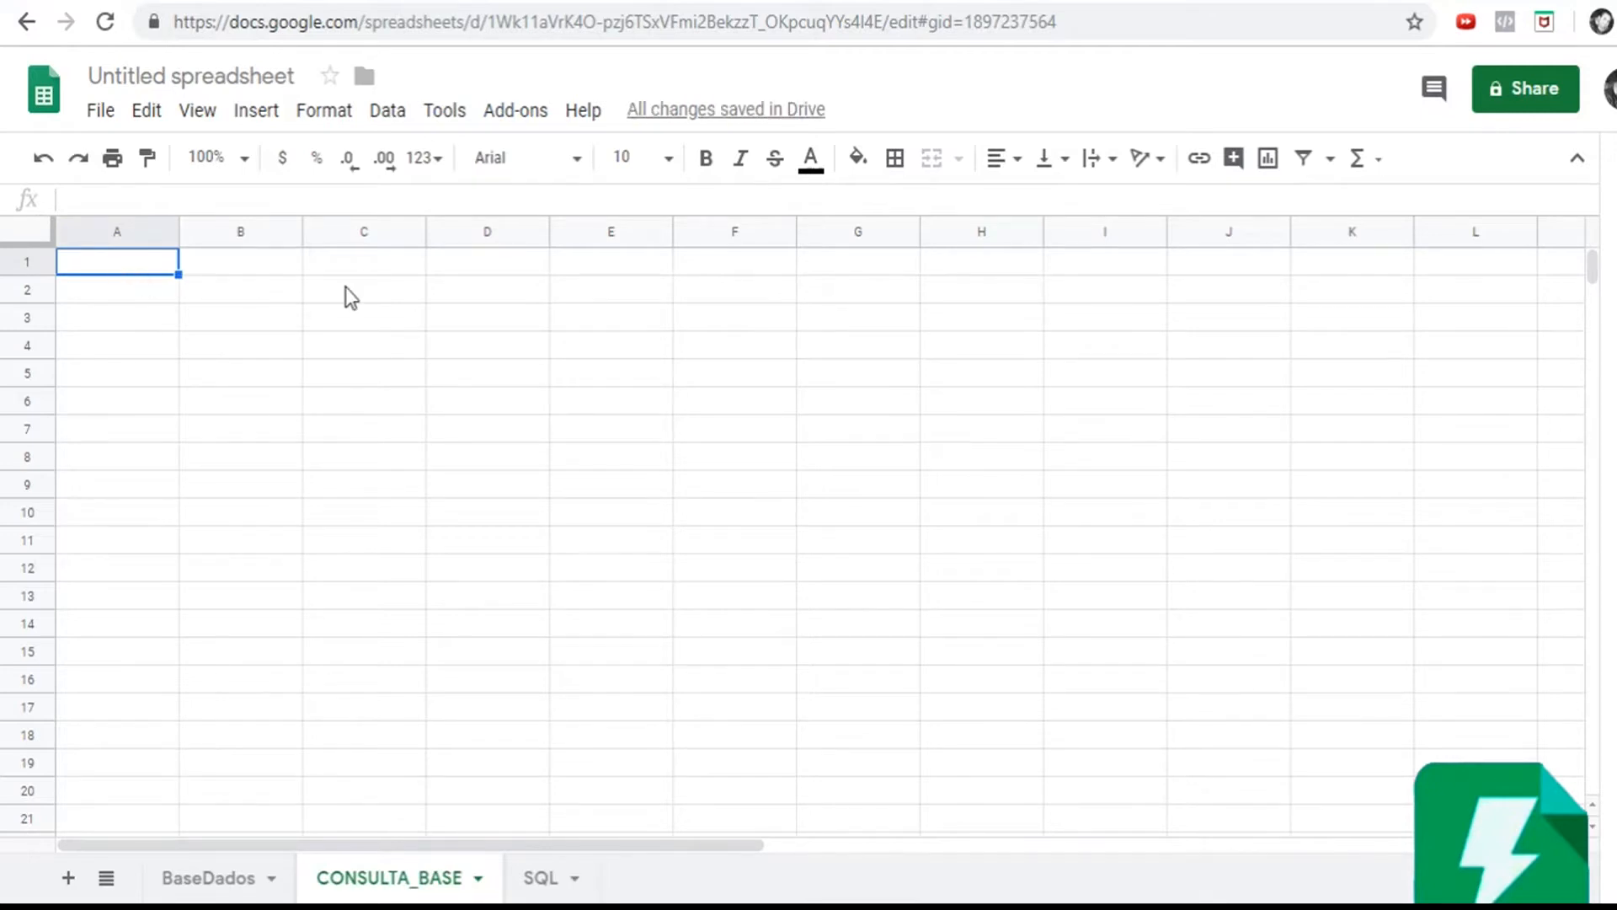
pyautogui.write('=')
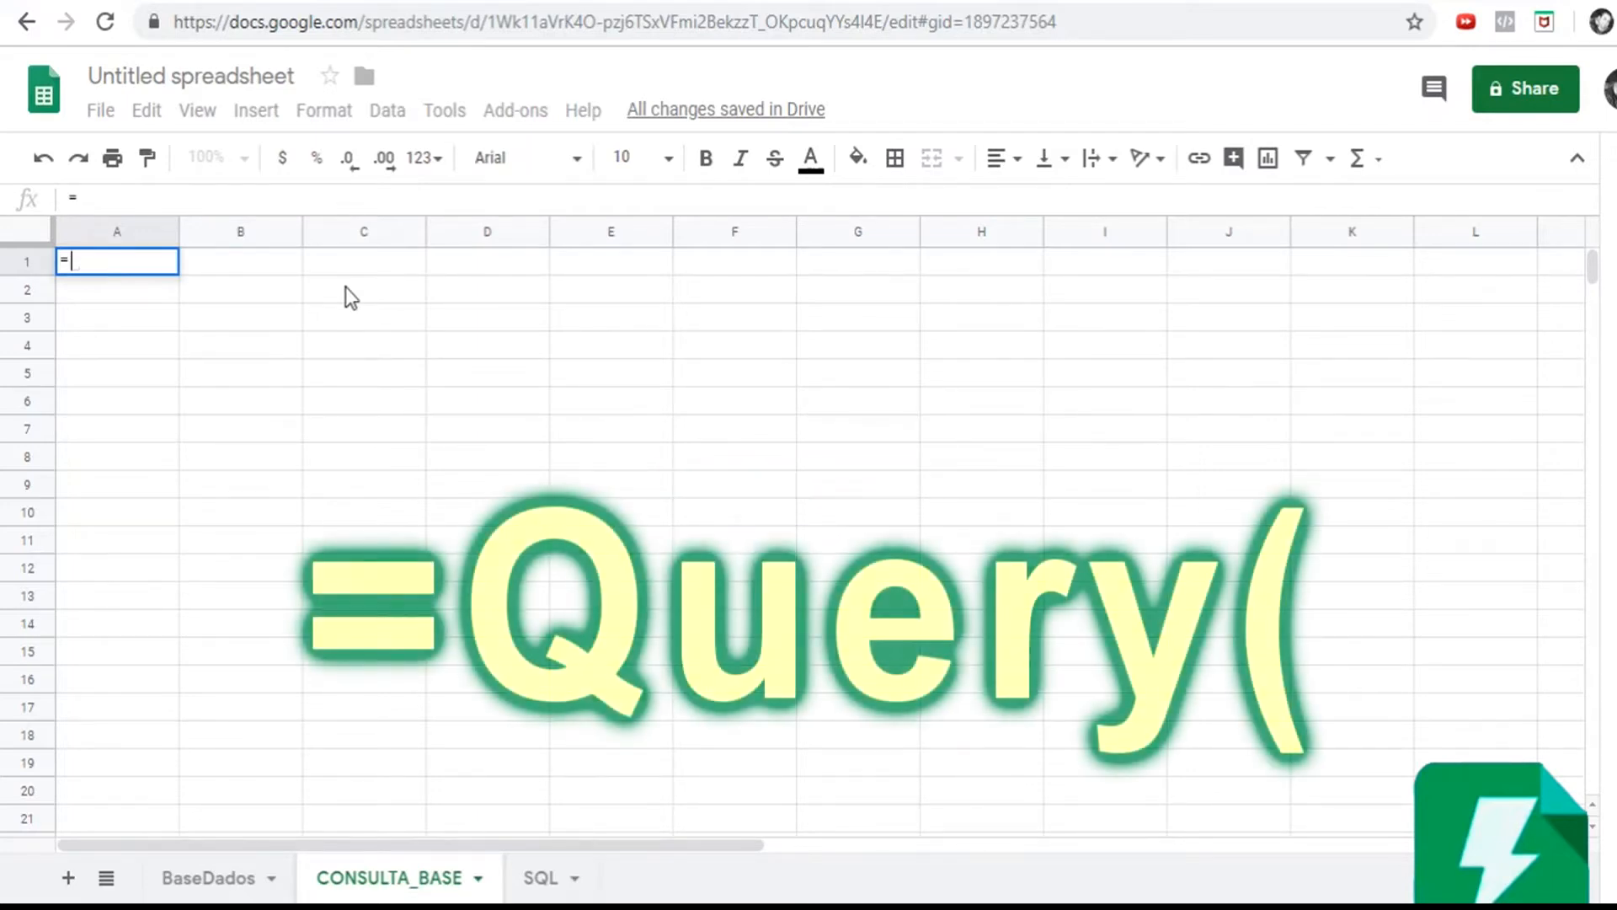
pyautogui.write('Q')
pyautogui.write('UE')
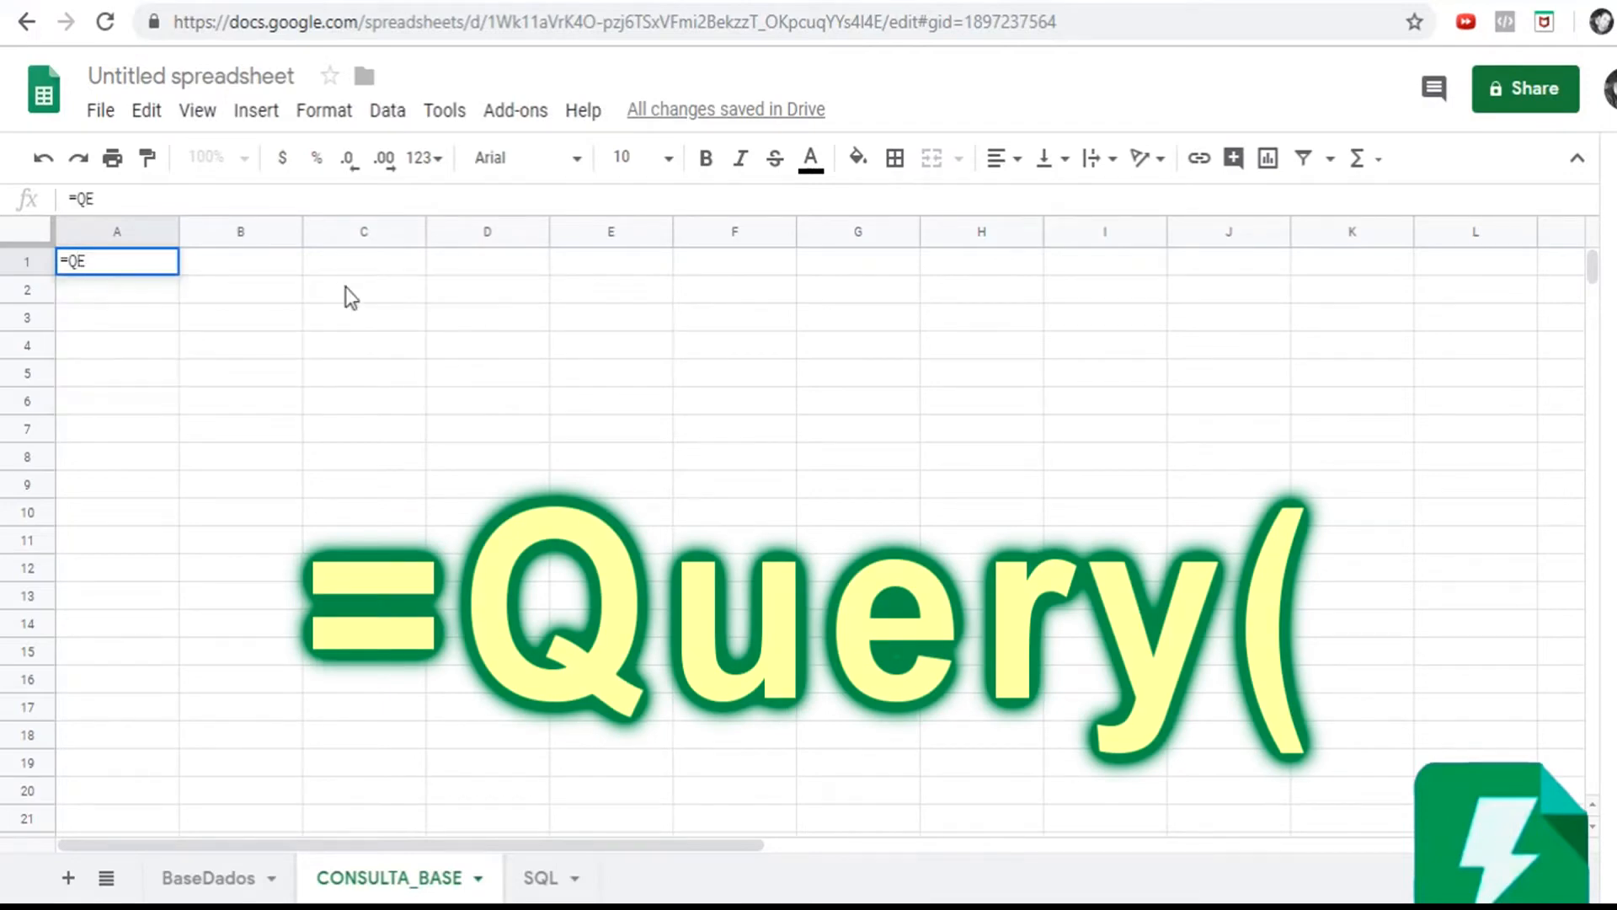
pyautogui.click(349, 299)
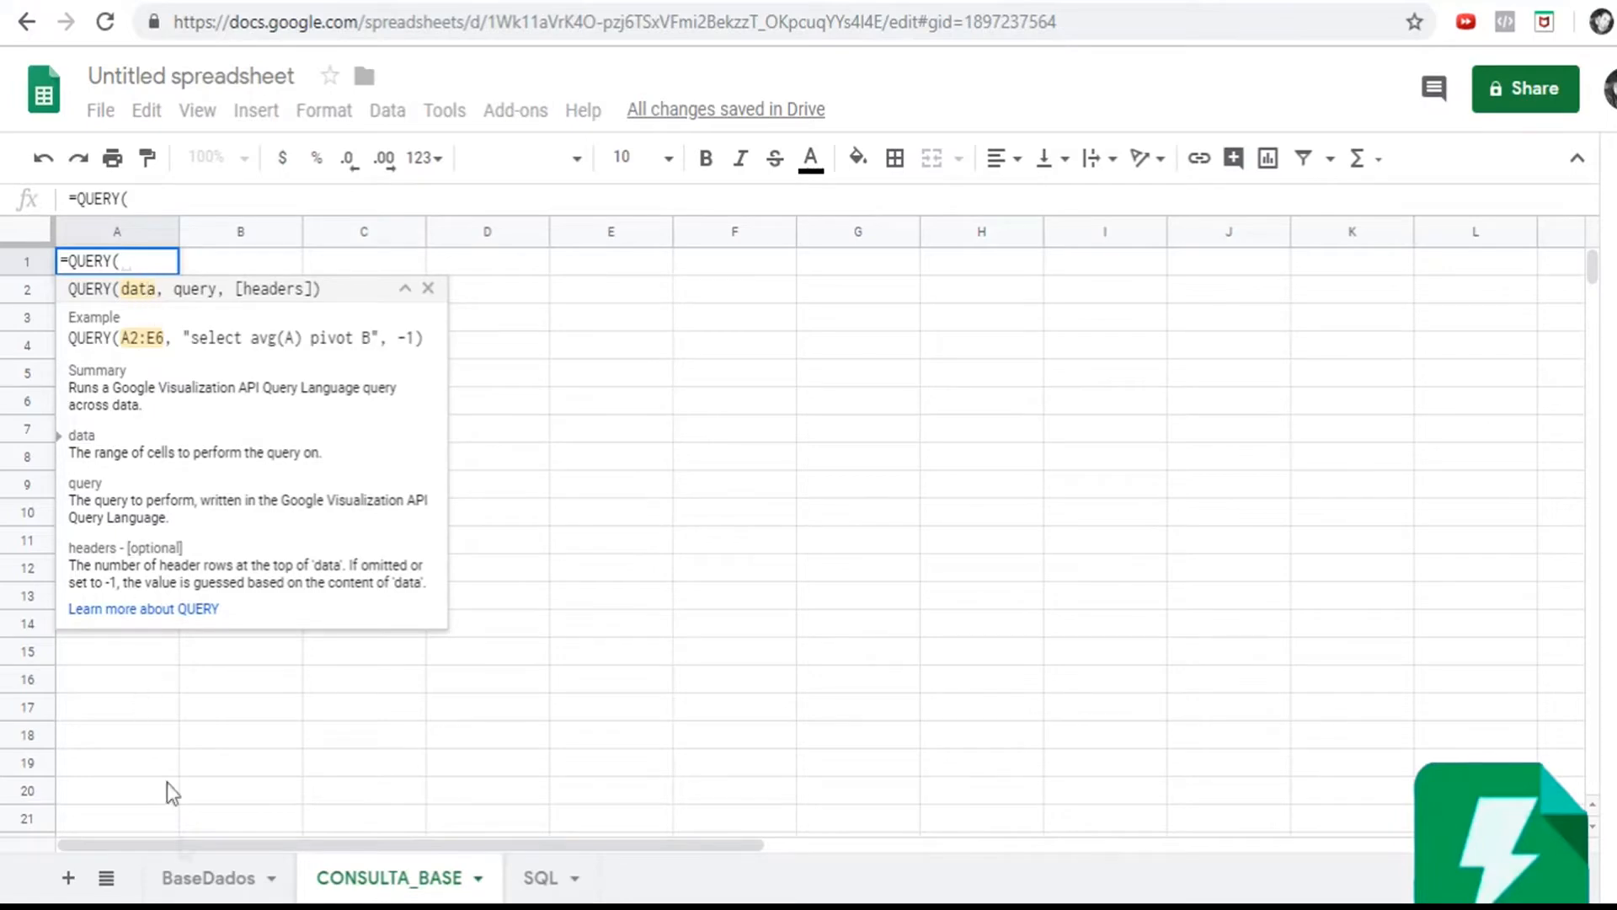
# Set the QUERY formula's data argument to the range A1:AL20 of the BaseDados sheet
pyautogui.click(213, 880)
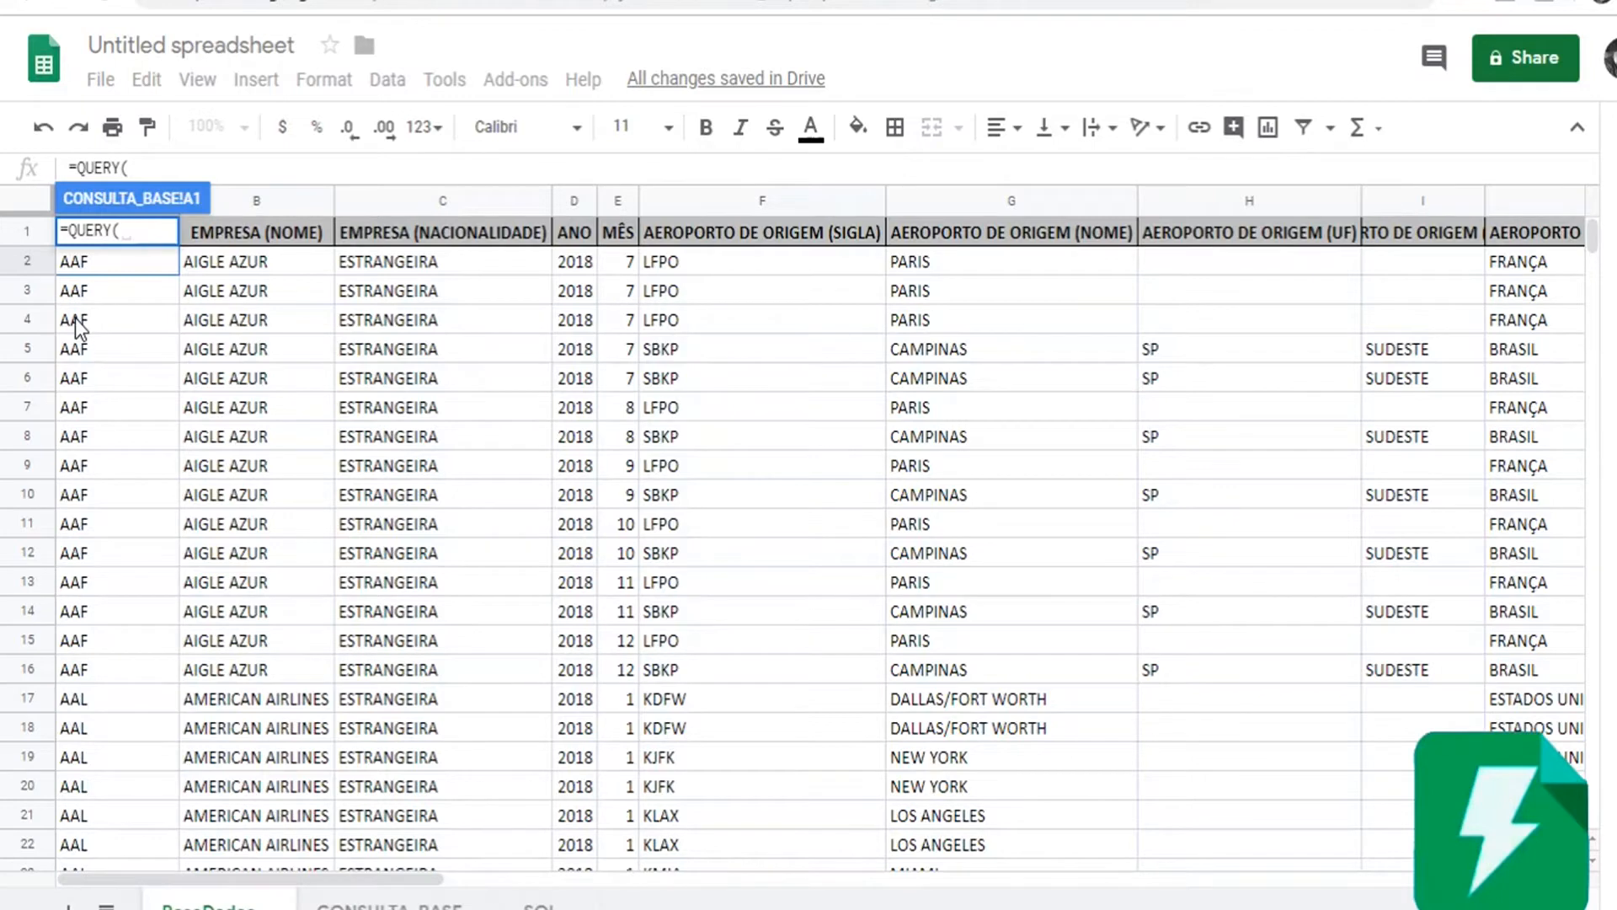
pyautogui.click(196, 231)
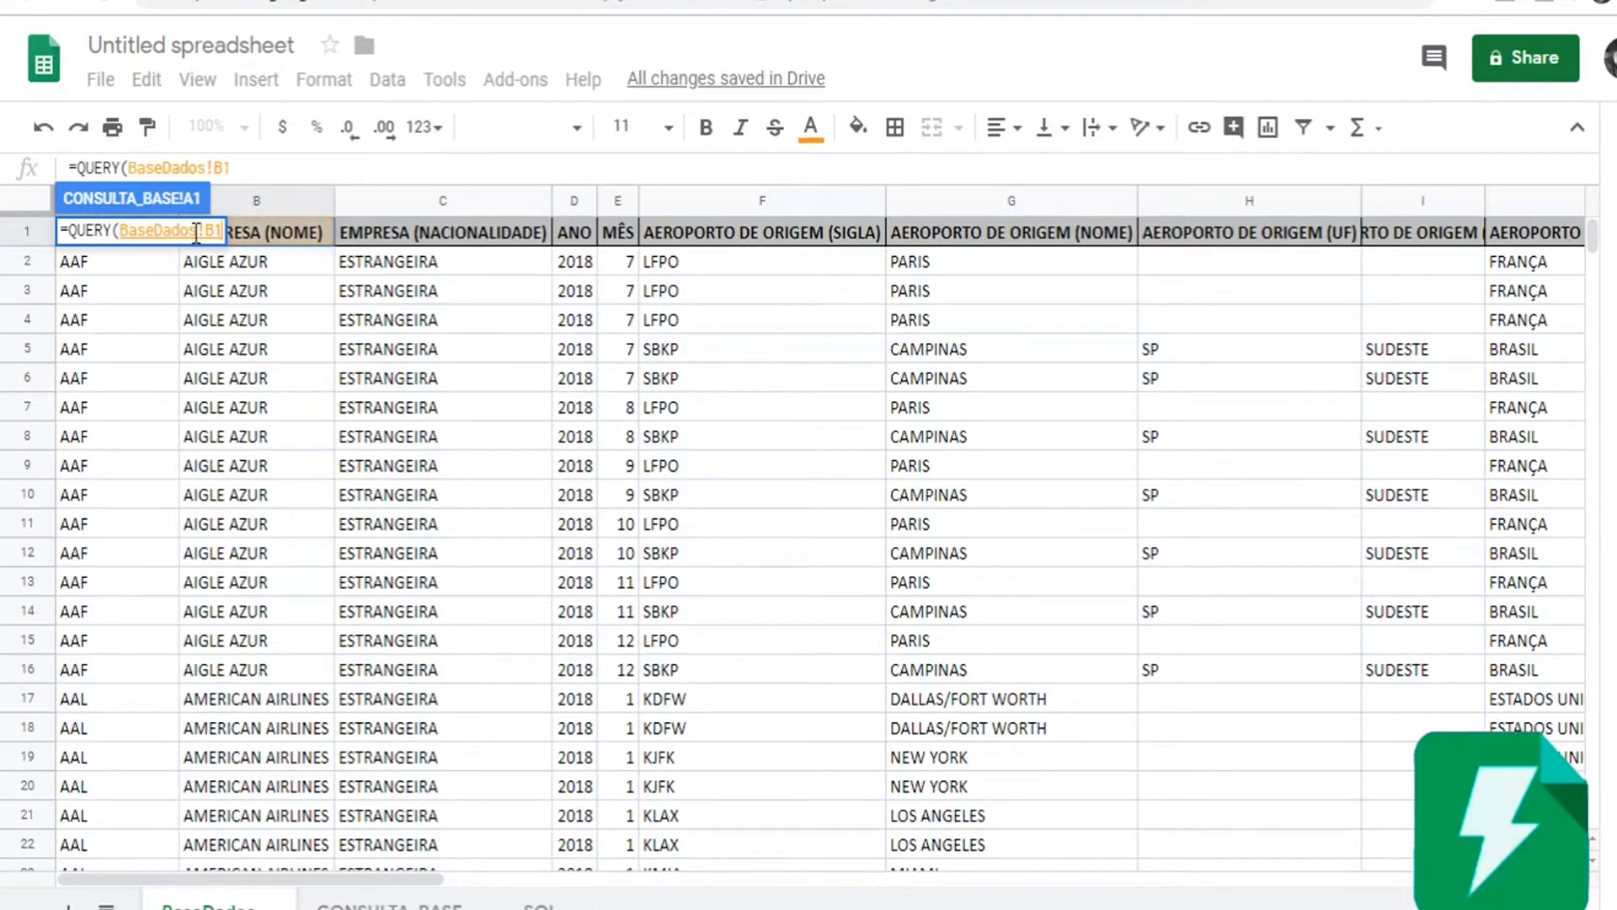
pyautogui.press('Left')
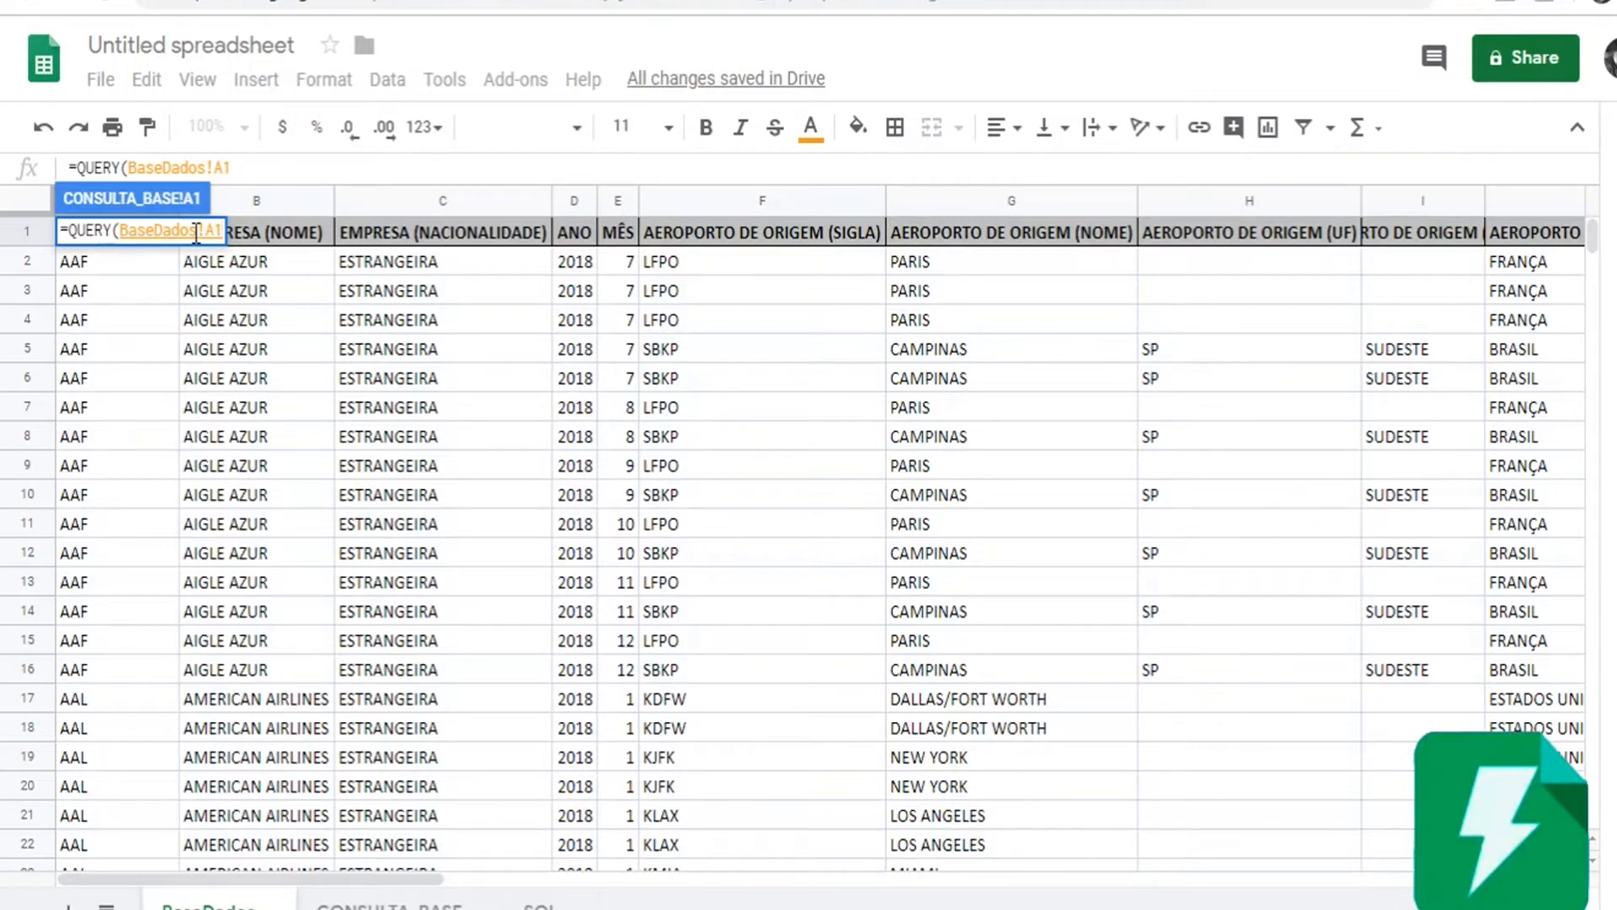
pyautogui.hotkey('shift', 'Down')
pyautogui.hotkey('shift', 'Down')
pyautogui.hotkey('shift', 'Down')
pyautogui.hotkey('shift', 'Down')
pyautogui.hotkey('shift', 'Down')
pyautogui.hotkey('shift', 'Down')
pyautogui.hotkey('shift', 'Down')
pyautogui.hotkey('shift', 'Down')
pyautogui.hotkey('shift', 'Down')
pyautogui.hotkey('shift', 'Down')
pyautogui.hotkey('shift', 'Up')
pyautogui.hotkey('shift', 'Down')
pyautogui.hotkey('shift', 'Down')
pyautogui.hotkey('shift', 'Down')
pyautogui.hotkey('shift', 'Down')
pyautogui.hotkey('shift', 'Down')
pyautogui.hotkey('shift', 'Down')
pyautogui.hotkey('shift', 'Down')
pyautogui.hotkey('shift', 'Down')
pyautogui.hotkey('shift', 'Down')
pyautogui.hotkey('shift', 'Down')
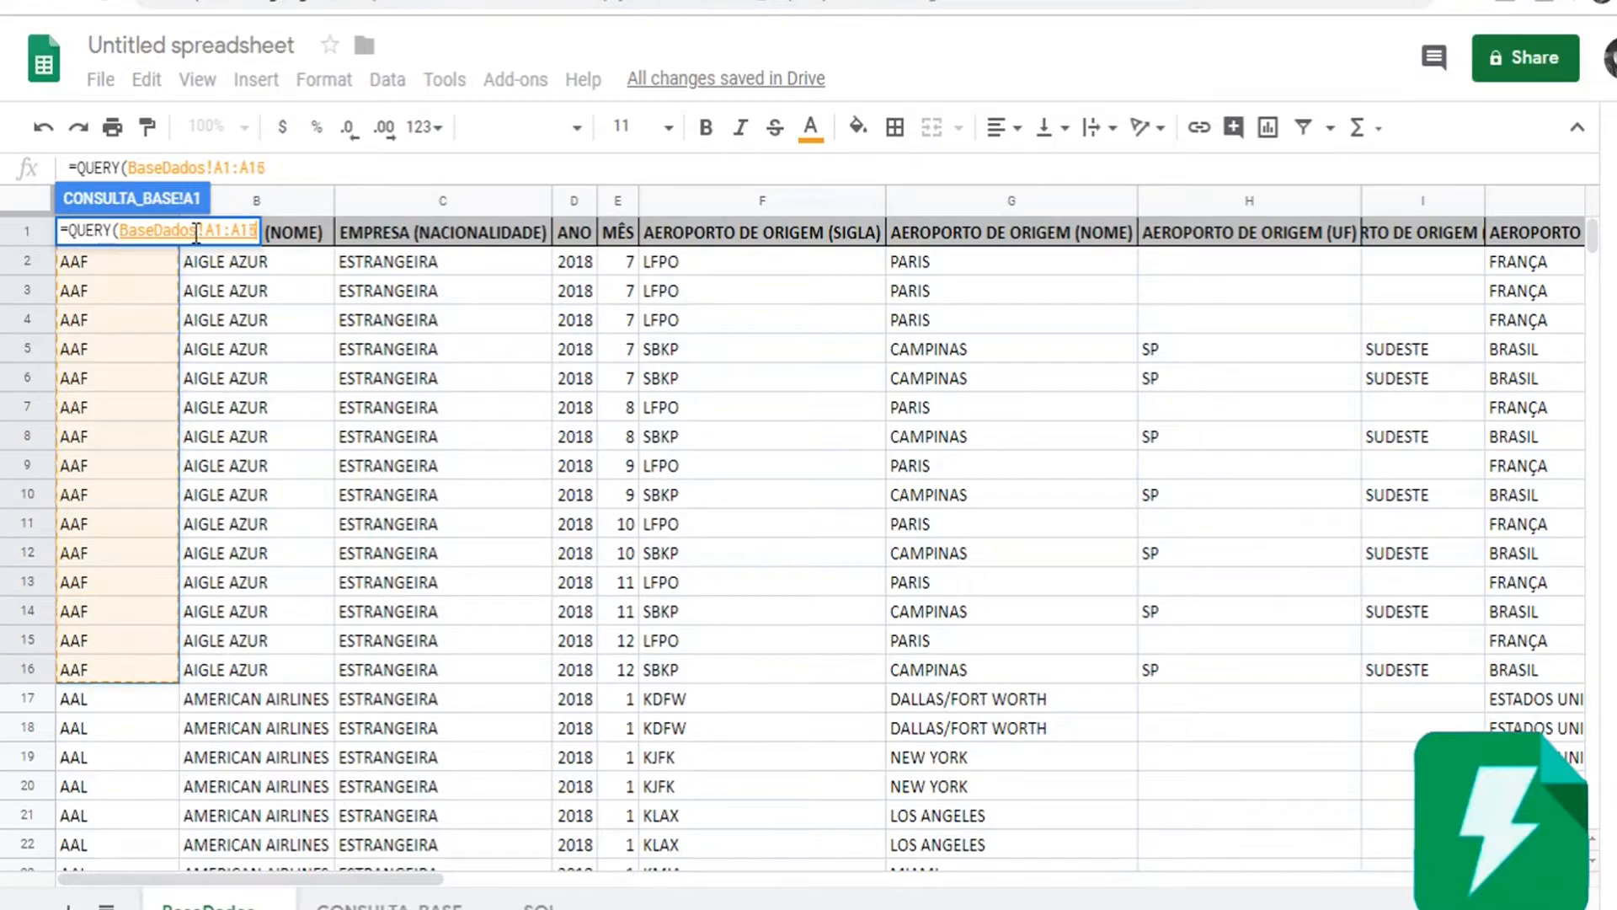
pyautogui.hotkey('ctrl', 'shift', 'Right')
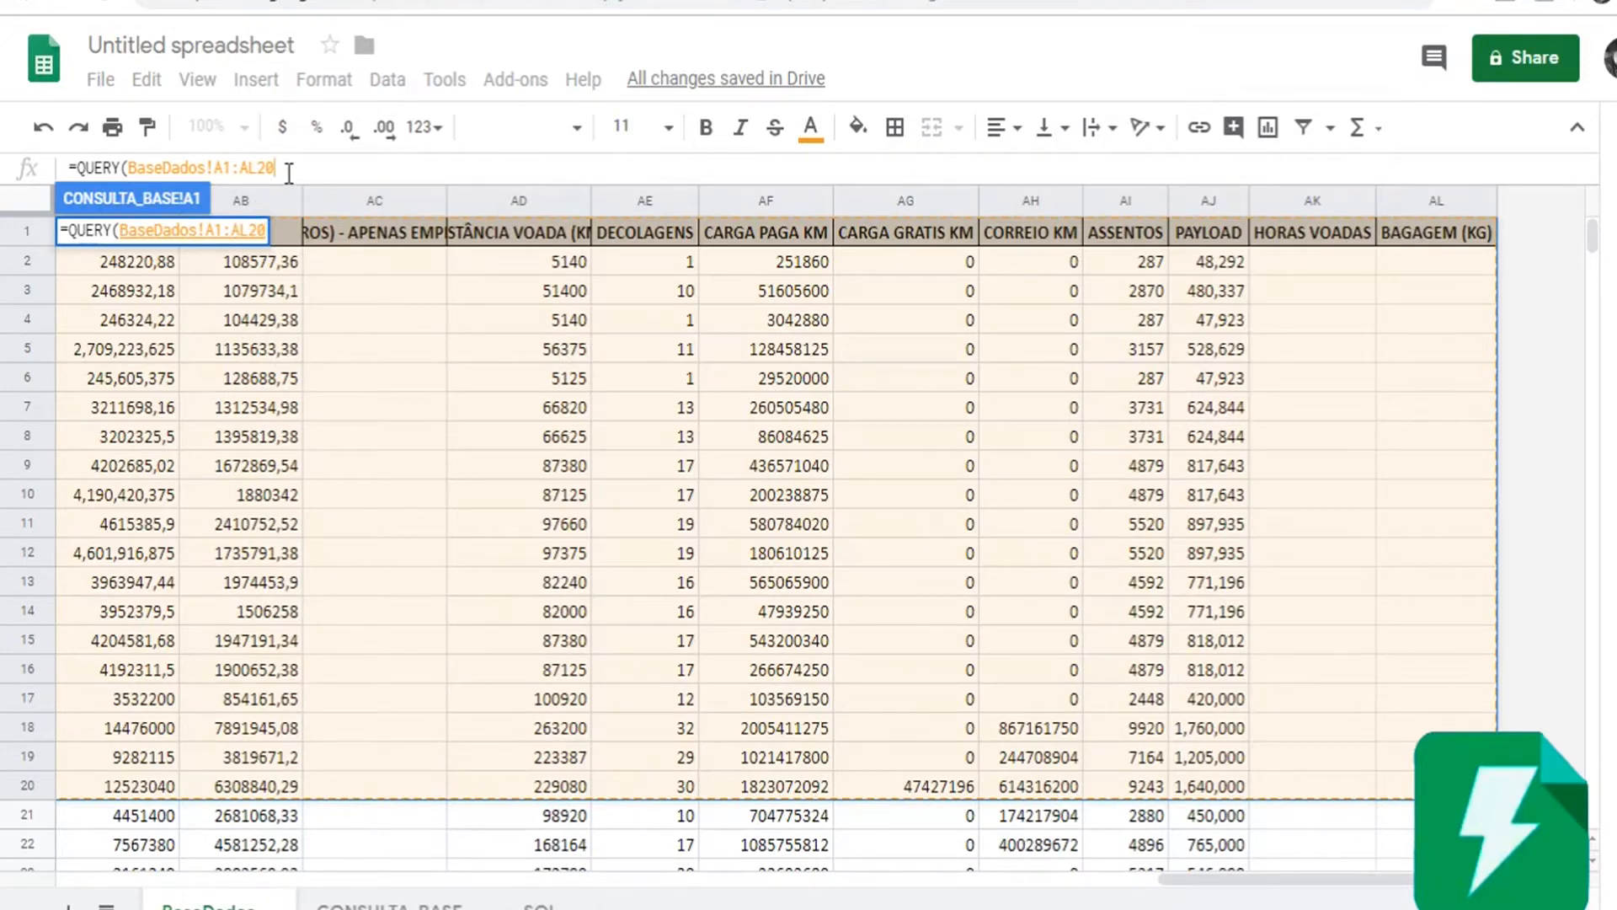
pyautogui.write(',')
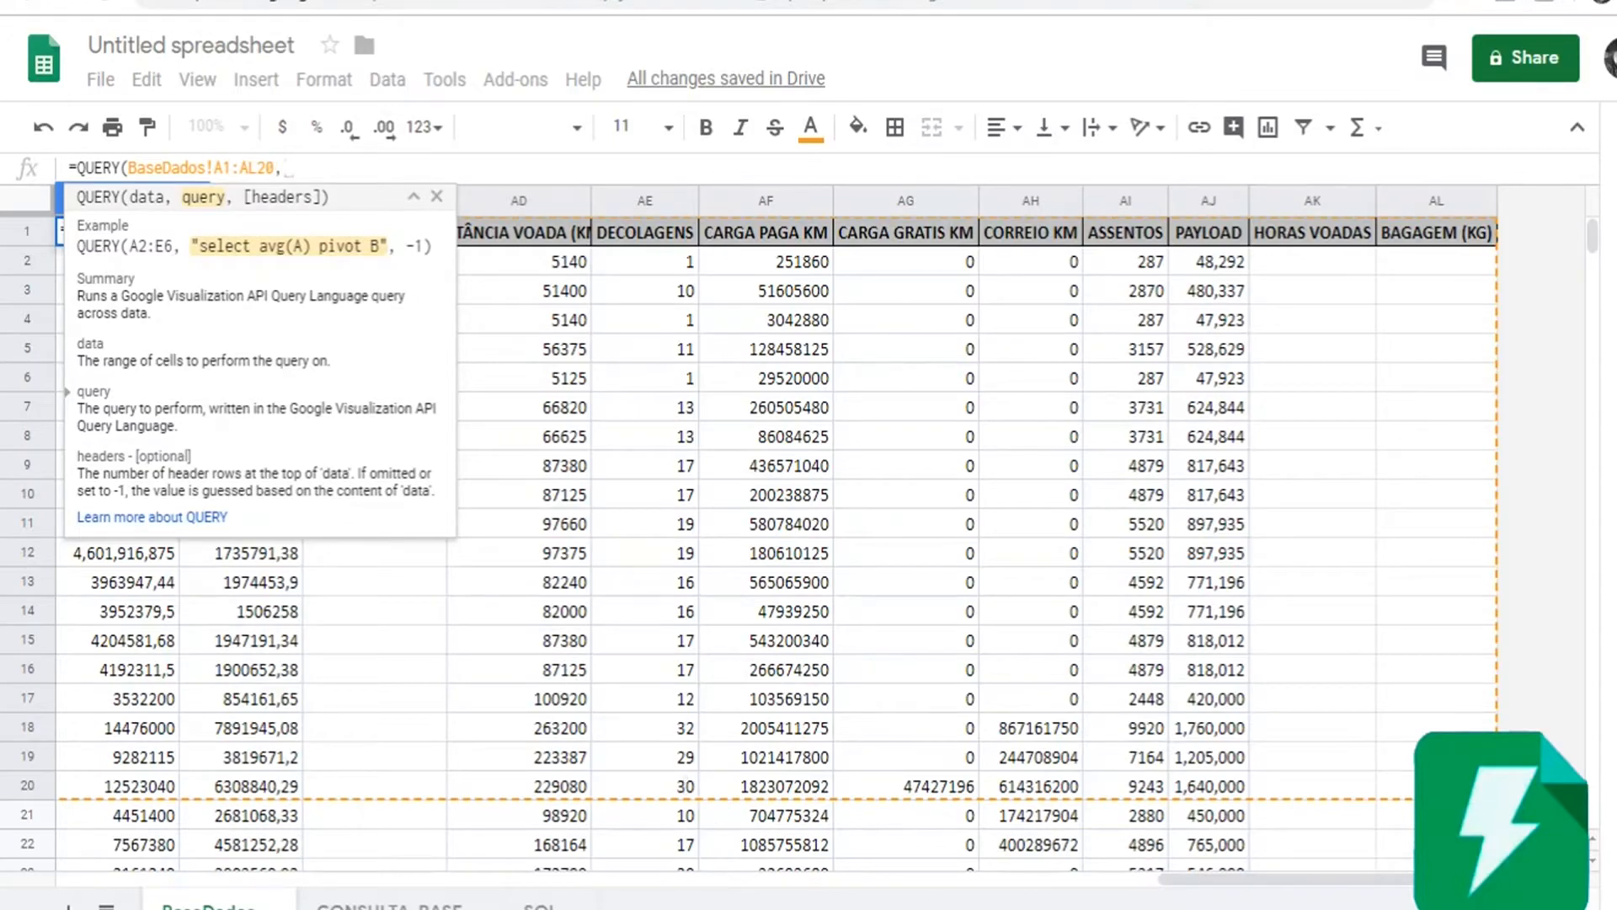
# Write the query argument "select G, M, E, D" to pull the origin airport name, destination airport name, month and year
pyautogui.moveTo(1188, 879); pyautogui.dragTo(84, 831)
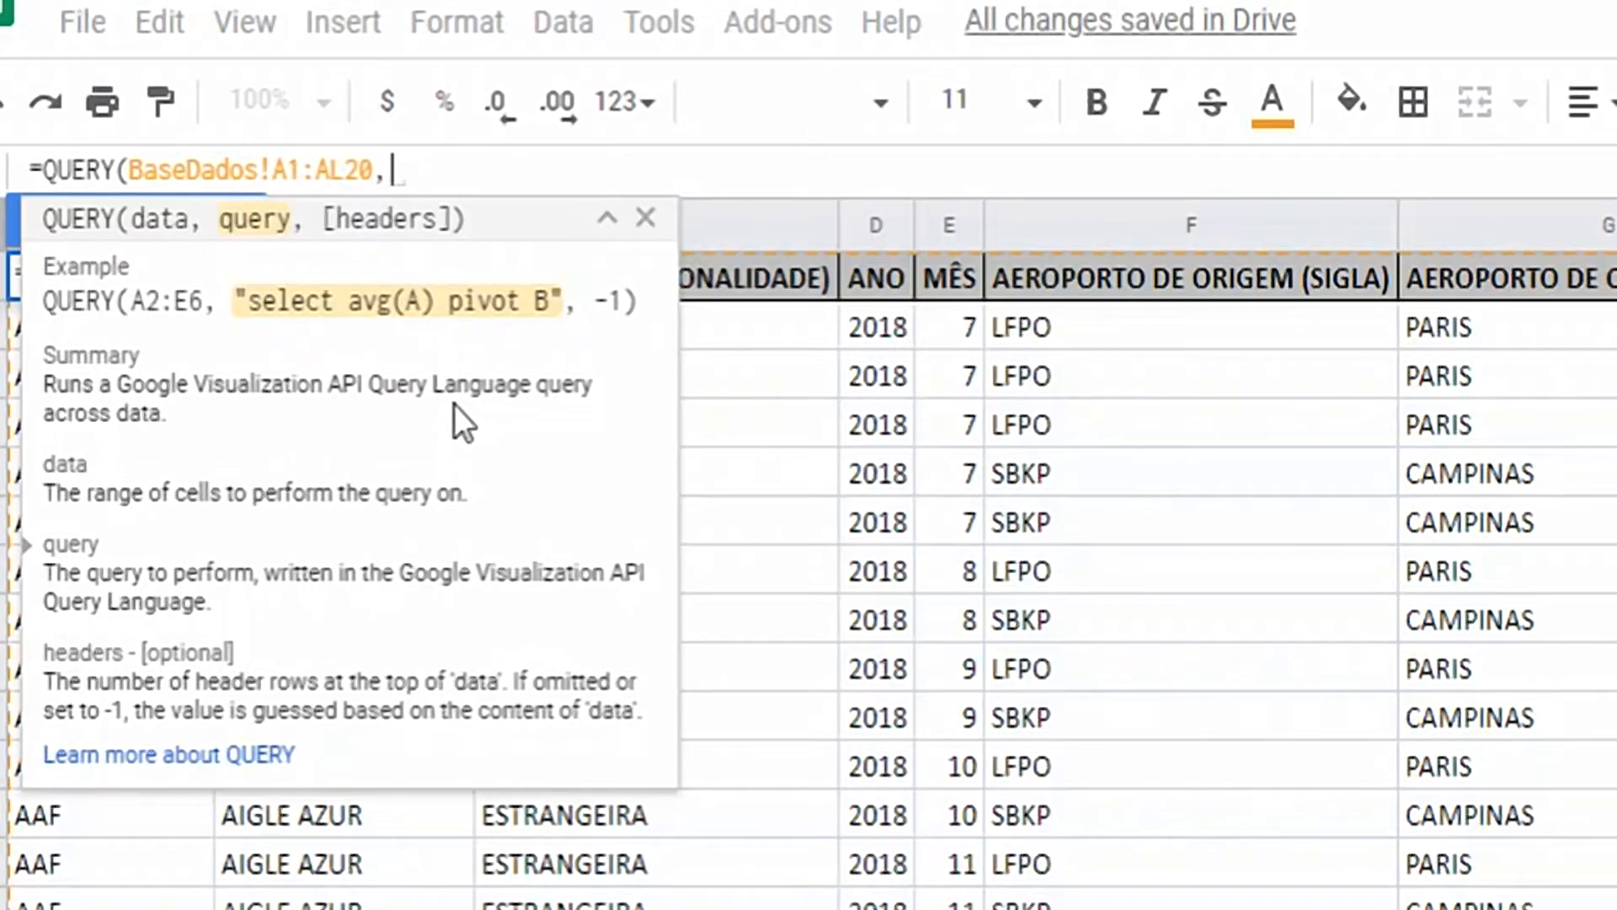
pyautogui.write('"')
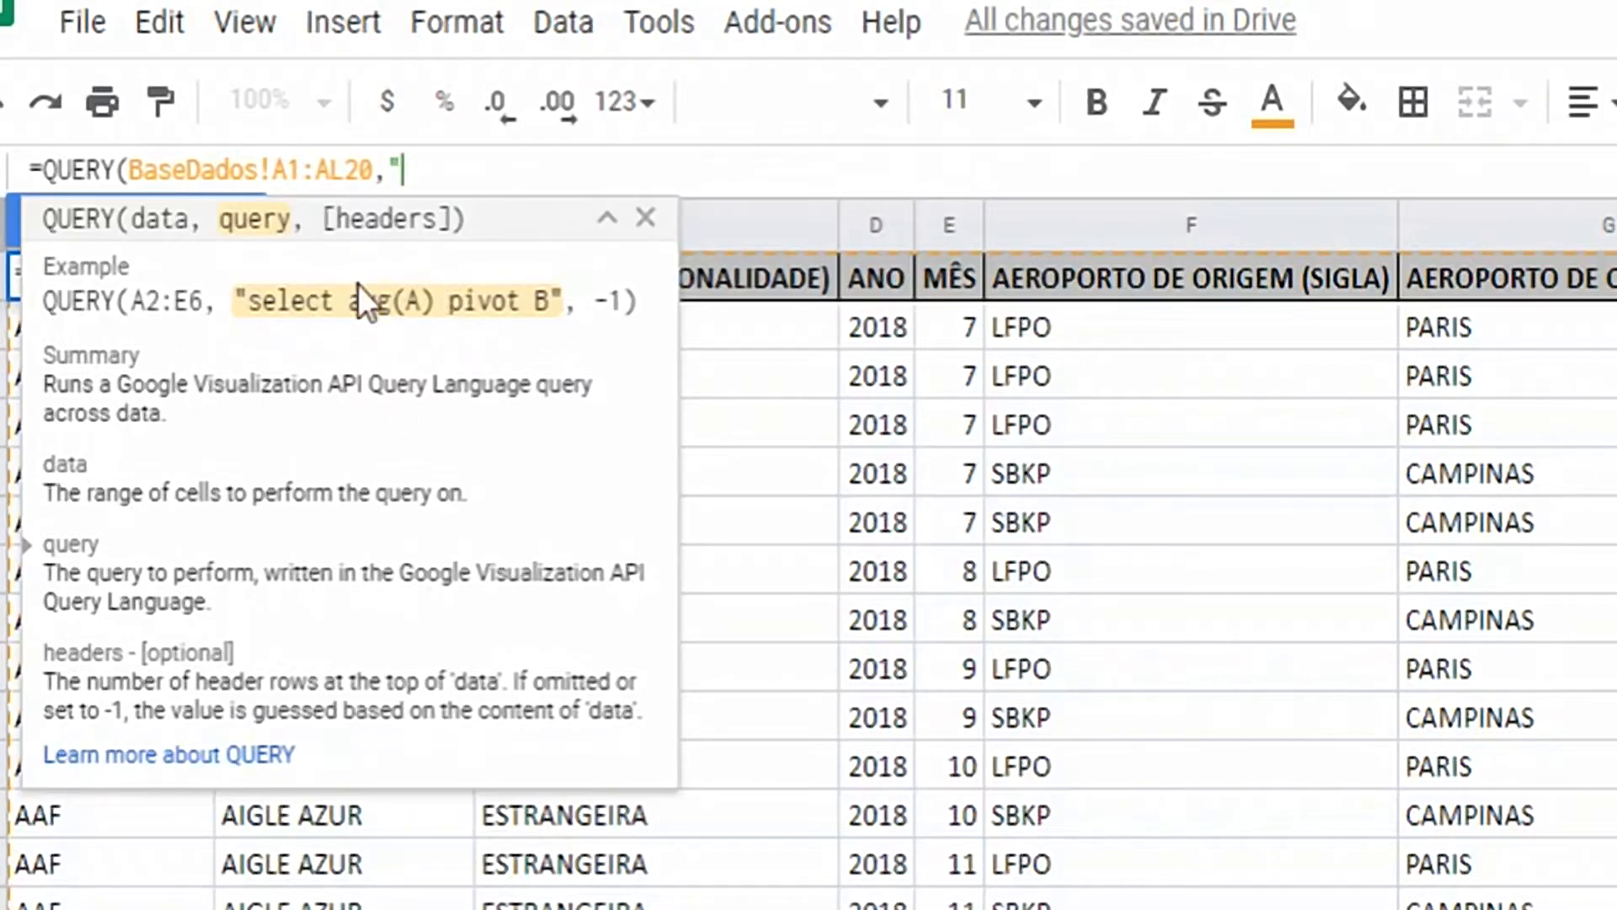
pyautogui.write('select')
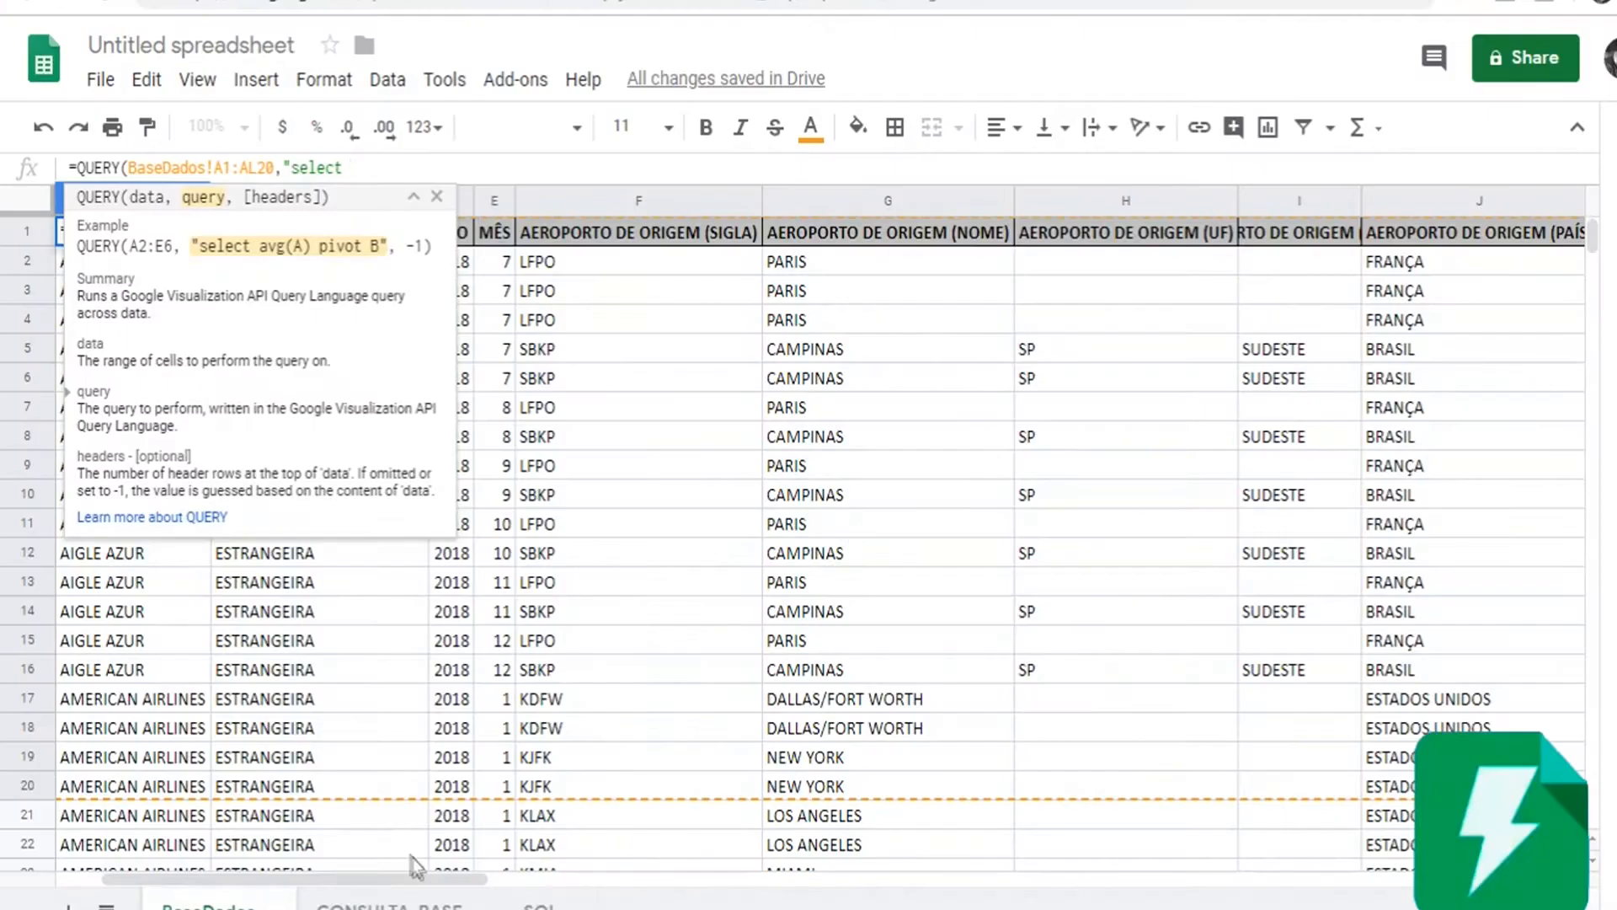
pyautogui.moveTo(425, 878); pyautogui.dragTo(628, 900)
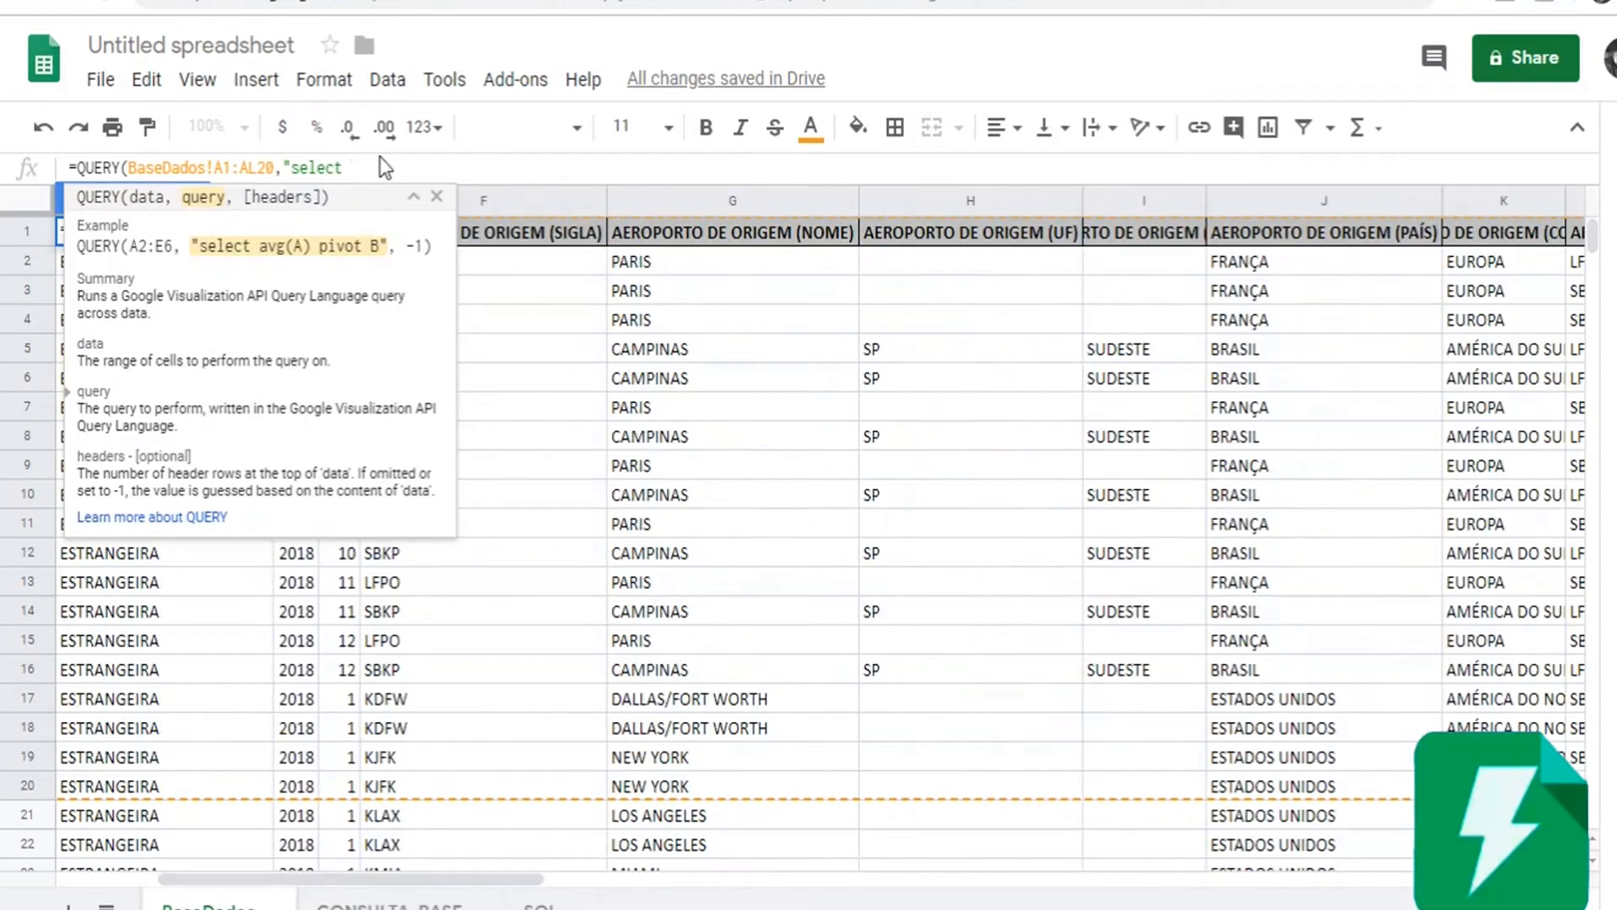
pyautogui.write('G,')
pyautogui.moveTo(530, 882); pyautogui.dragTo(656, 901)
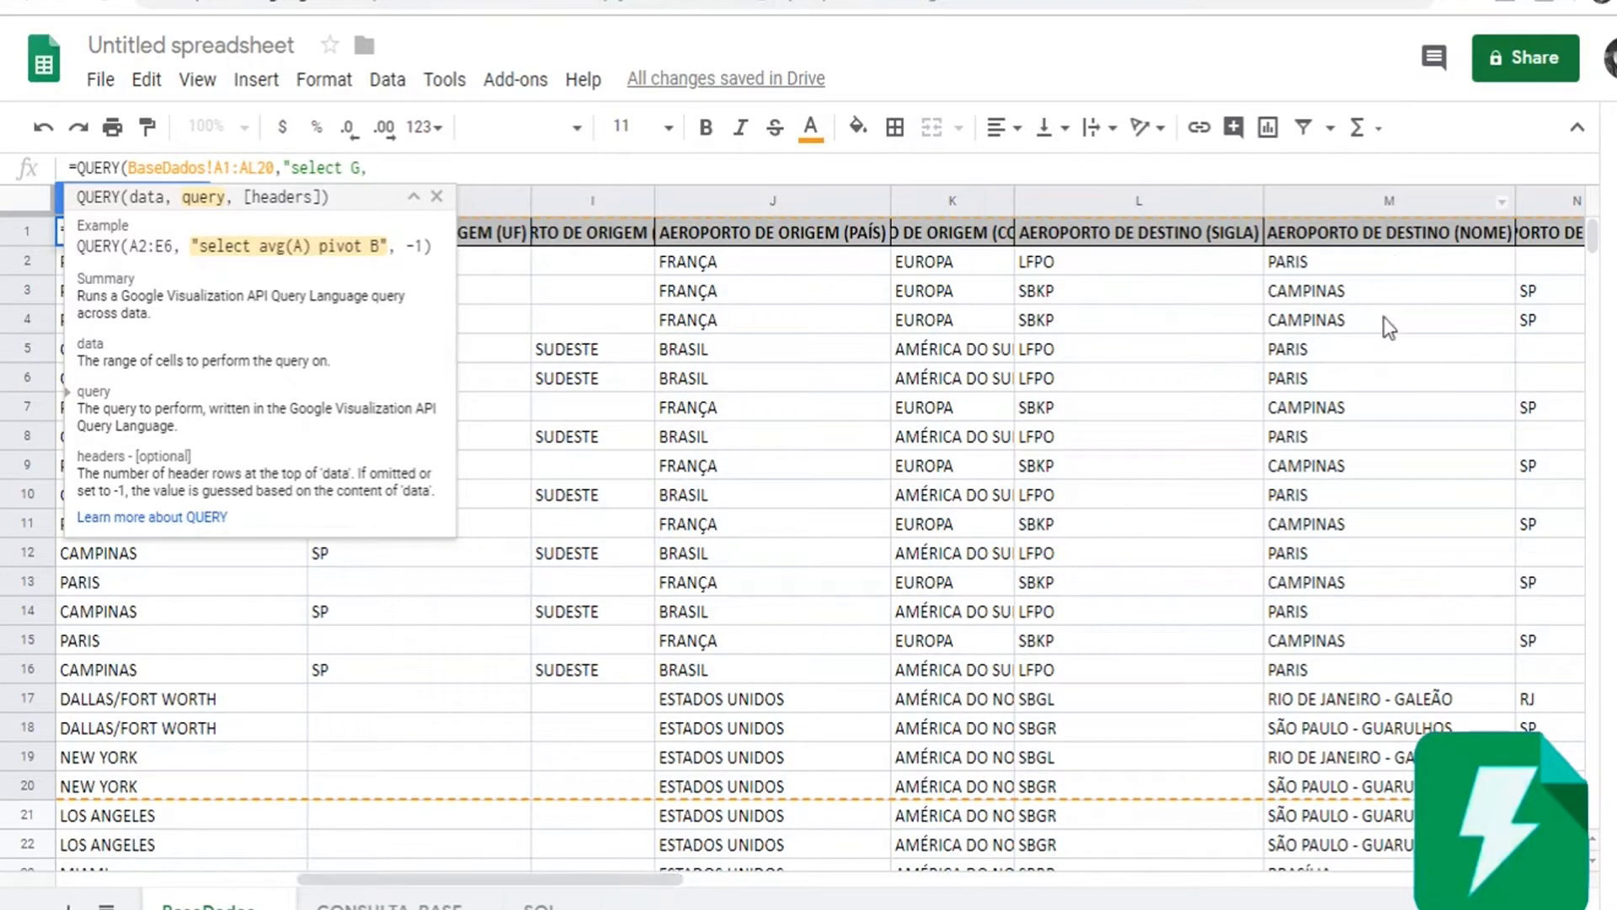
pyautogui.write('M,')
pyautogui.moveTo(506, 881)
pyautogui.mouseDown()
pyautogui.moveTo(428, 876)
pyautogui.moveTo(261, 820)
pyautogui.mouseUp()
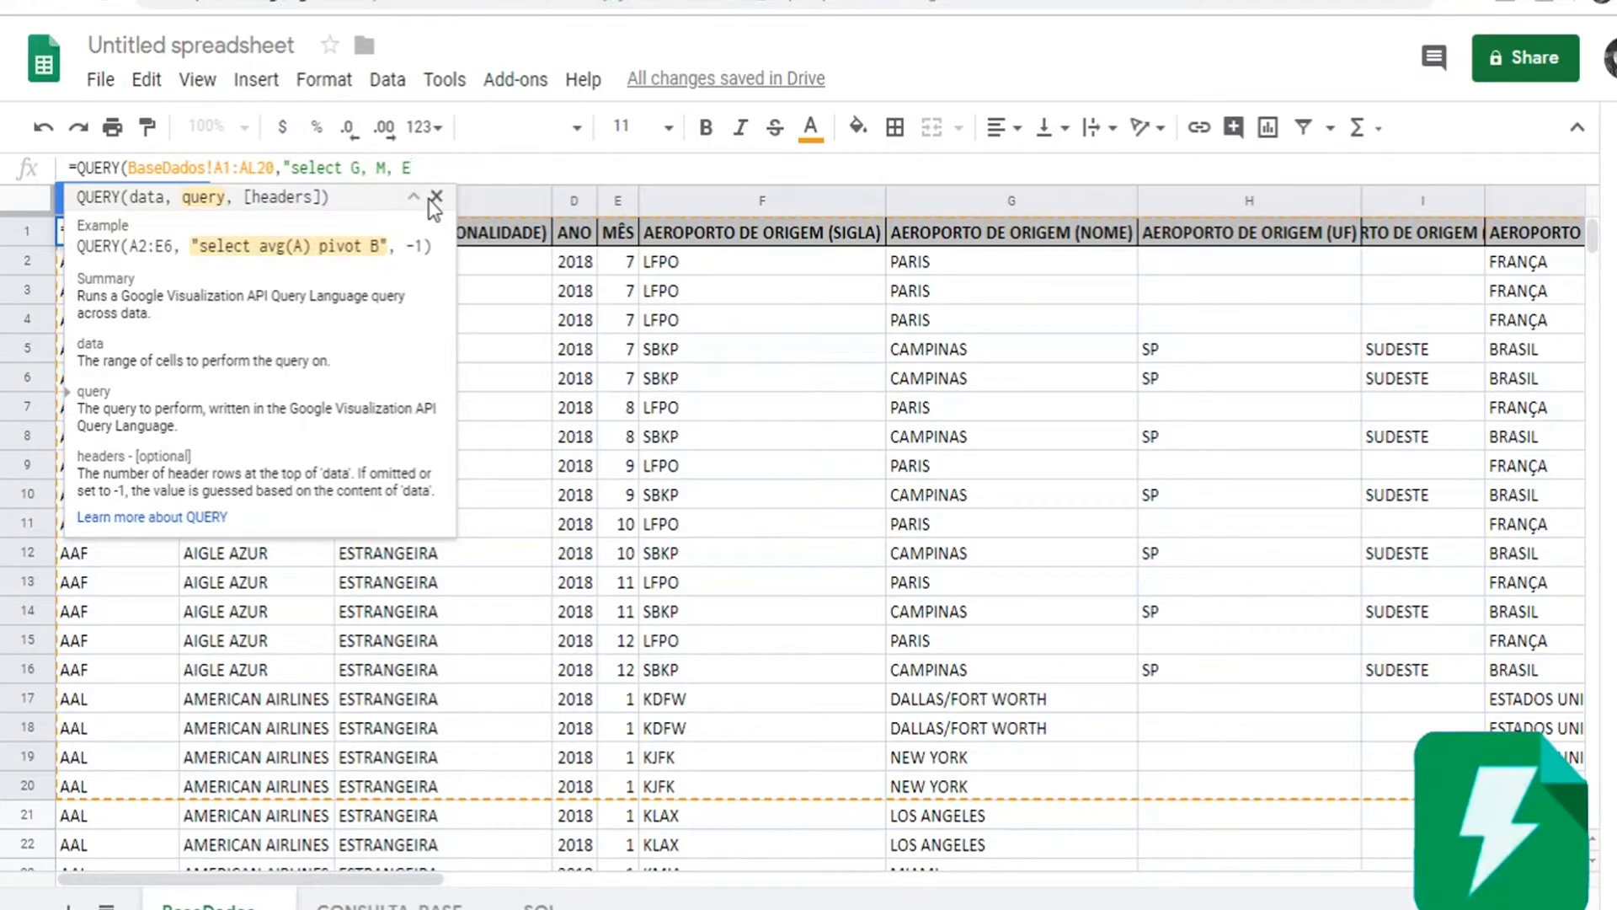
pyautogui.write('E, D')
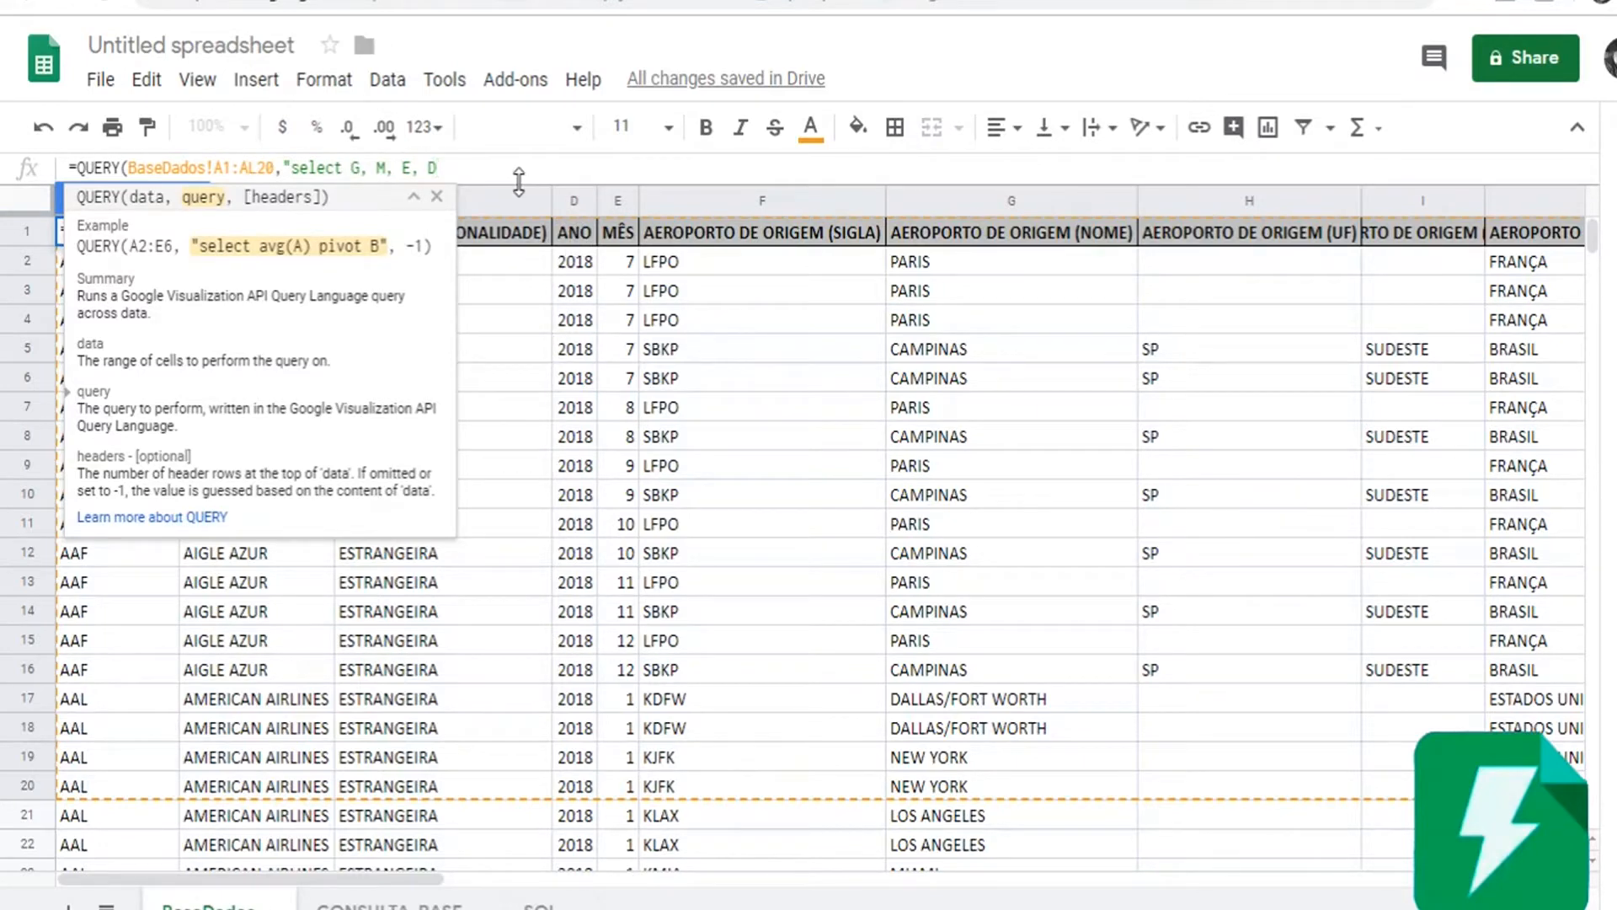
# Close the query text, set the headers argument to -1, and enter the finished formula
pyautogui.write('",')
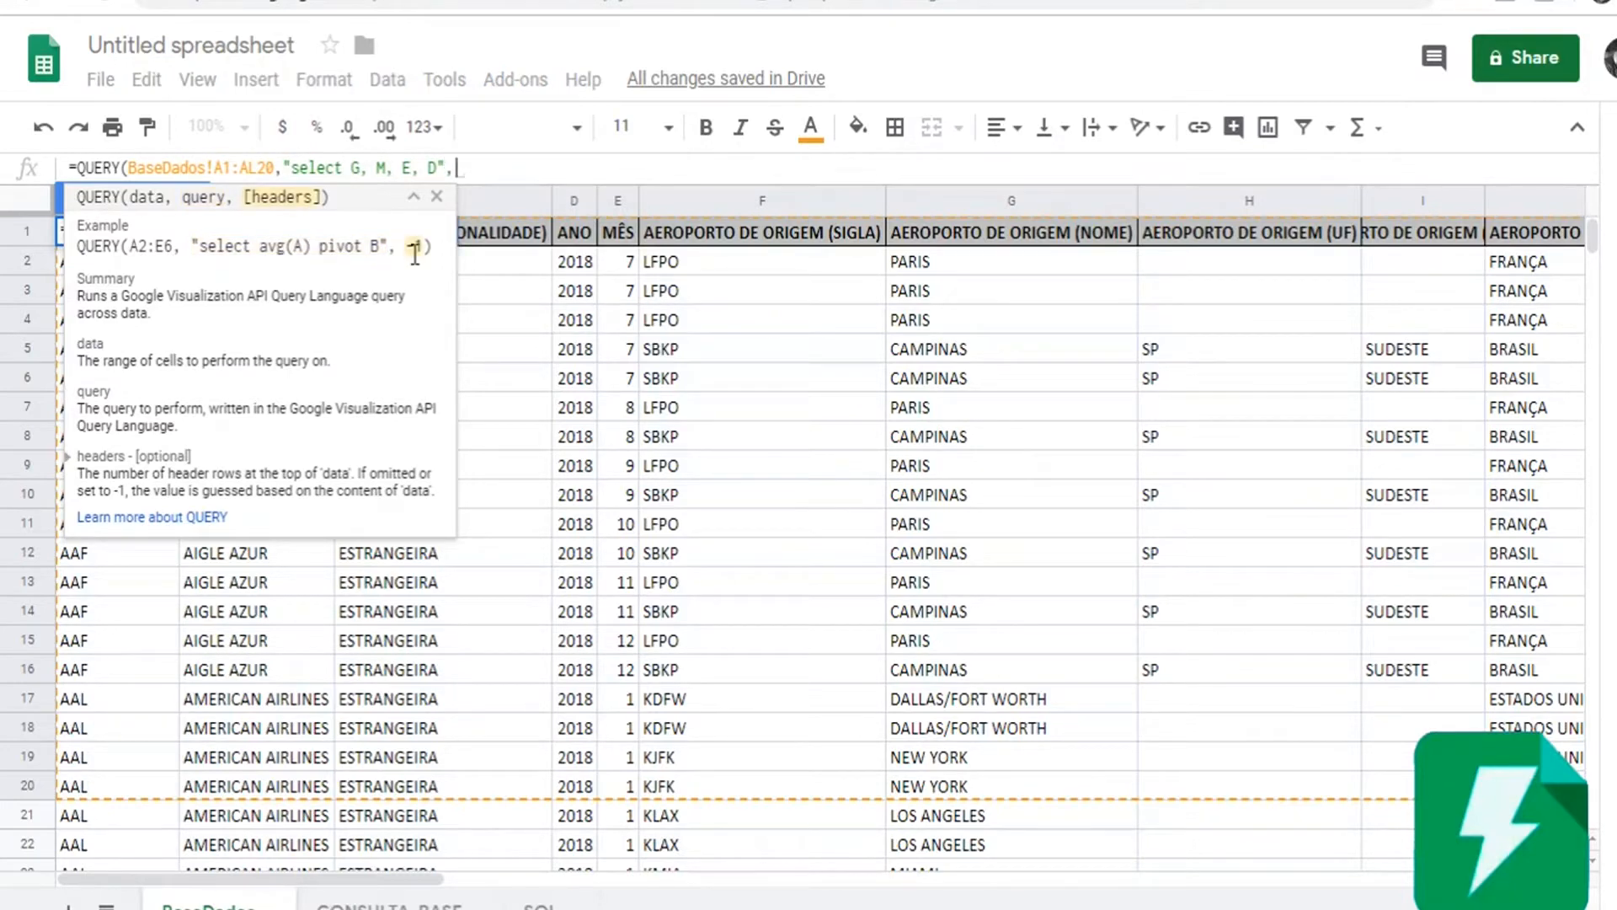
pyautogui.write('-')
pyautogui.write('1')
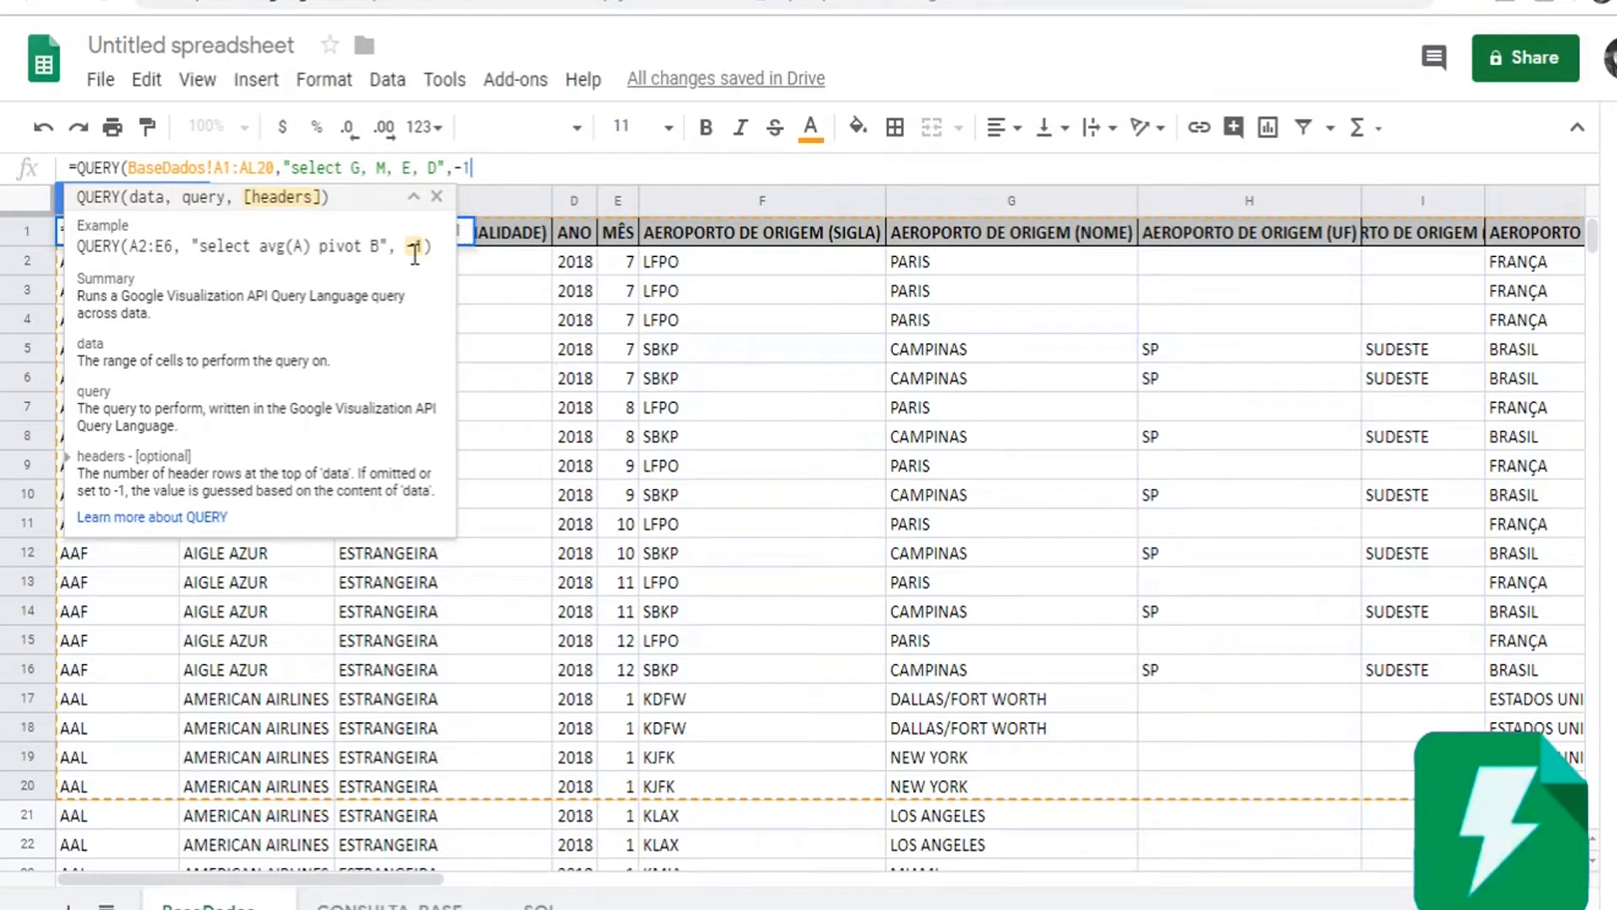
pyautogui.write(')')
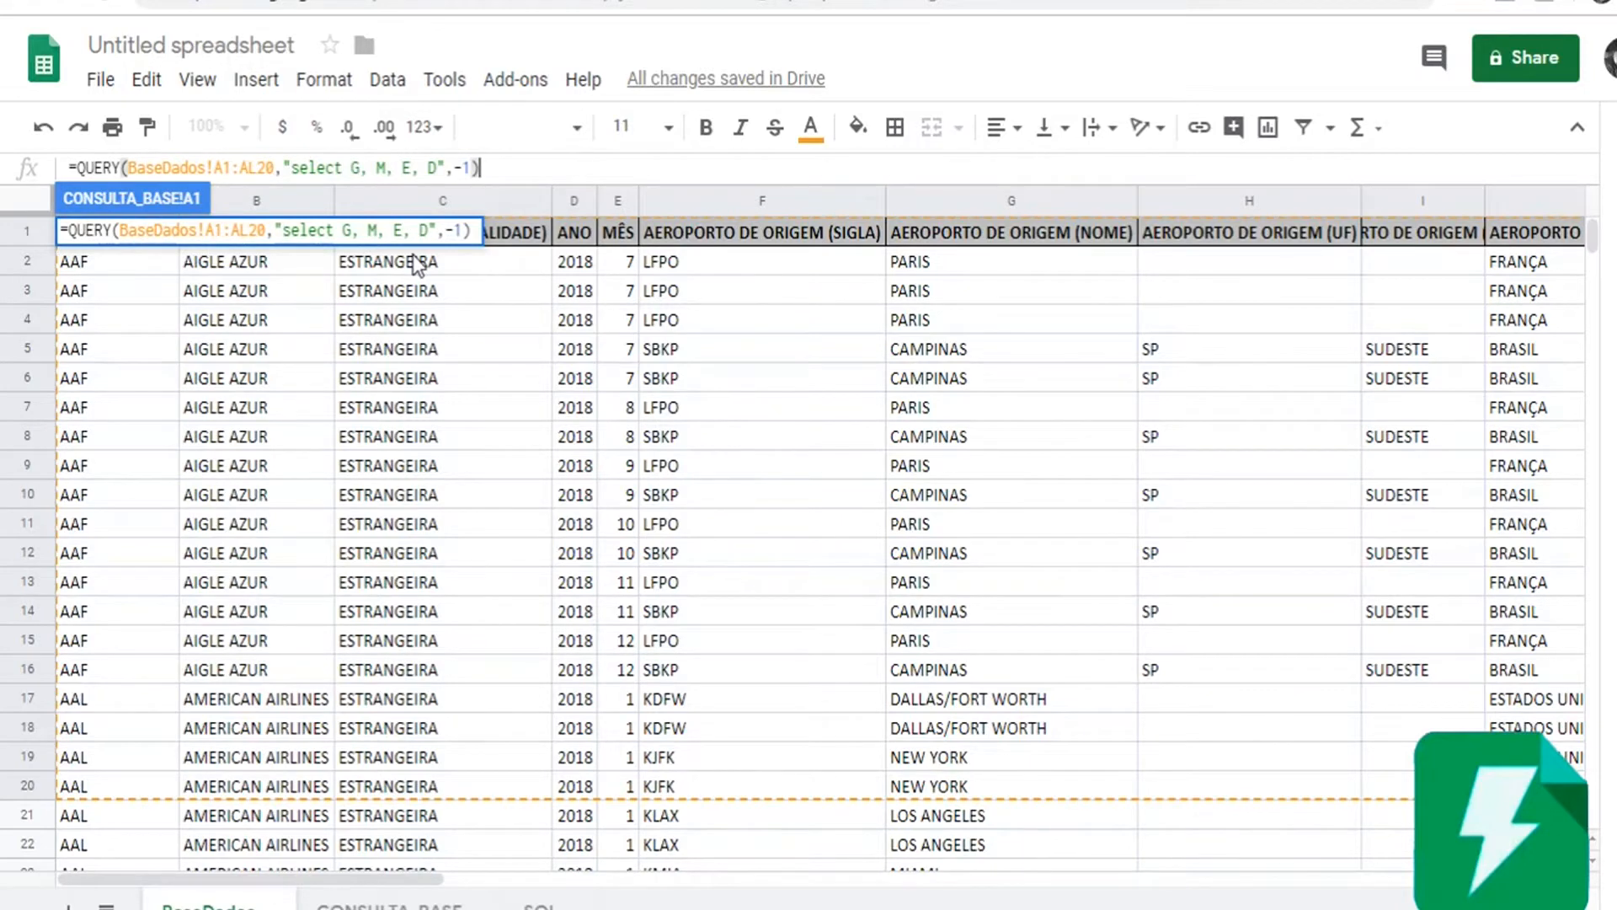
pyautogui.press('Return')
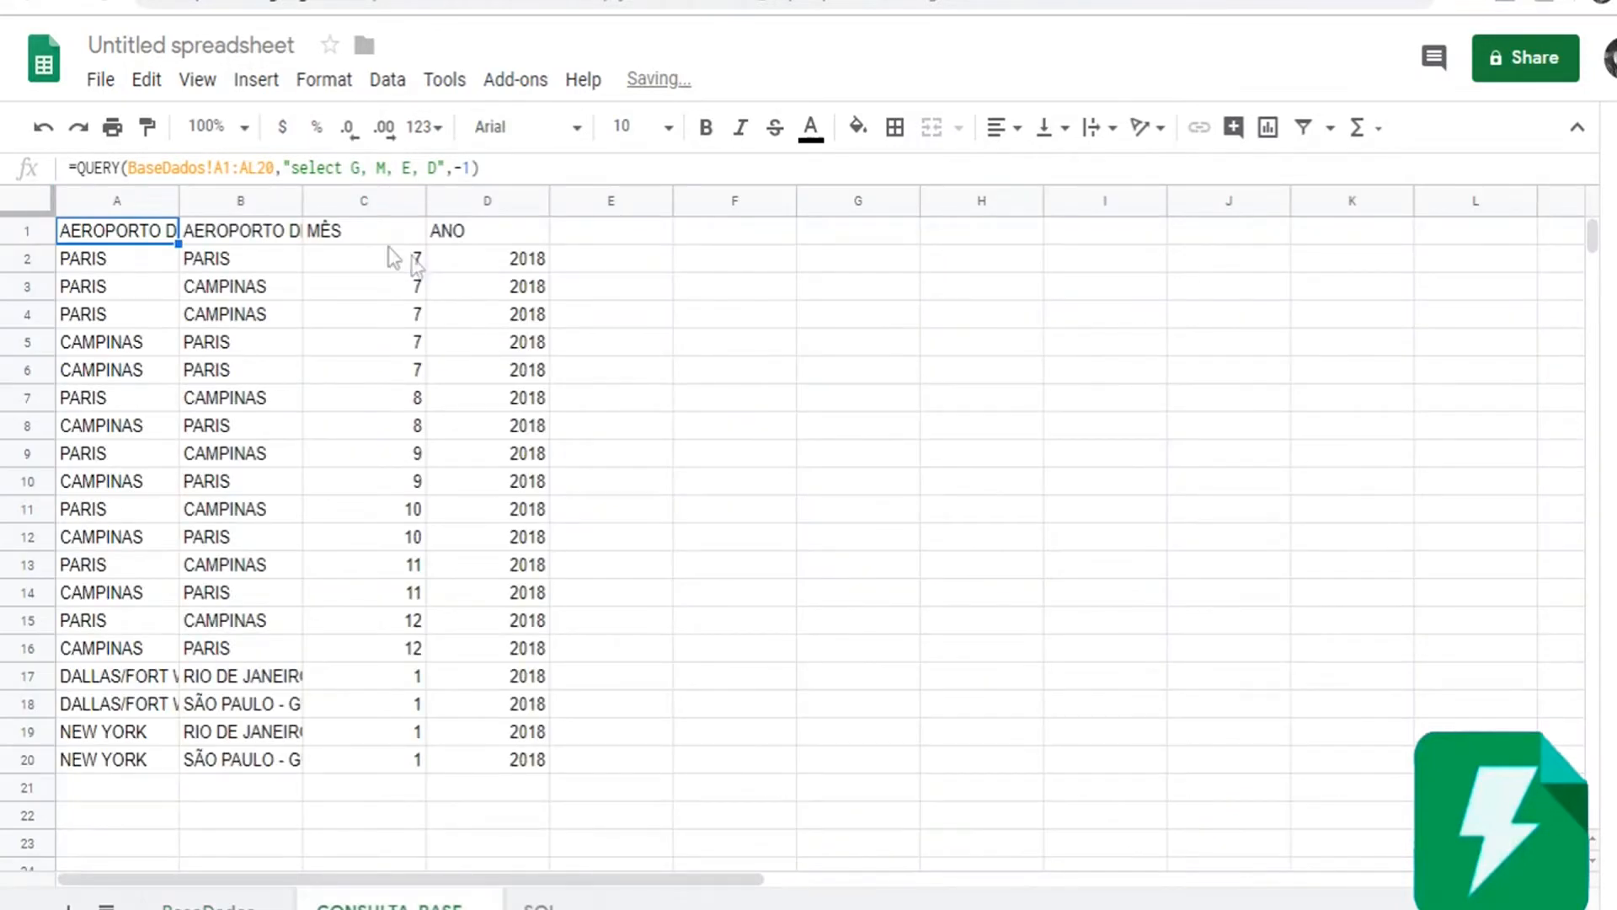
# Fit the widths of columns A through D to their contents
pyautogui.doubleClick(177, 202)
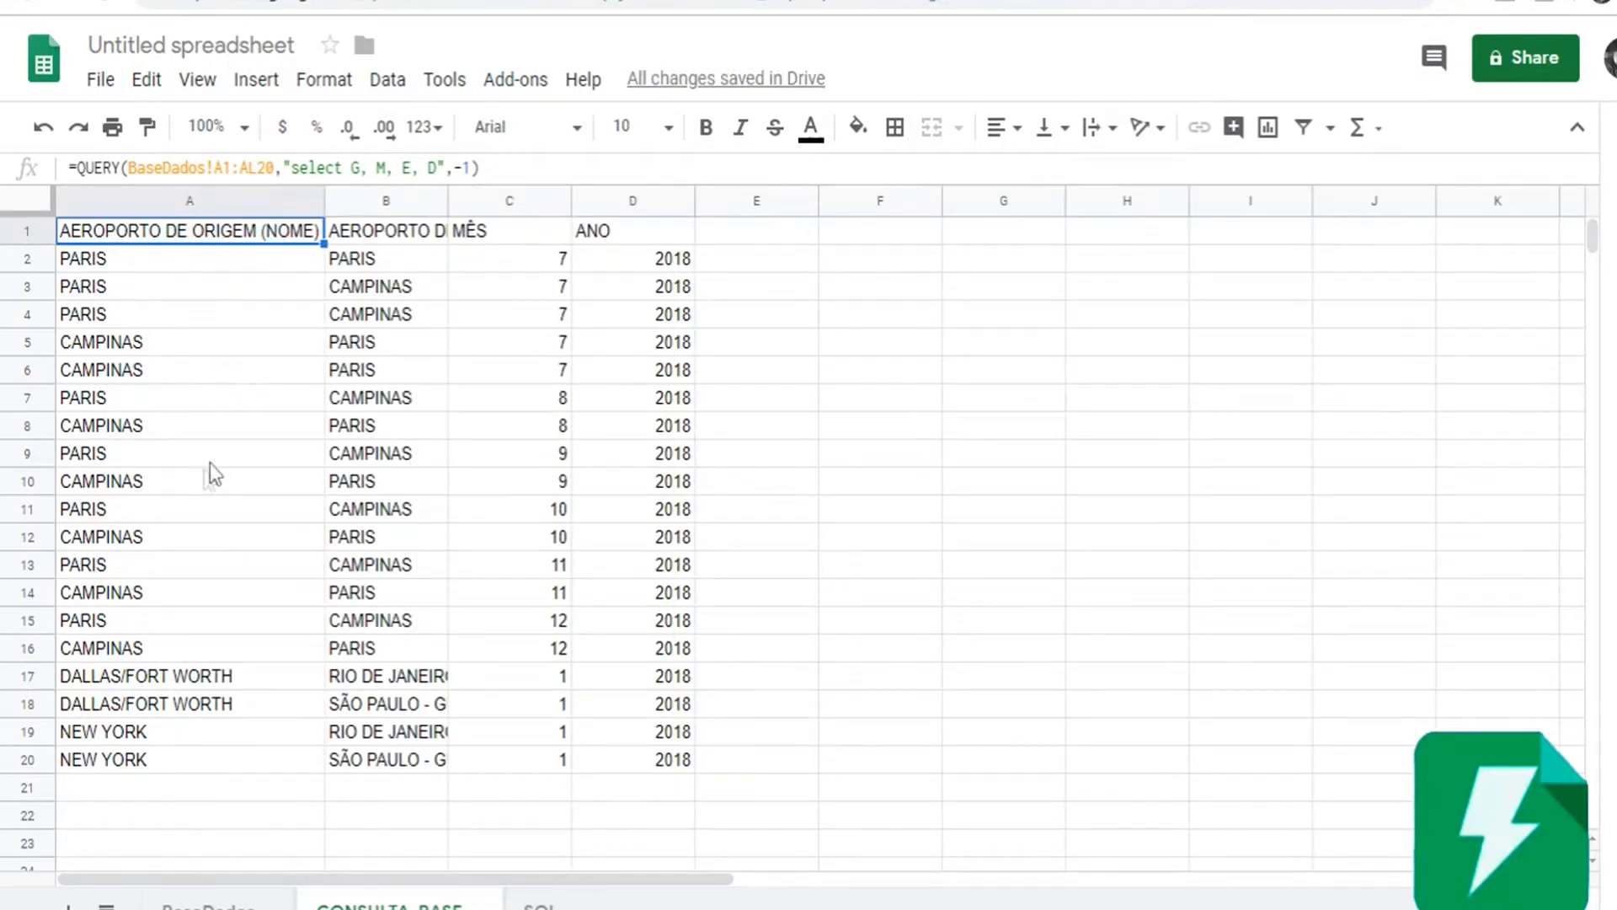
pyautogui.doubleClick(446, 202)
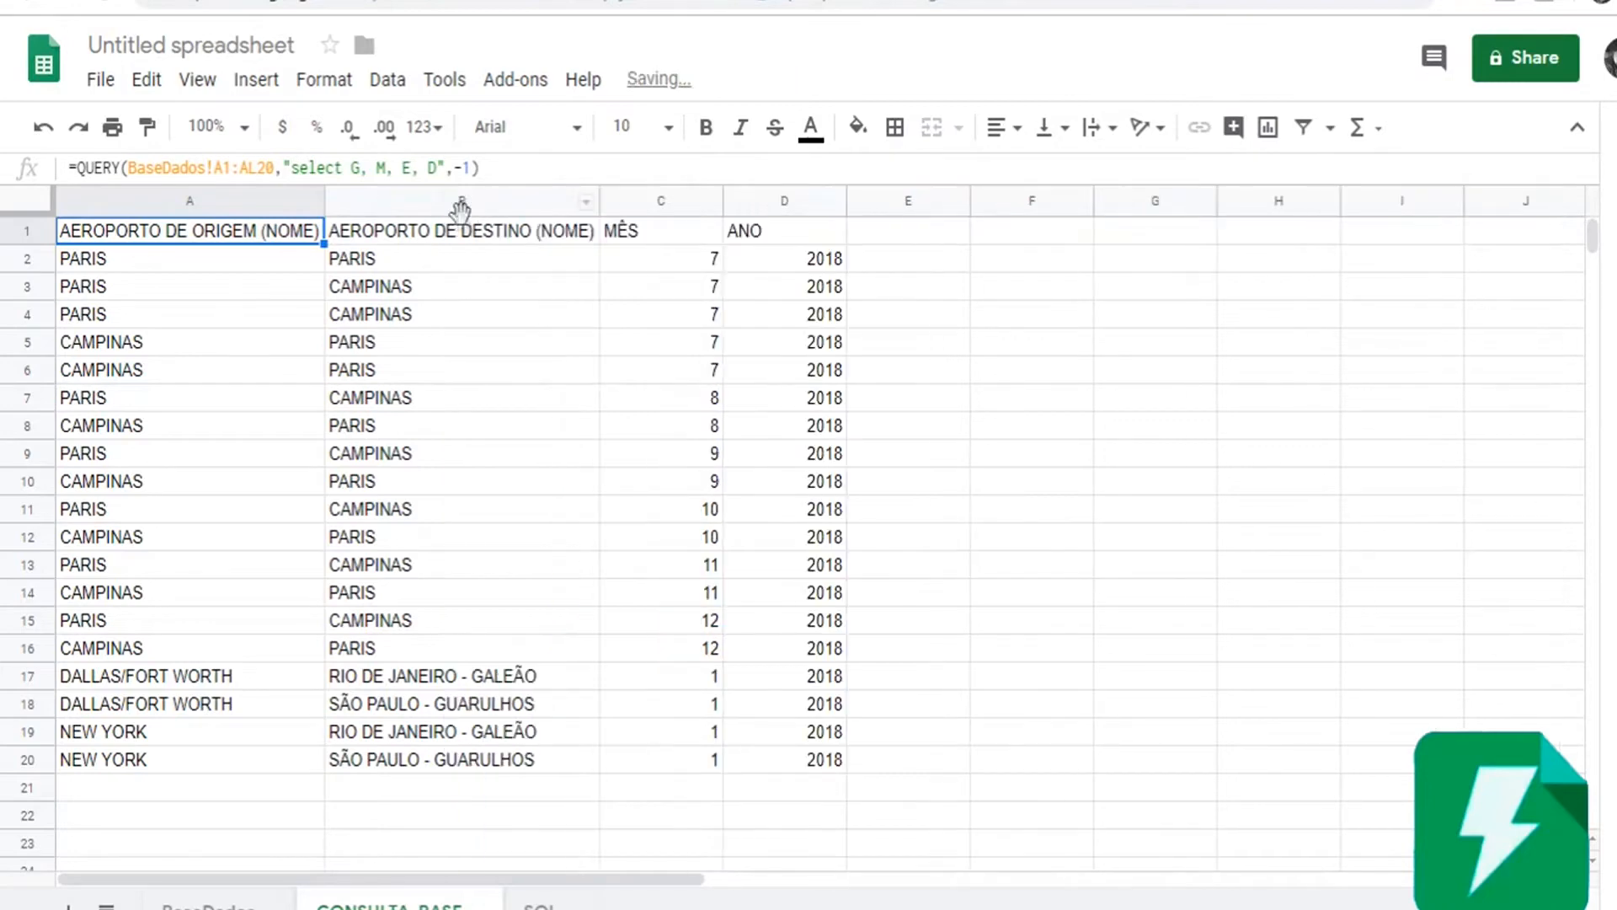
pyautogui.moveTo(446, 314); pyautogui.dragTo(447, 562)
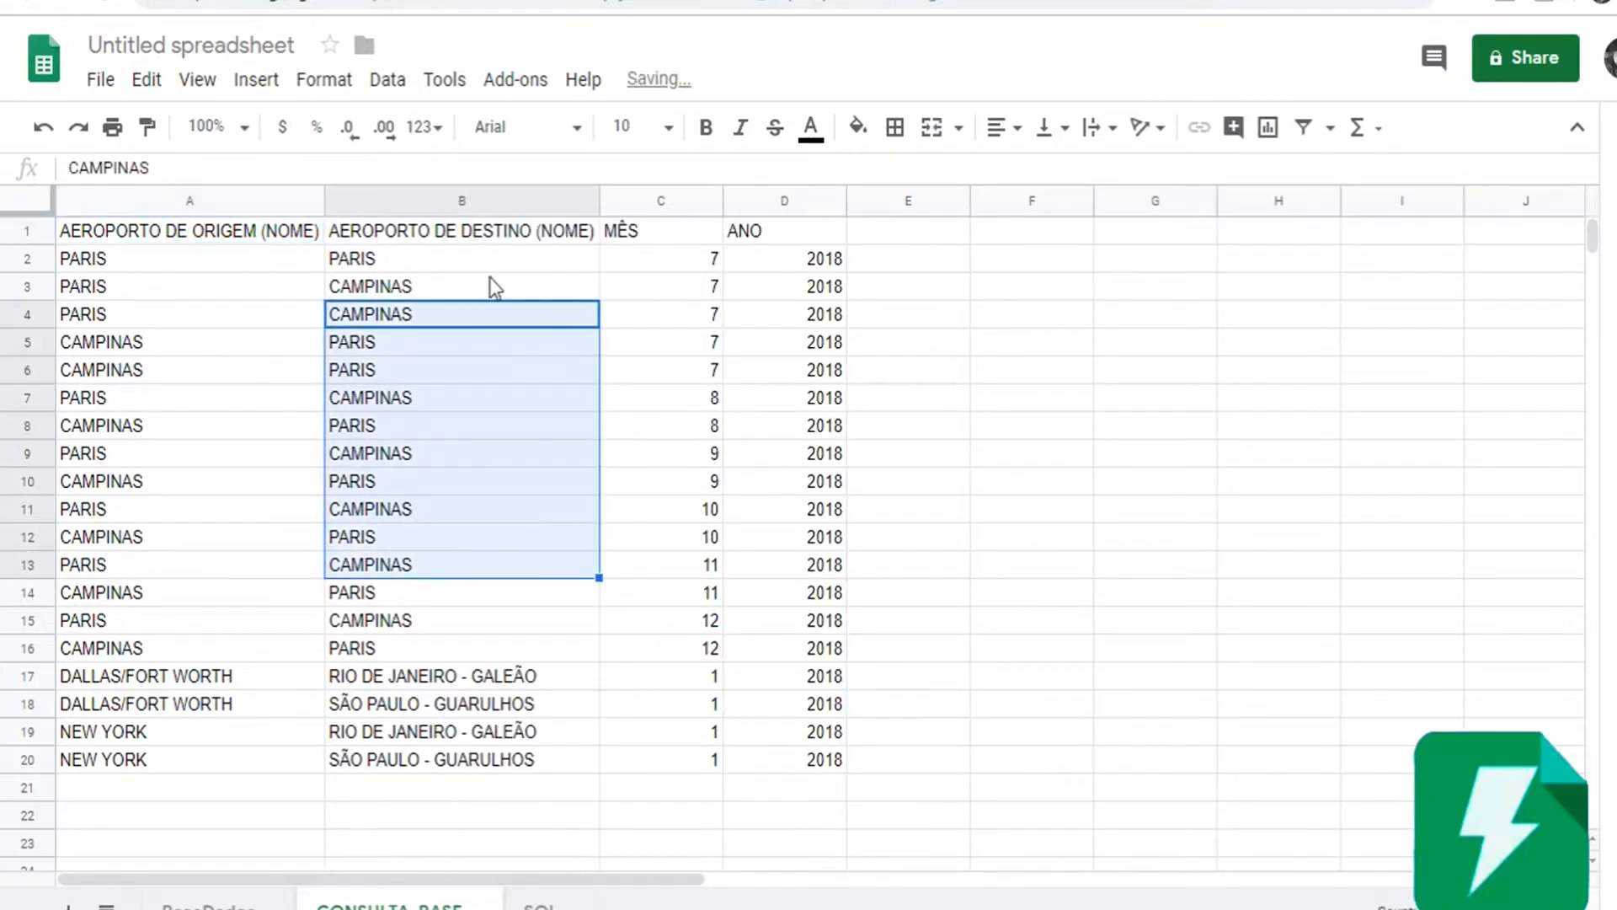
pyautogui.doubleClick(721, 200)
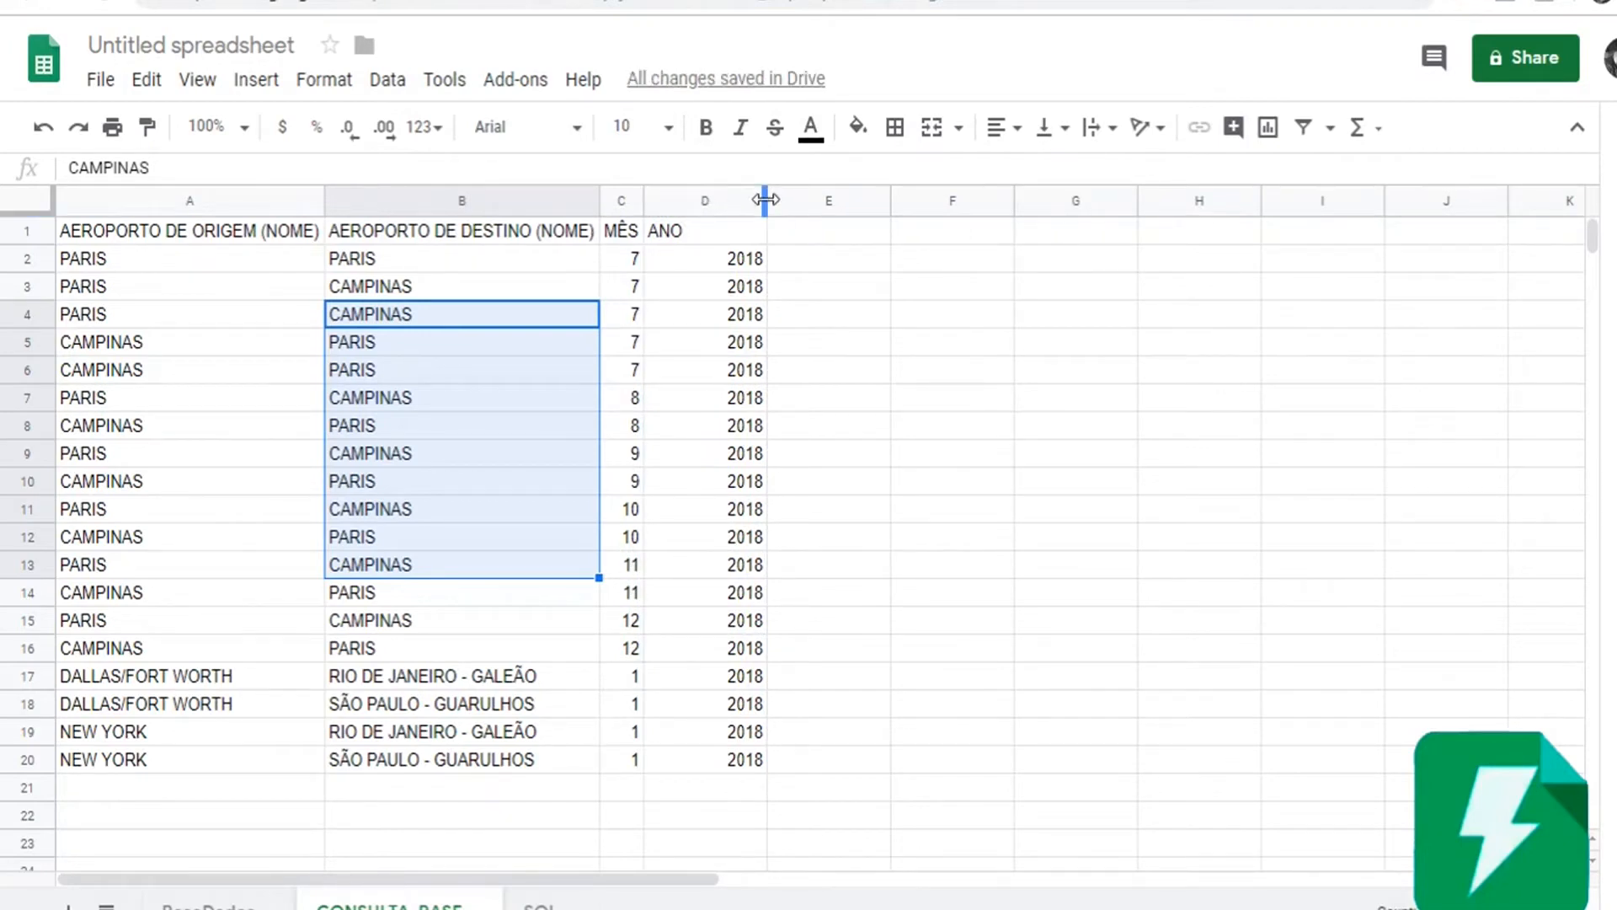
pyautogui.doubleClick(766, 200)
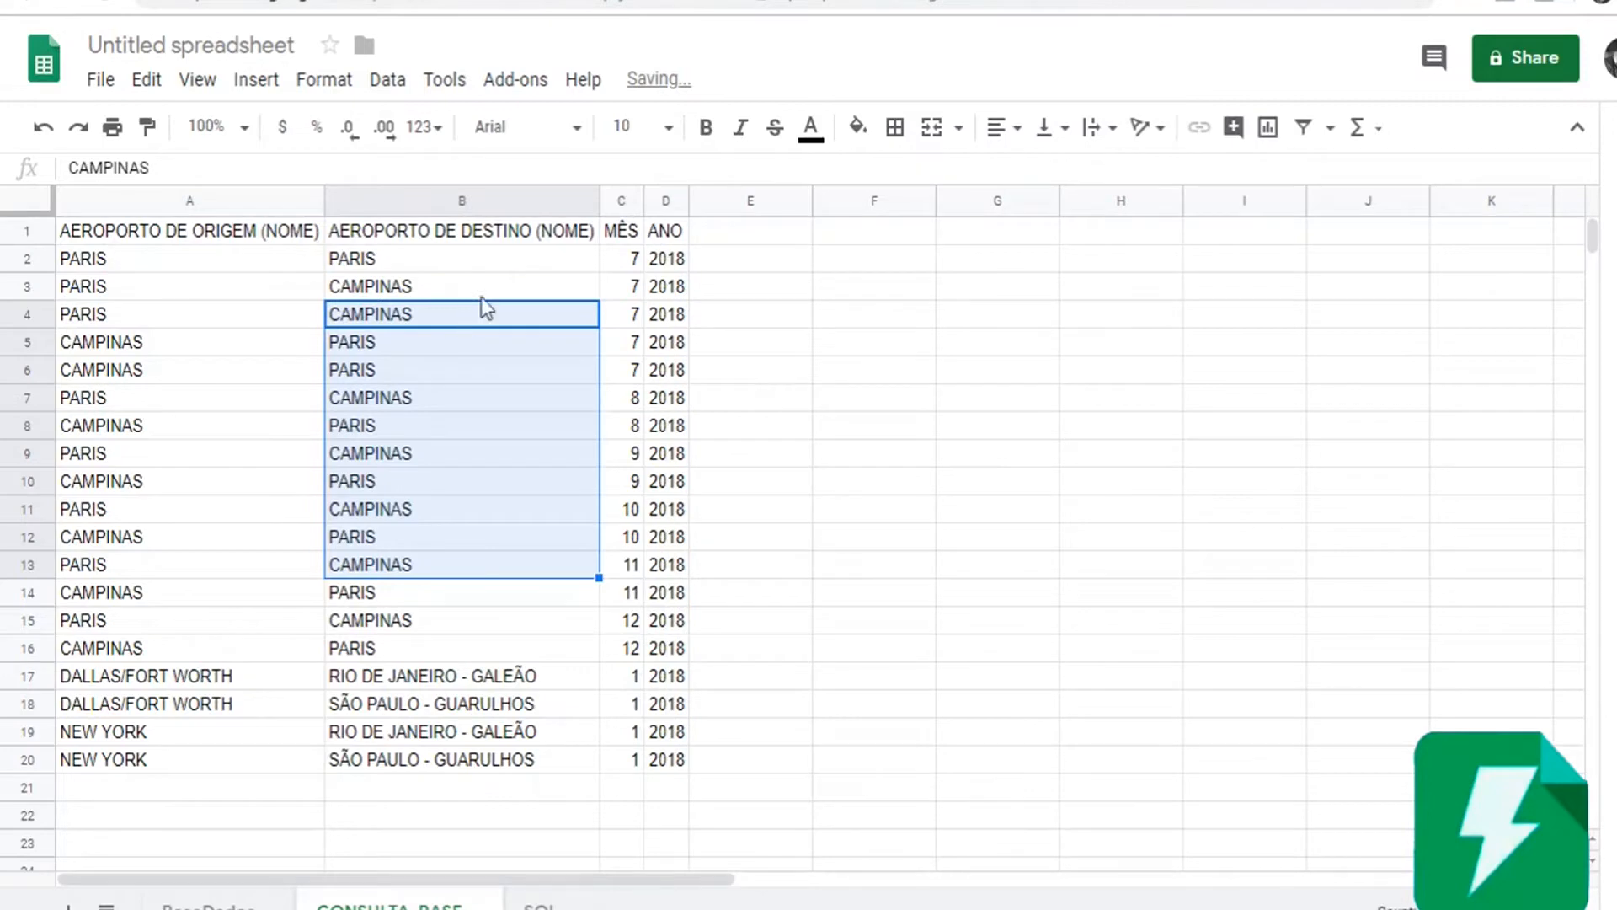
# Review the data range and select text of the QUERY formula in cell A1
pyautogui.click(224, 234)
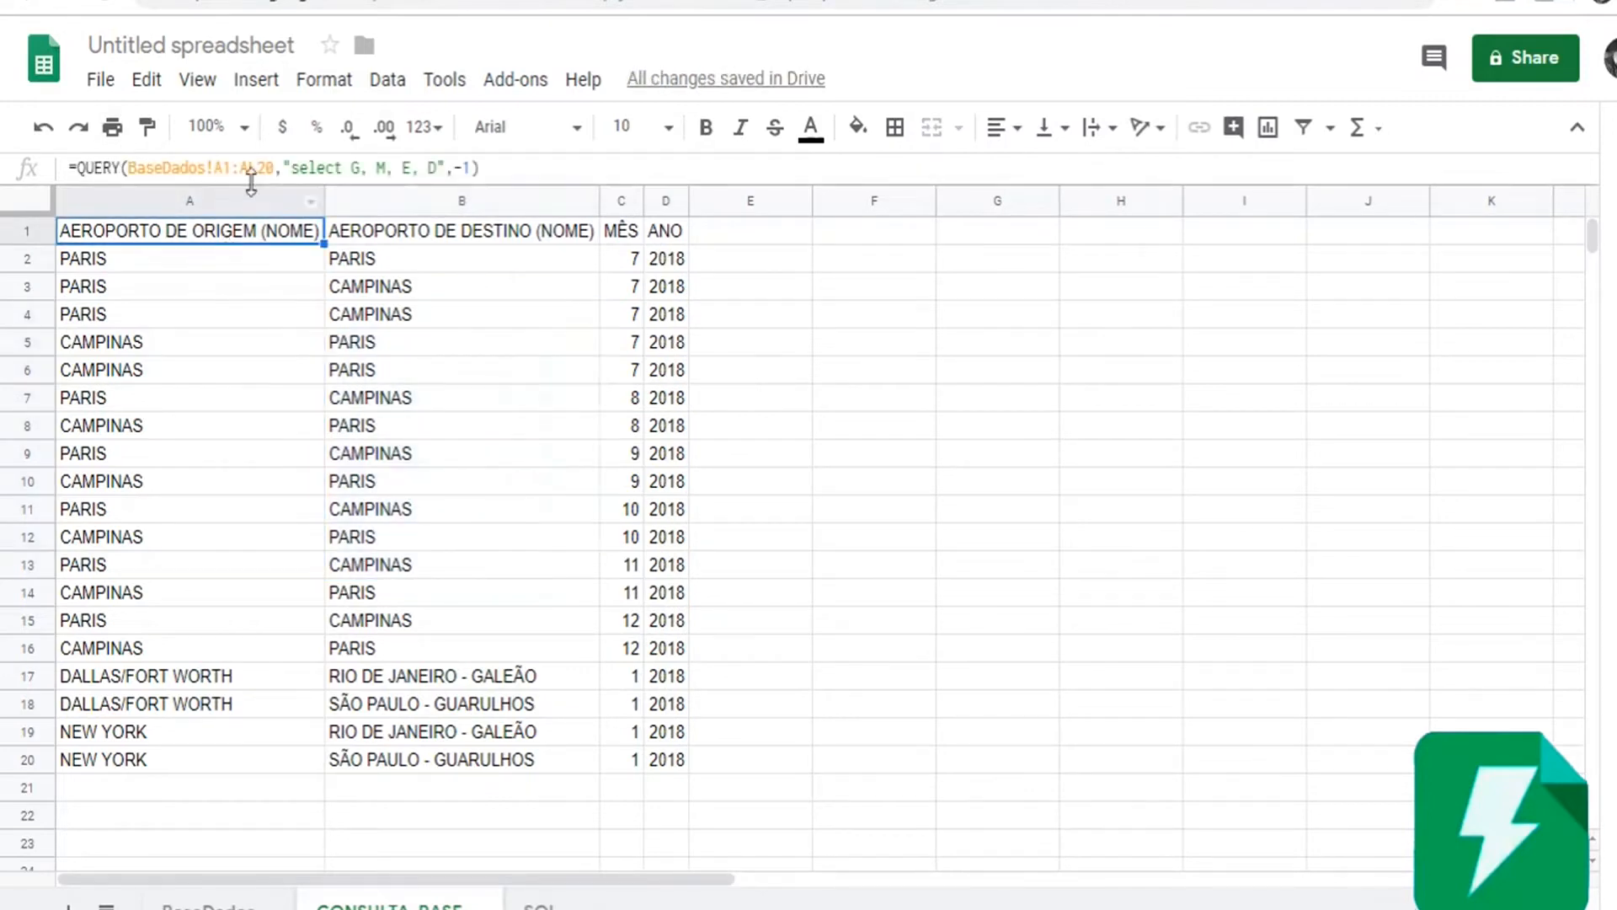
pyautogui.click(259, 168)
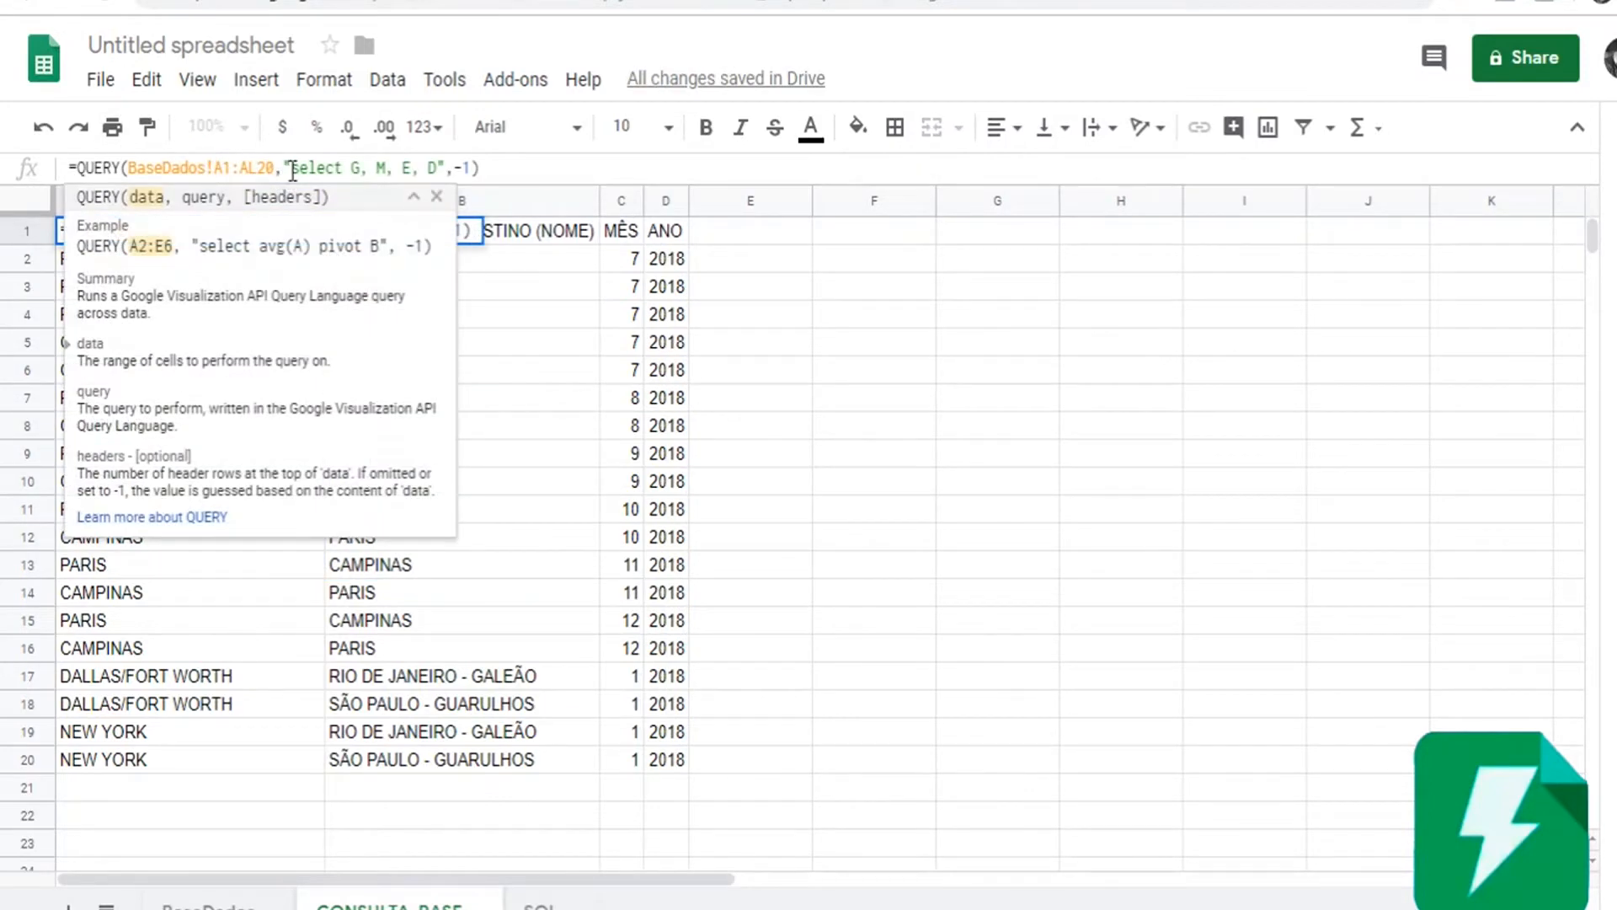
pyautogui.moveTo(292, 170); pyautogui.dragTo(372, 170)
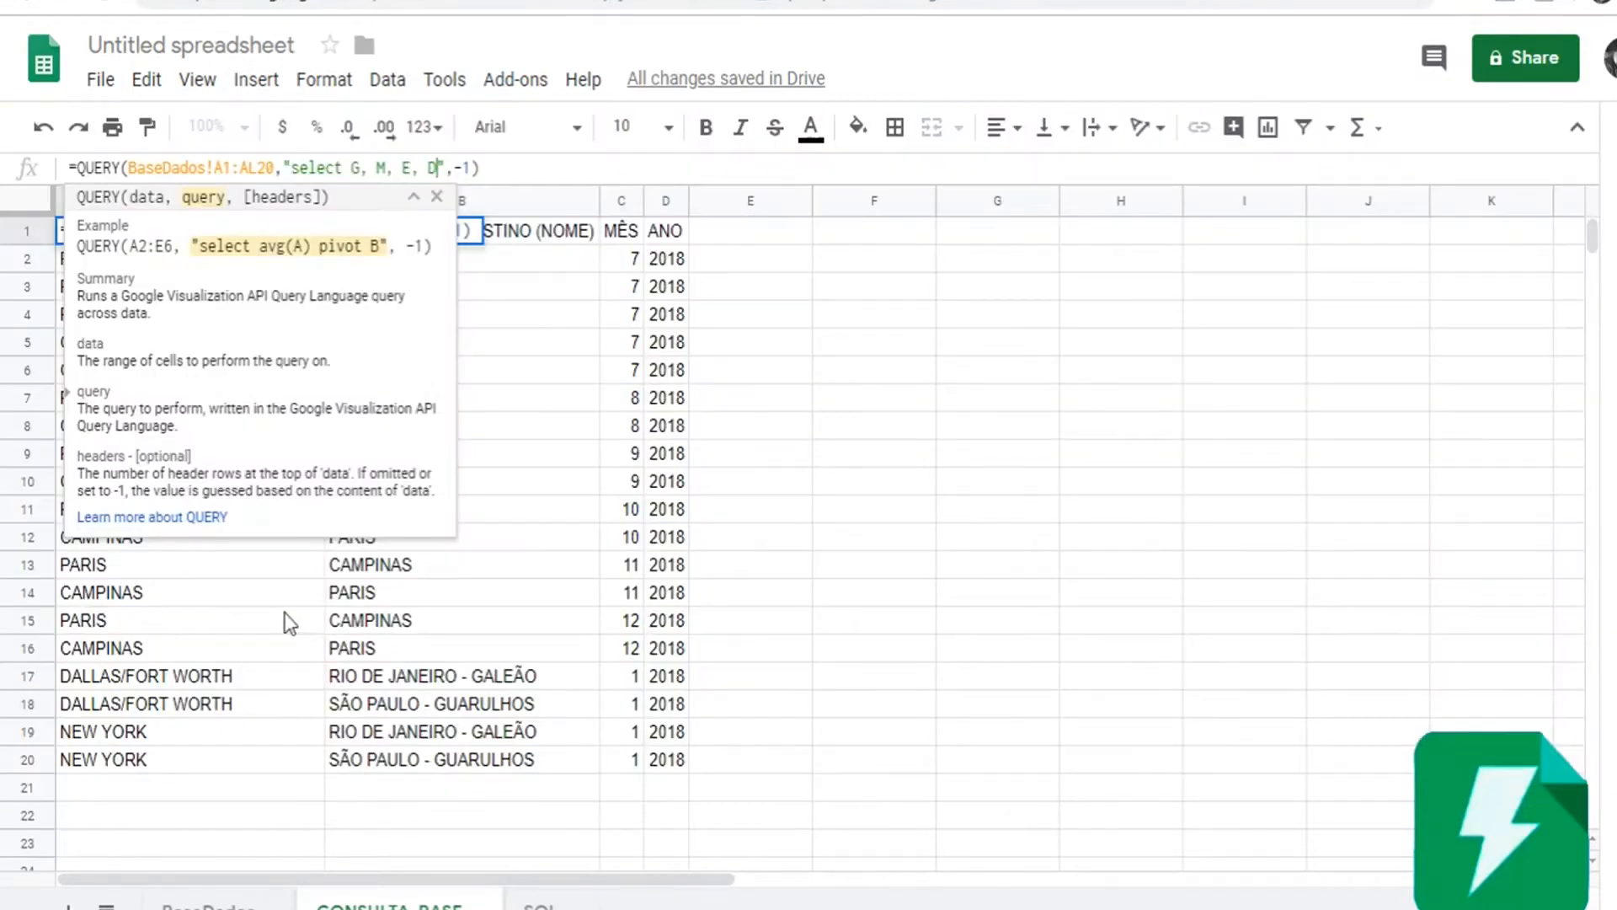
pyautogui.click(284, 620)
pyautogui.click(188, 235)
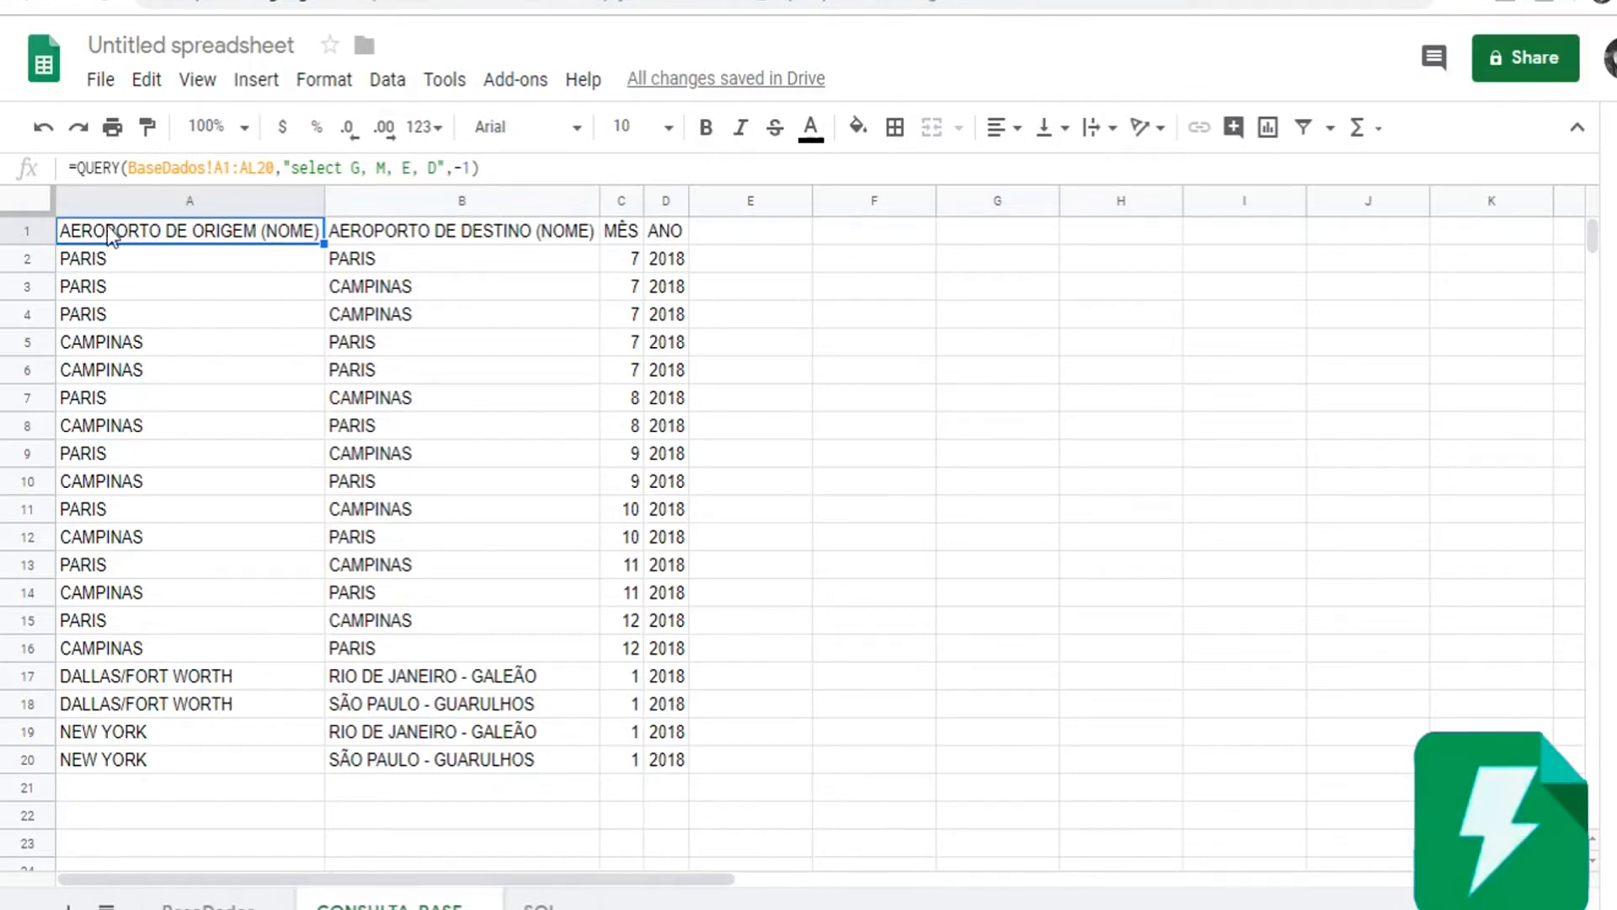
# Move the query block A1:D20 down so that it starts in cell A5
pyautogui.click(77, 347)
pyautogui.moveTo(88, 239); pyautogui.dragTo(670, 767)
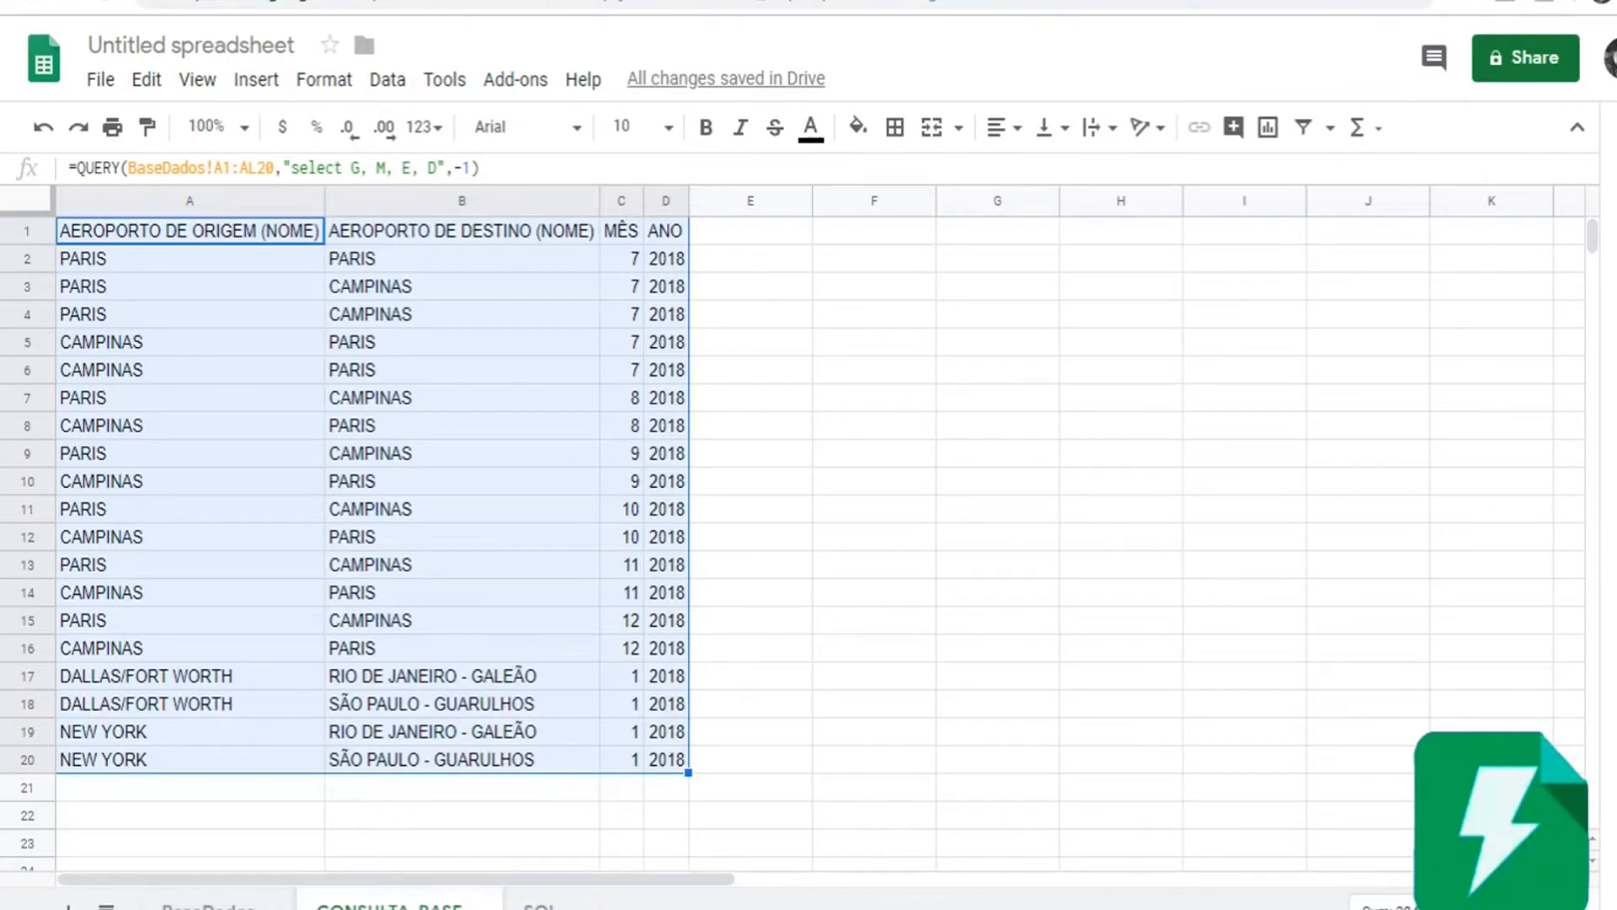
pyautogui.hotkey('ctrl', 'c')
pyautogui.click(73, 315)
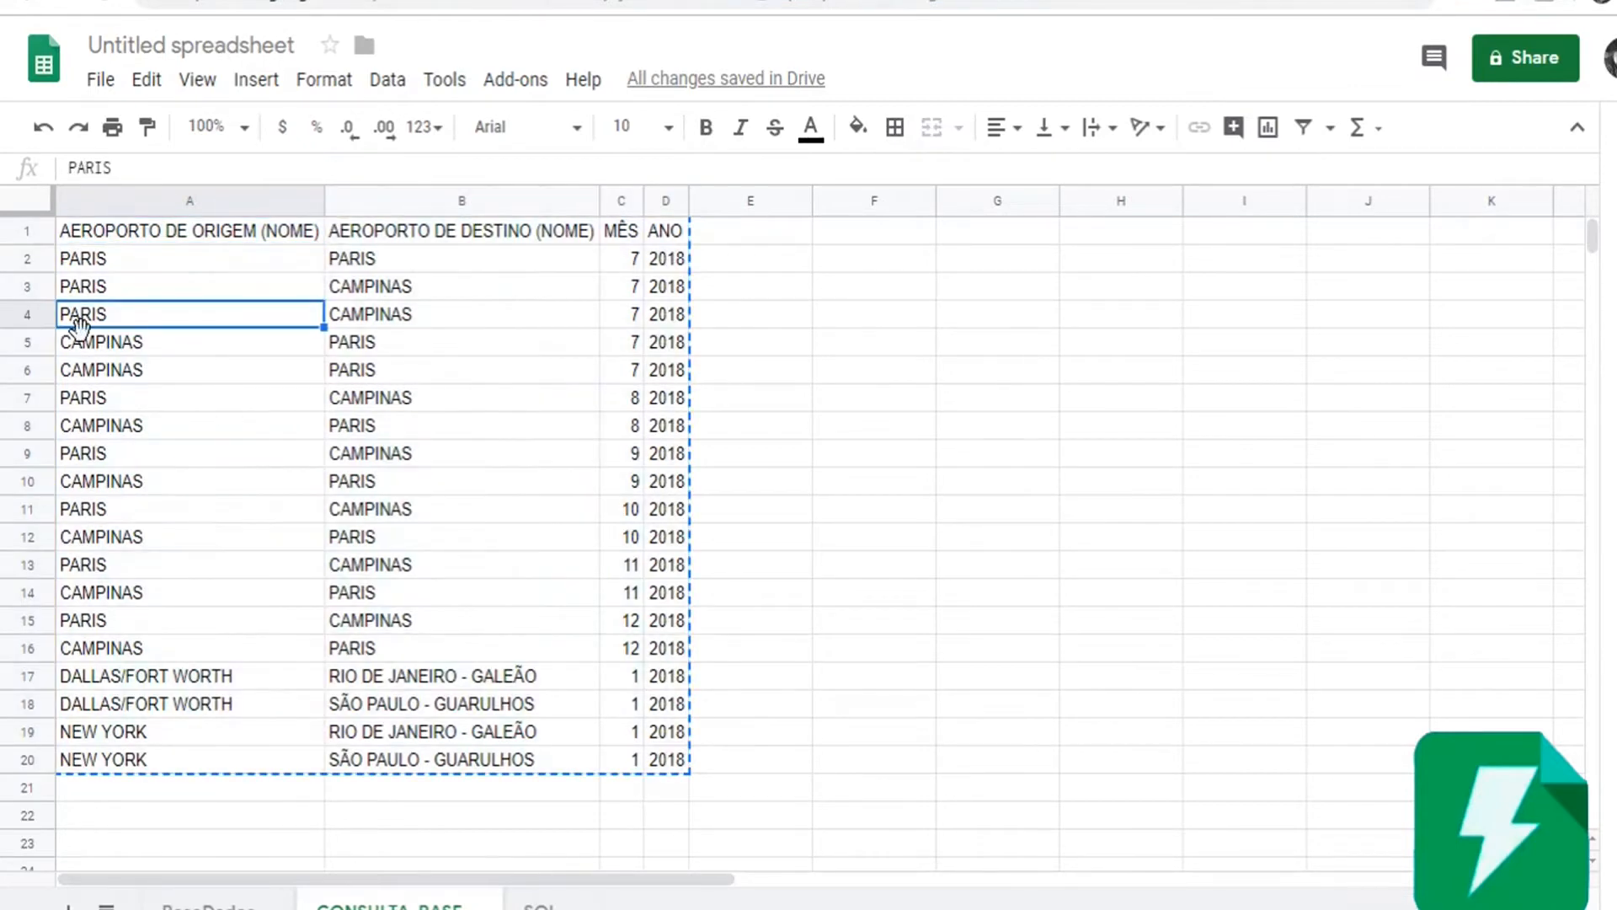
pyautogui.click(86, 342)
pyautogui.hotkey('ctrl', 'v')
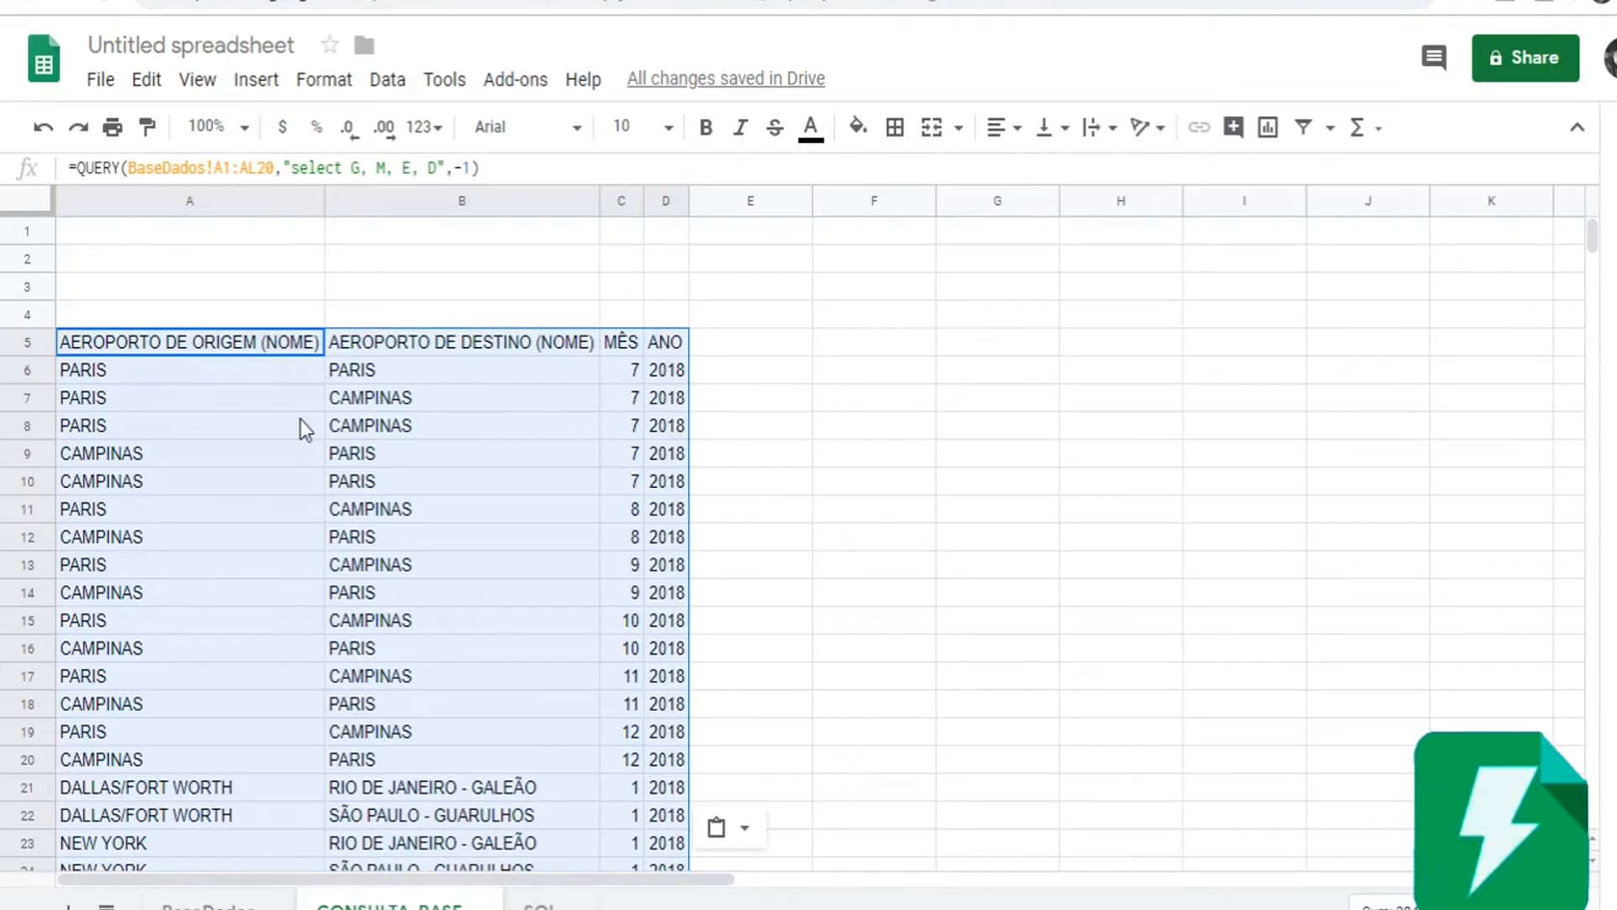
pyautogui.scroll(-2, 251, 486)
pyautogui.scroll(2, 235, 517)
pyautogui.click(114, 234)
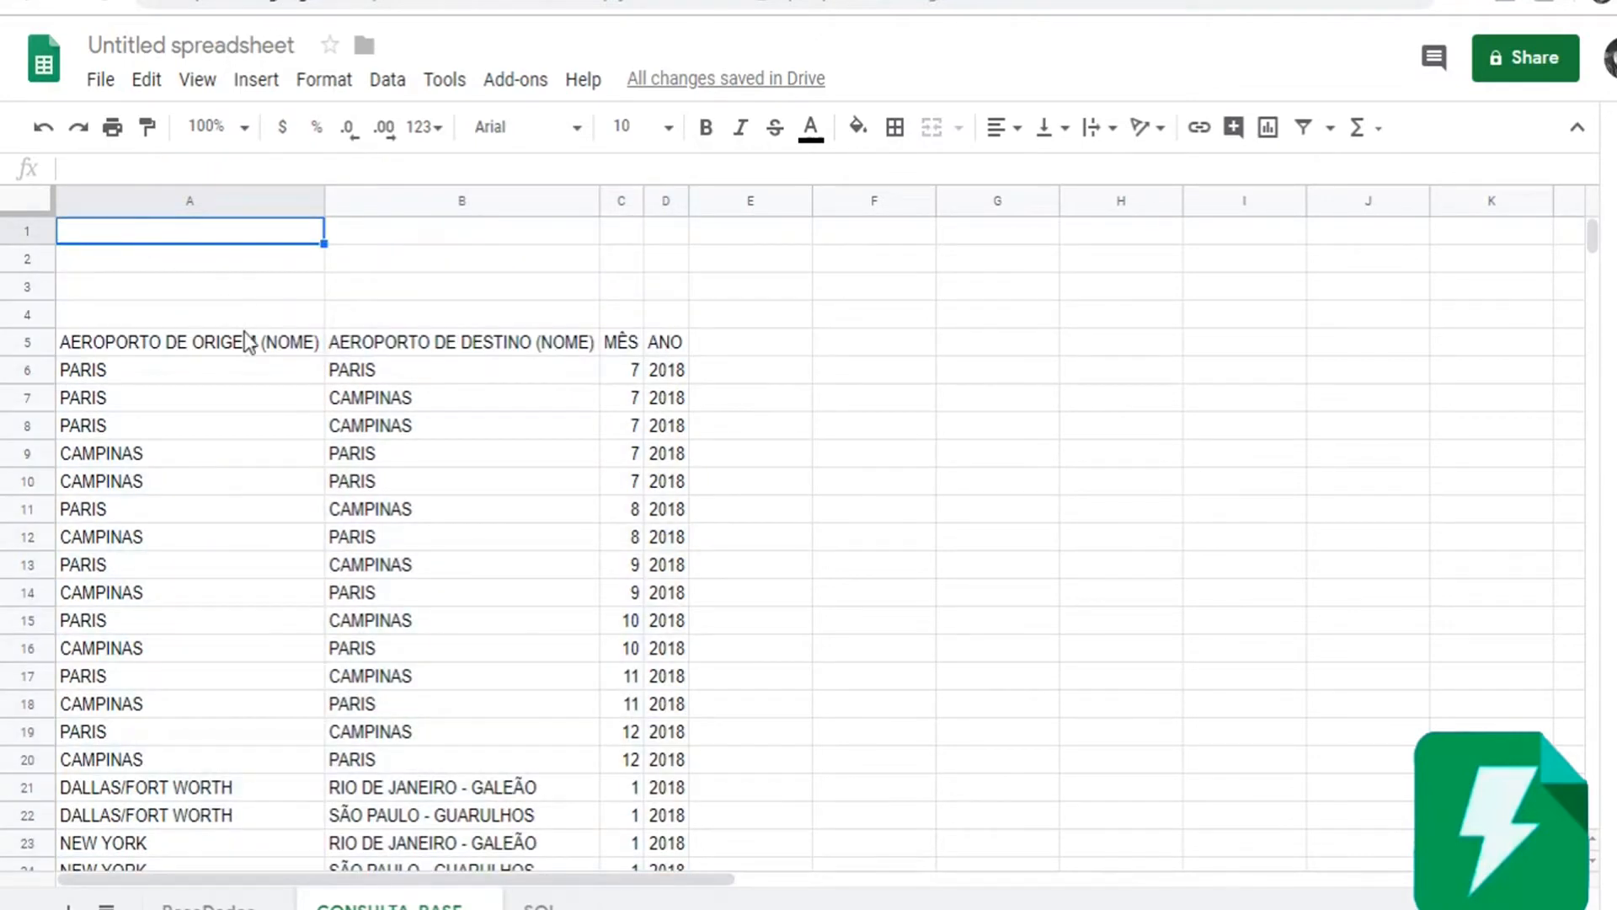
pyautogui.click(211, 342)
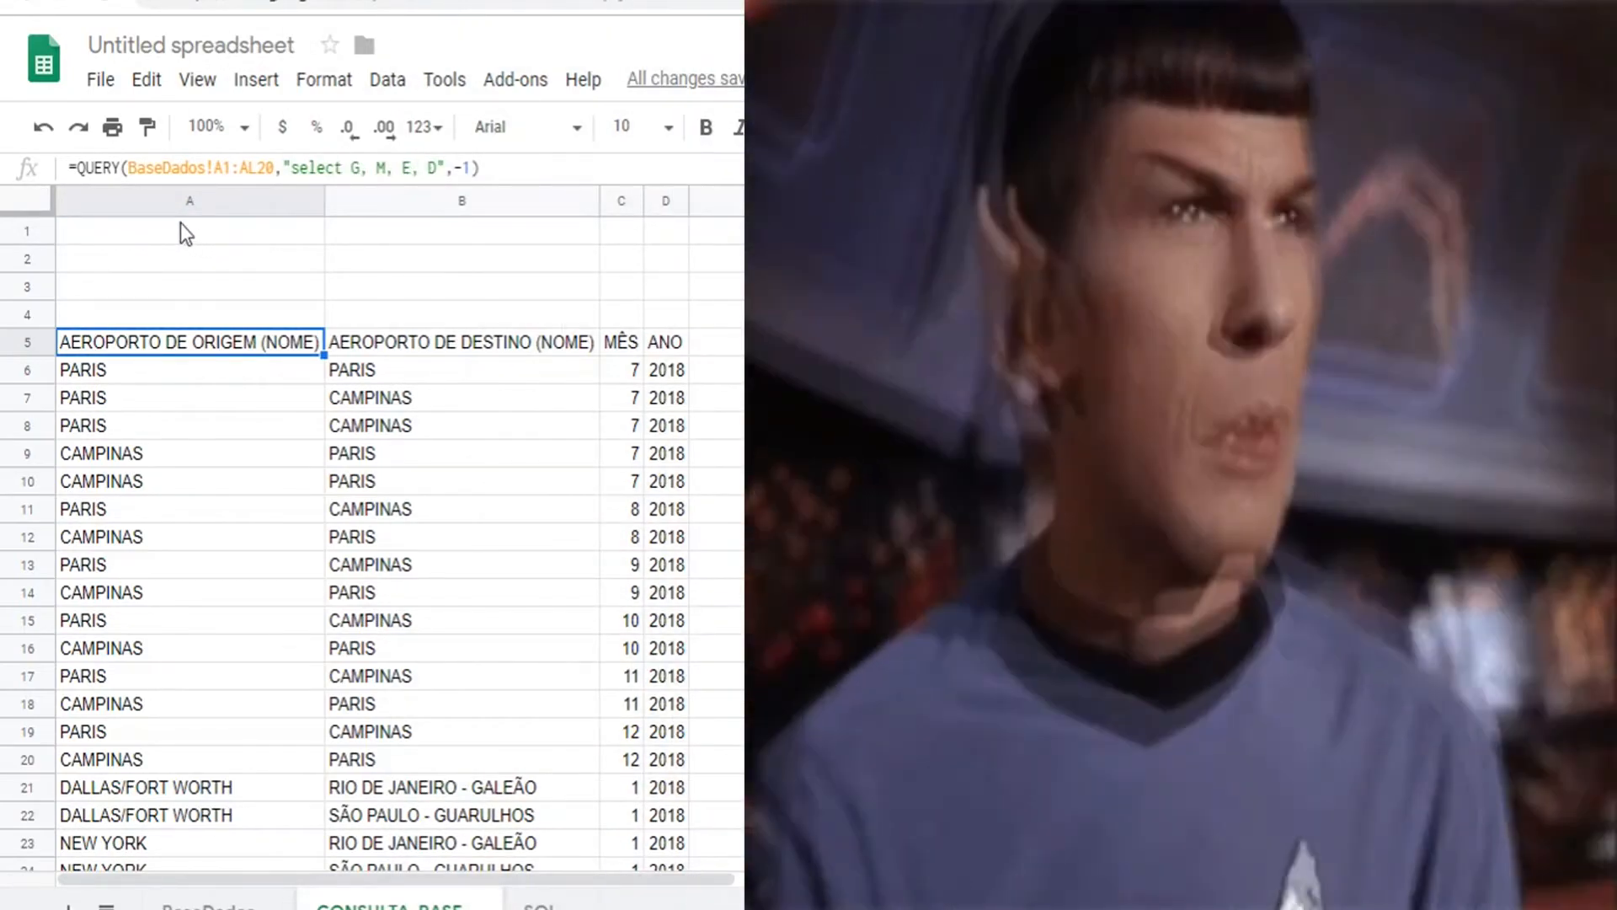
pyautogui.click(188, 232)
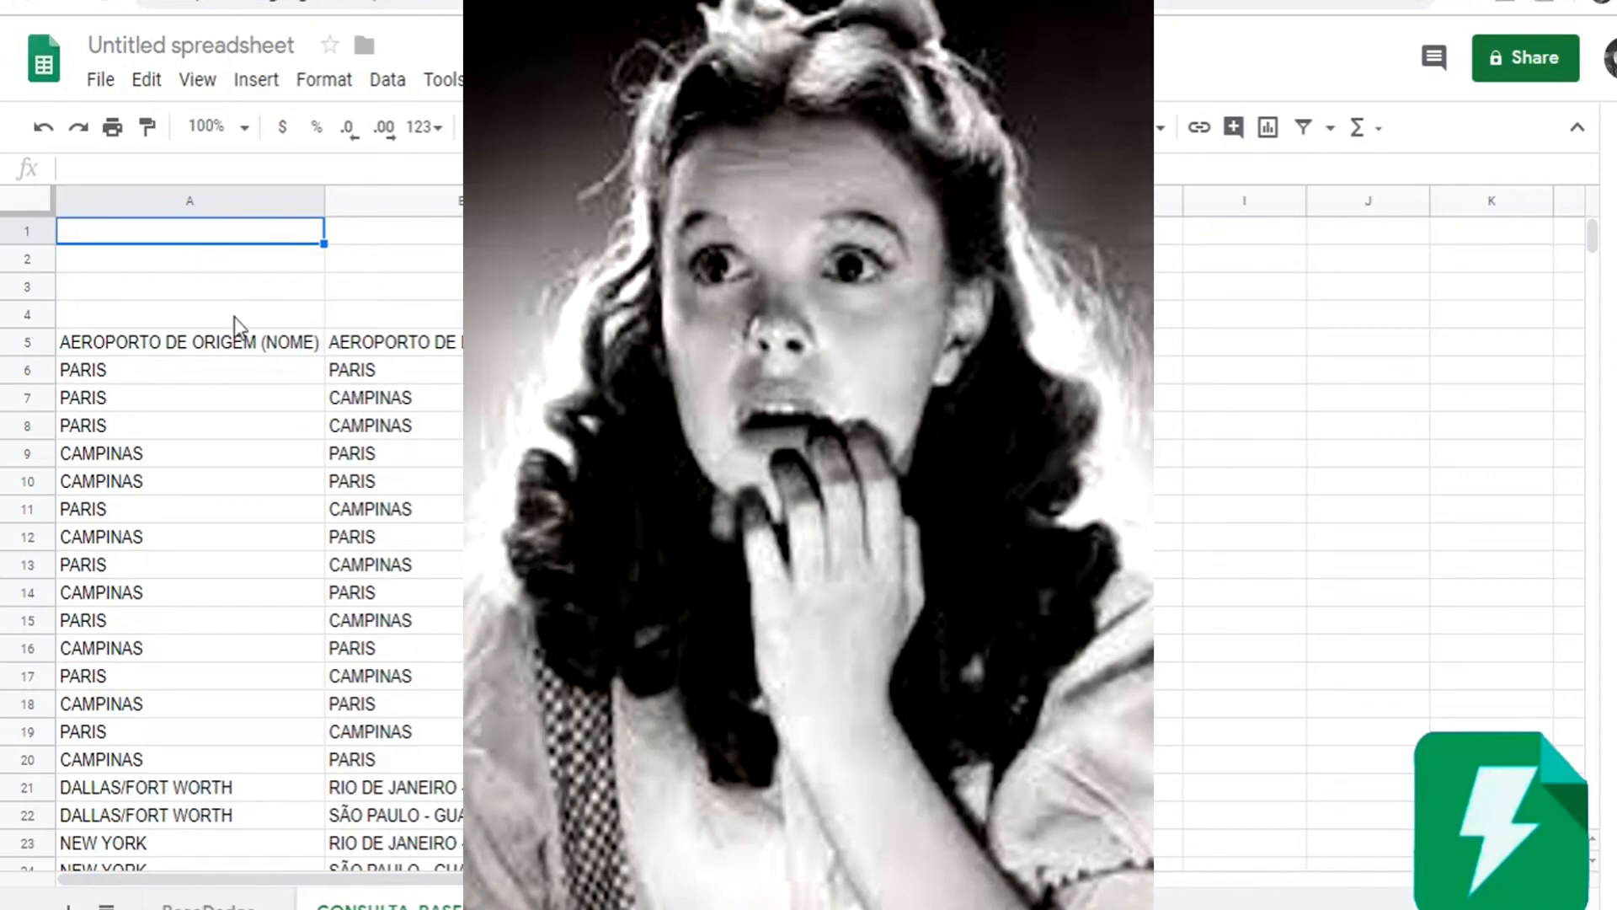
# Cut the quoted select text out of the QUERY formula in A5 and use a reference to cell A1 as the query argument
pyautogui.click(229, 341)
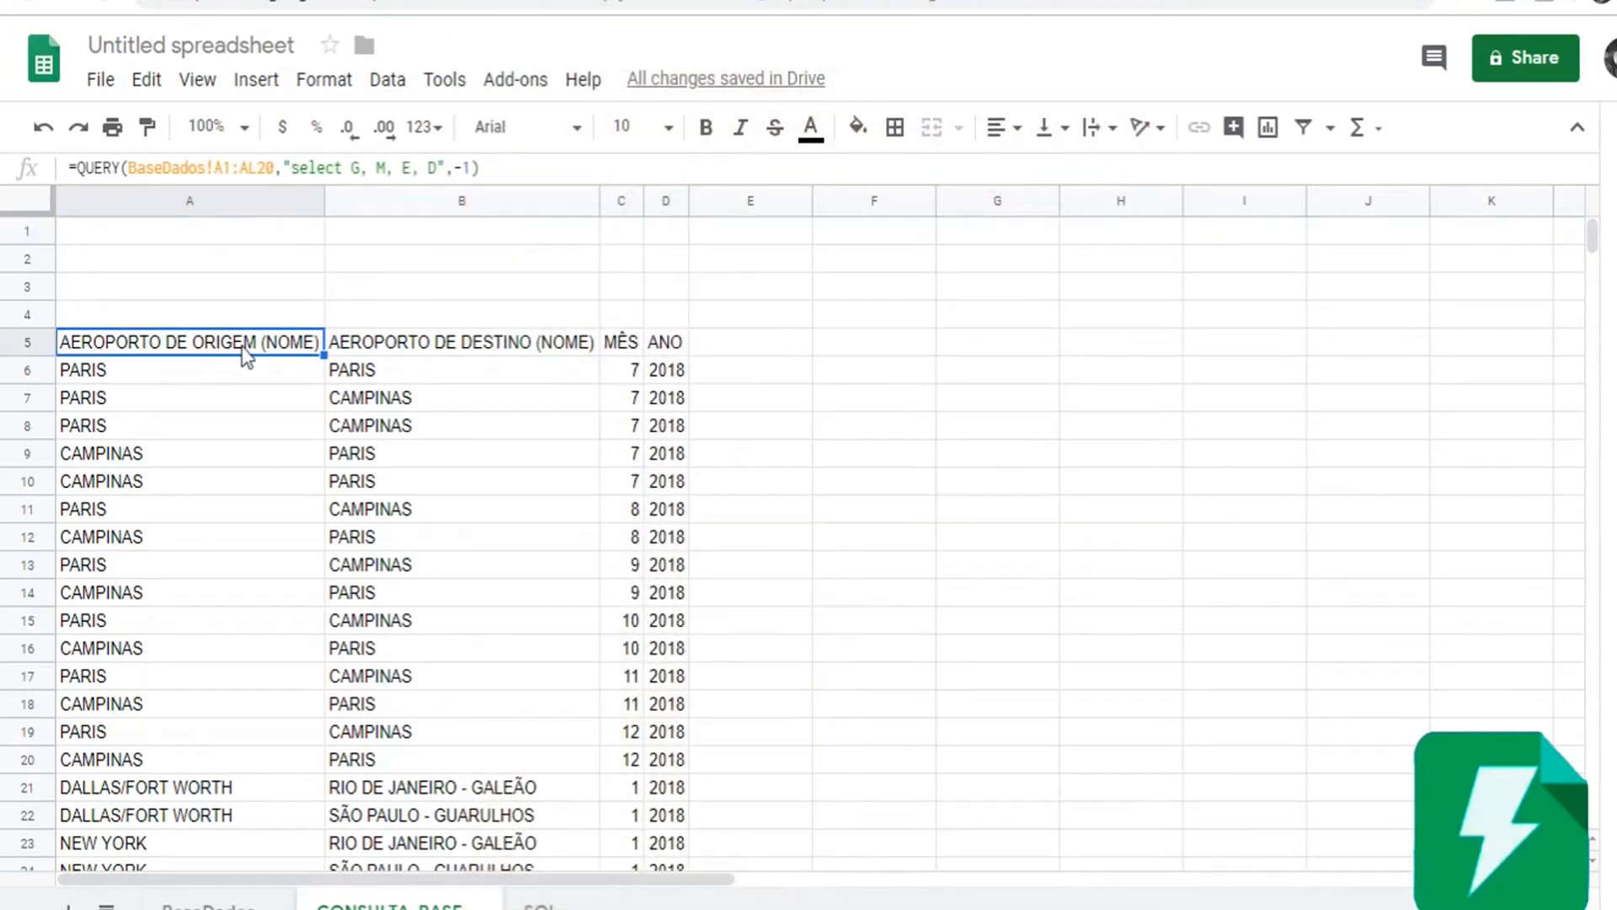
pyautogui.moveTo(446, 168); pyautogui.dragTo(285, 168)
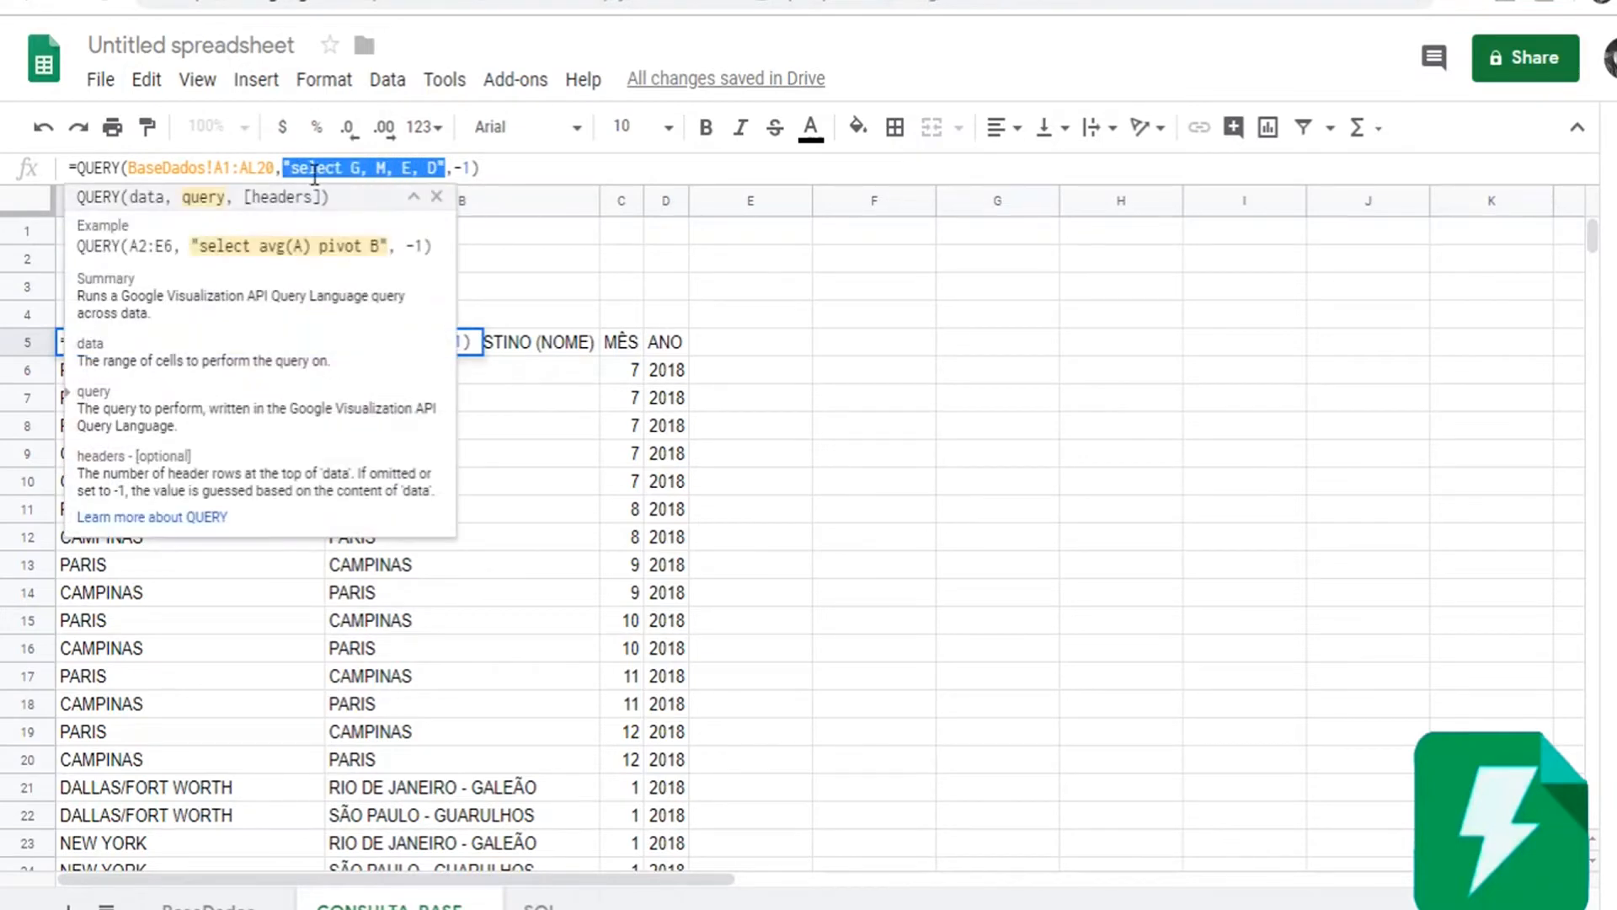
pyautogui.press('BackSpace')
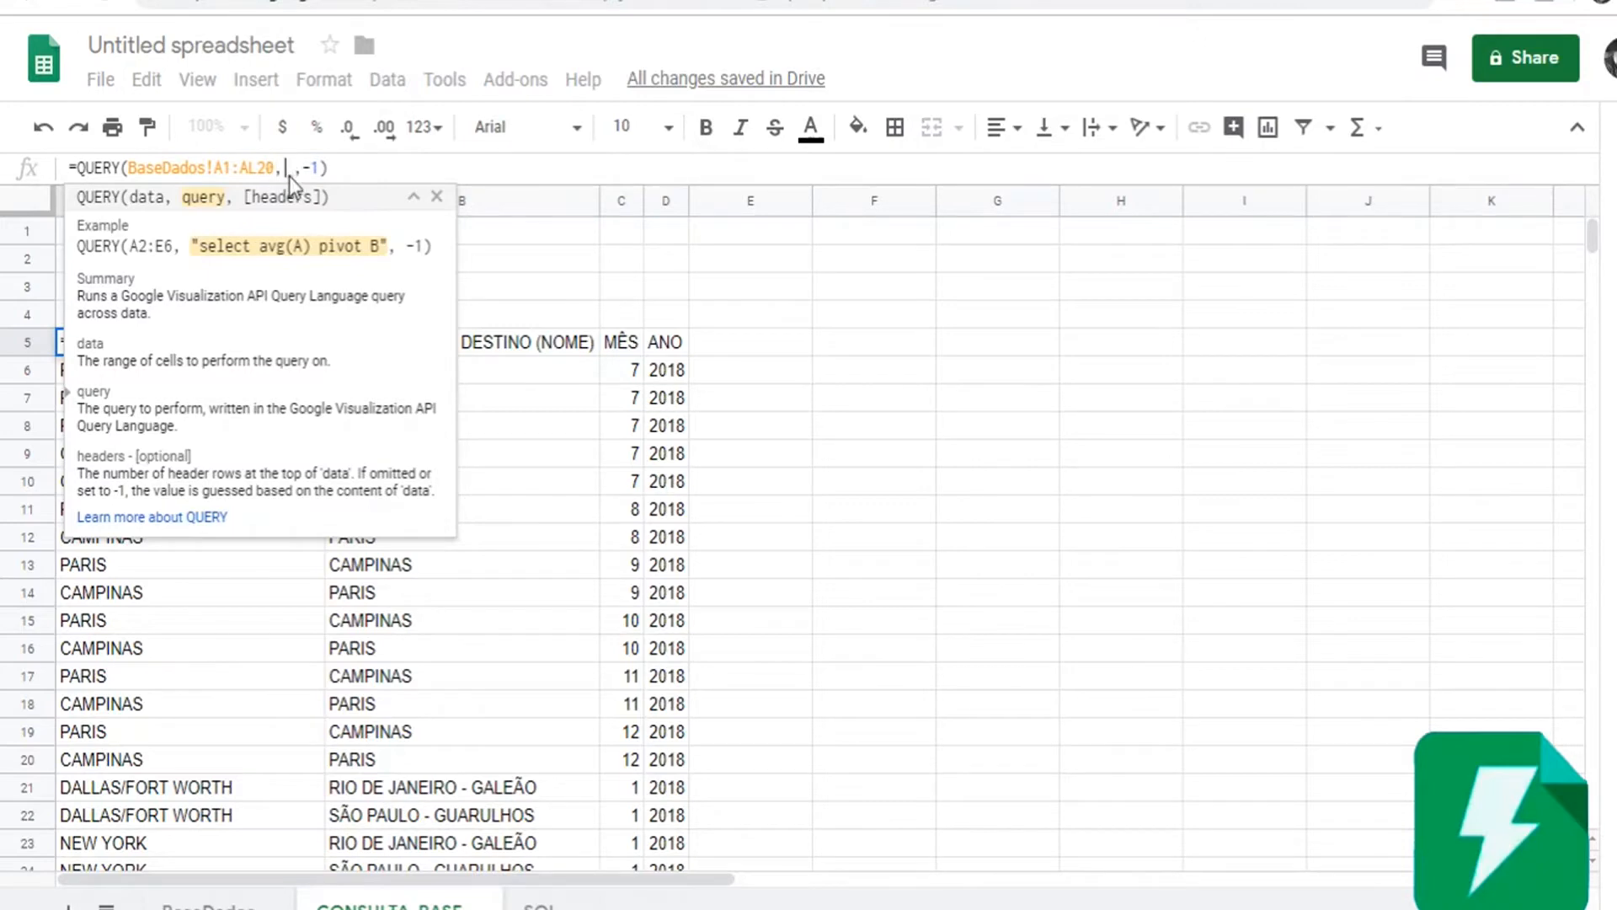
pyautogui.click(63, 234)
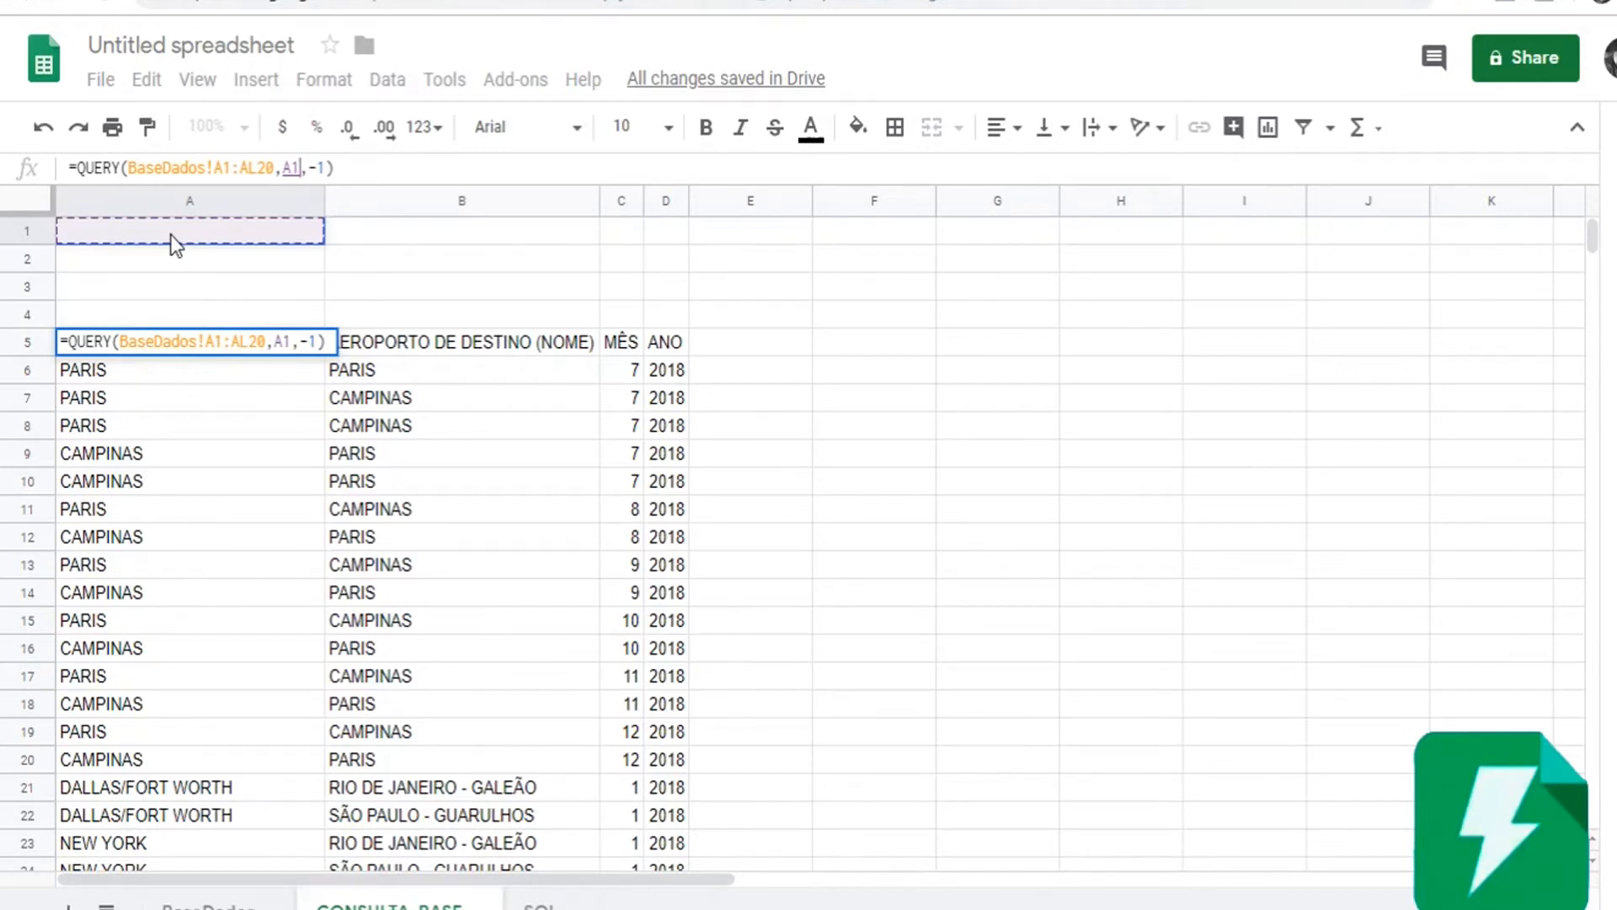
pyautogui.press('Return')
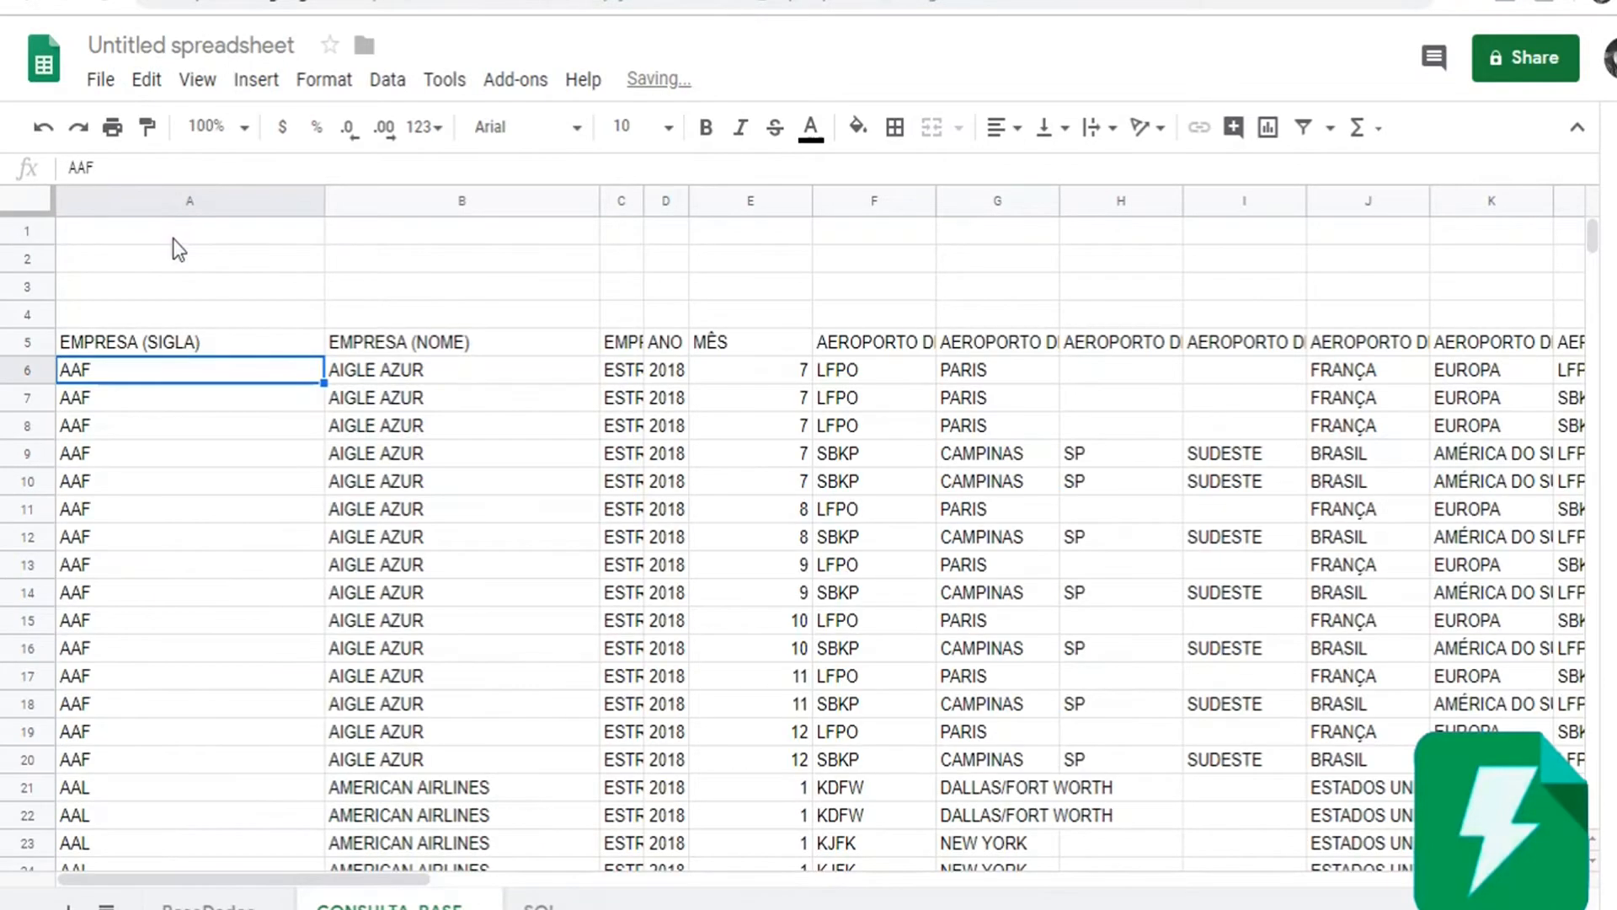
# Examine which columns and rows the QUERY formula returns while its query cell A1 is empty
pyautogui.click(200, 349)
pyautogui.scroll(-4, 193, 522)
pyautogui.scroll(3, 193, 522)
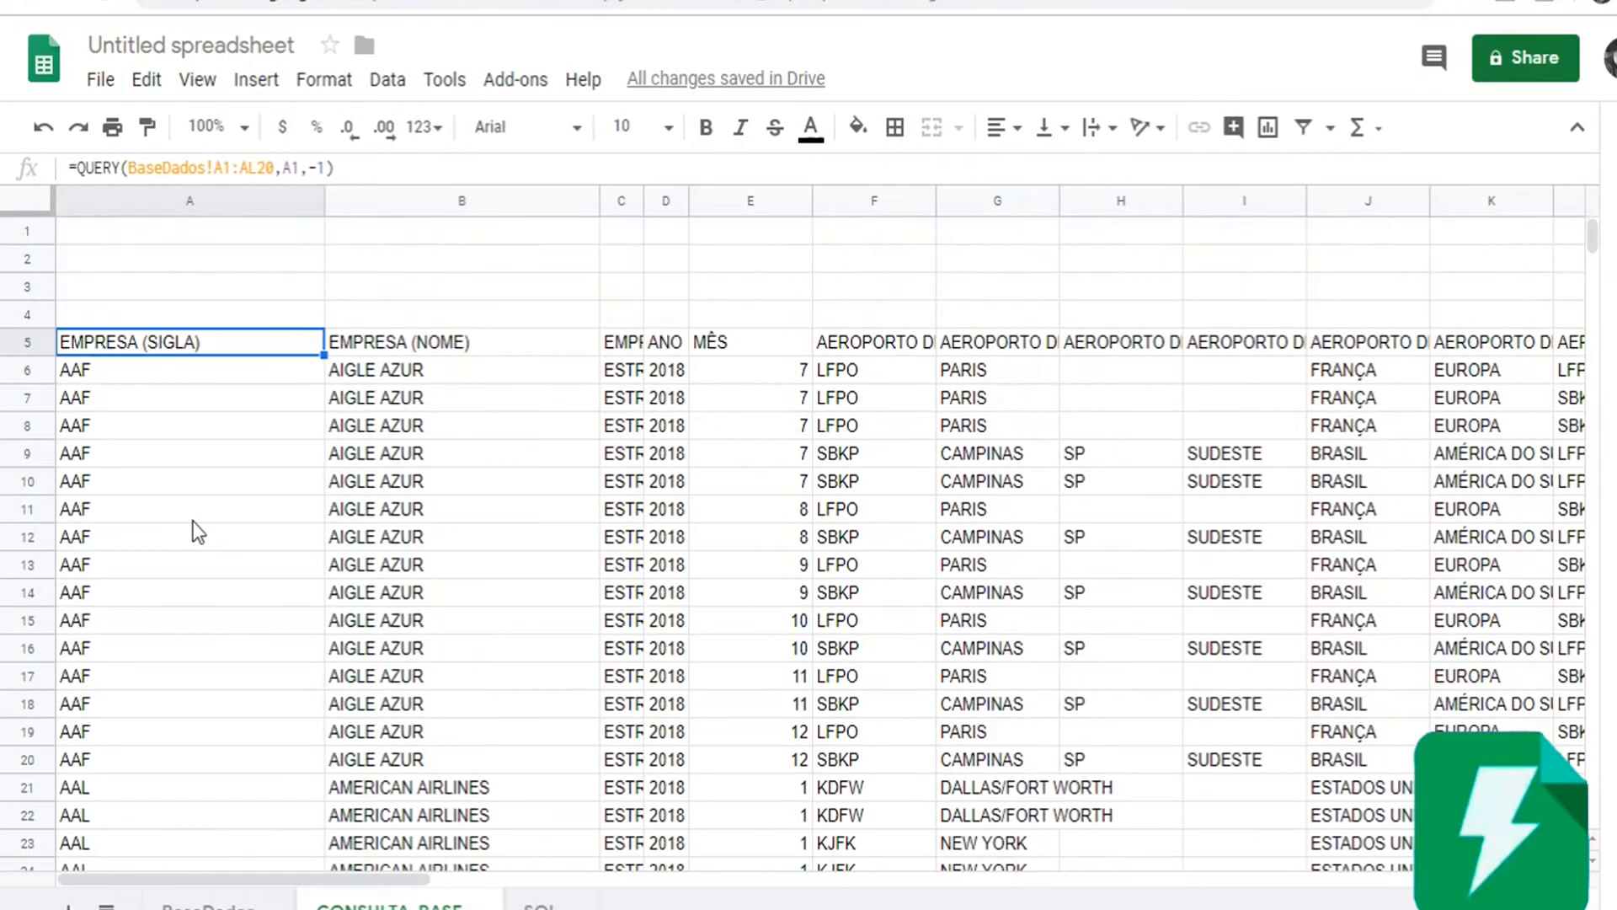
pyautogui.press('Right')
pyautogui.press('Right')
pyautogui.press('Right')
pyautogui.press('Right')
pyautogui.press('Right')
pyautogui.press('Right')
pyautogui.press('Right')
pyautogui.press('Right')
pyautogui.press('Right')
pyautogui.press('Right')
pyautogui.press('Right')
pyautogui.press('Right')
pyautogui.press('Right')
pyautogui.press('Right')
pyautogui.press('Right')
pyautogui.press('Right')
pyautogui.press('Right')
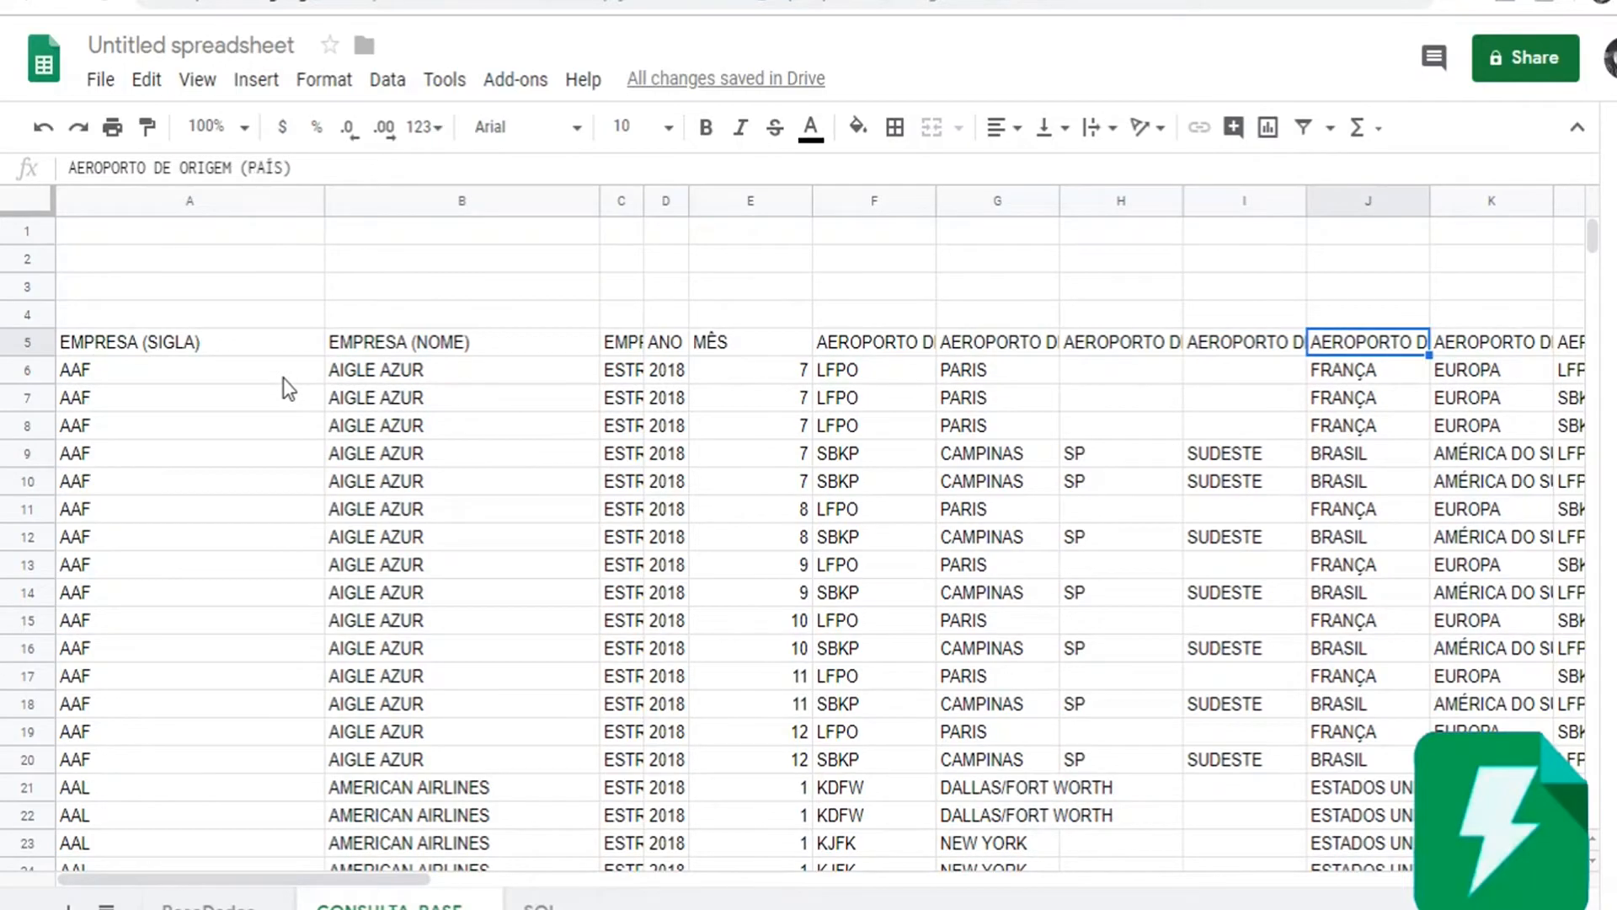
pyautogui.press('Right')
pyautogui.press('Right')
pyautogui.press('Right')
pyautogui.press('Right')
pyautogui.press('Right')
pyautogui.press('Right')
pyautogui.press('Right')
pyautogui.press('Right')
pyautogui.press('Right')
pyautogui.press('Right')
pyautogui.press('Right')
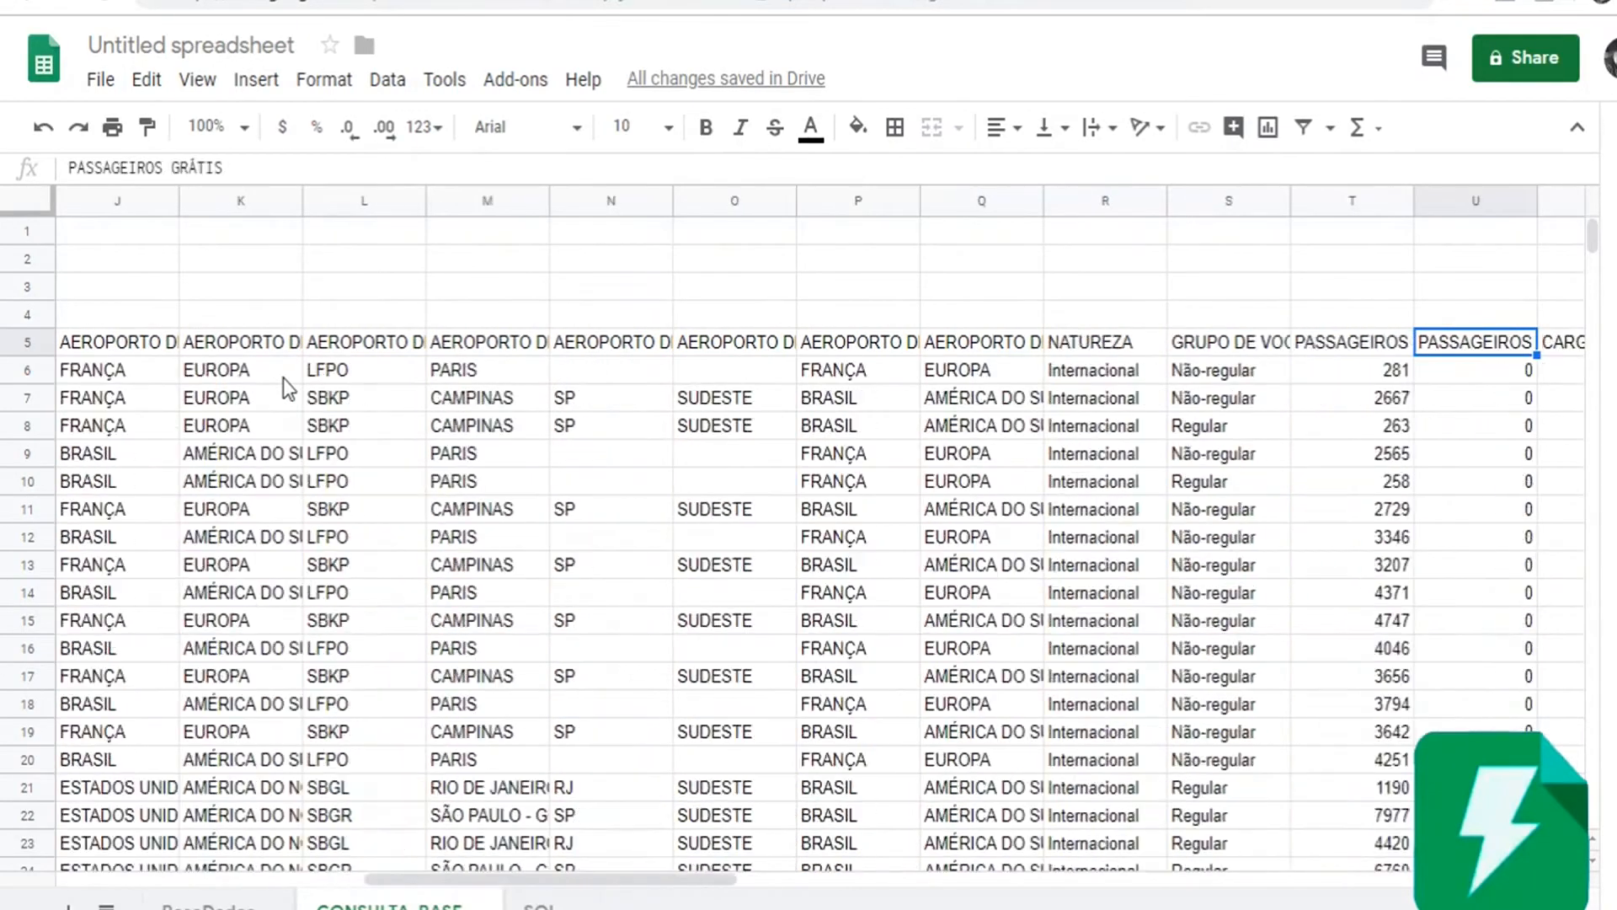
pyautogui.press('Home')
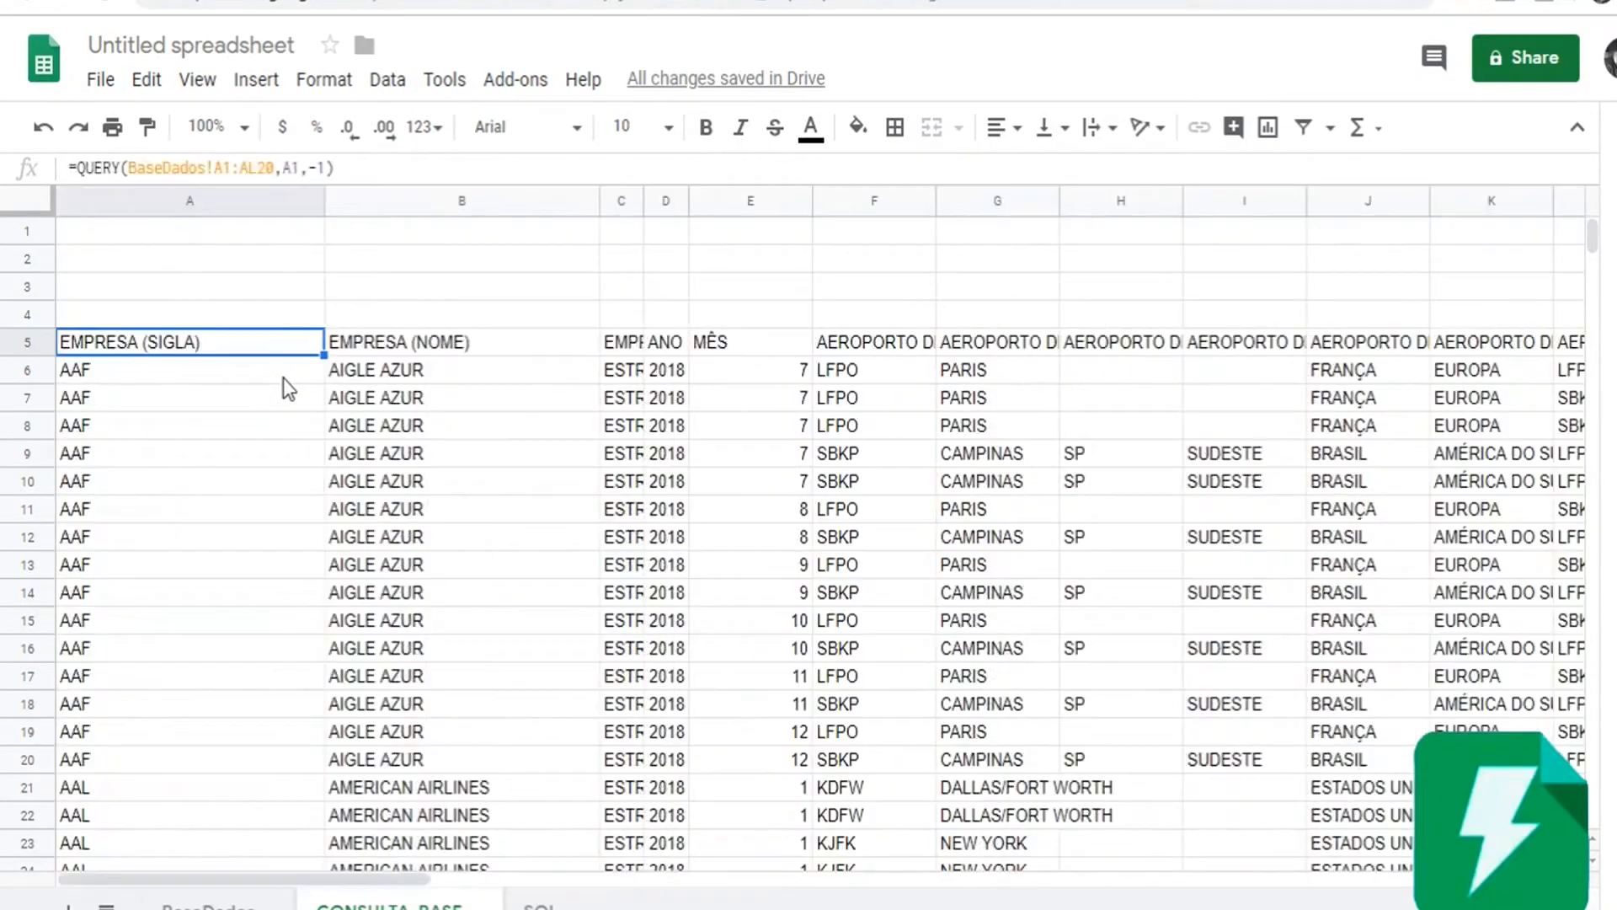
# Paste the cut query text into cell A1 and remove its quotation marks, leaving select G, M, E, D
pyautogui.click(117, 234)
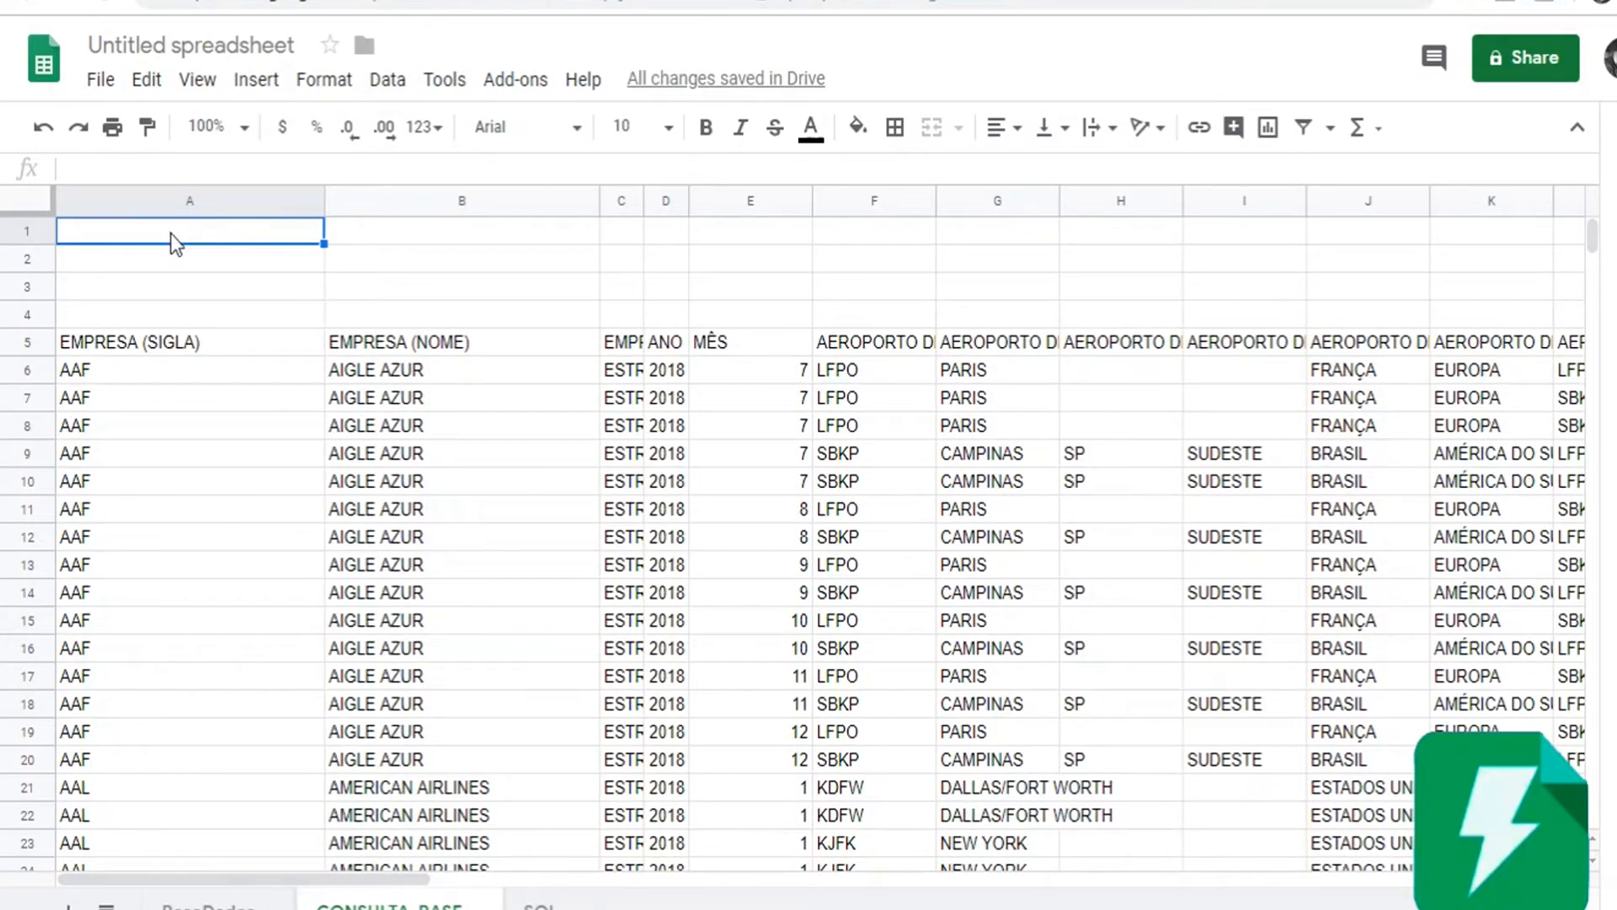
pyautogui.hotkey('ctrl', 'v')
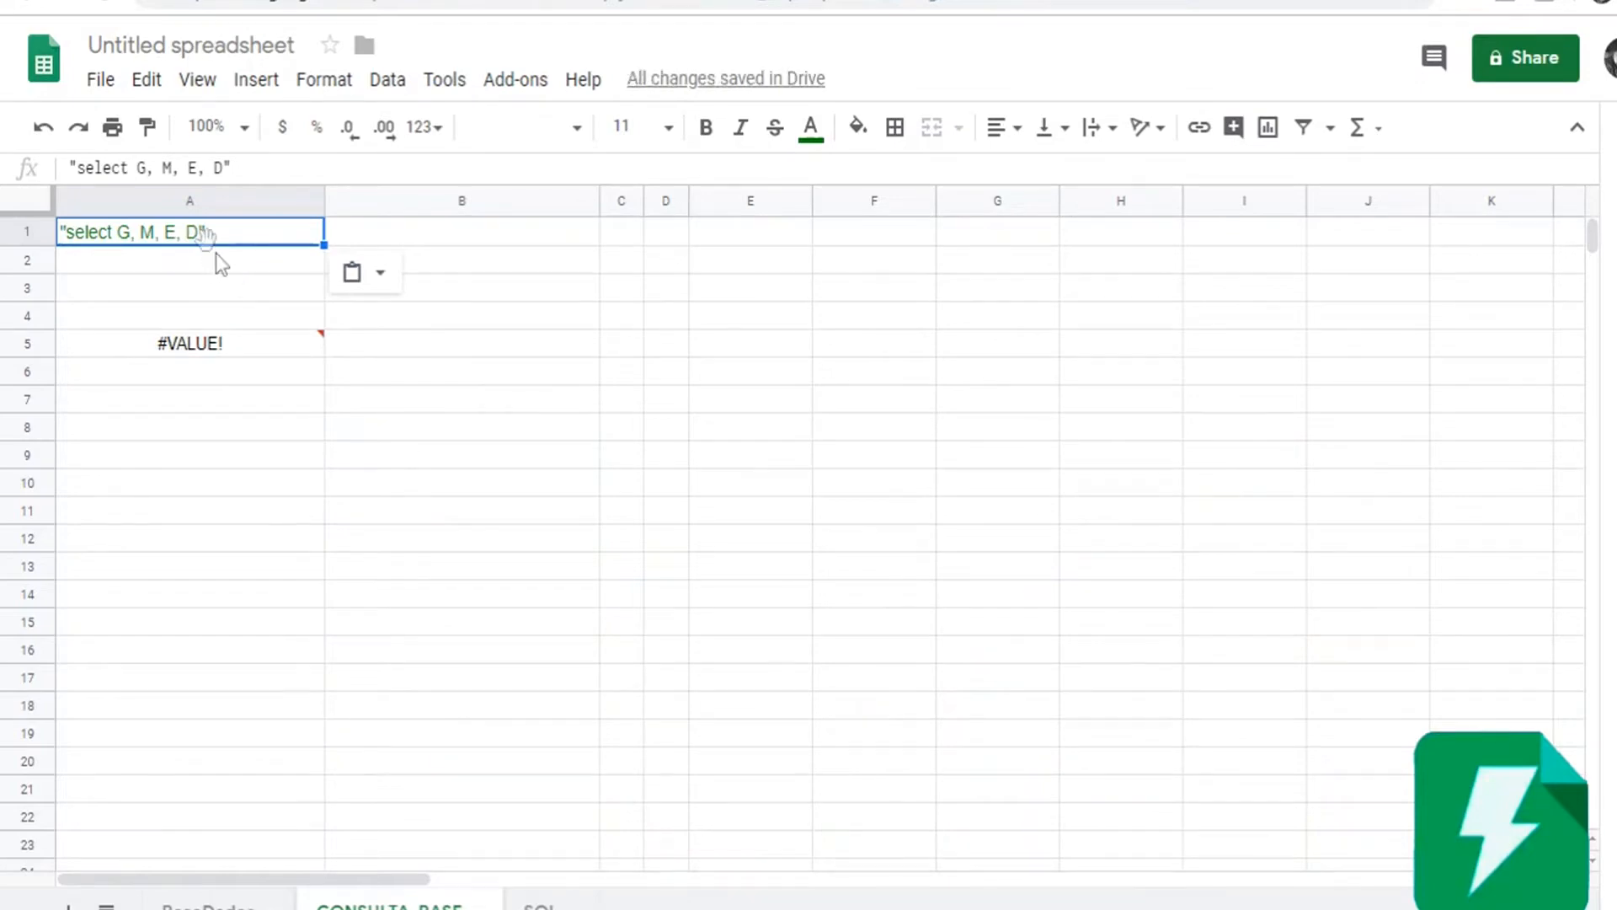
pyautogui.click(210, 233)
pyautogui.doubleClick(213, 232)
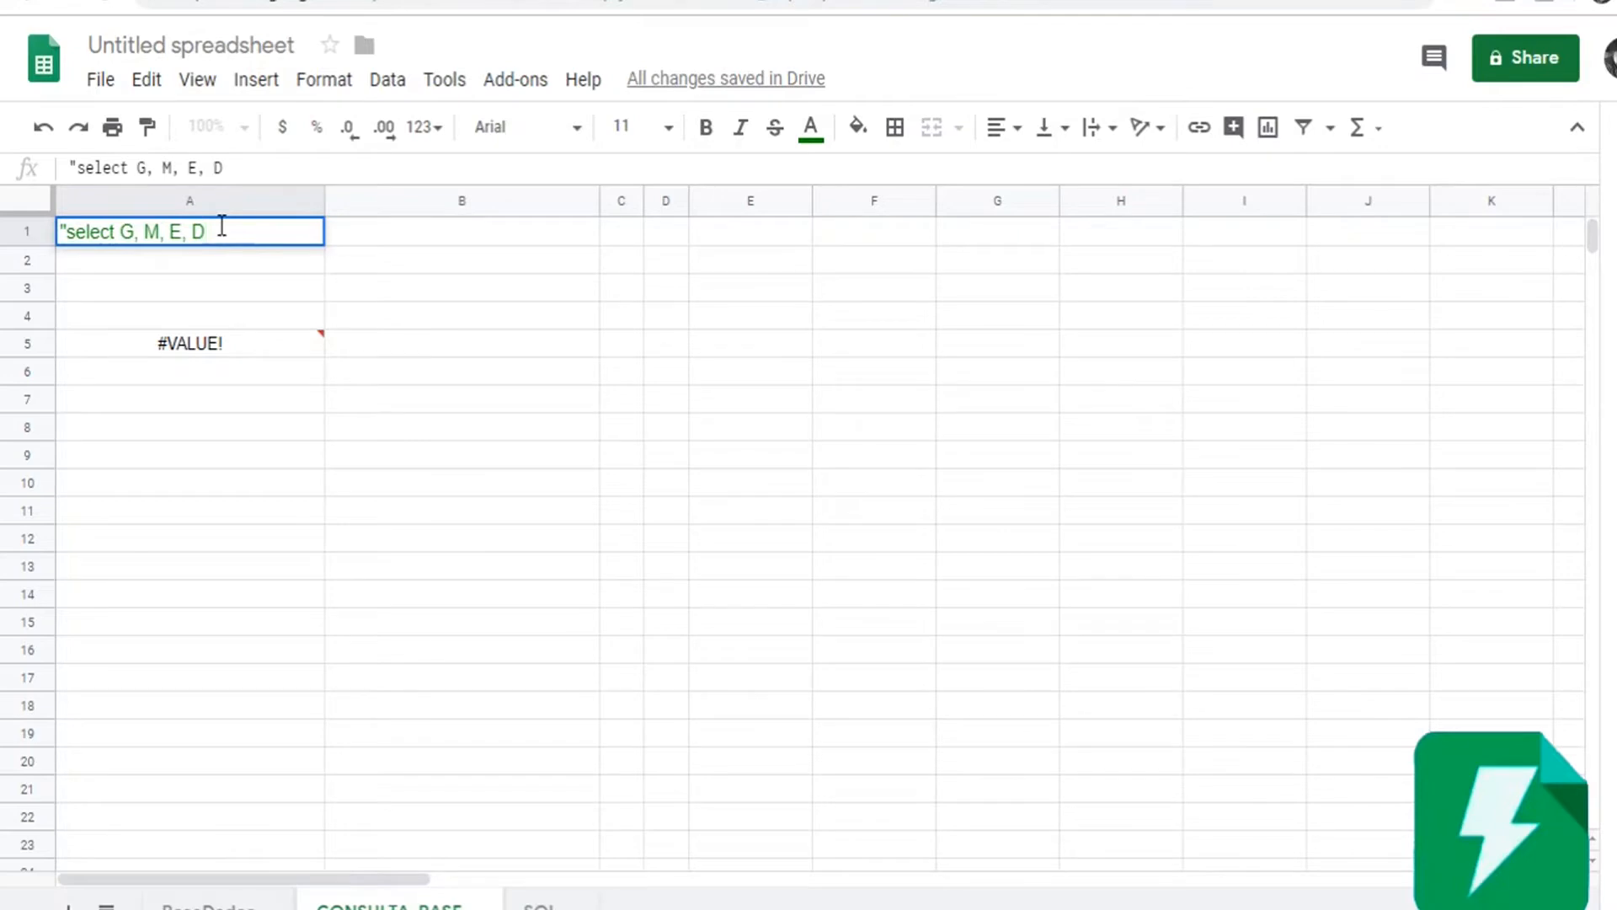
pyautogui.press('Delete')
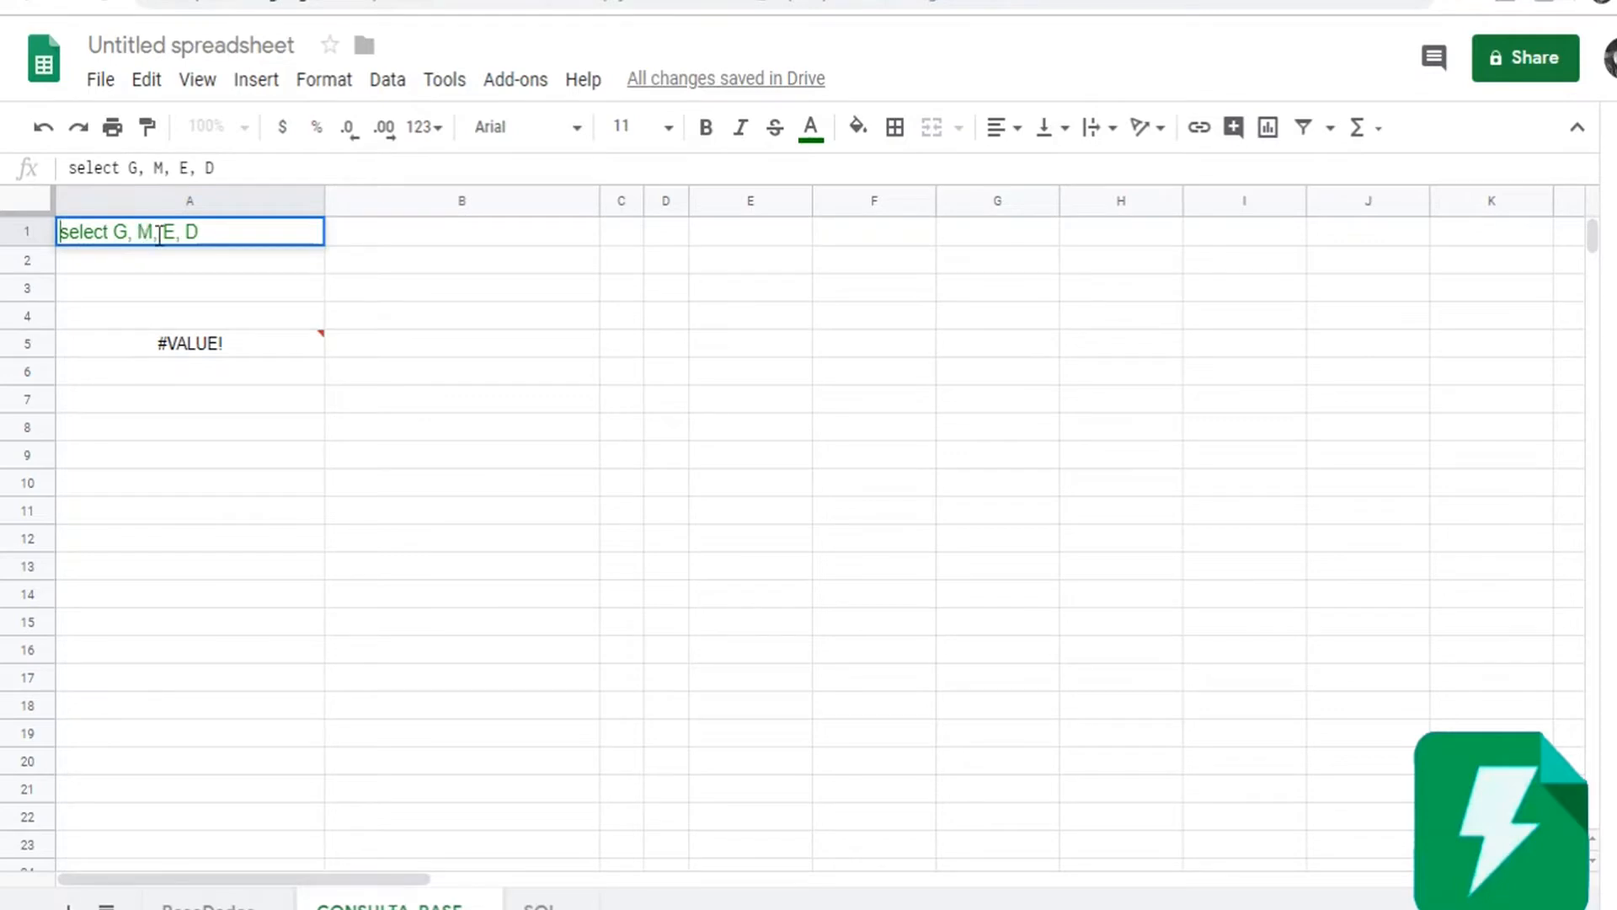
pyautogui.press('Return')
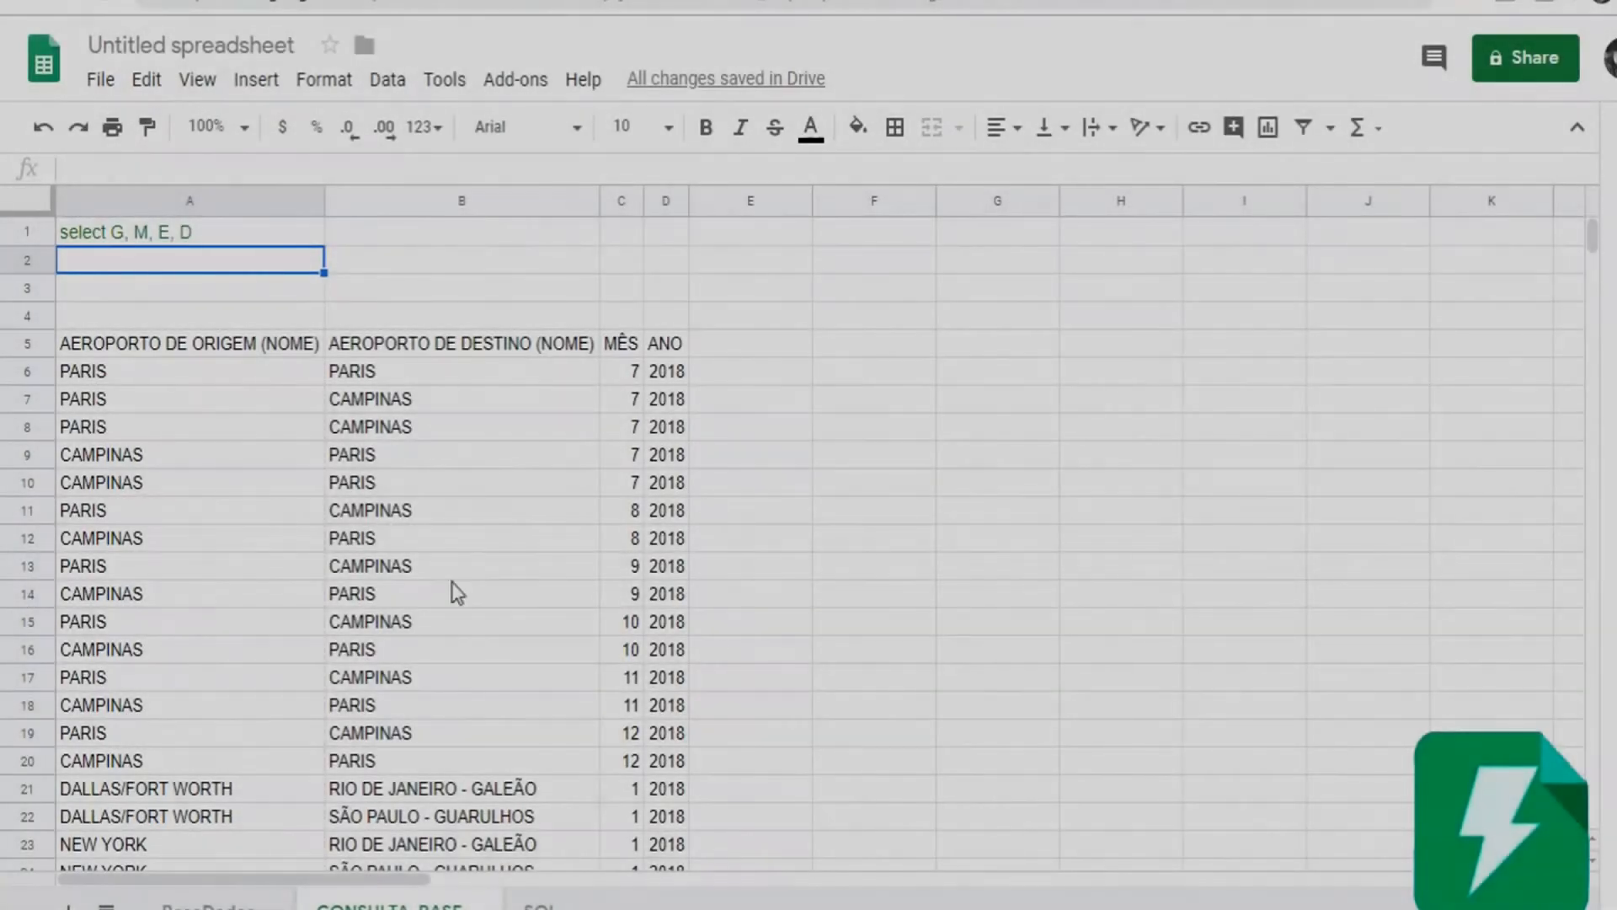
# Compare the query output with the rows of the source data on the BaseDados sheet
pyautogui.scroll(-3, 379, 506)
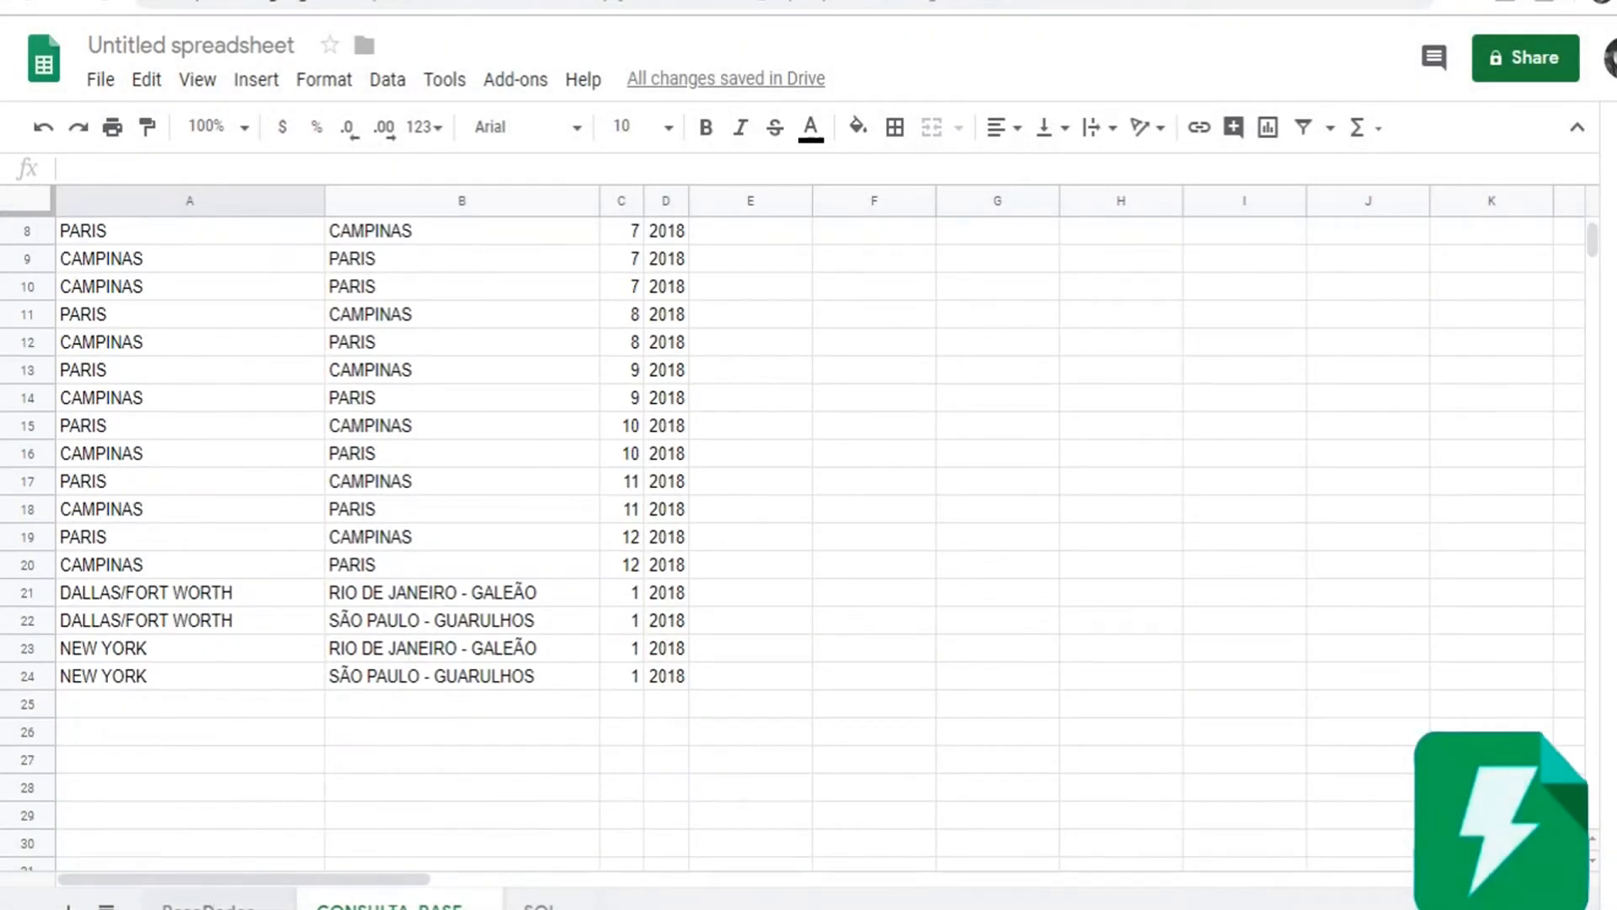
pyautogui.click(208, 903)
pyautogui.scroll(-3, 974, 376)
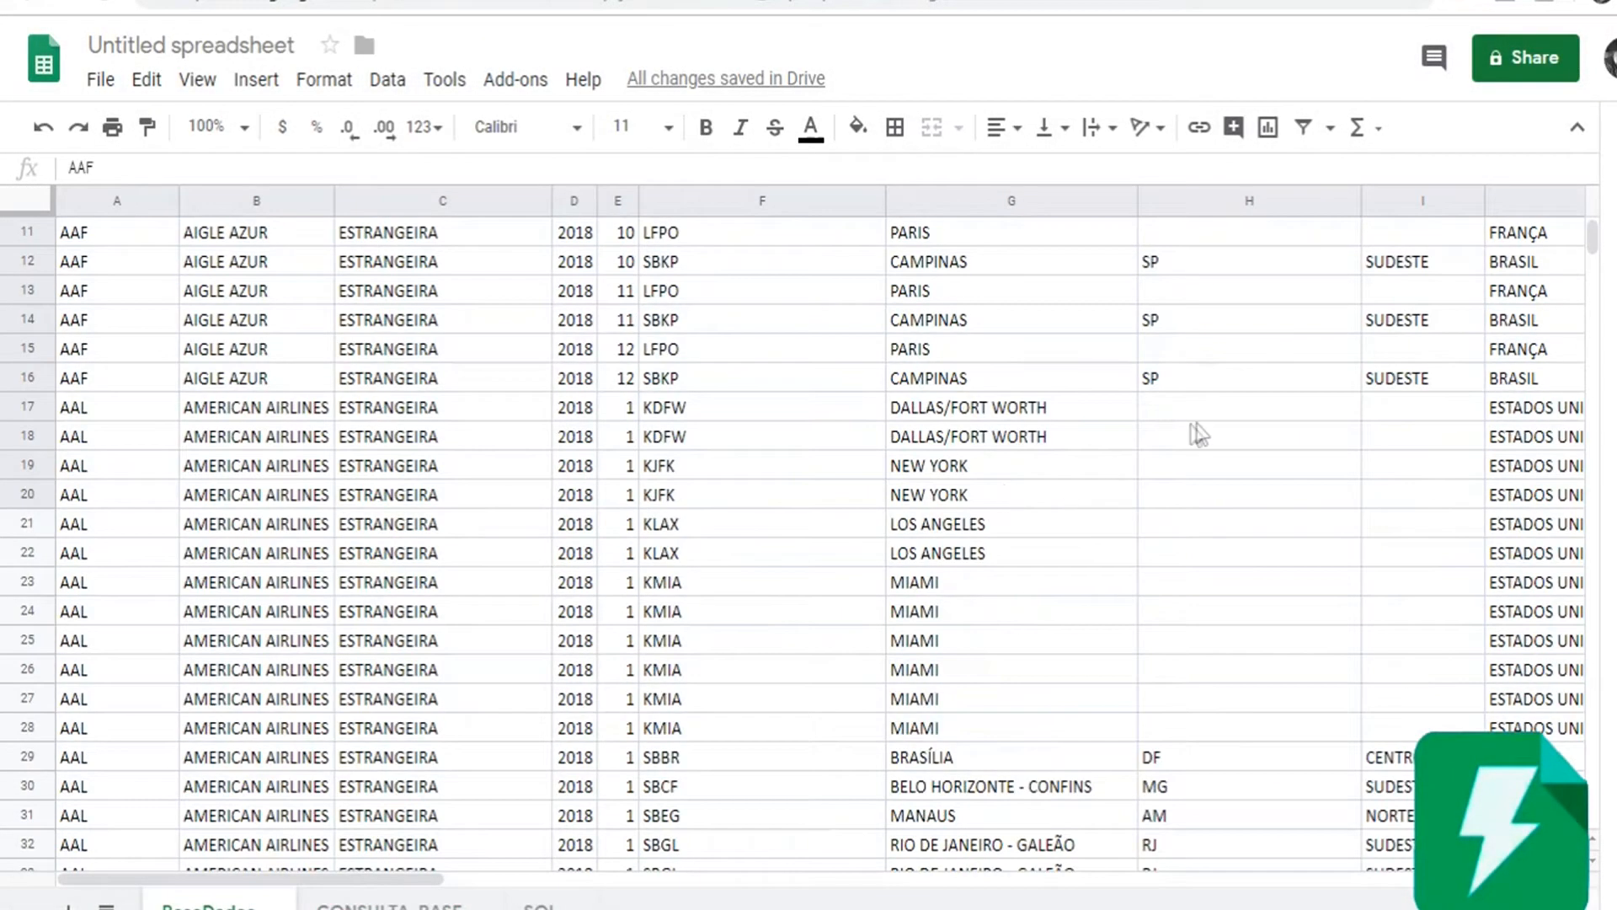
pyautogui.scroll(3, 1028, 442)
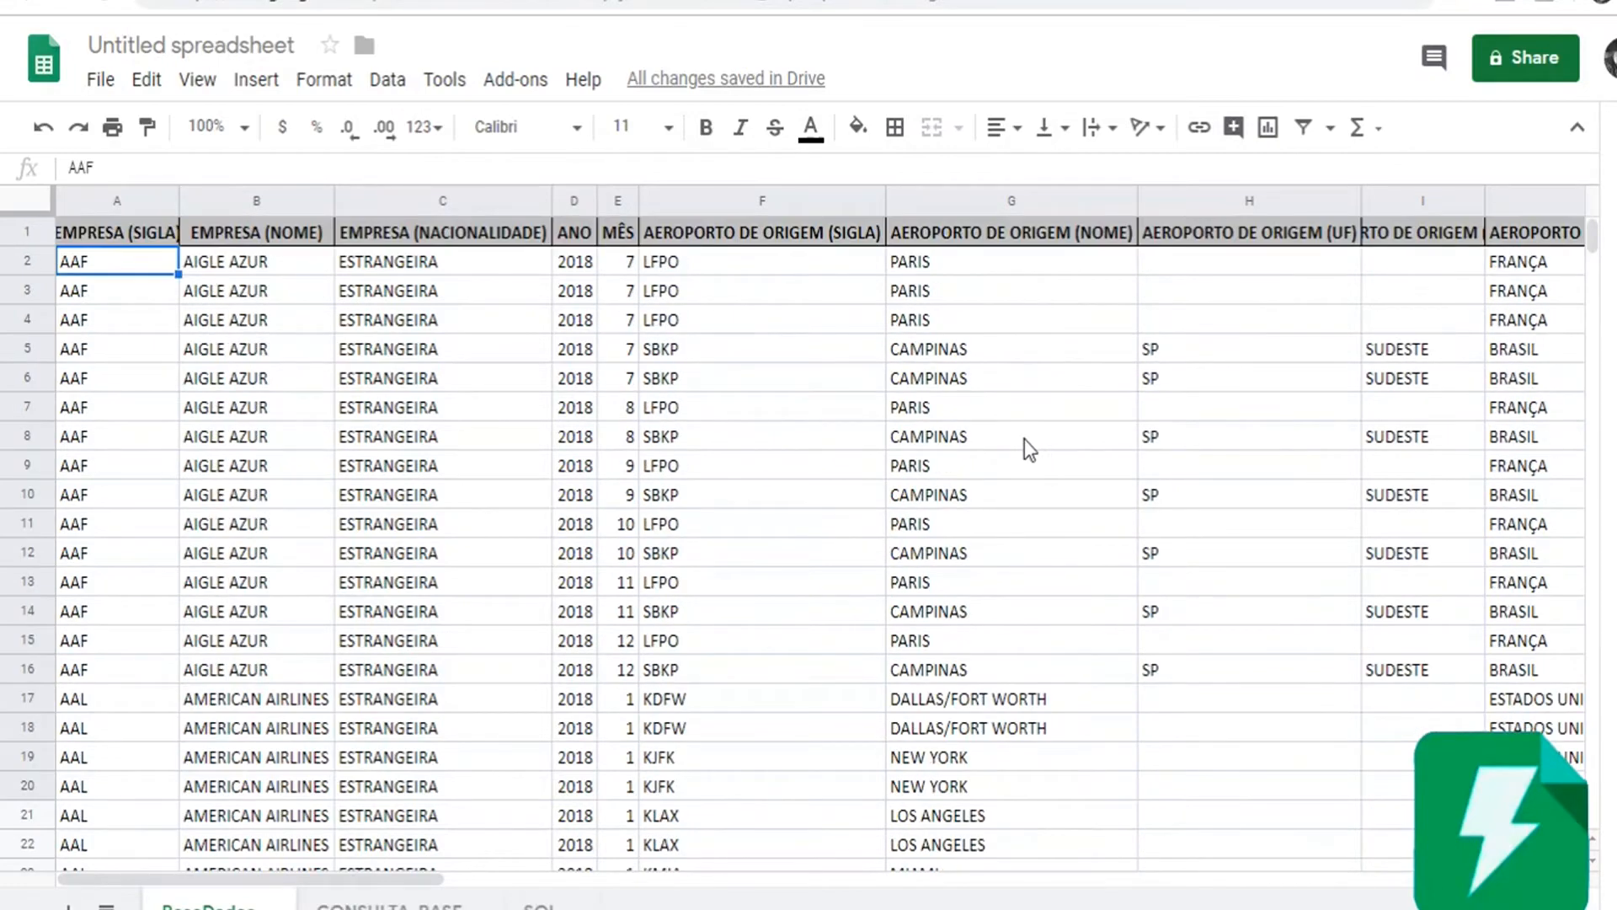
pyautogui.scroll(-4, 1127, 482)
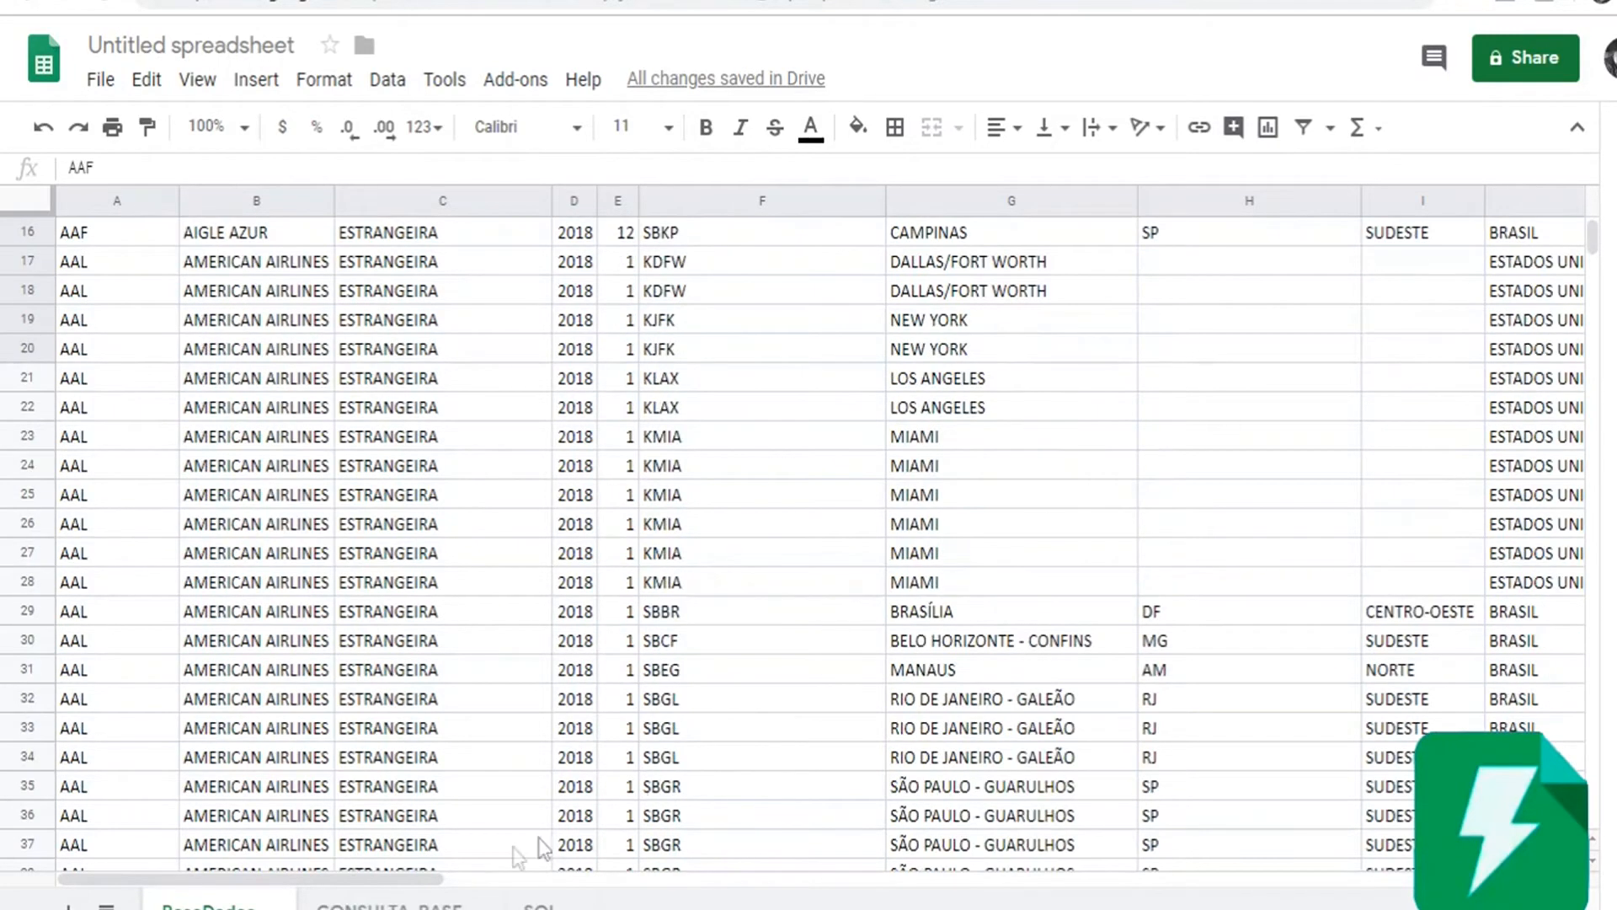
# On the CONSULTA_BASE sheet, append the condition where G="CAMPINAS" to the query text in cell A1
pyautogui.click(389, 903)
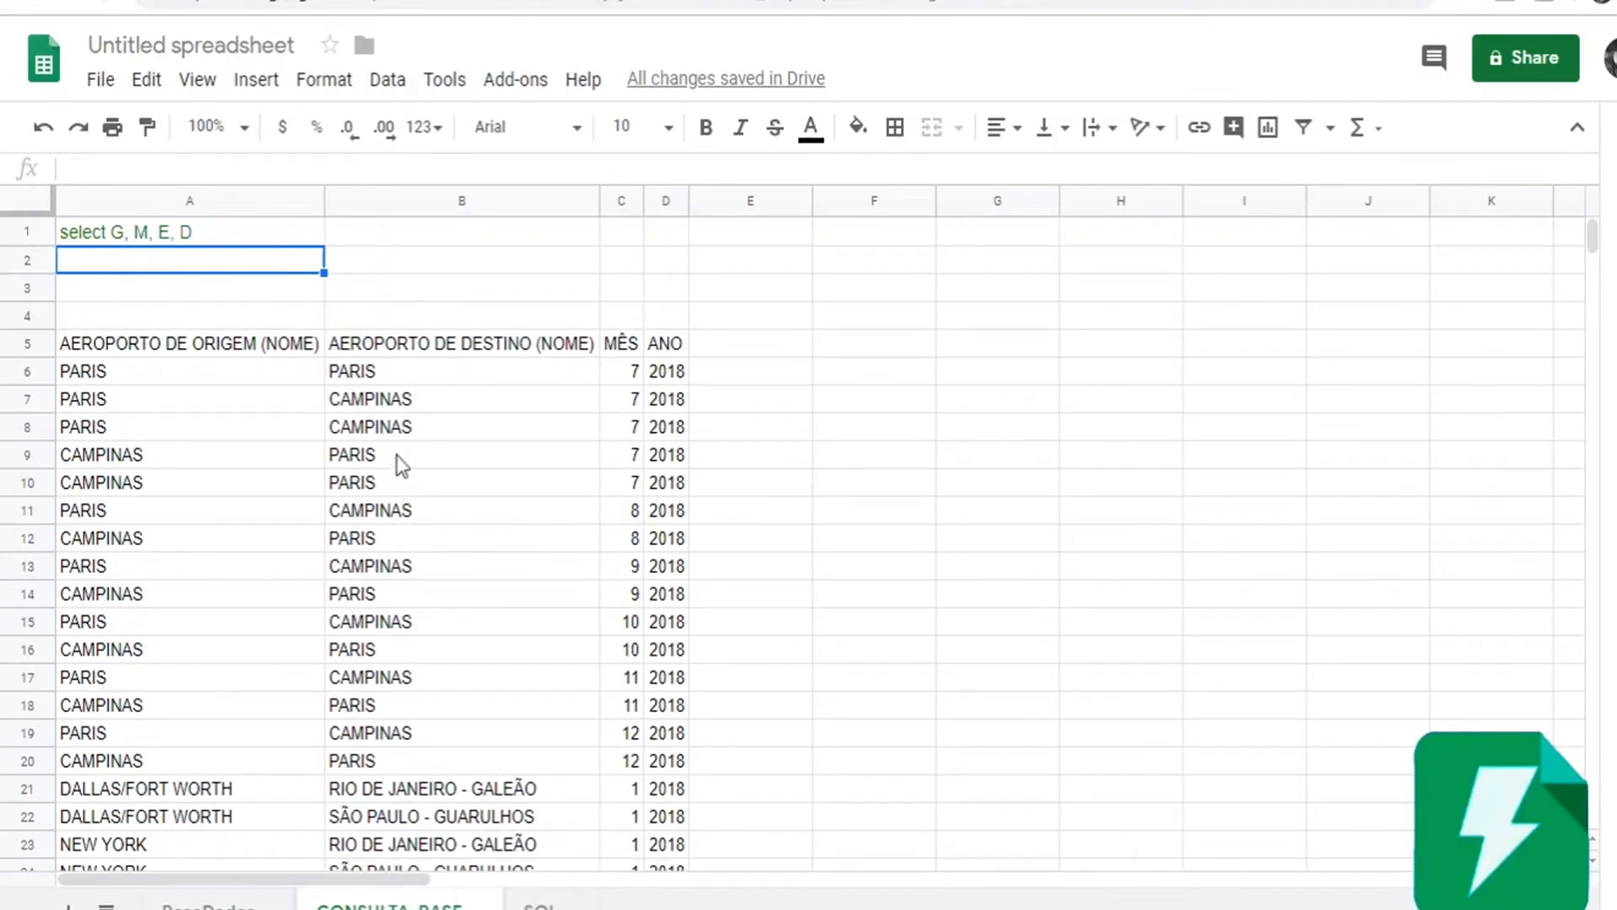
pyautogui.click(245, 231)
pyautogui.doubleClick(246, 230)
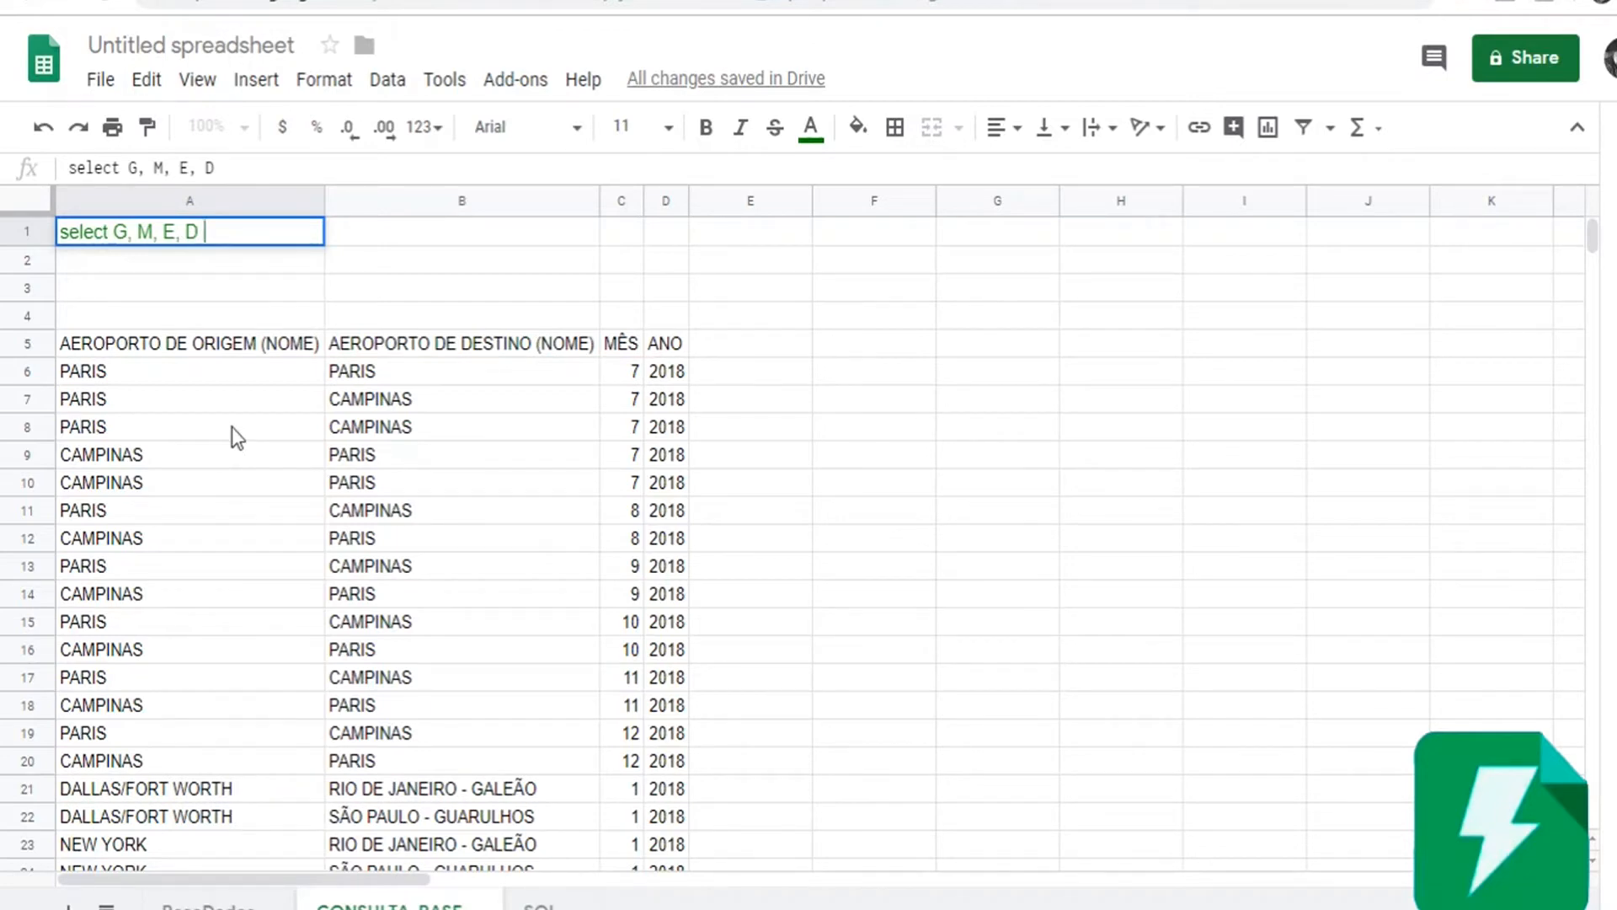
pyautogui.write('wh')
pyautogui.write('ere')
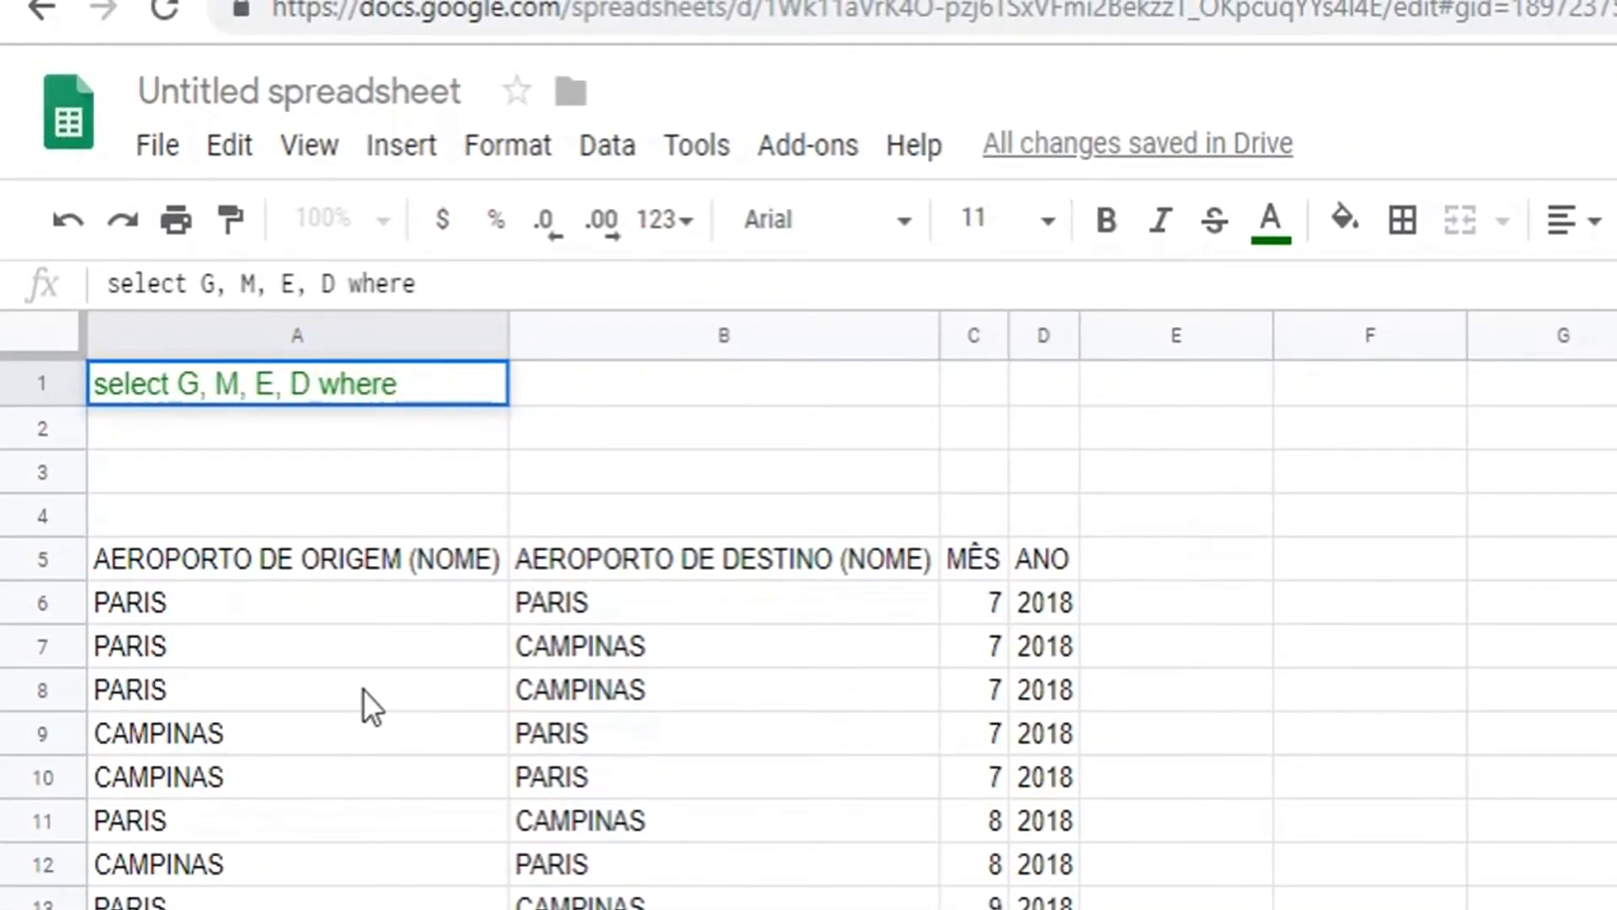
pyautogui.write(' E')
pyautogui.press('BackSpace')
pyautogui.write('G')
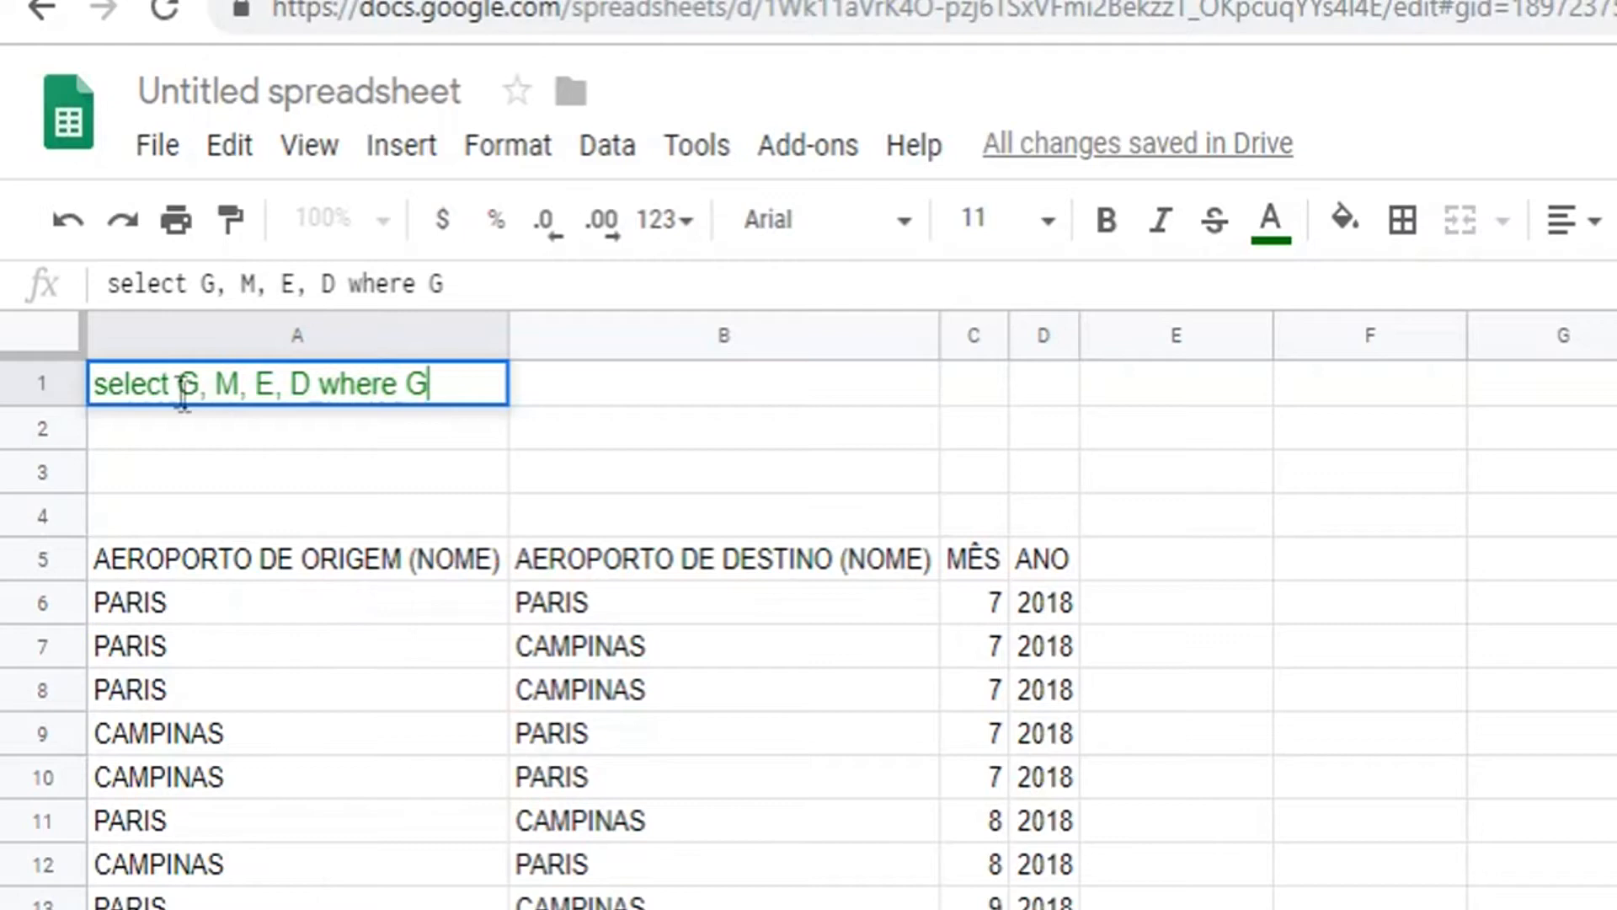
pyautogui.write('="CAMPINAS"')
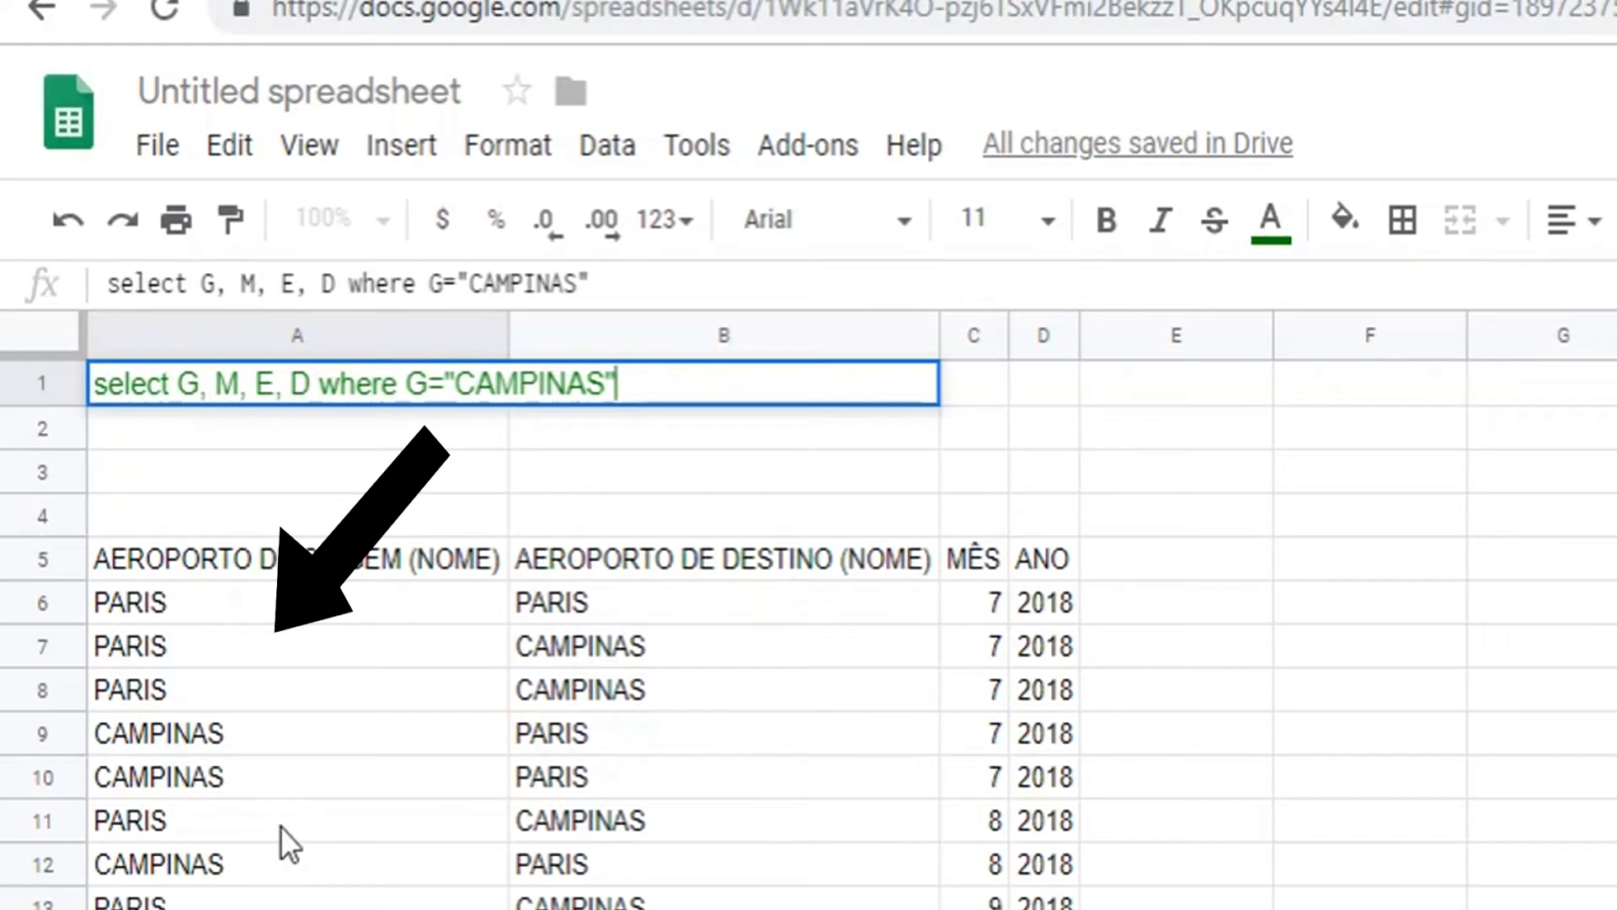
pyautogui.press('Return')
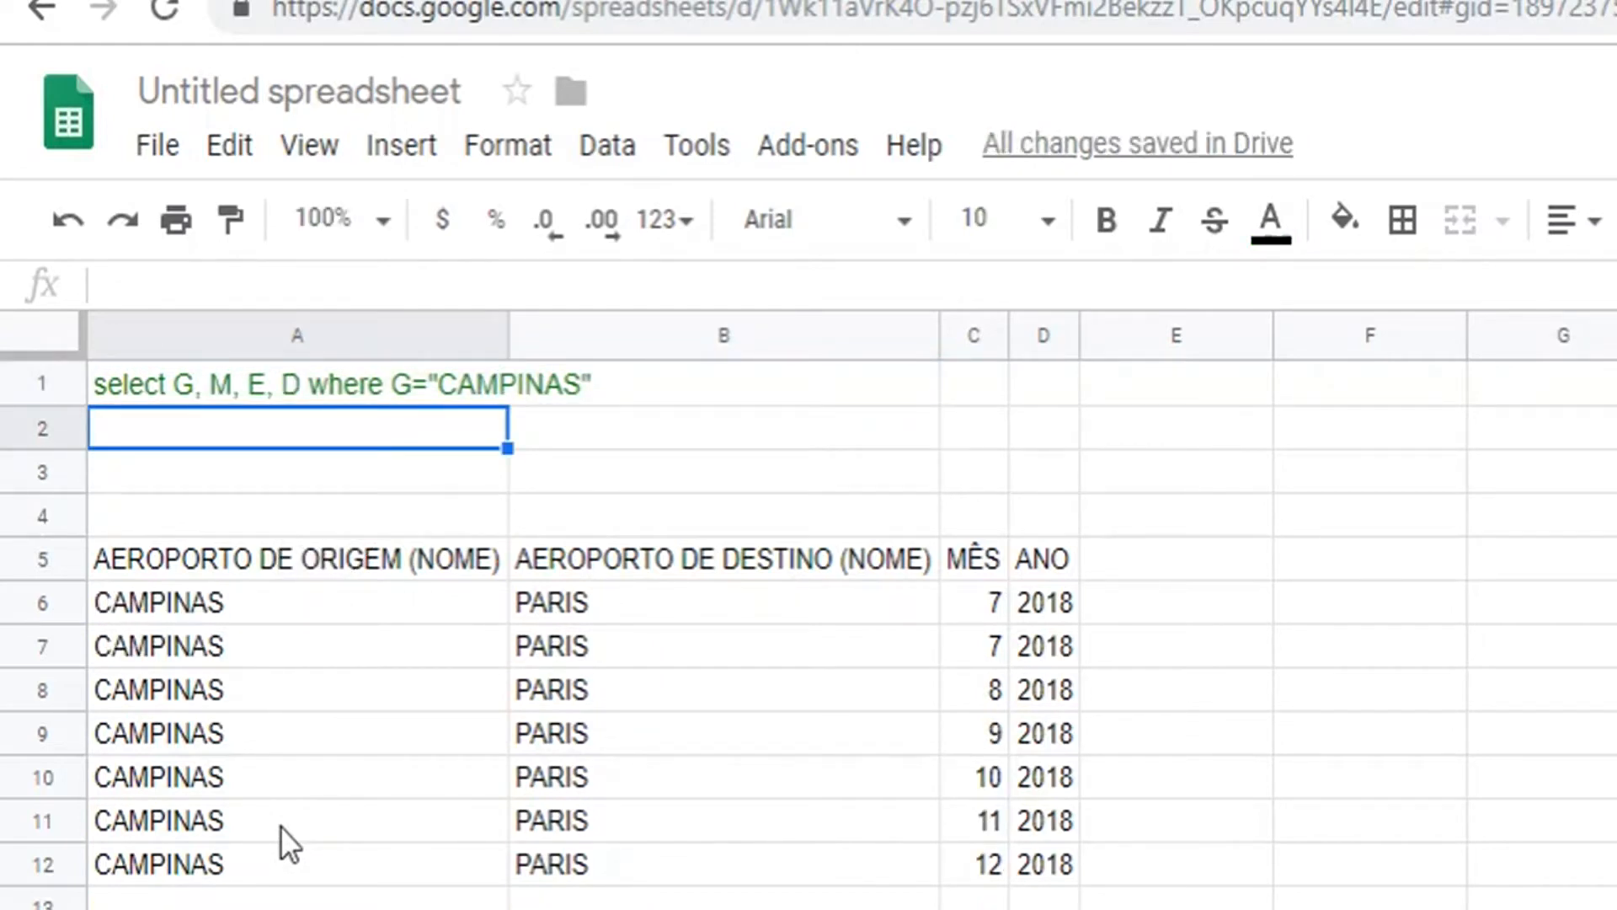
# Extend the where clause in cell A1 with a second condition, AND E > 8
pyautogui.click(487, 390)
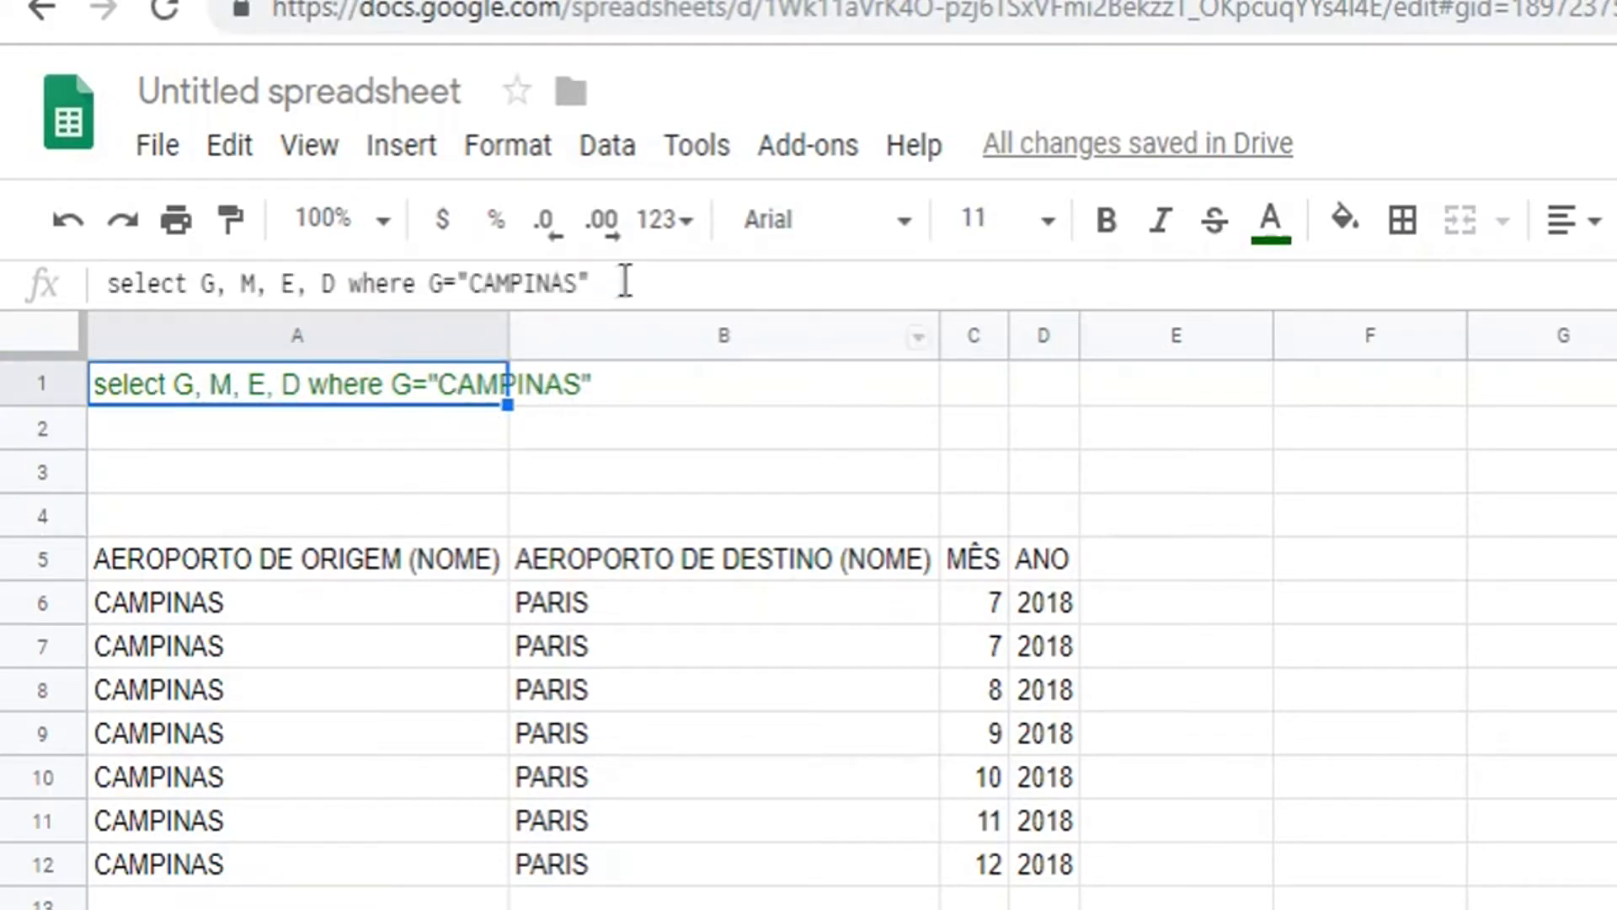
pyautogui.click(692, 278)
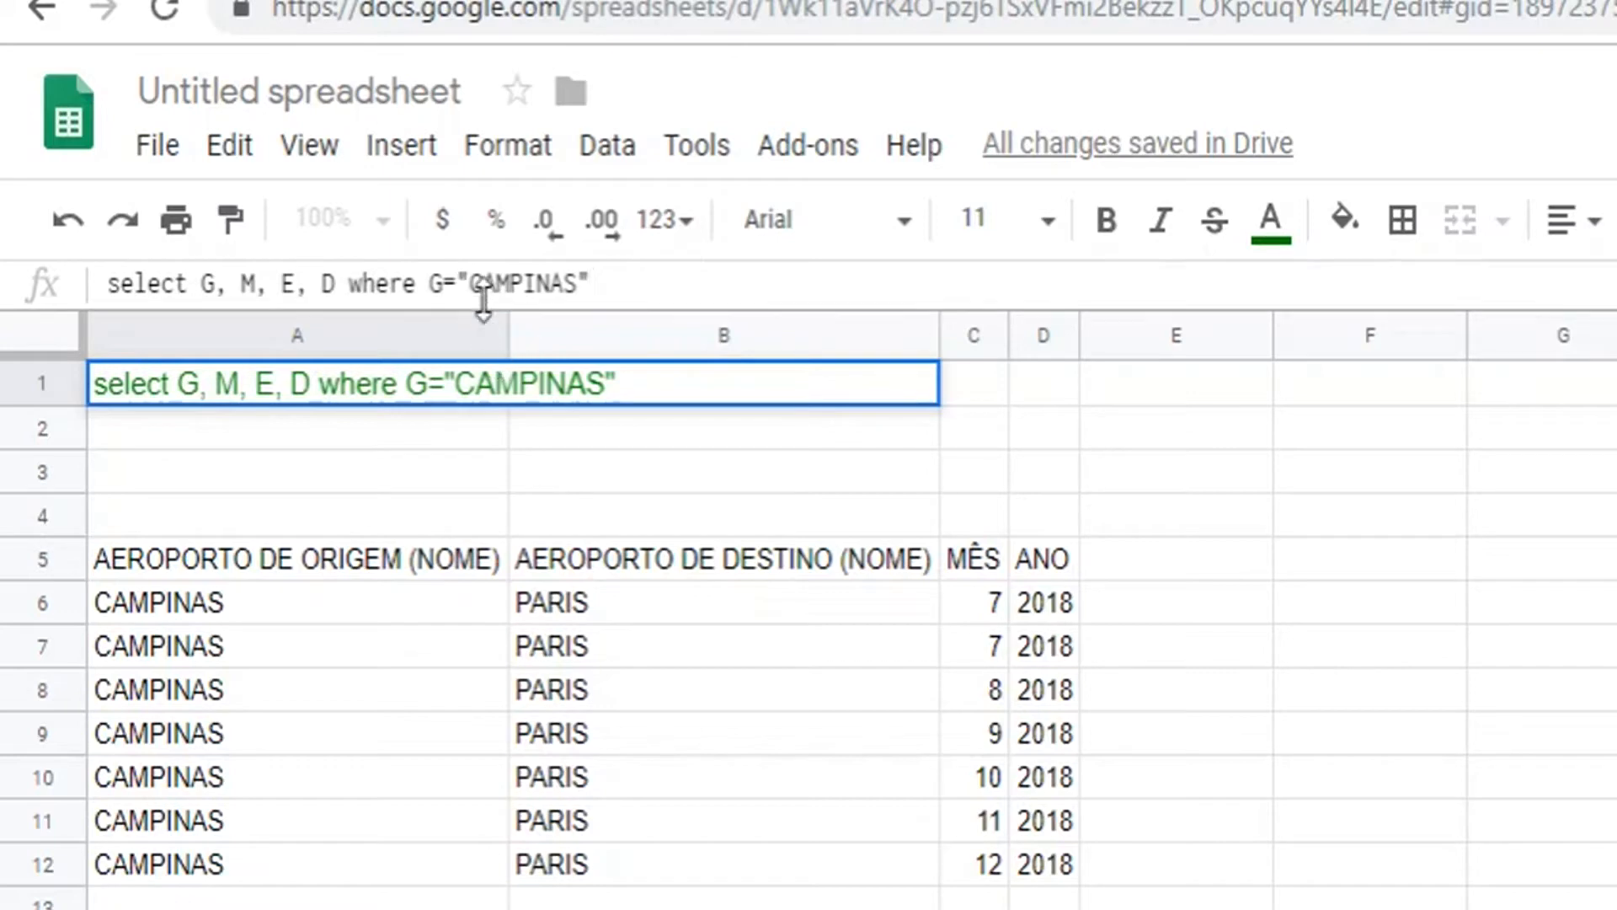
pyautogui.write('and')
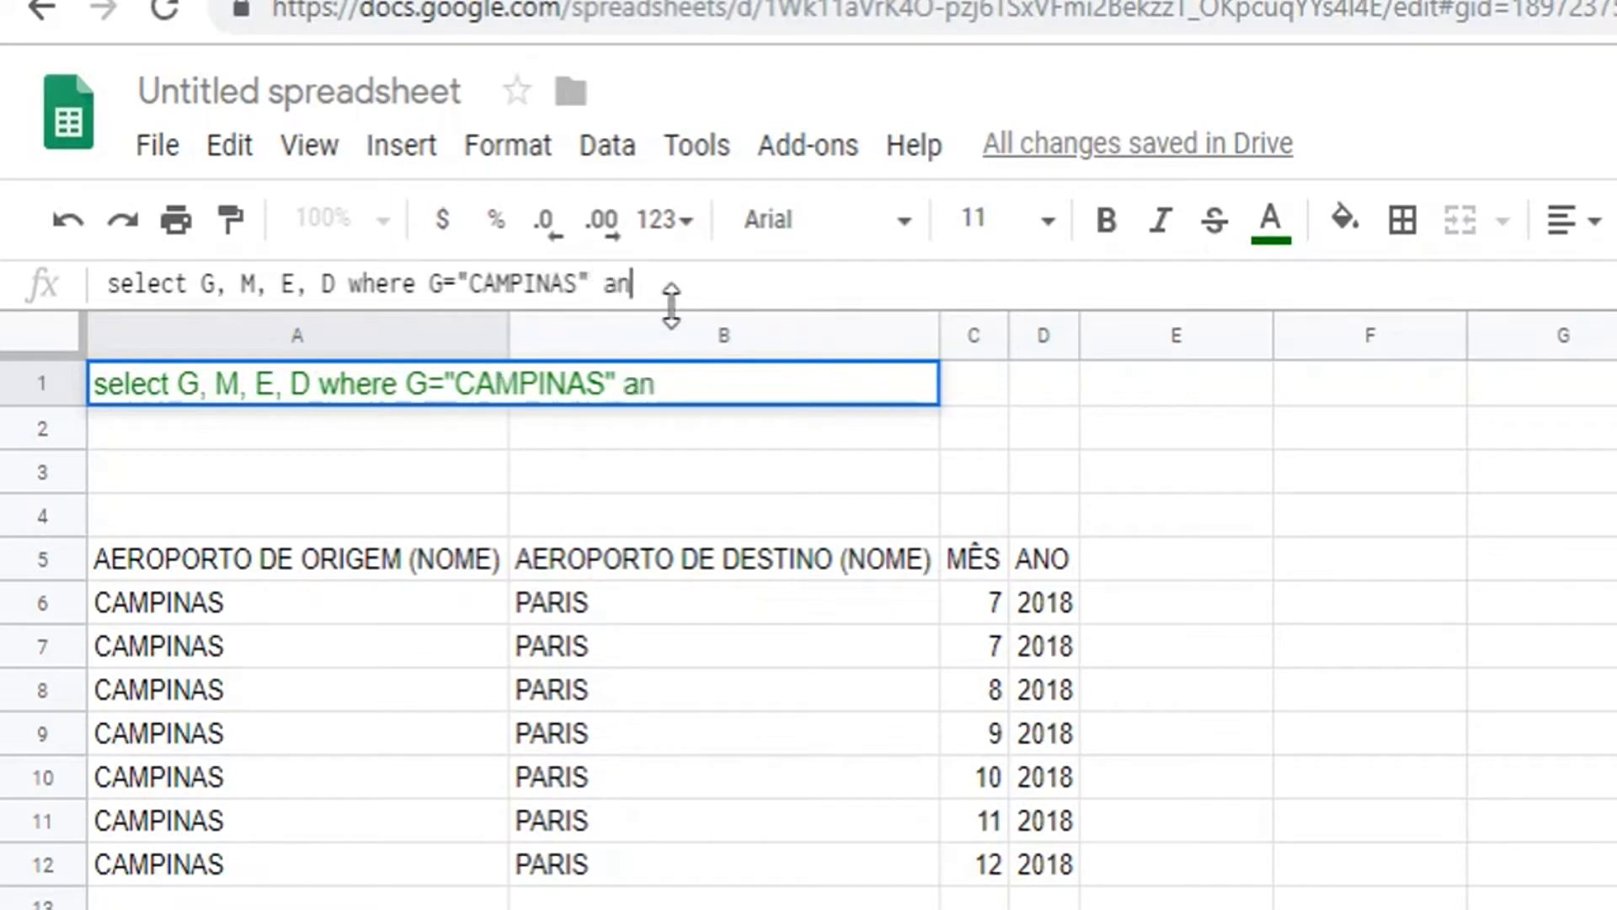
pyautogui.press('BackSpace')
pyautogui.press('BackSpace')
pyautogui.press('BackSpace')
pyautogui.write('AND')
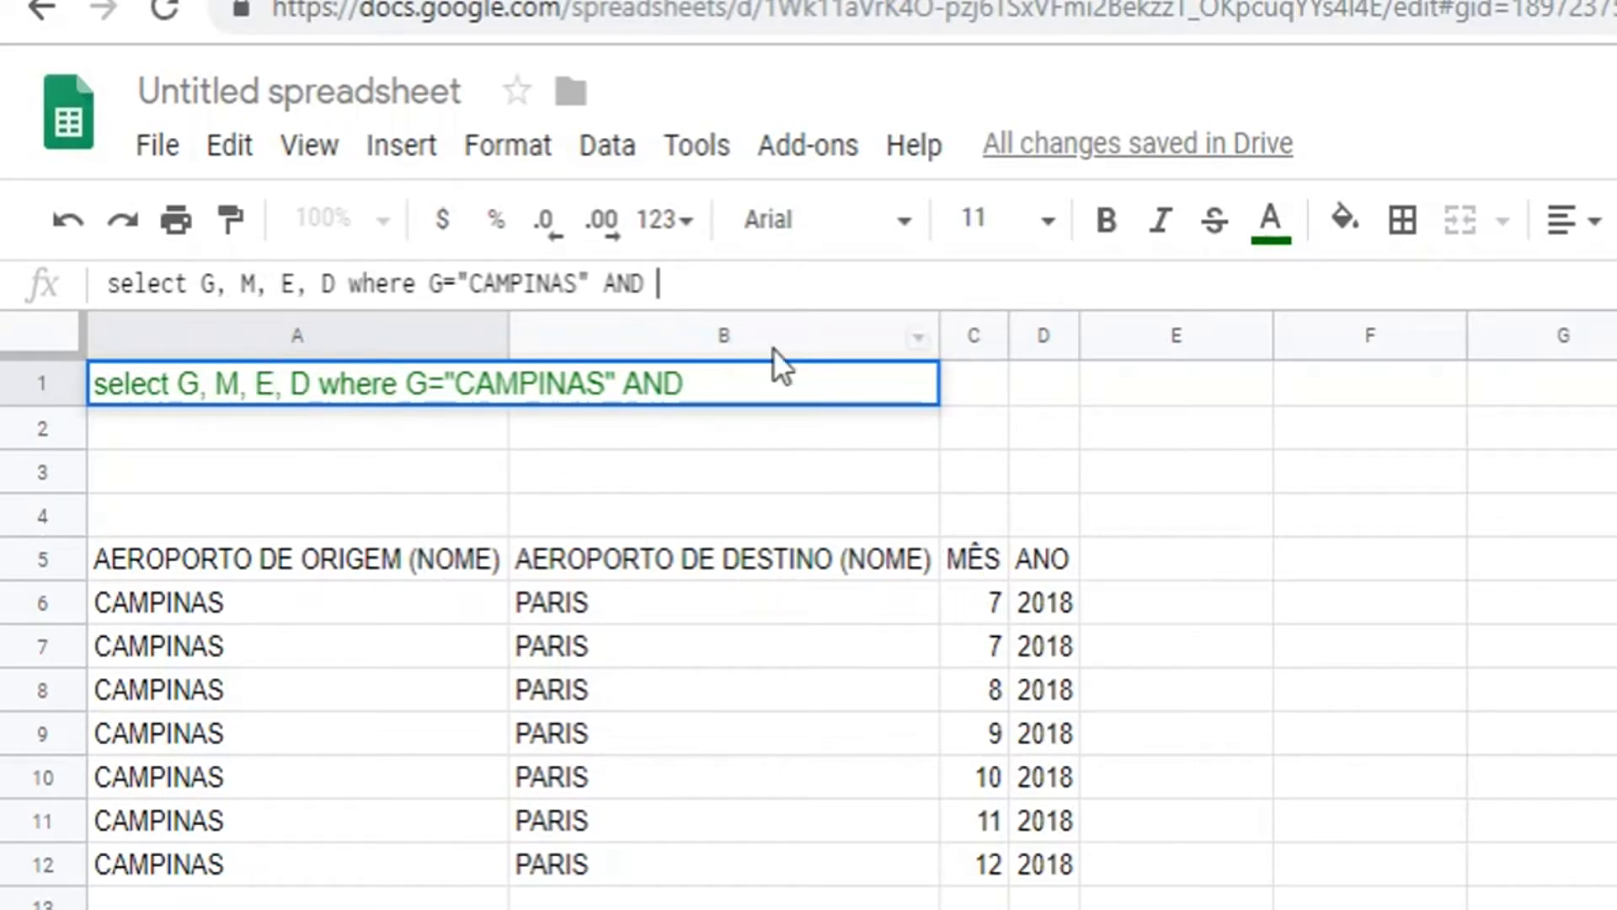
pyautogui.write('E >')
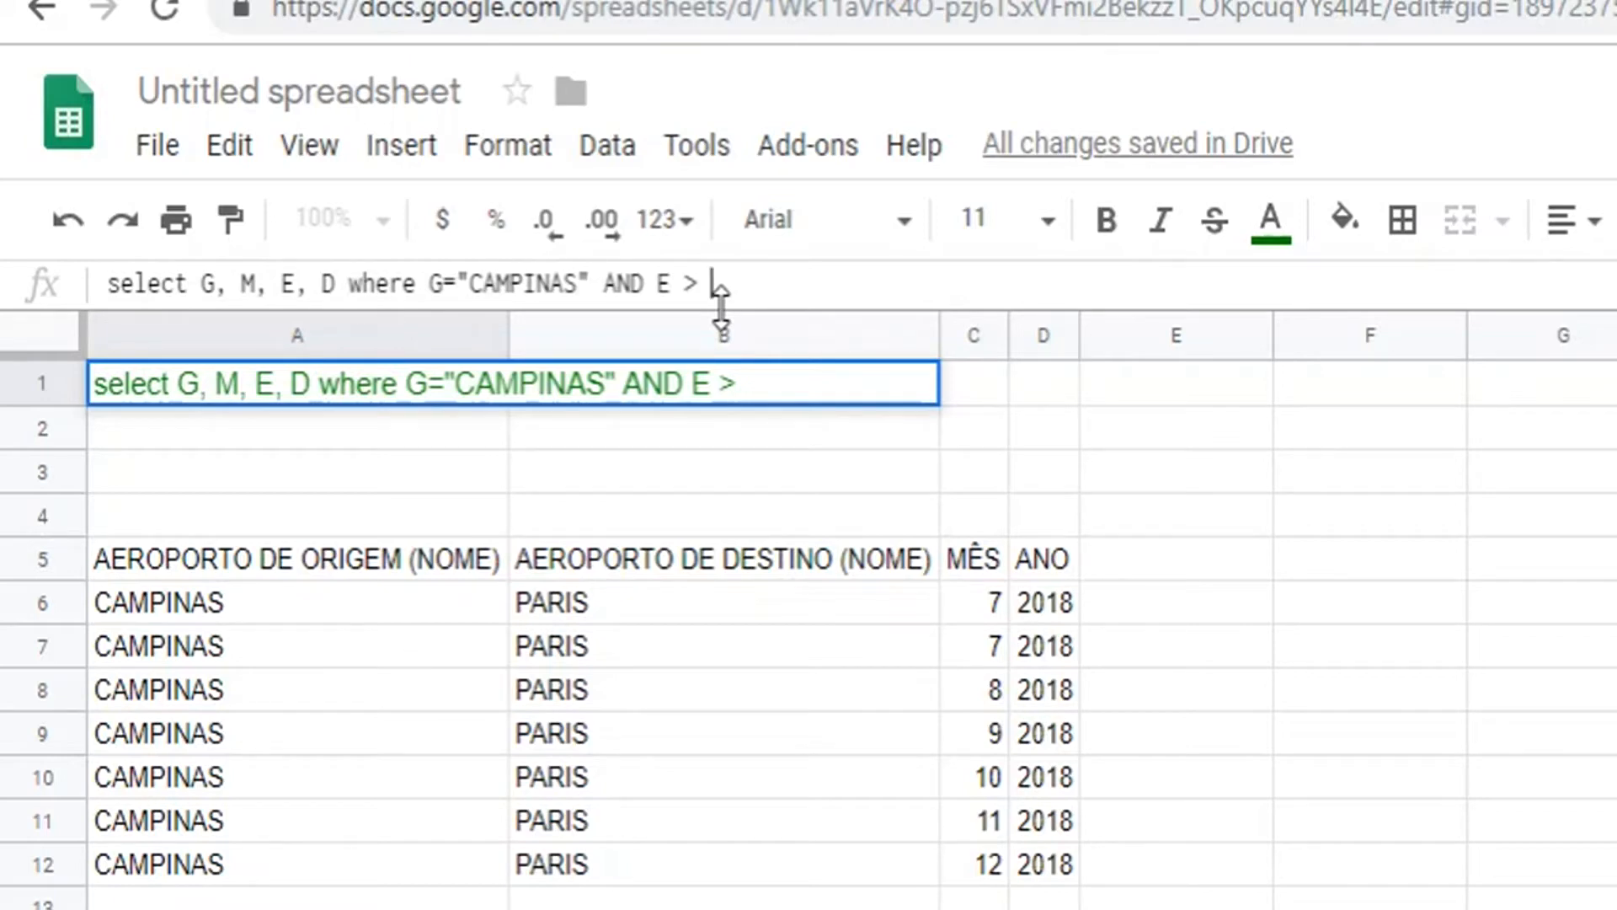
pyautogui.write('8')
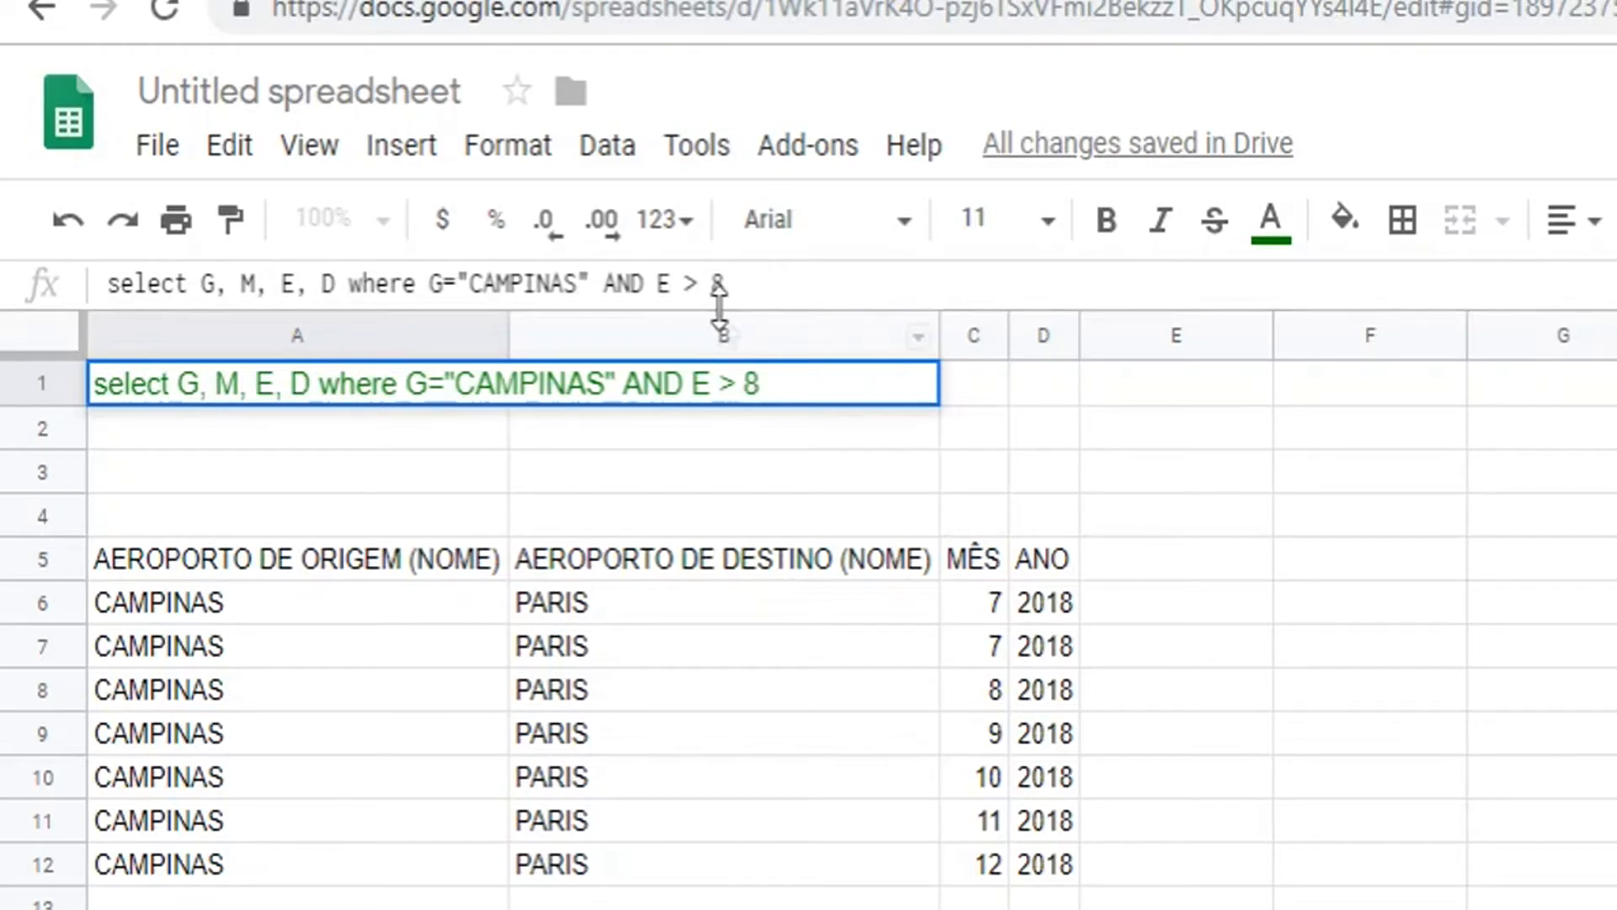
pyautogui.press('Return')
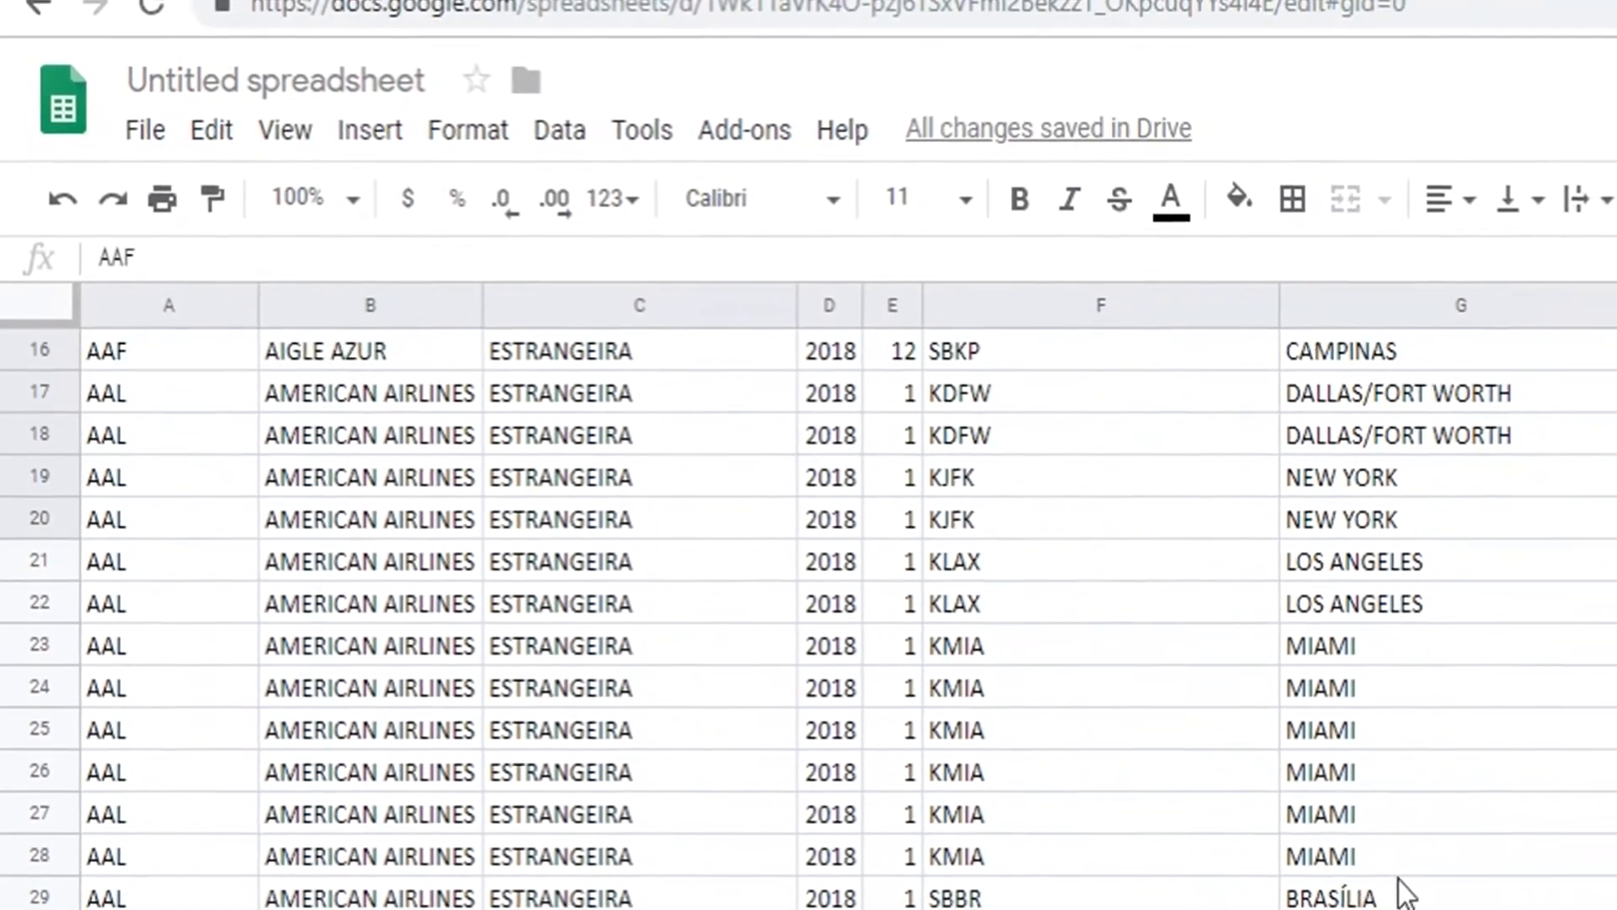
# Look through the column headers of the BaseDados sheet to locate the PASSAGEIROS PAGOS column and its column letter
pyautogui.scroll(5, 1382, 876)
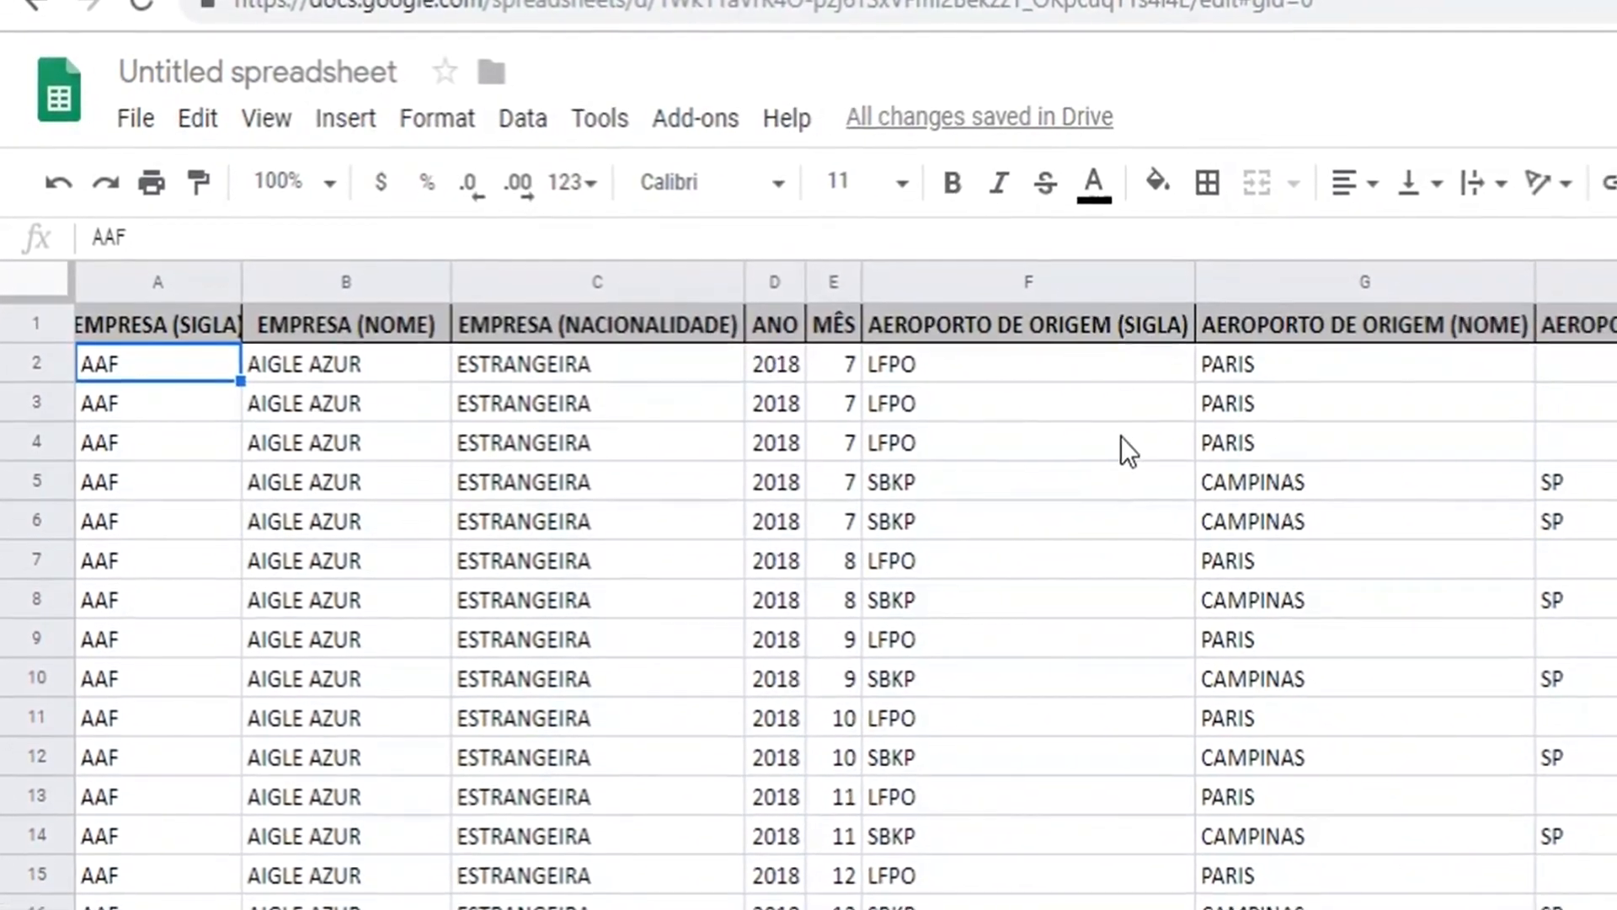
pyautogui.click(1127, 372)
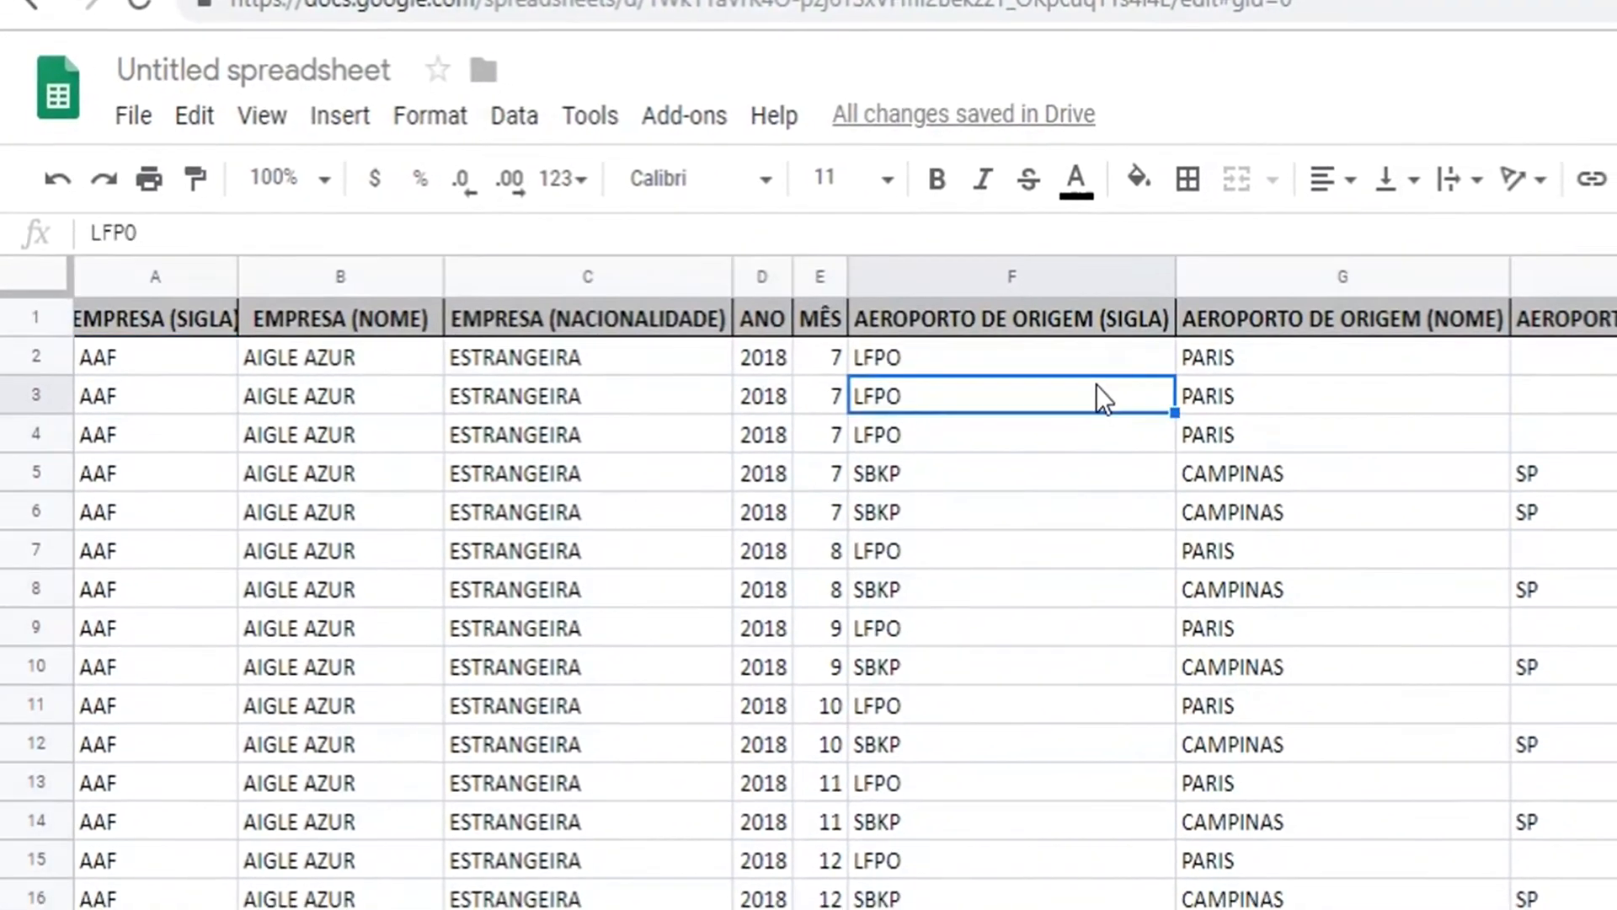
pyautogui.press('Right')
pyautogui.press('Right')
pyautogui.press('Right')
pyautogui.press('Right')
pyautogui.press('Right')
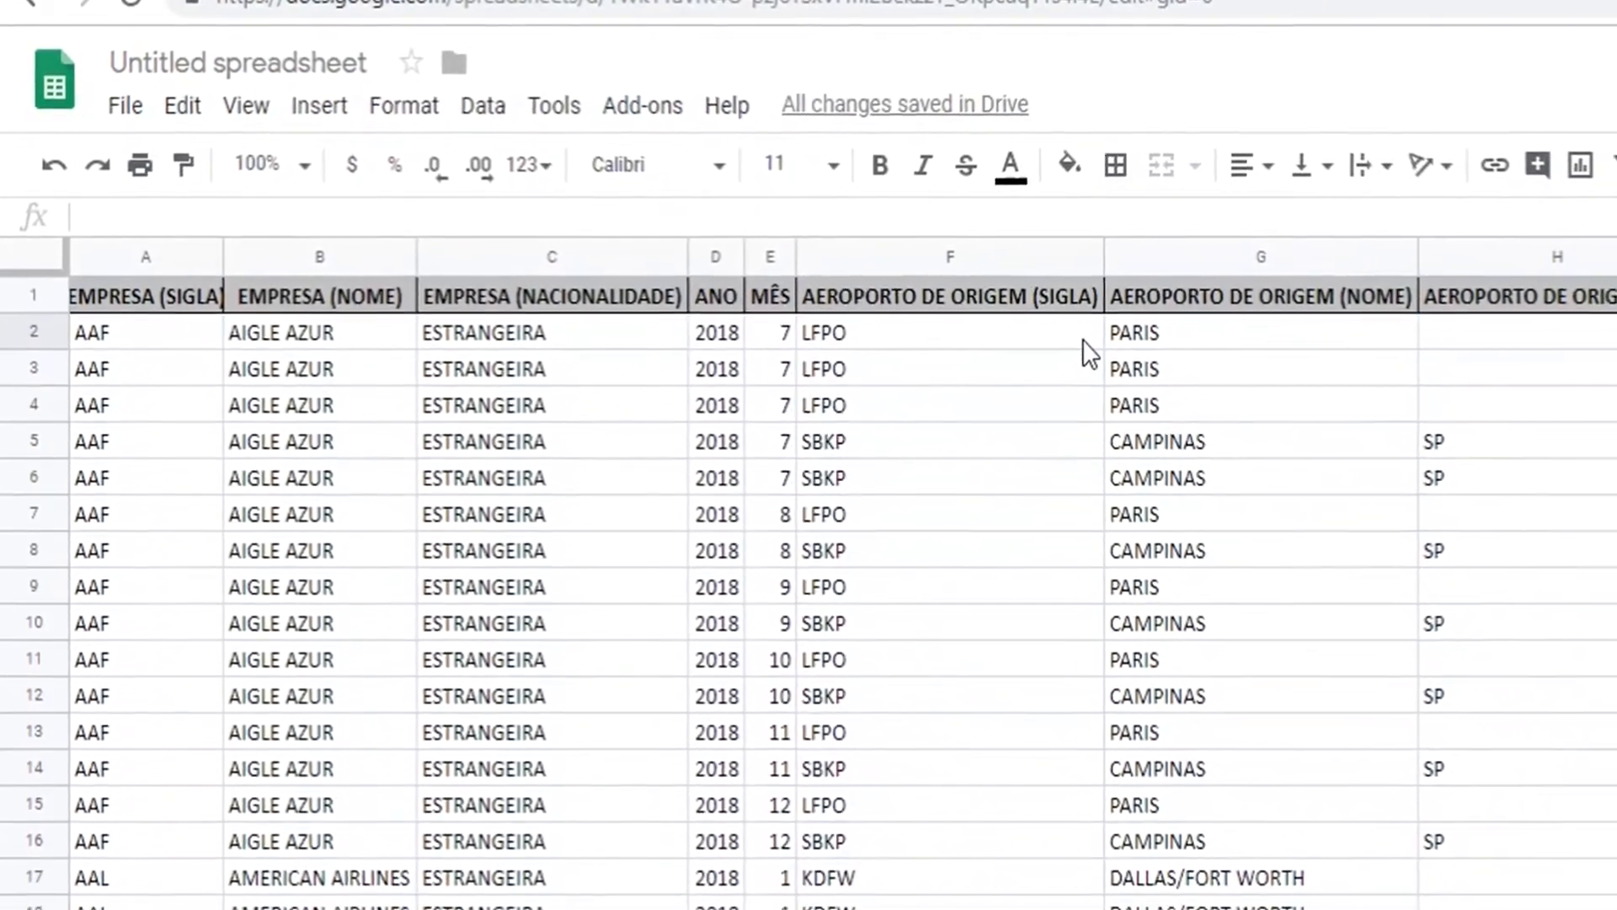
pyautogui.press('Right')
pyautogui.press('Right')
pyautogui.press('Left')
pyautogui.press('Right')
pyautogui.press('Right')
pyautogui.press('Left')
pyautogui.press('Left')
pyautogui.press('Right')
pyautogui.press('Right')
pyautogui.press('Right')
pyautogui.press('Right')
pyautogui.press('Right')
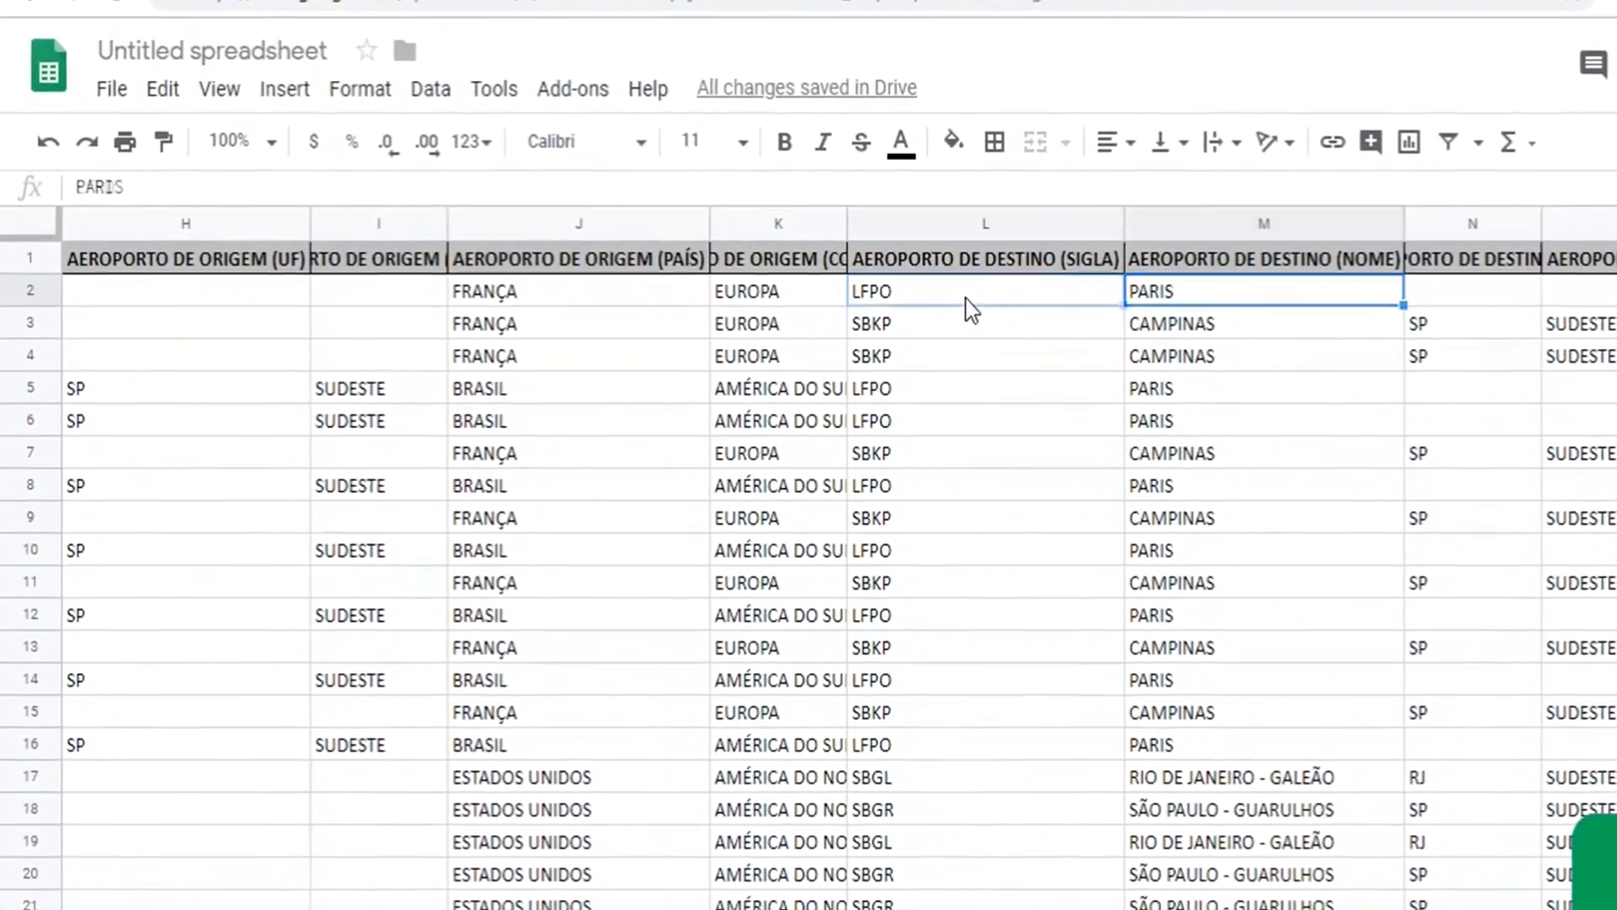
pyautogui.press('Right')
pyautogui.press('Right')
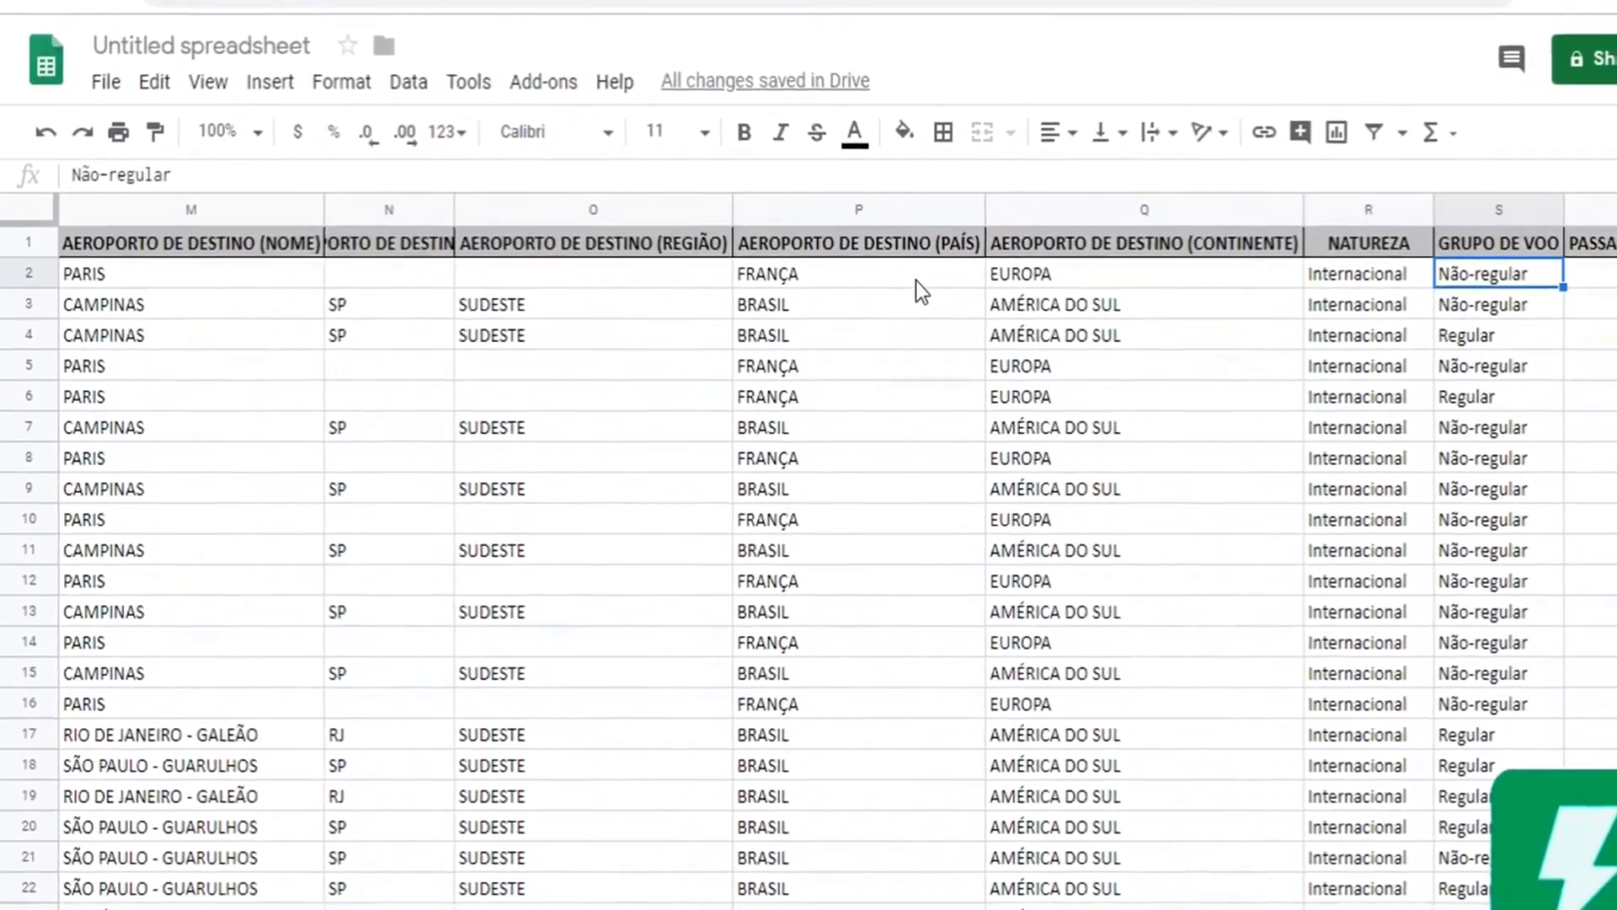
pyautogui.press('Right')
pyautogui.press('Right')
pyautogui.press('Left')
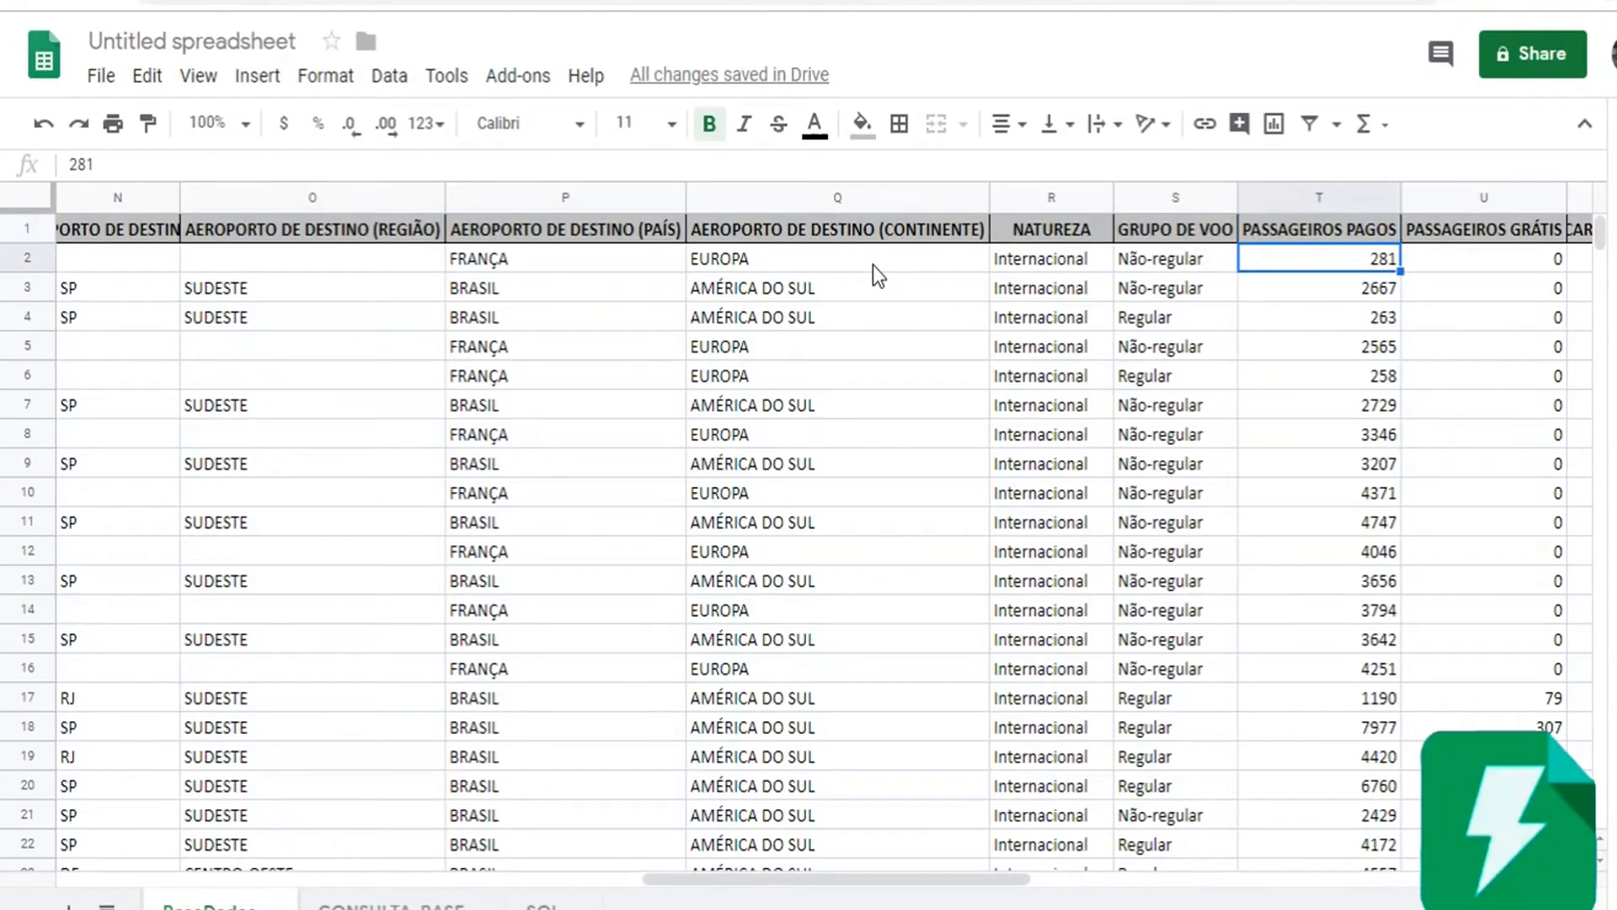
pyautogui.press('Down')
pyautogui.press('Up')
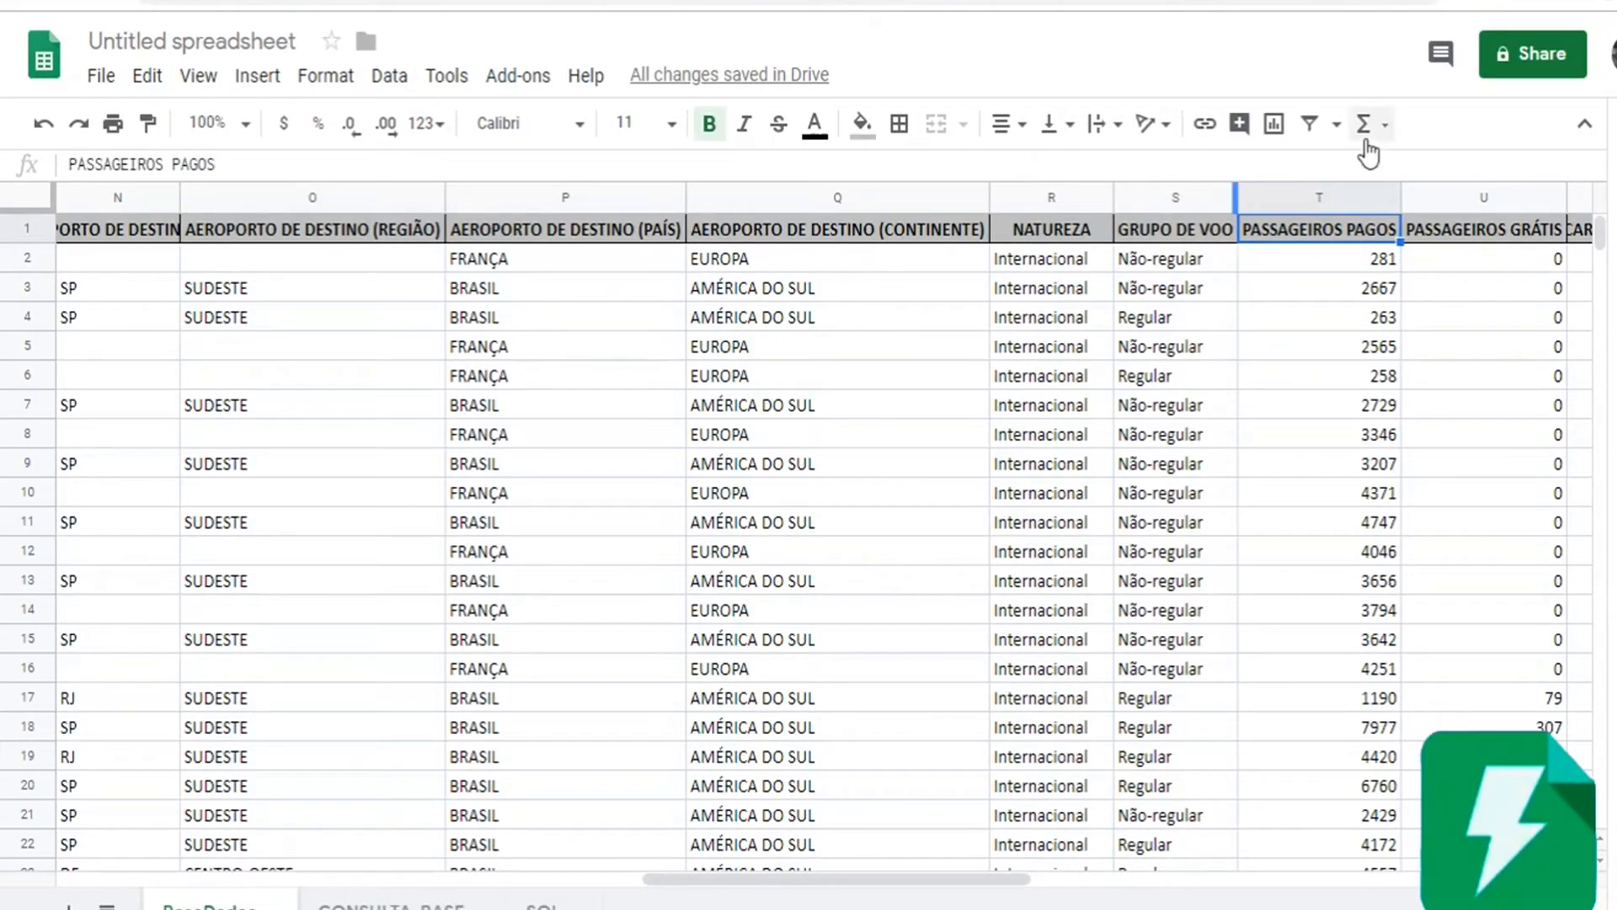
pyautogui.click(1320, 200)
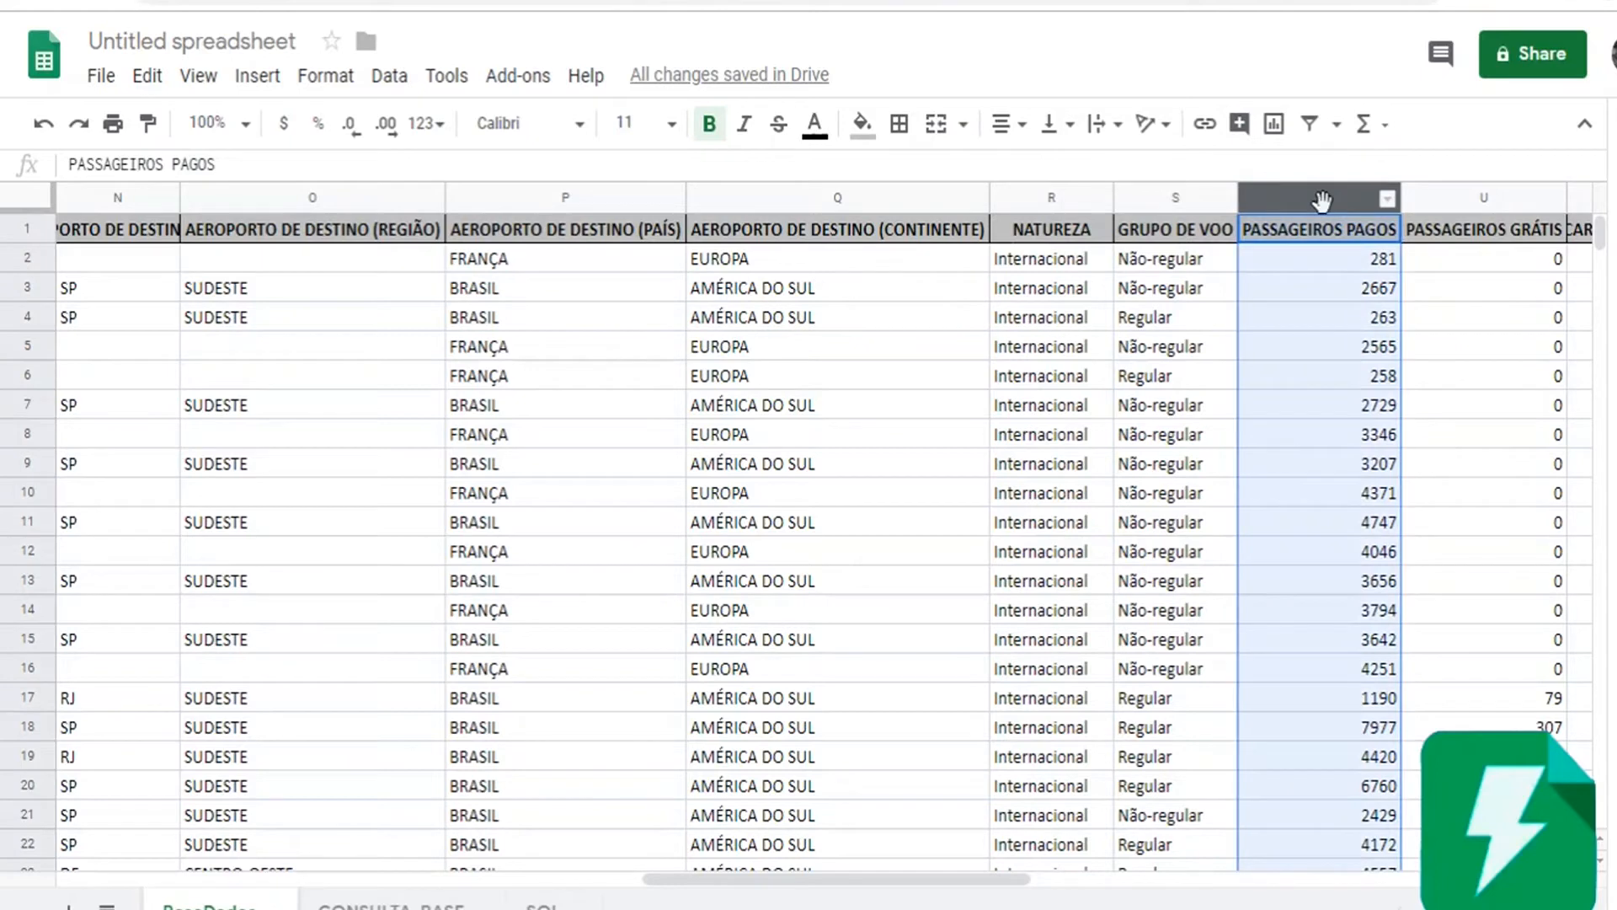
pyautogui.click(1309, 240)
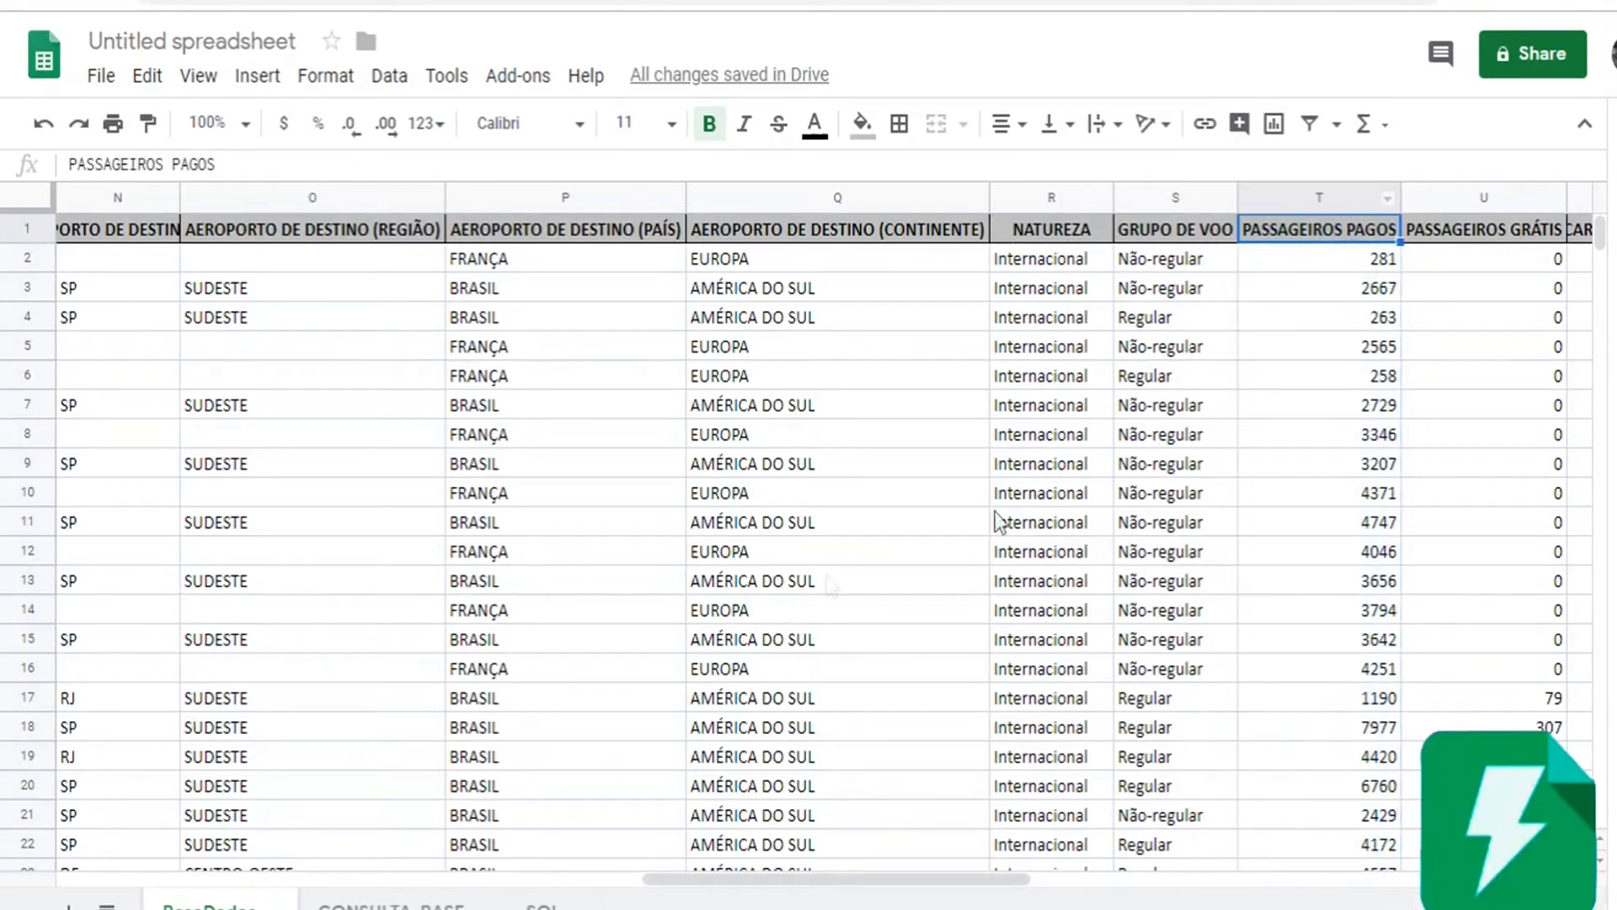
# Add column T to the select list in cell A1 of CONSULTA_BASE and widen column E to fit its header
pyautogui.click(392, 905)
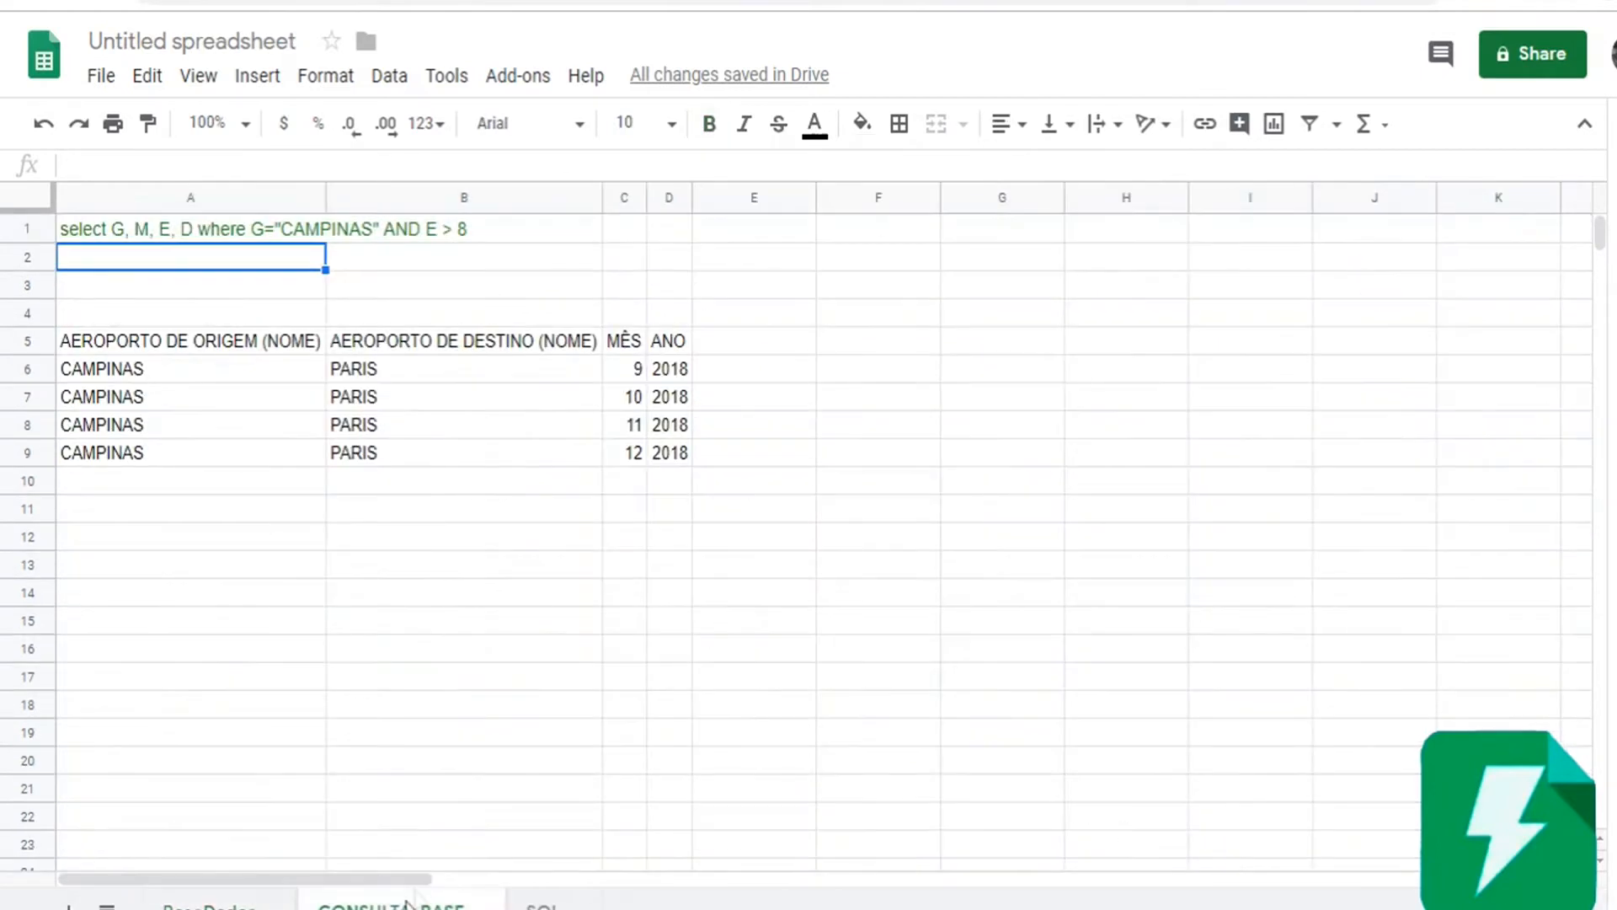
pyautogui.click(192, 234)
pyautogui.click(214, 166)
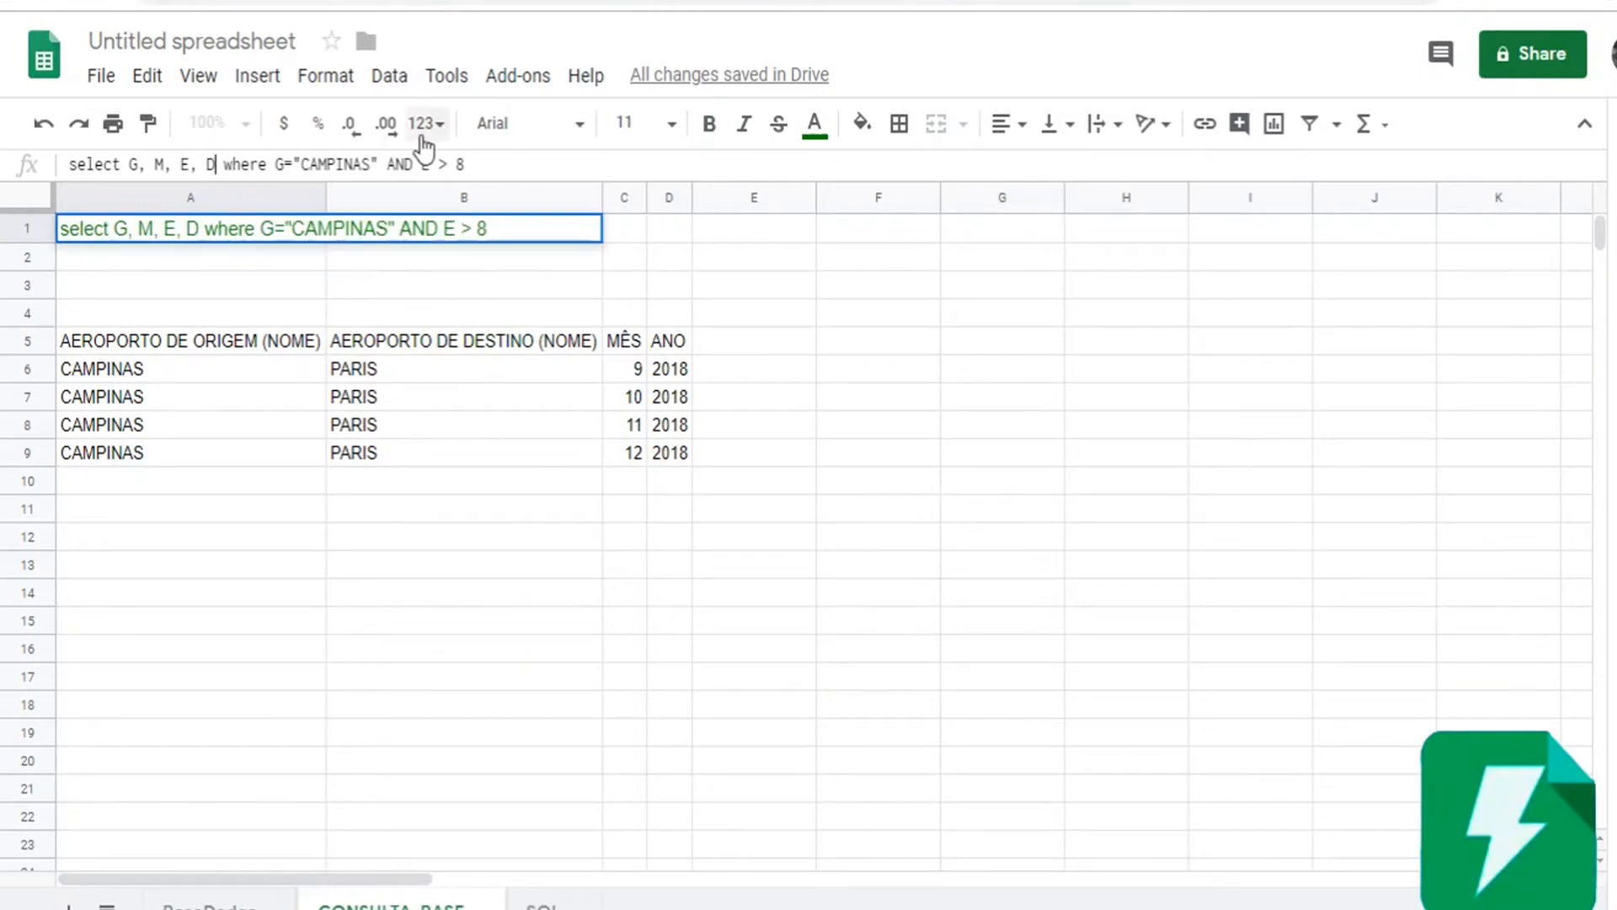
pyautogui.write(', T')
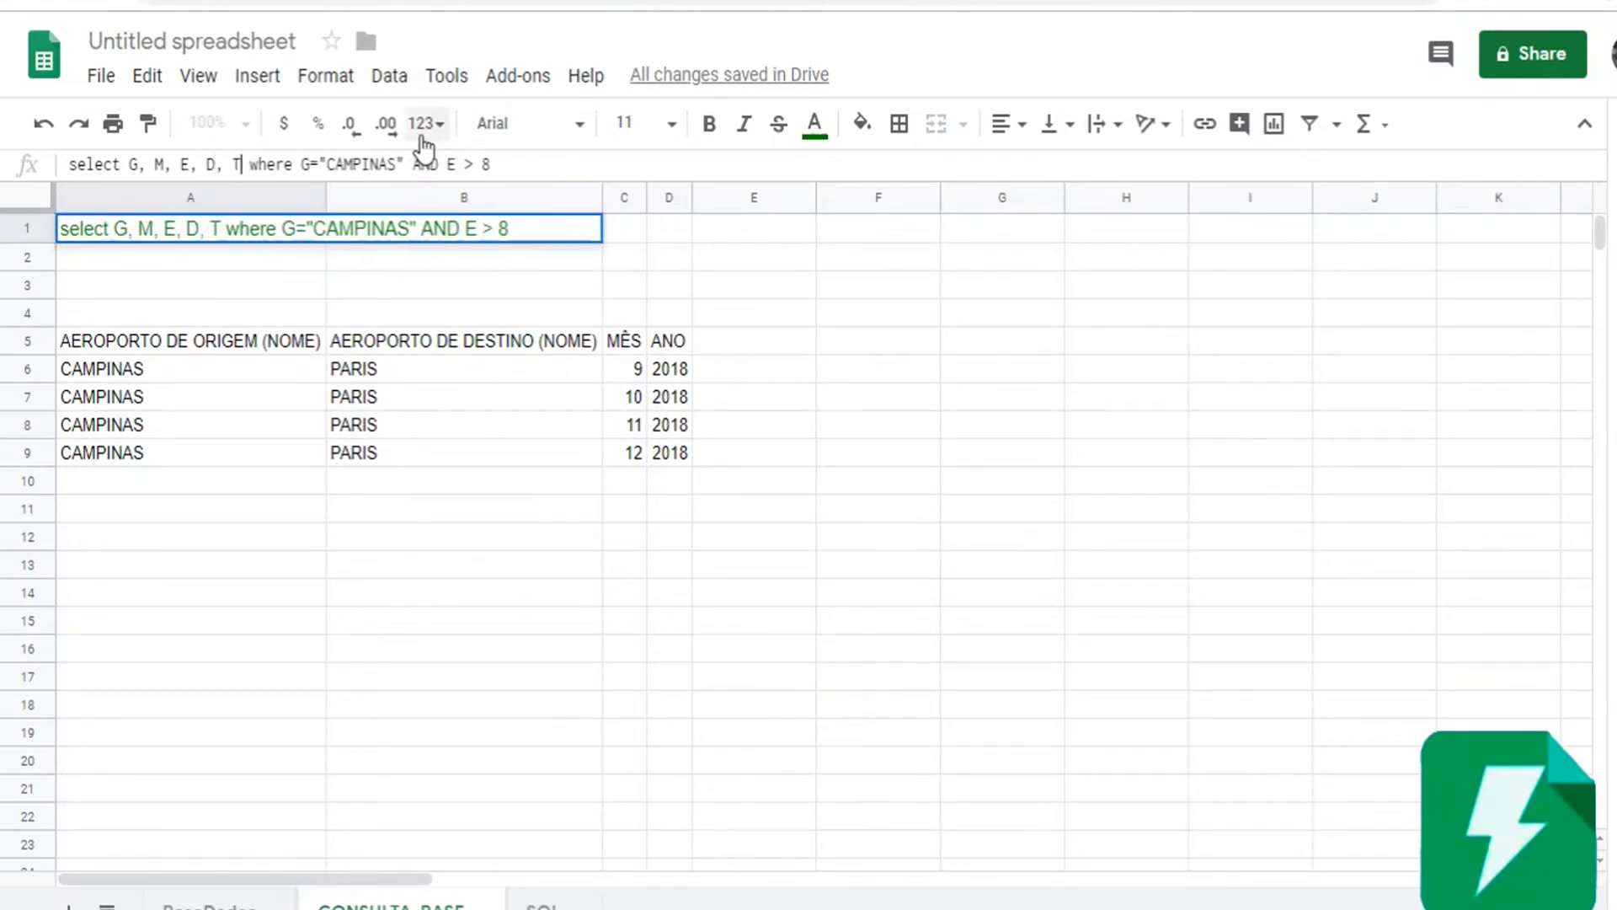
pyautogui.press('Return')
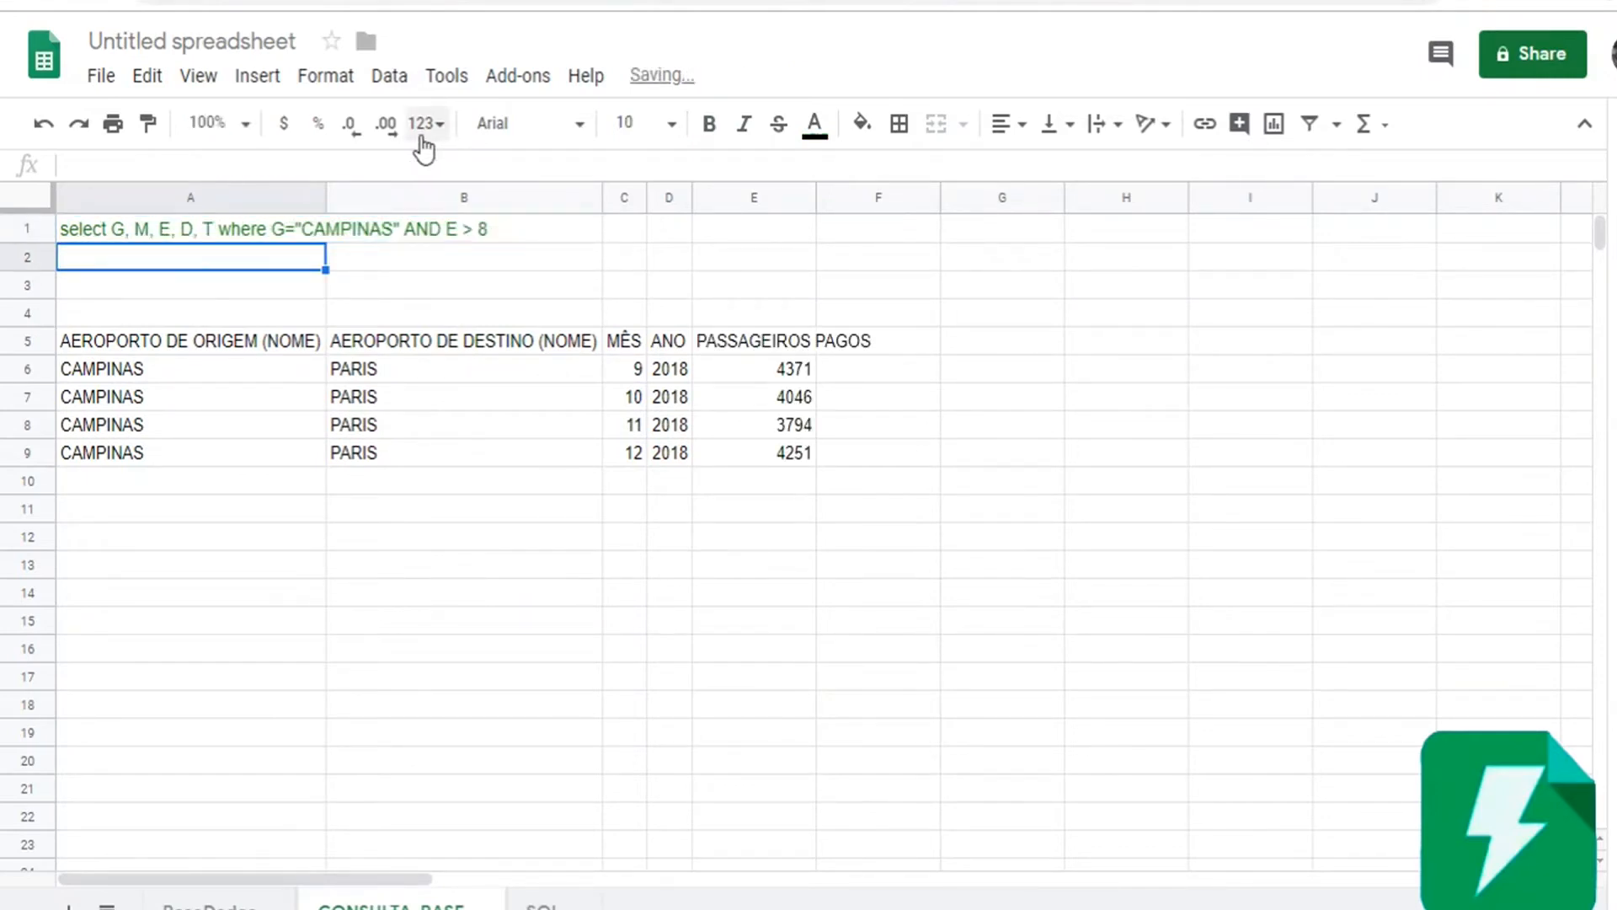
pyautogui.moveTo(822, 195); pyautogui.dragTo(883, 195)
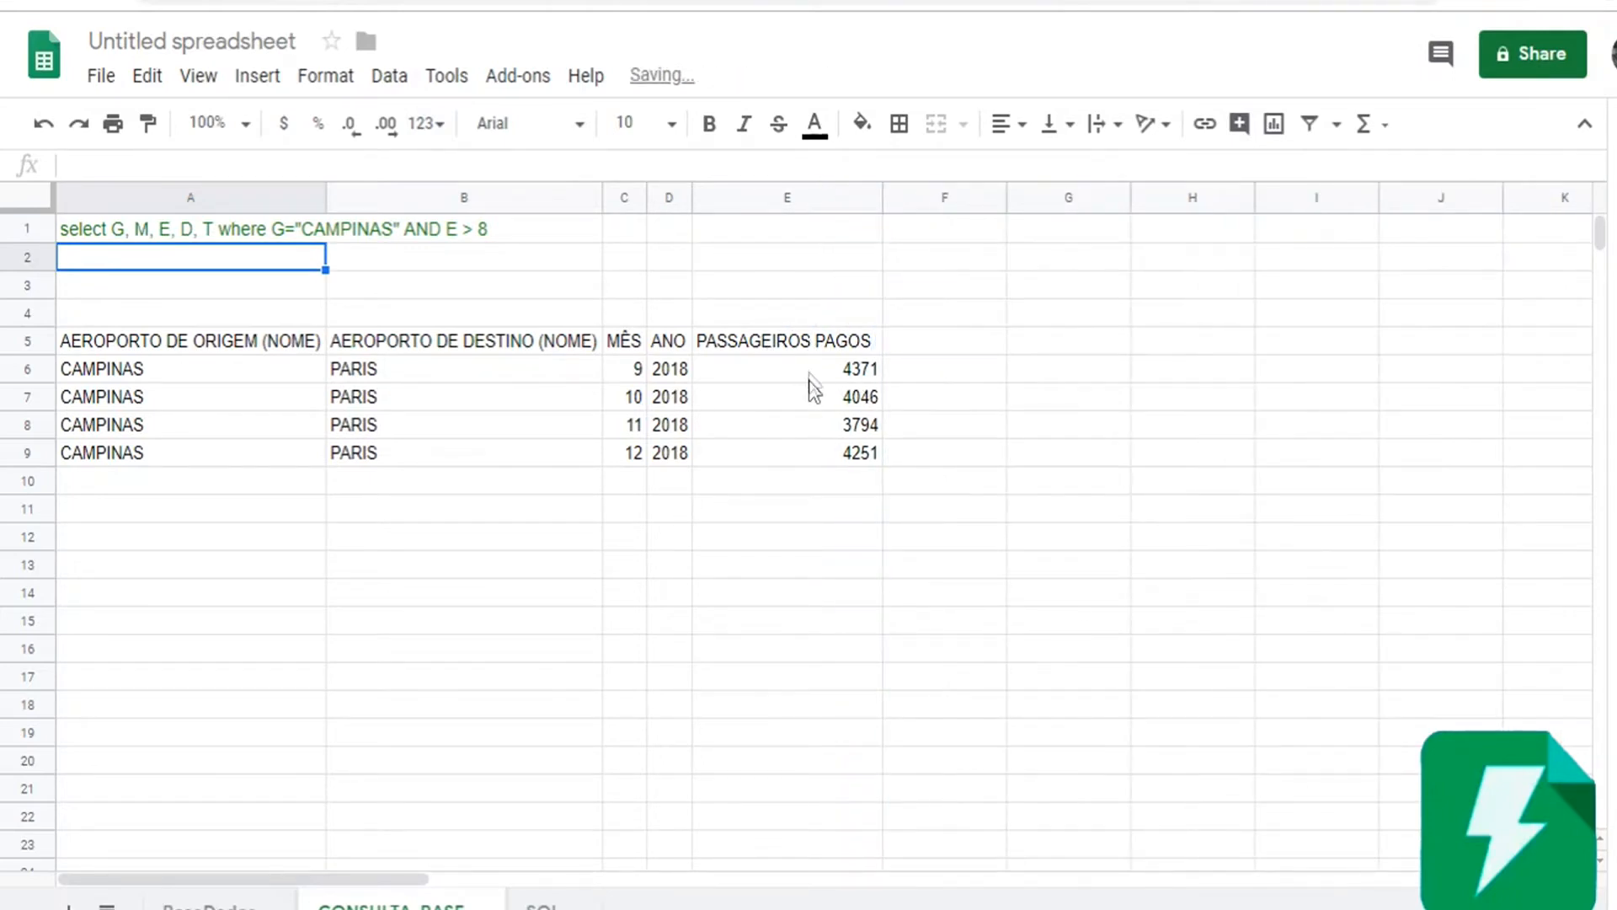
pyautogui.click(805, 370)
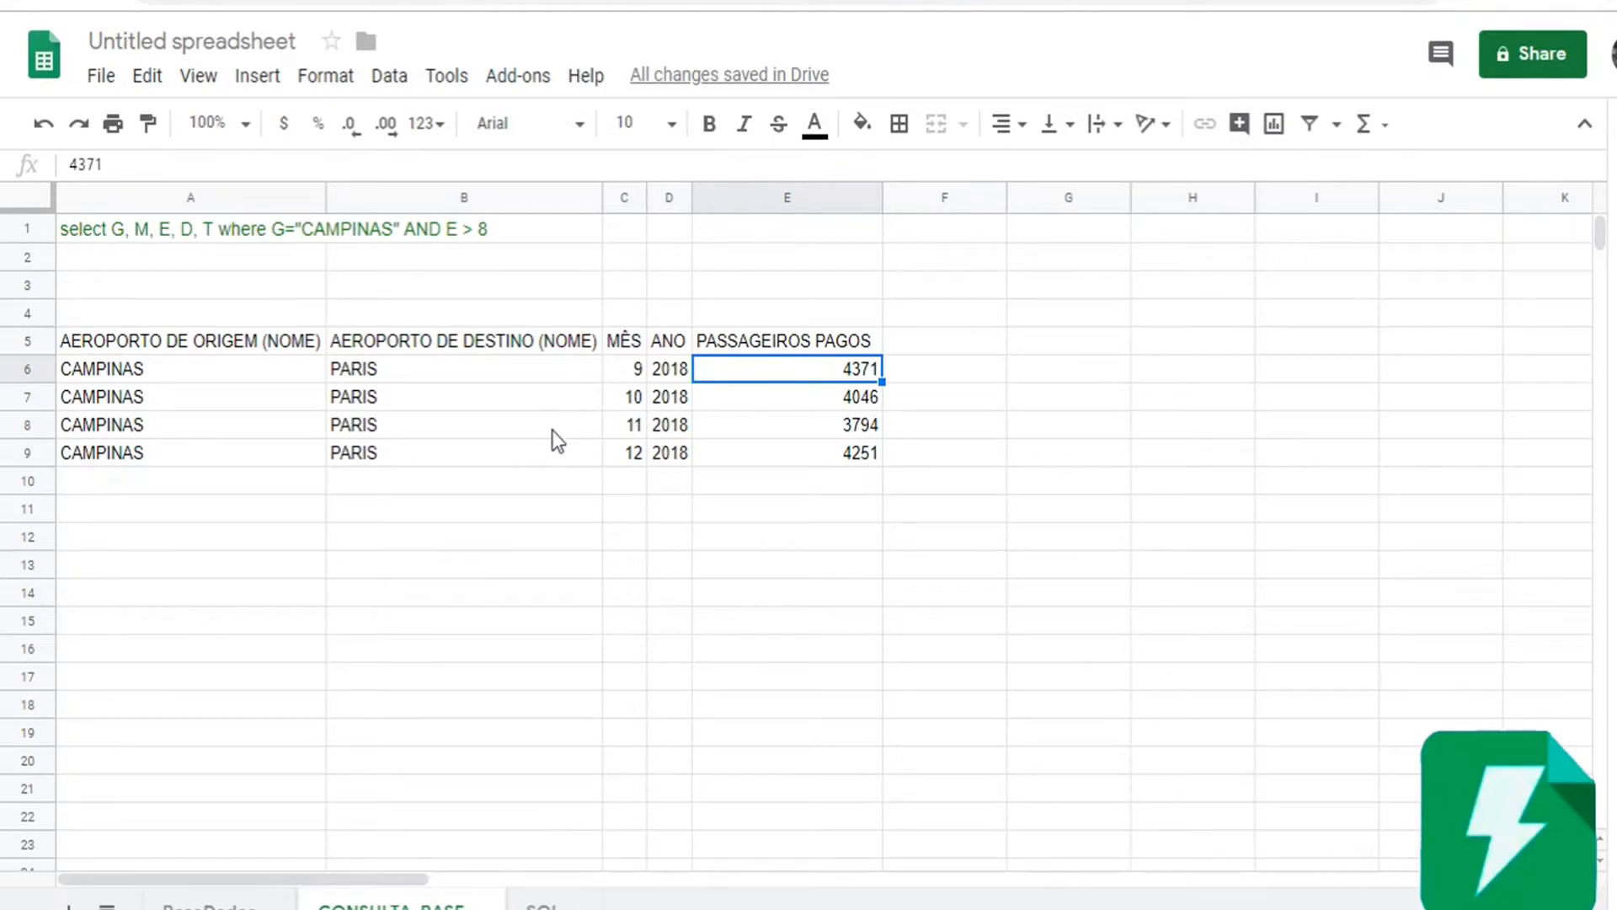
# Examine the data range in A5's QUERY formula and compare it with the rows present on the BaseDados sheet
pyautogui.click(220, 349)
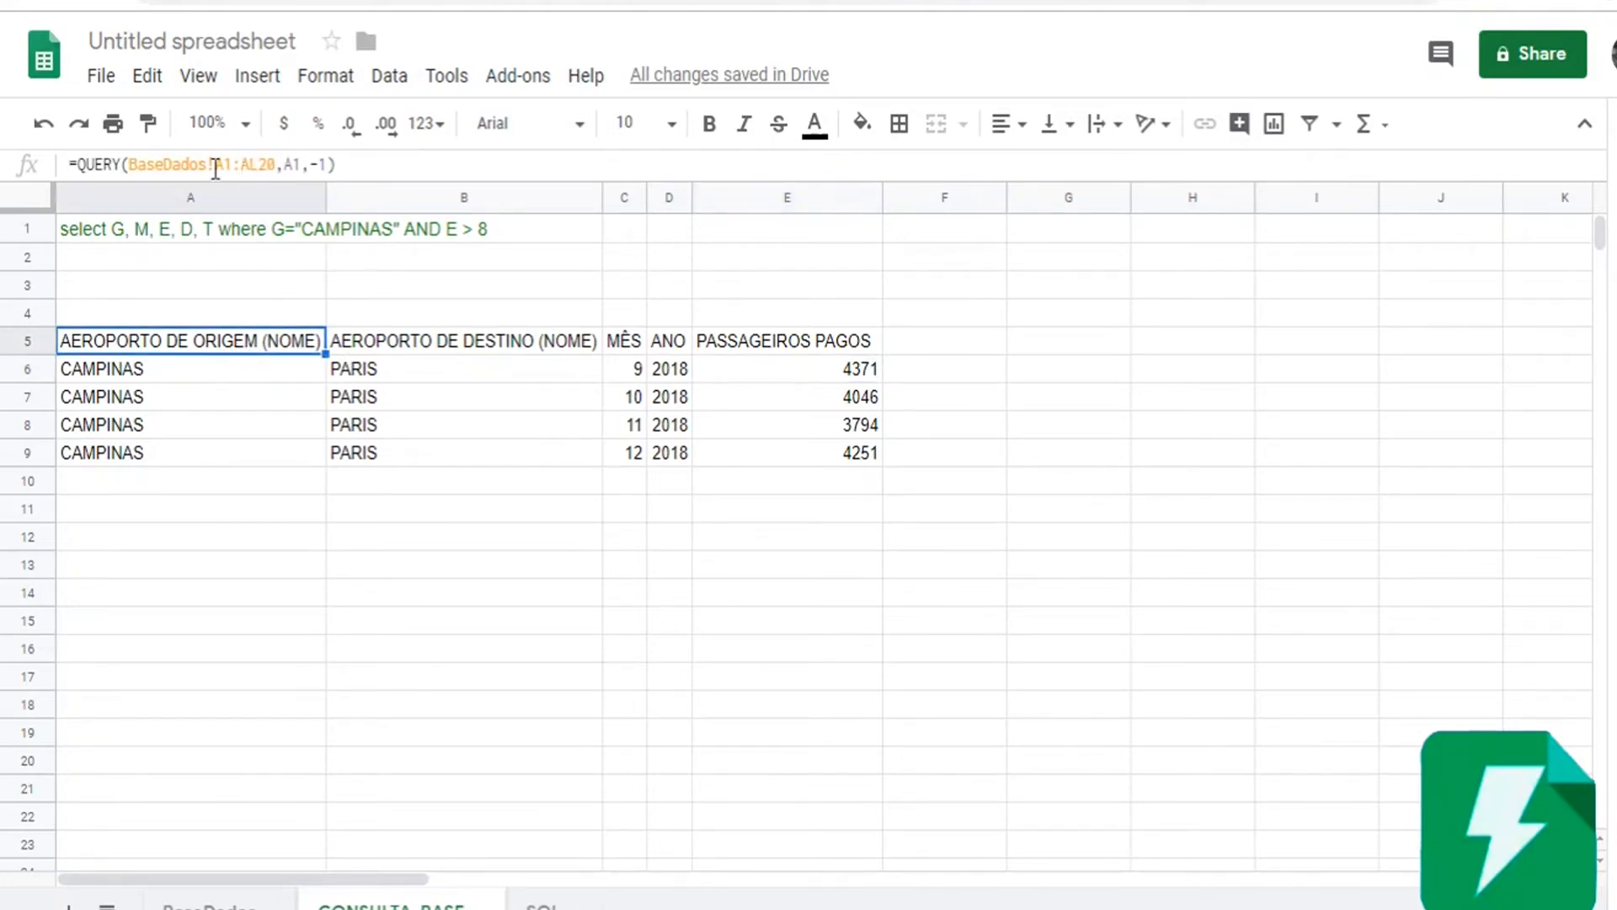
pyautogui.moveTo(215, 163); pyautogui.dragTo(233, 164)
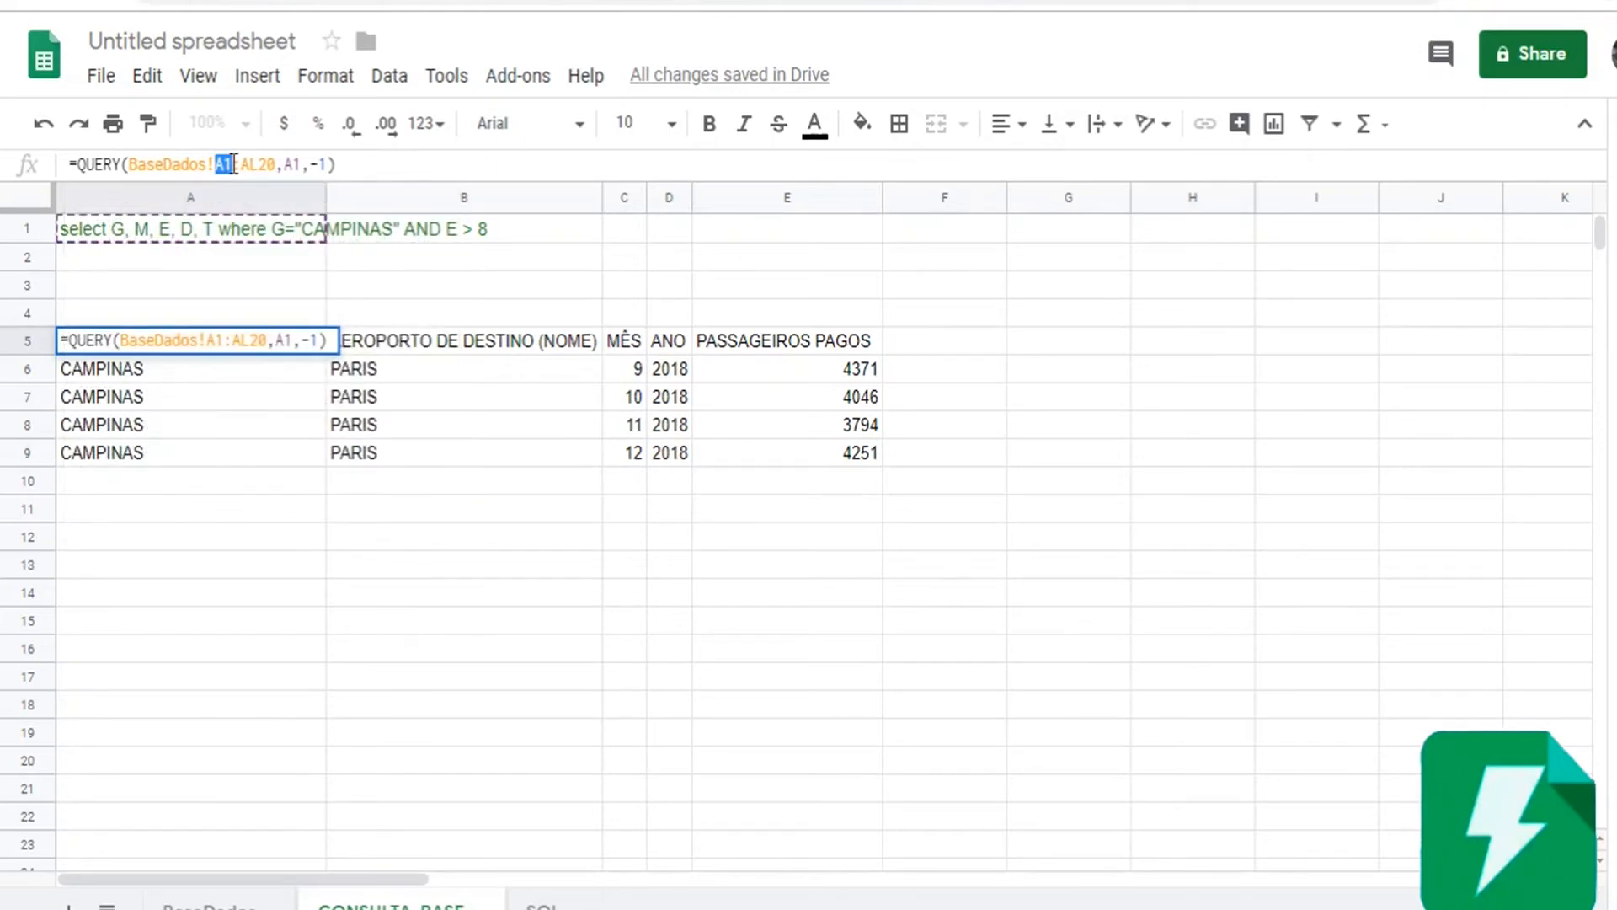
pyautogui.click(225, 164)
pyautogui.moveTo(242, 165); pyautogui.dragTo(268, 164)
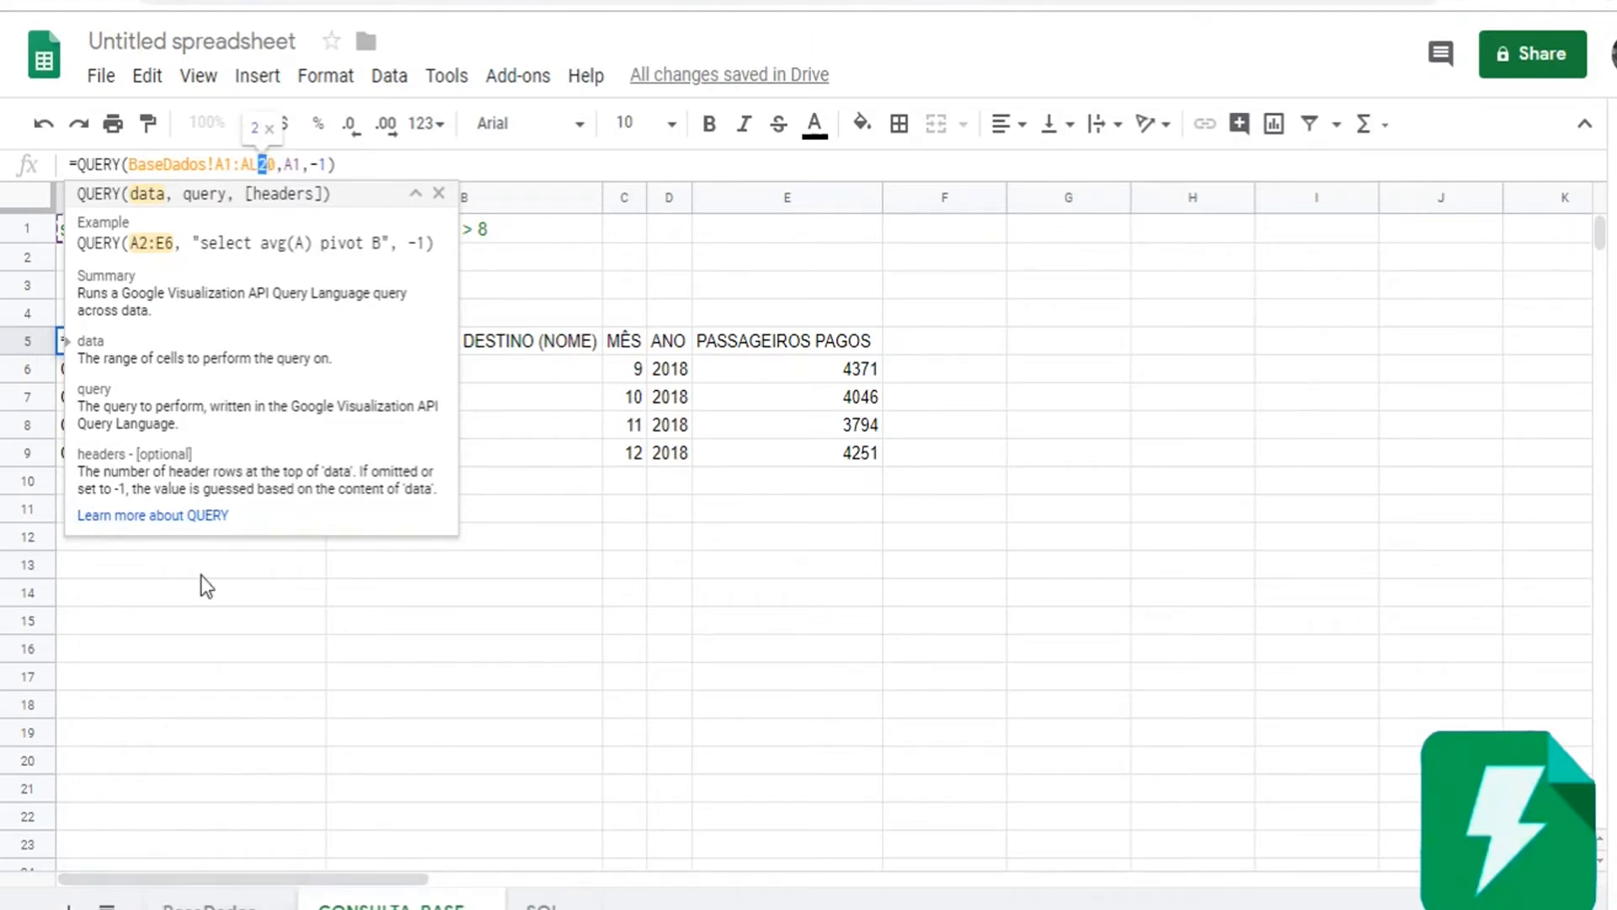
pyautogui.click(263, 166)
pyautogui.click(210, 907)
pyautogui.moveTo(28, 240); pyautogui.dragTo(42, 795)
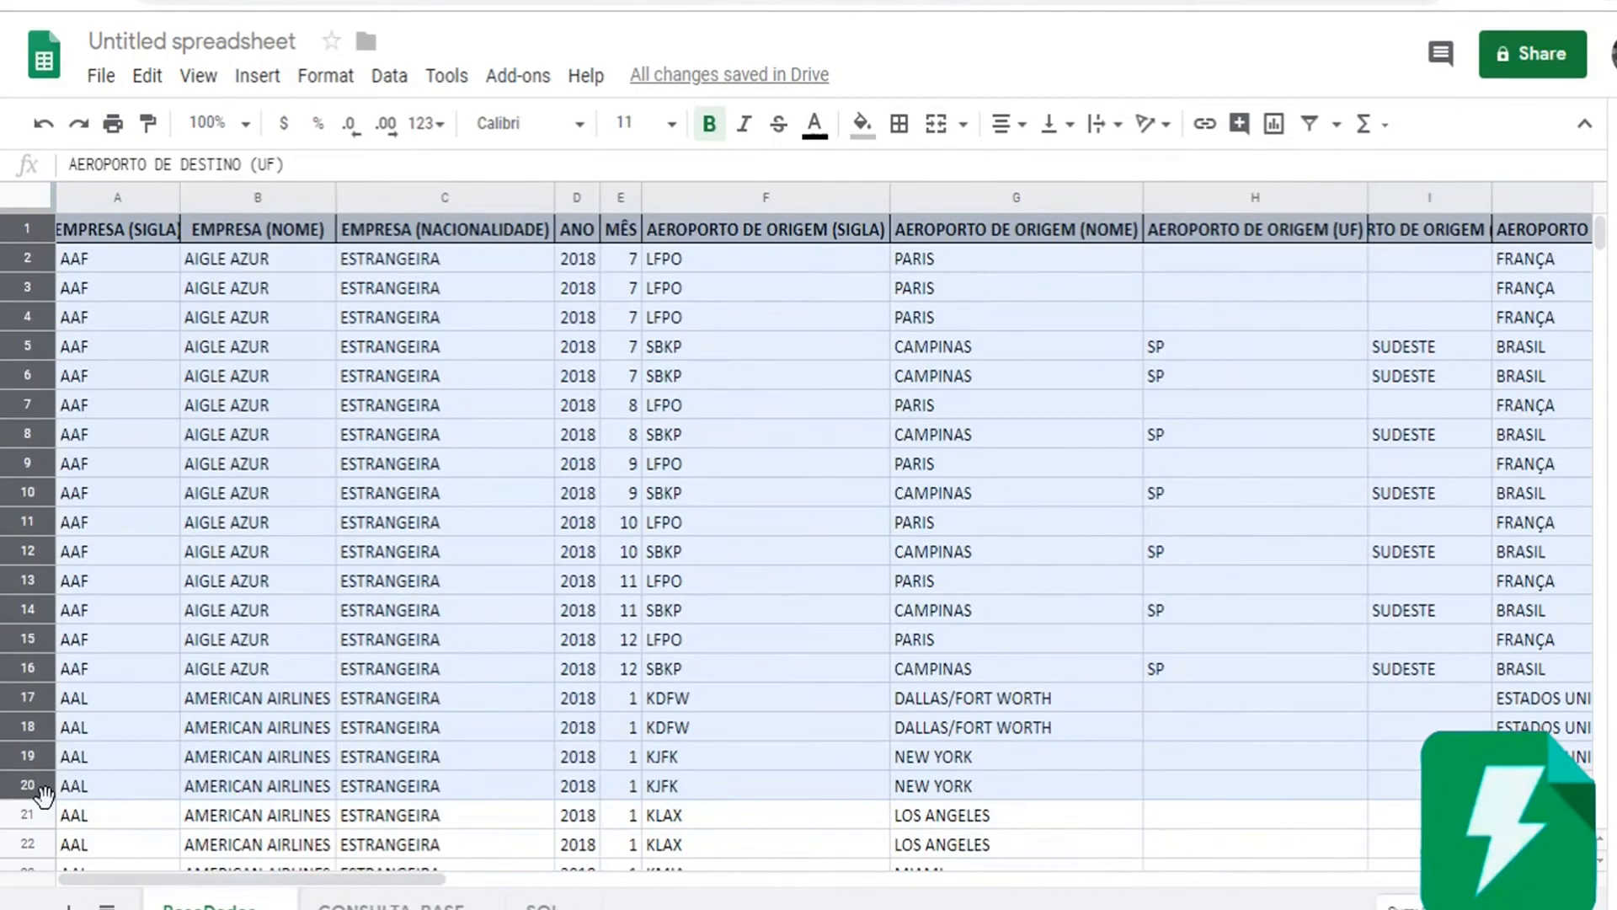
pyautogui.scroll(-15, 104, 755)
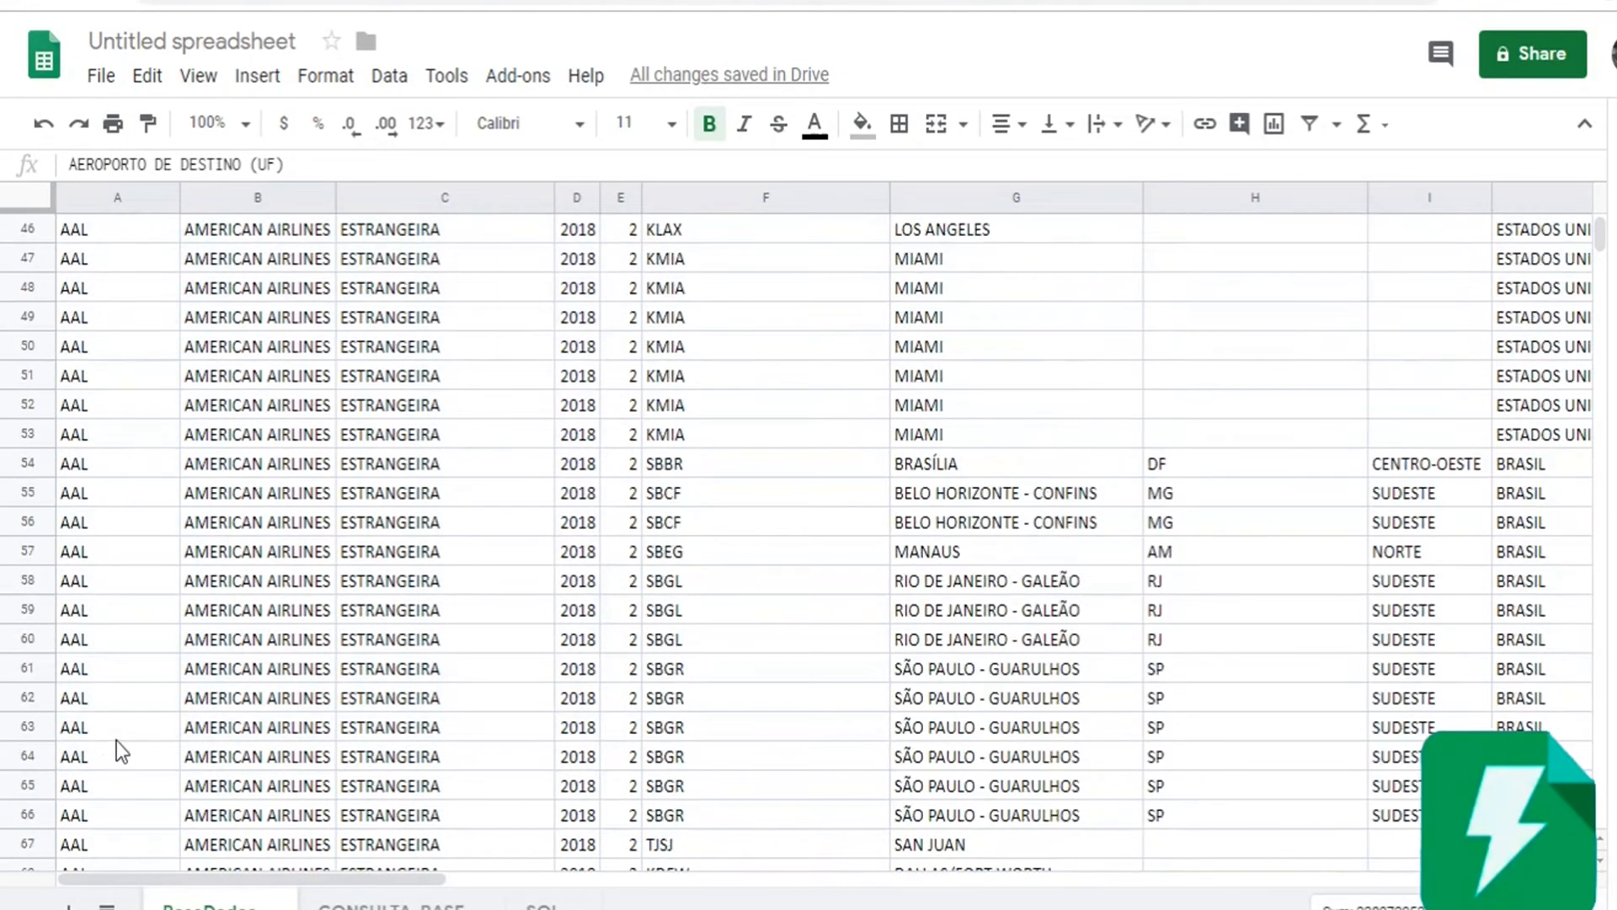
pyautogui.scroll(15, 118, 740)
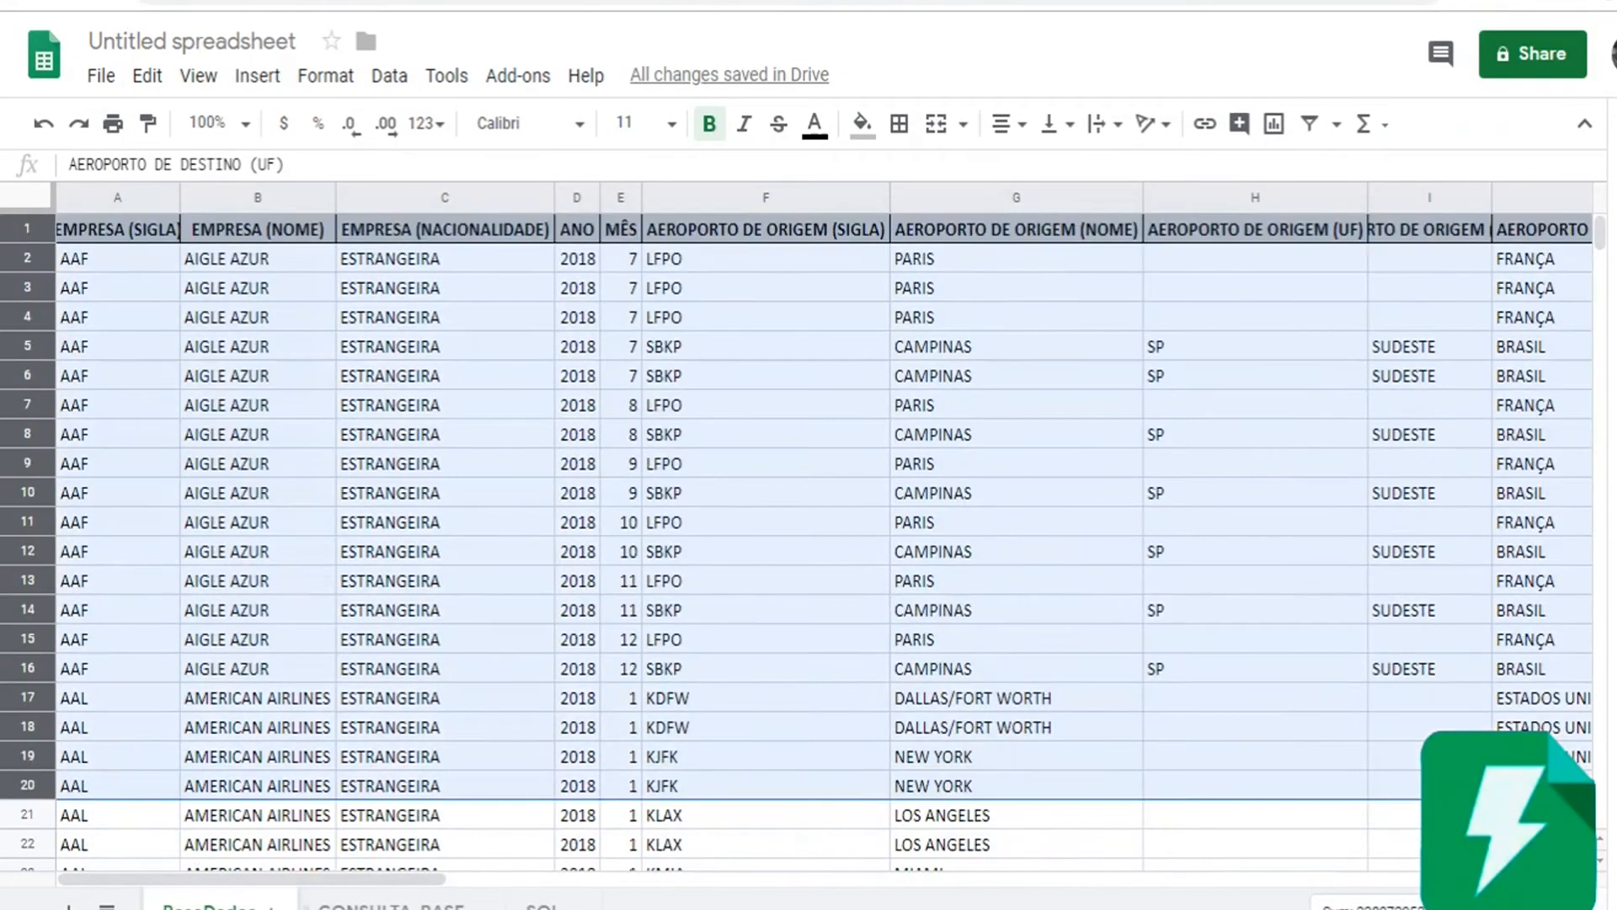
pyautogui.click(391, 906)
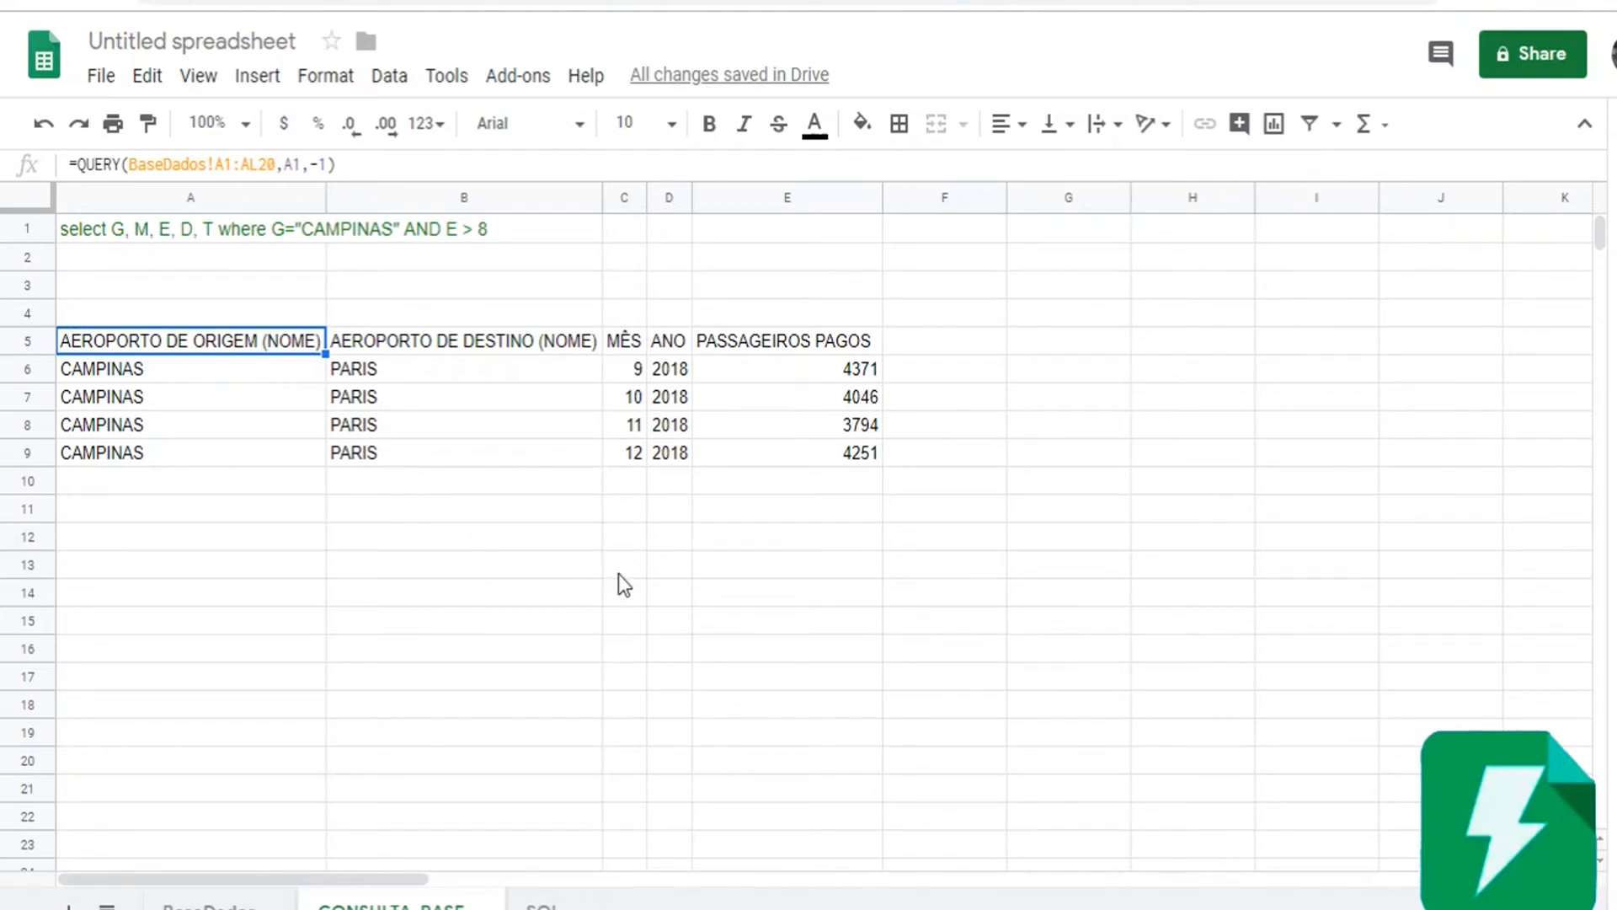
# Look through the column headers of the BaseDados sheet to locate the DECOLAGENS column and its column letter
pyautogui.click(479, 488)
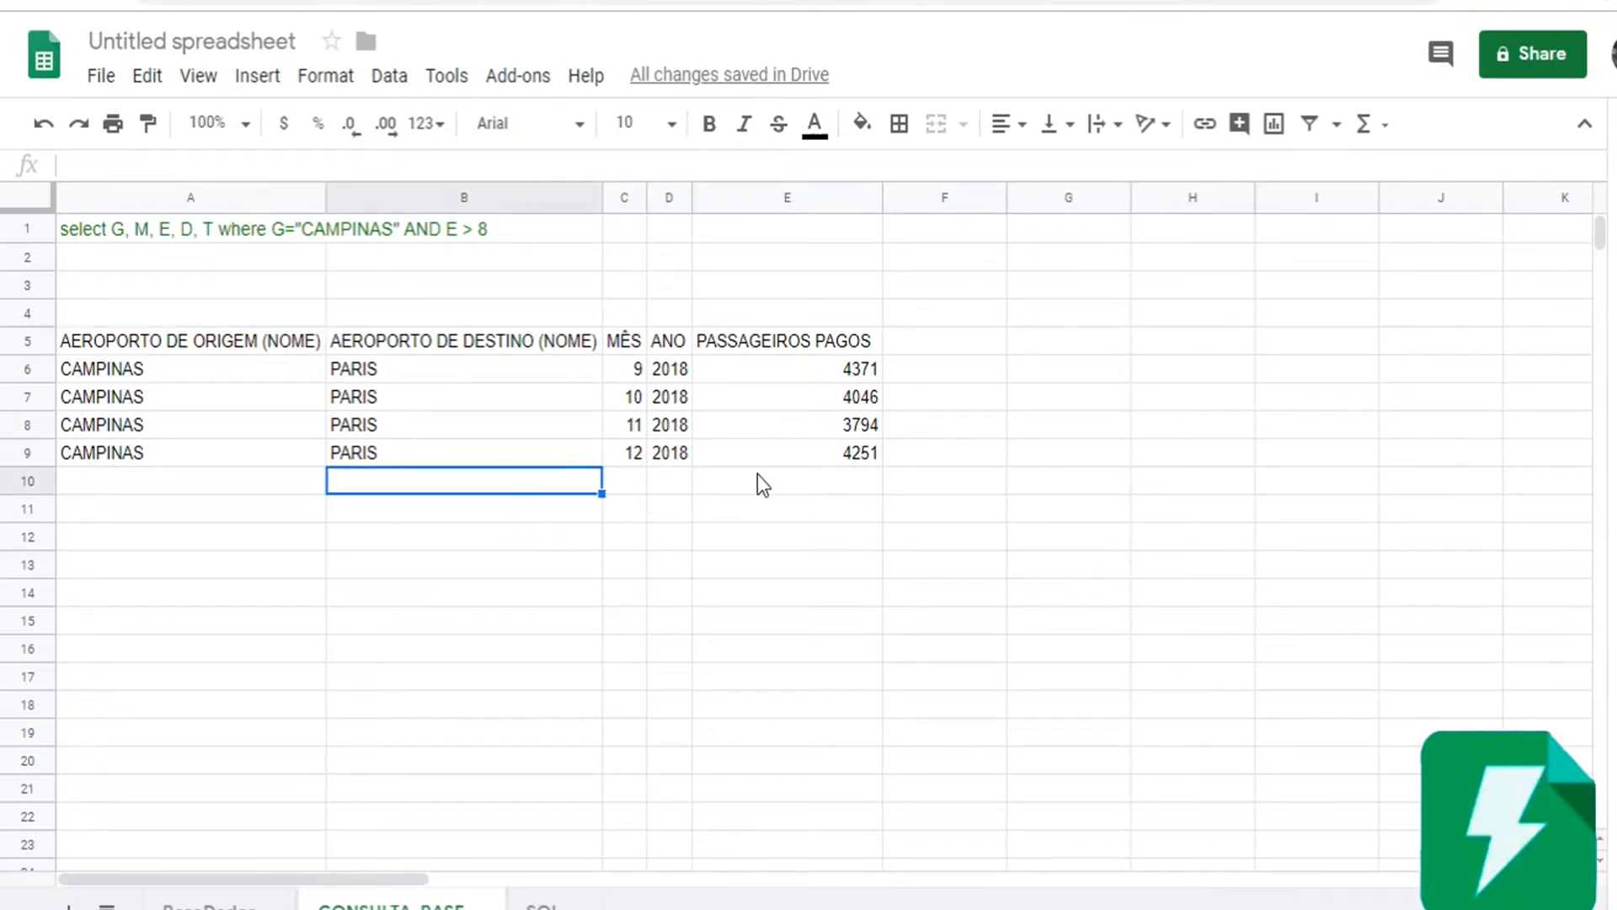
pyautogui.click(623, 430)
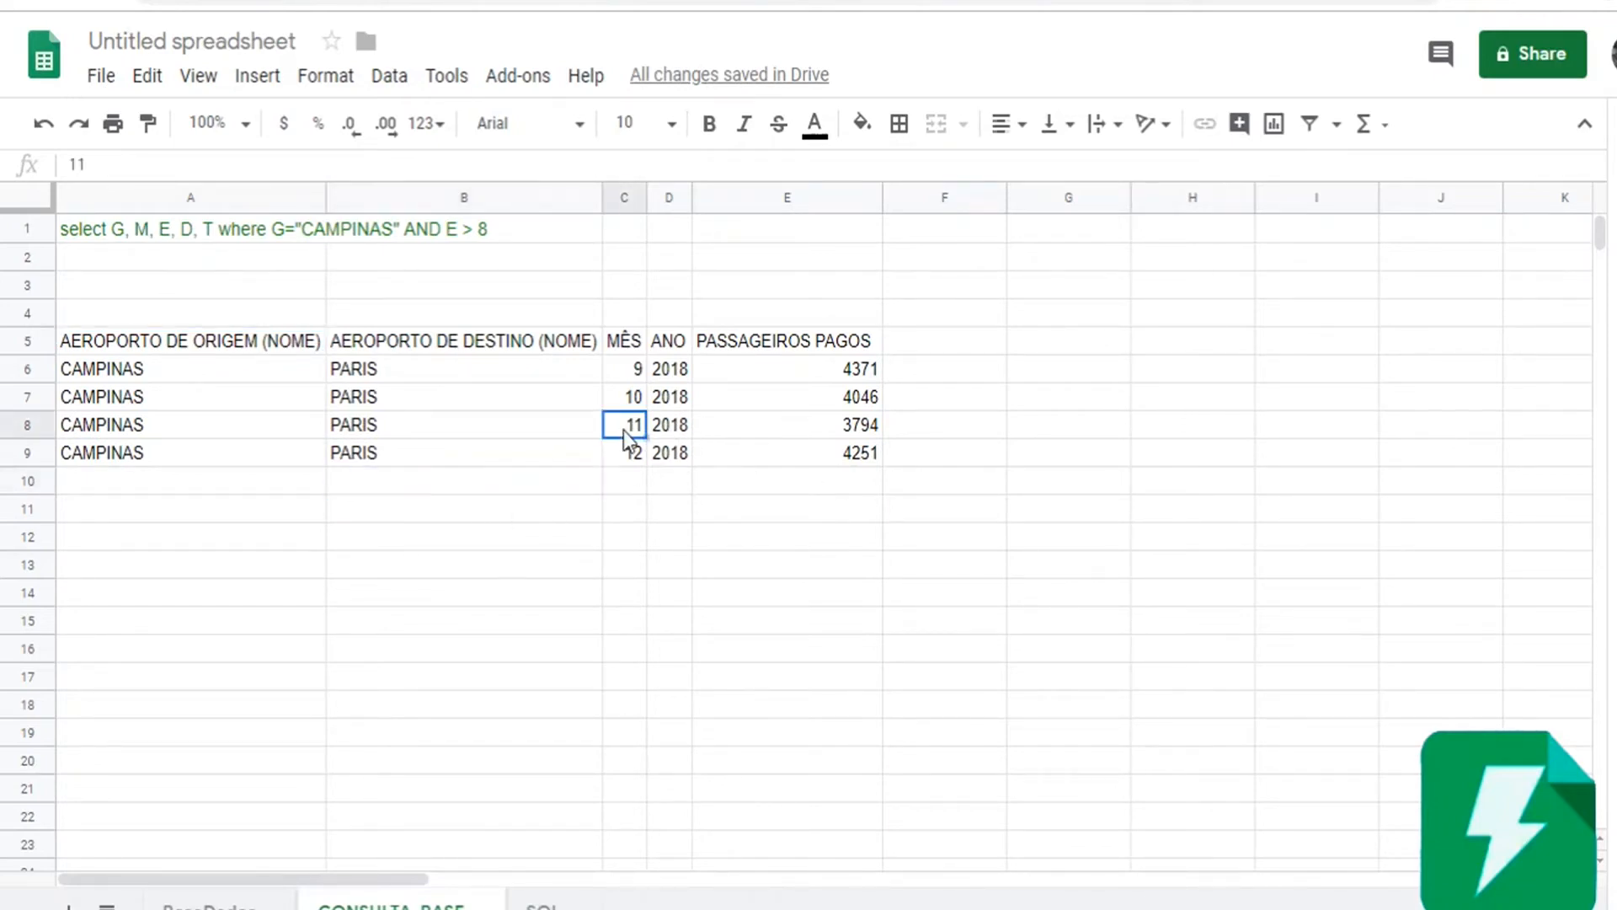
pyautogui.click(787, 423)
pyautogui.click(821, 347)
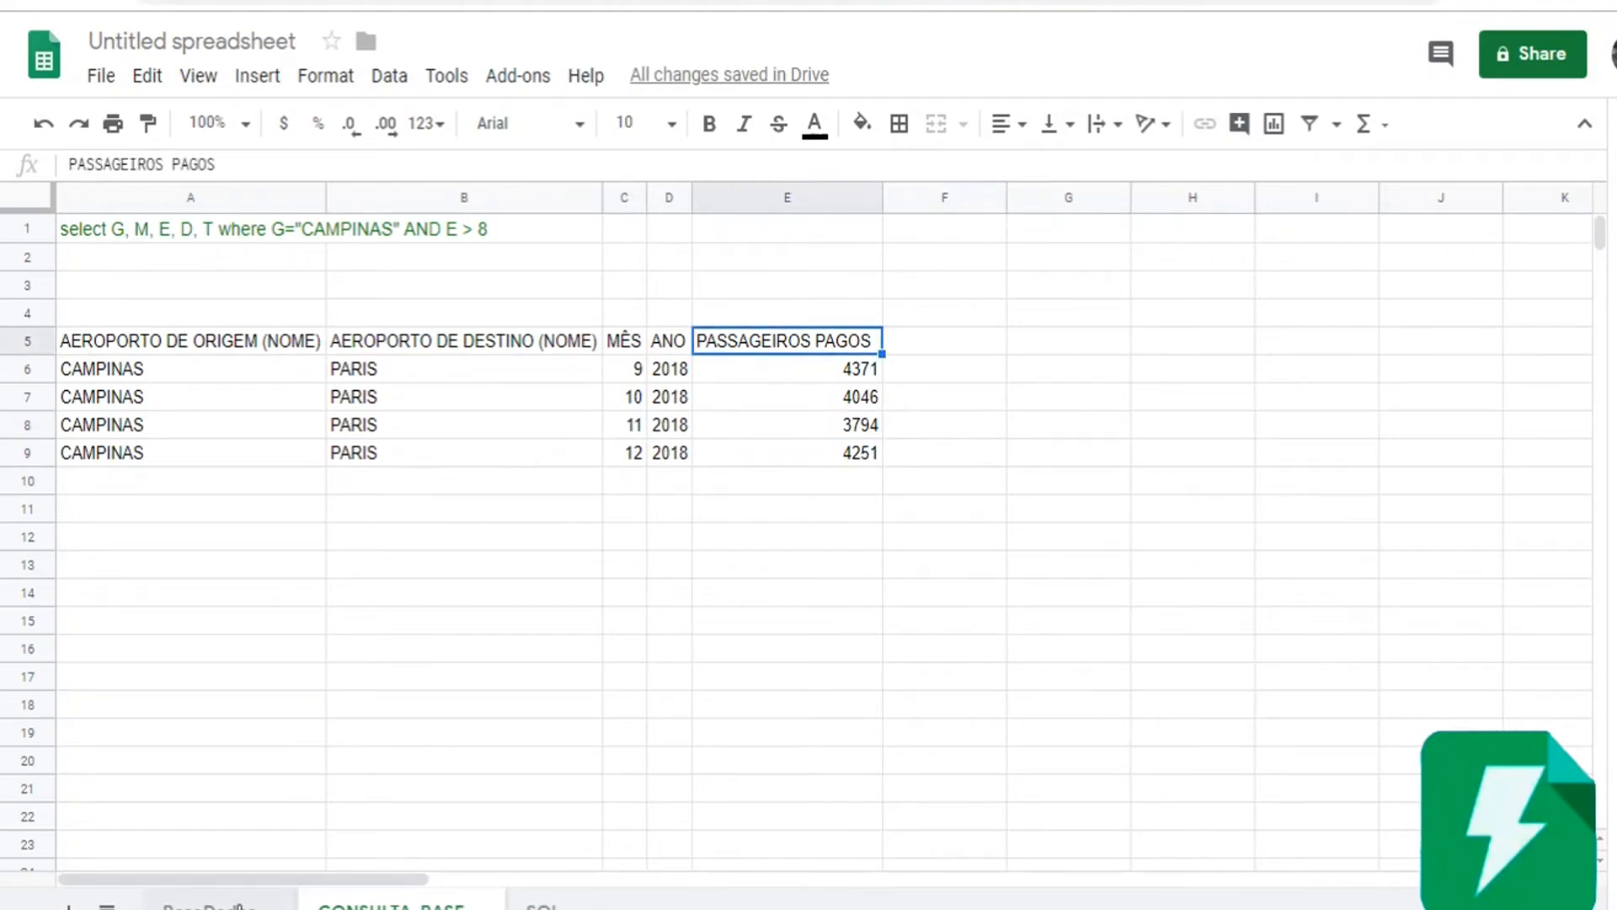
pyautogui.click(240, 905)
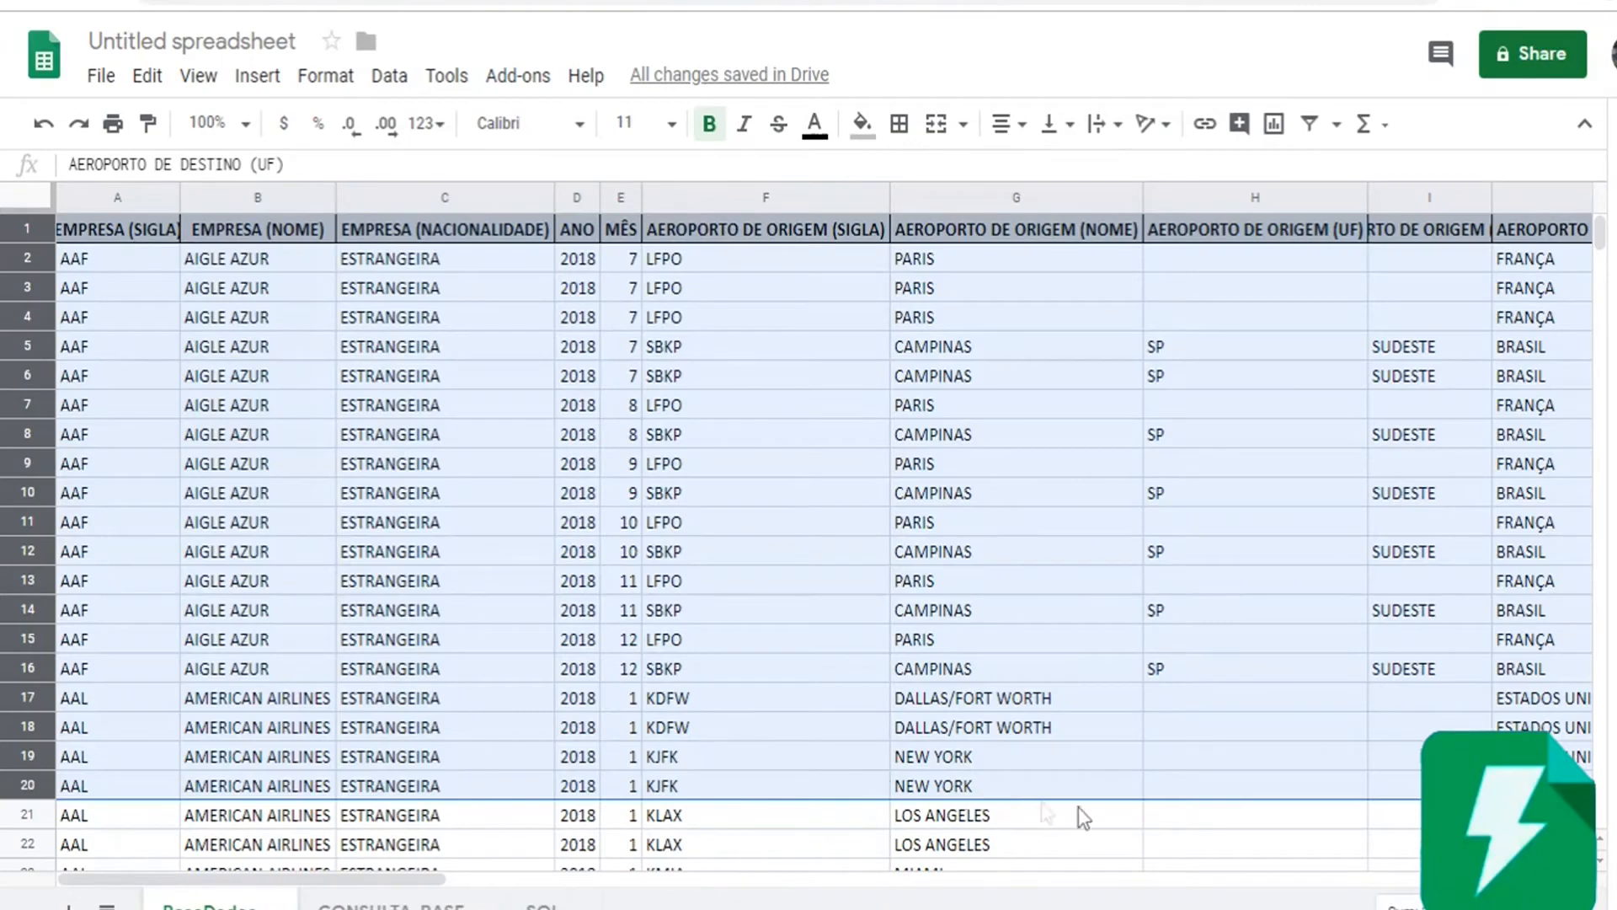
pyautogui.moveTo(433, 880); pyautogui.dragTo(1435, 729)
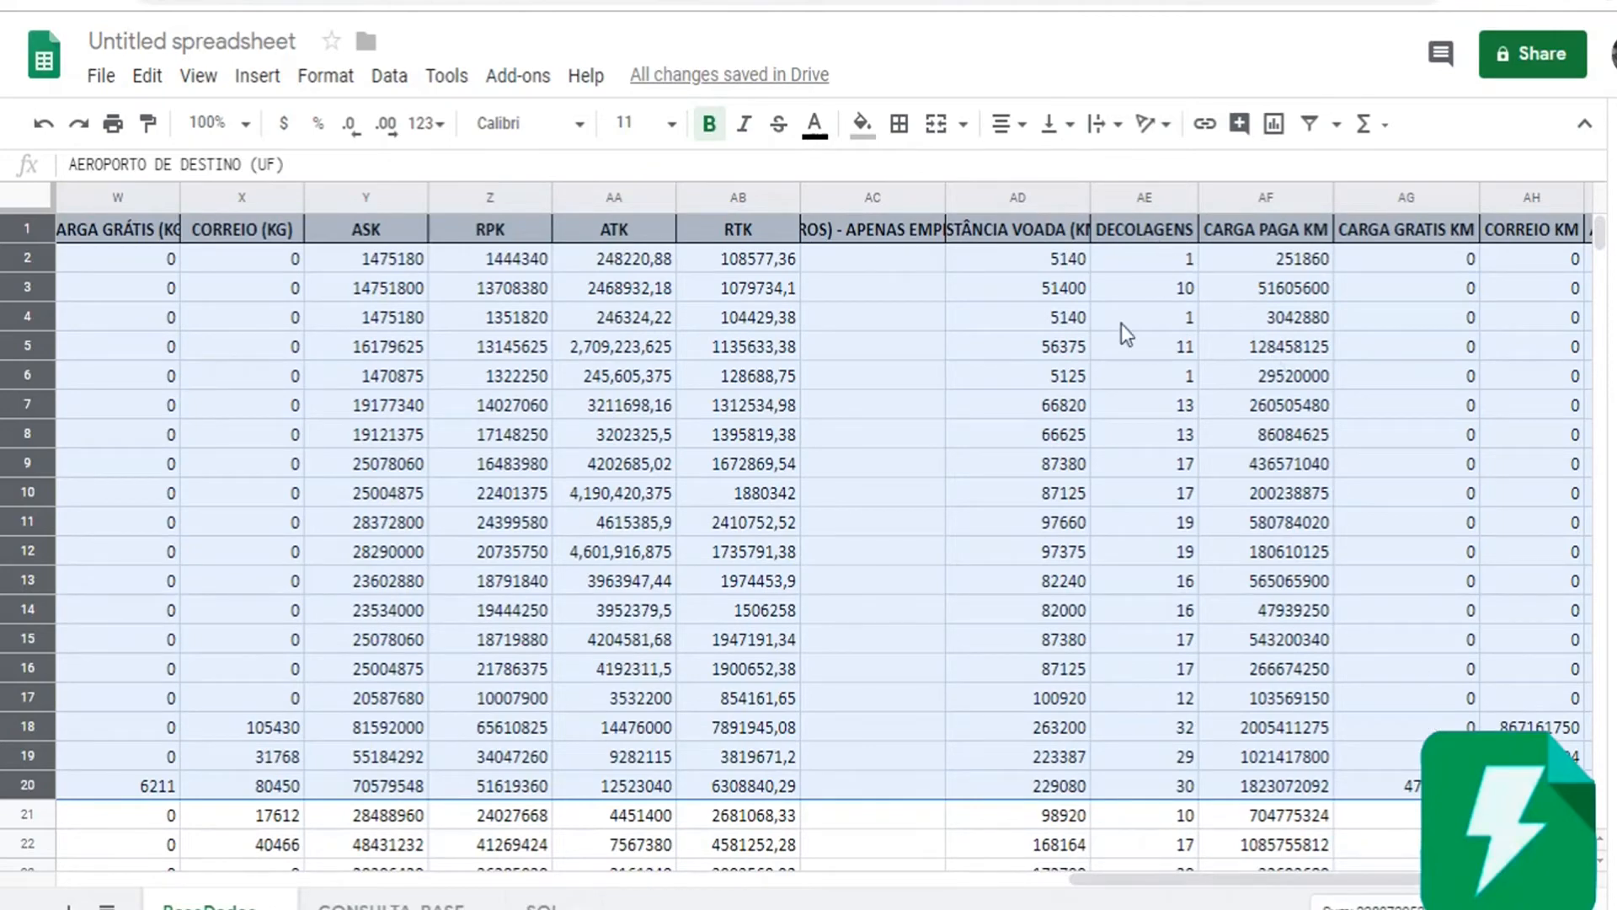
pyautogui.click(1162, 238)
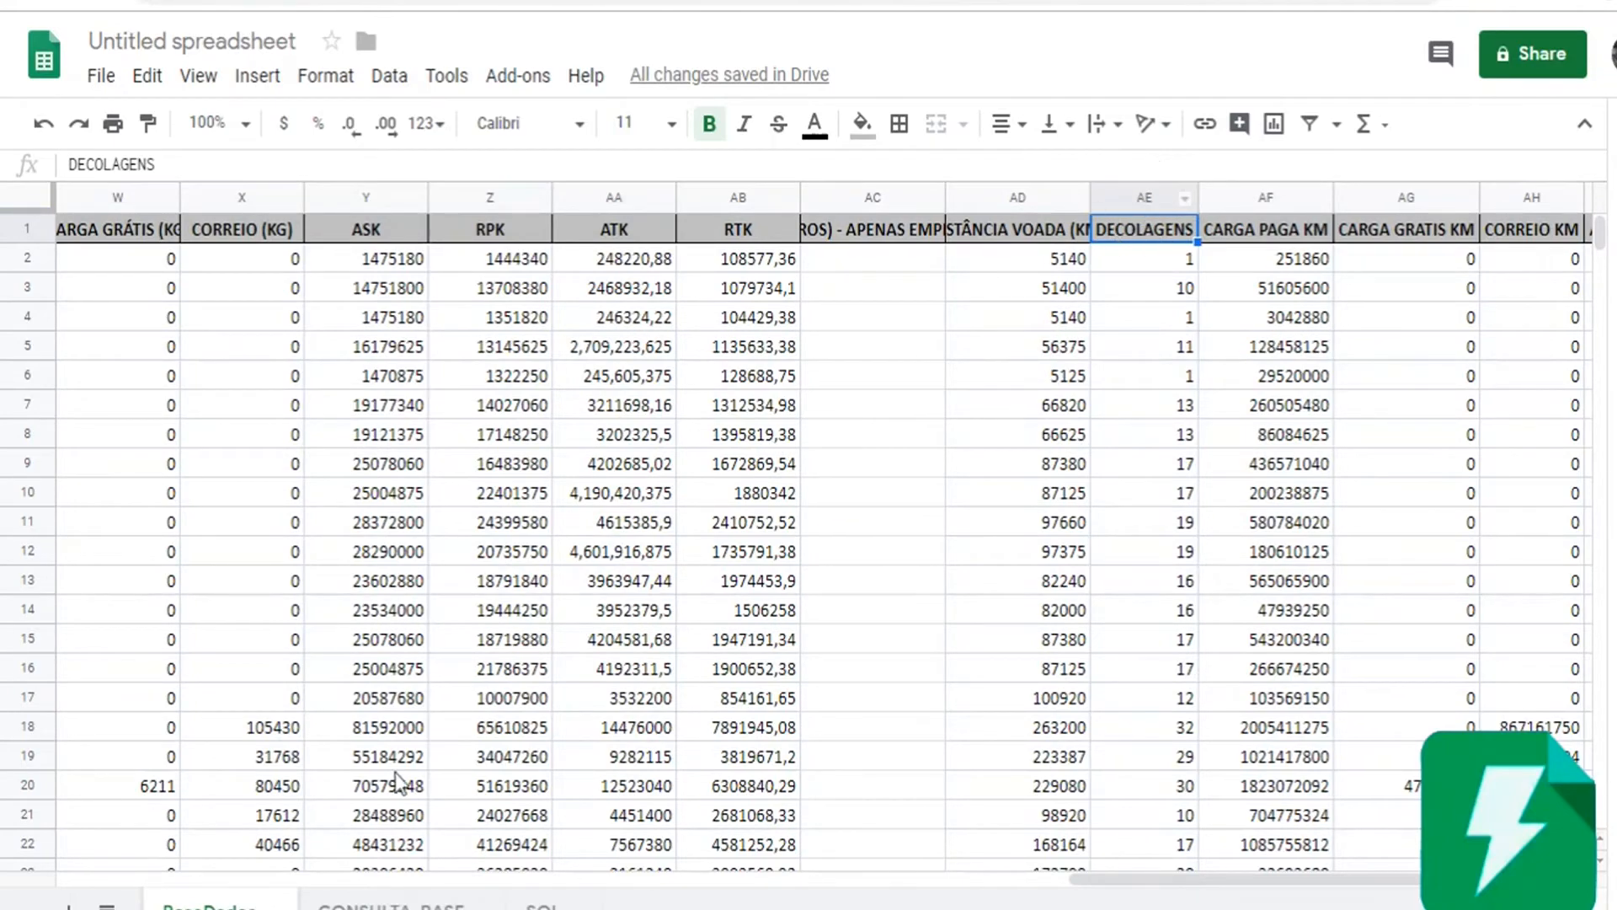
# Add column AE after T in the select list in cell A1 of CONSULTA_BASE and check the DECOLAGENS column
pyautogui.click(408, 906)
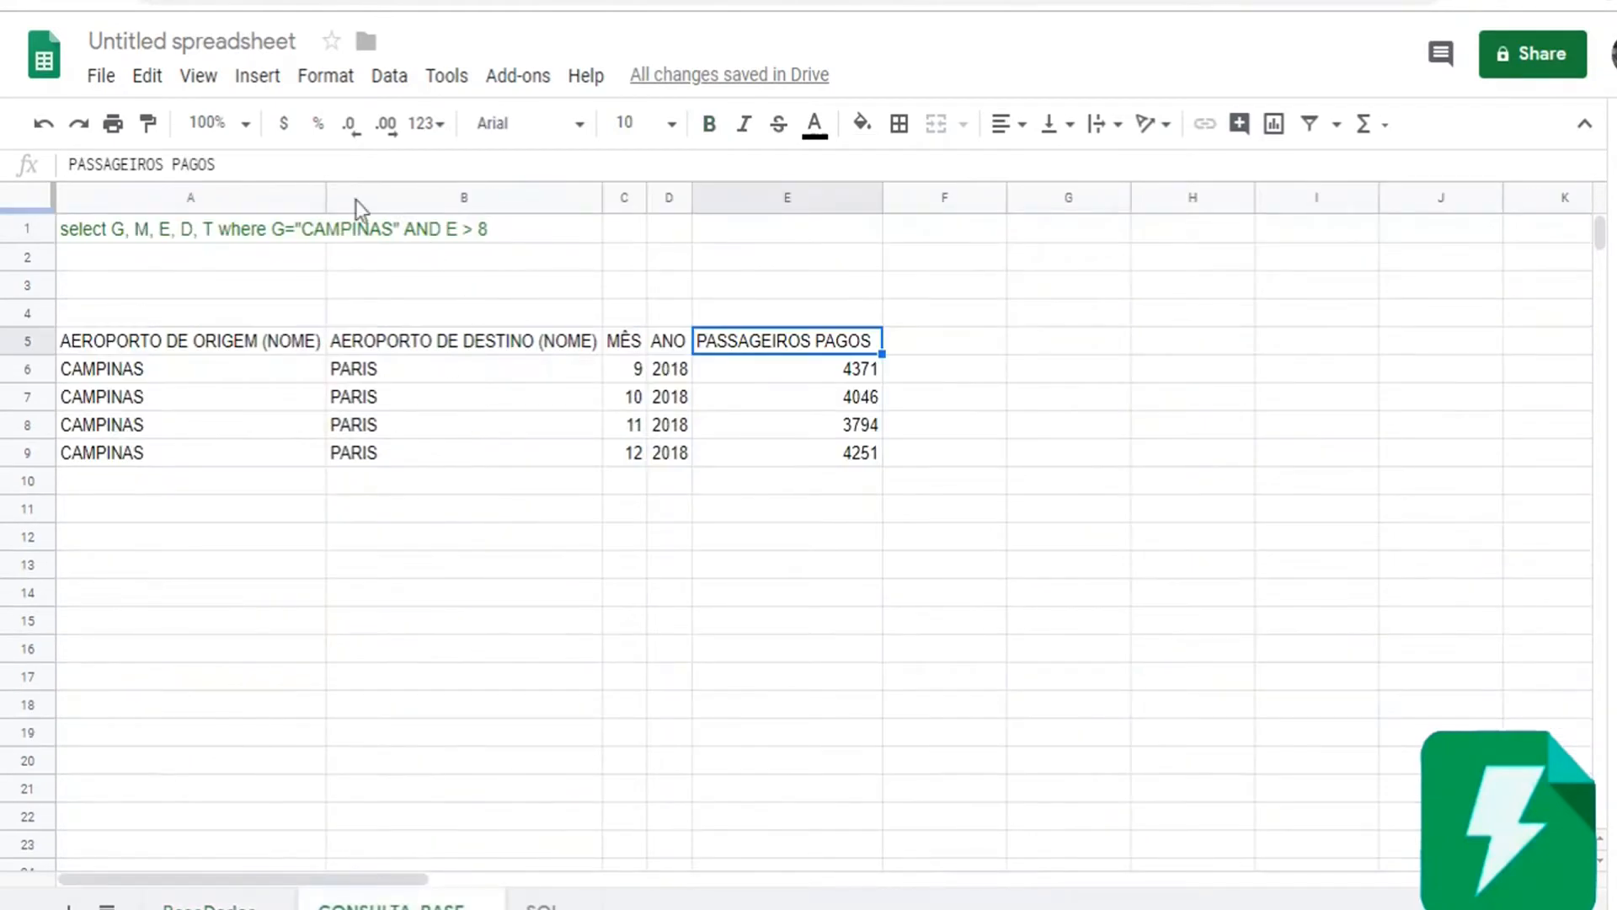
pyautogui.click(211, 236)
pyautogui.doubleClick(214, 236)
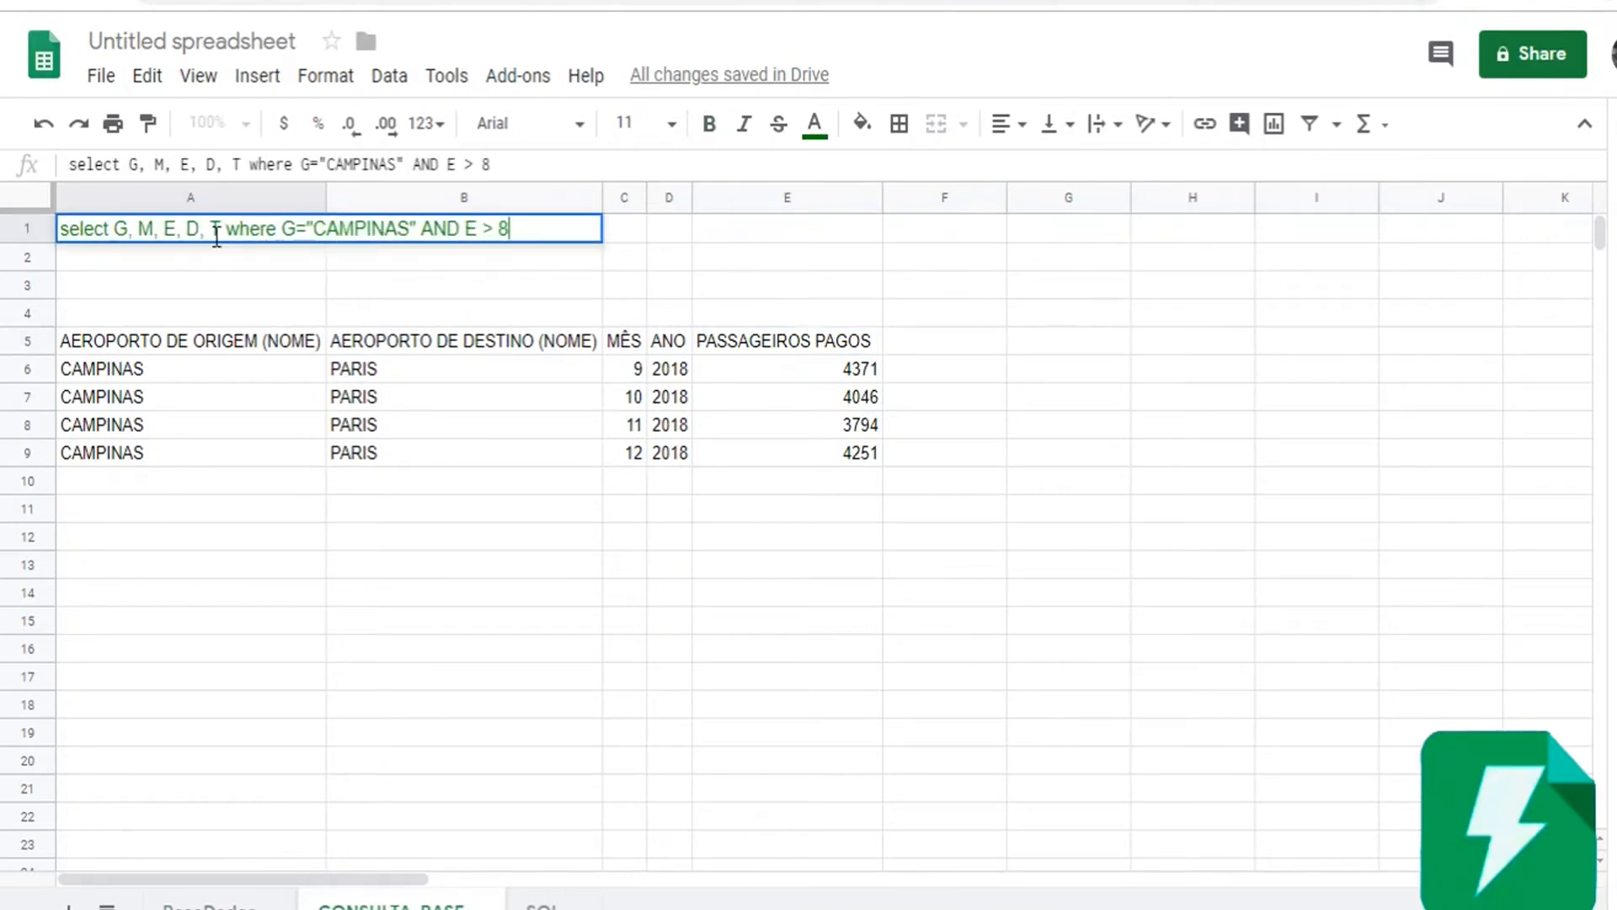
pyautogui.write(', a')
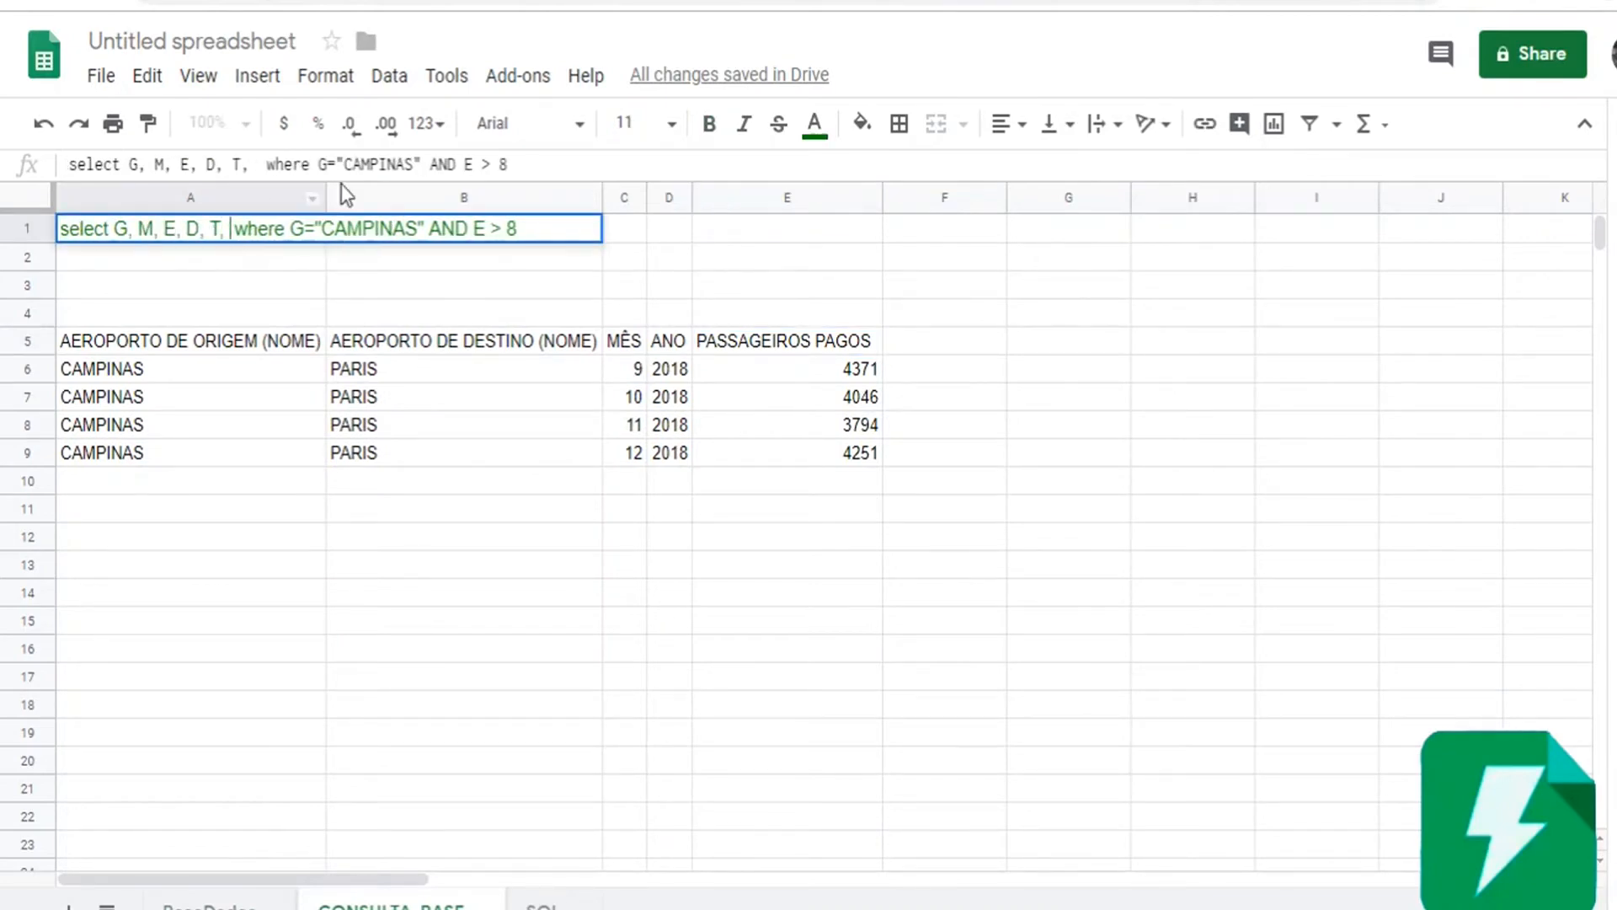
pyautogui.write('e')
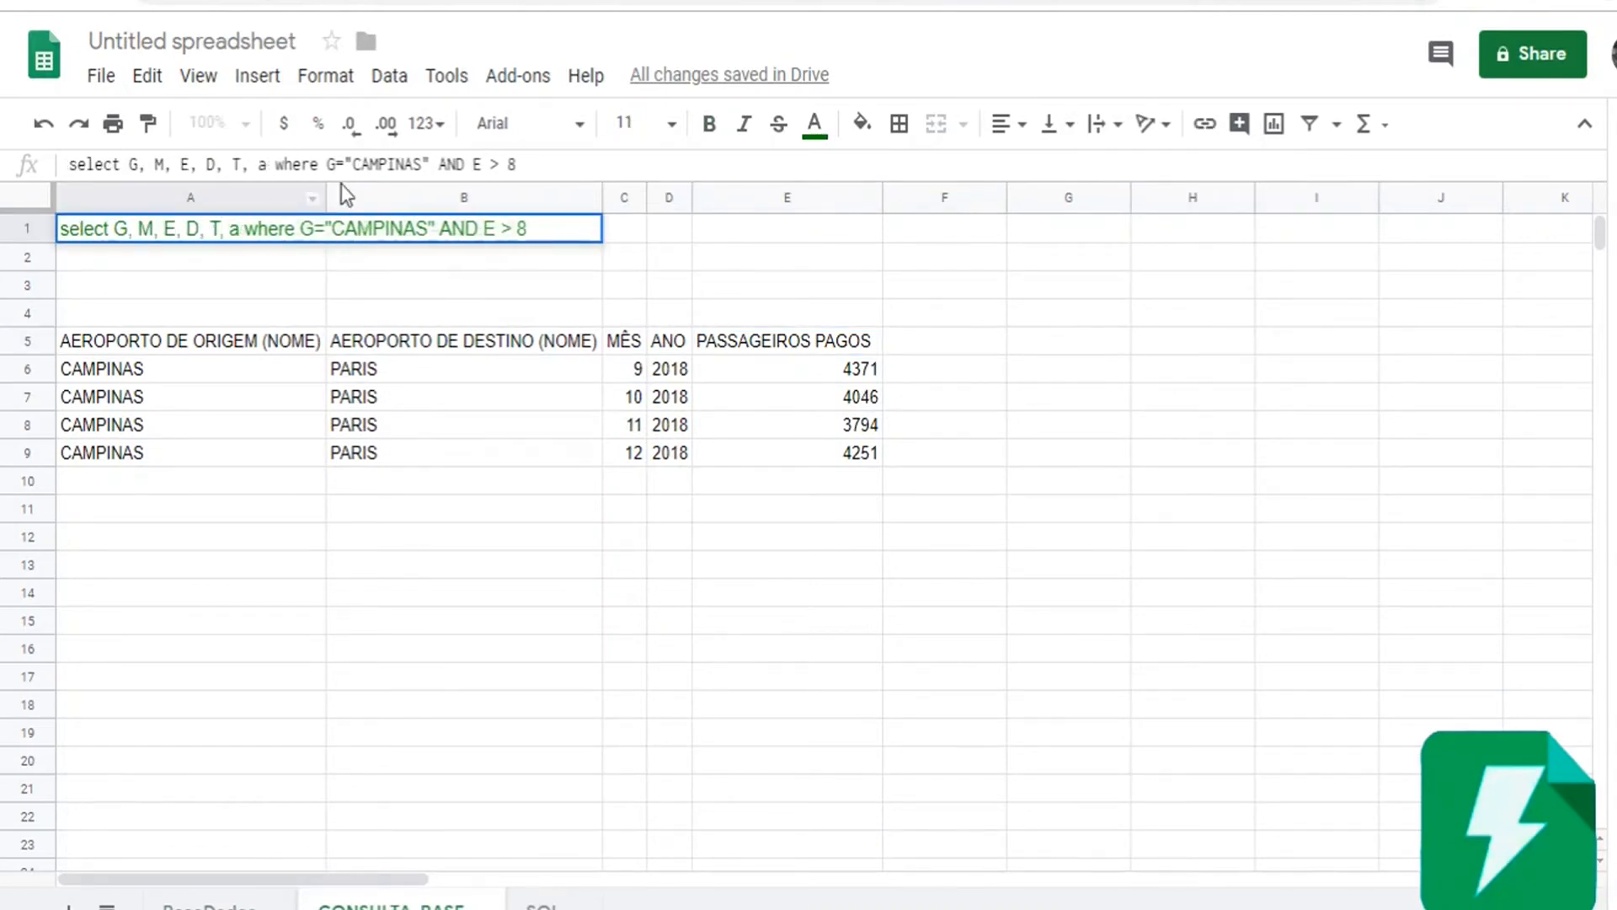
pyautogui.press('BackSpace')
pyautogui.press('BackSpace')
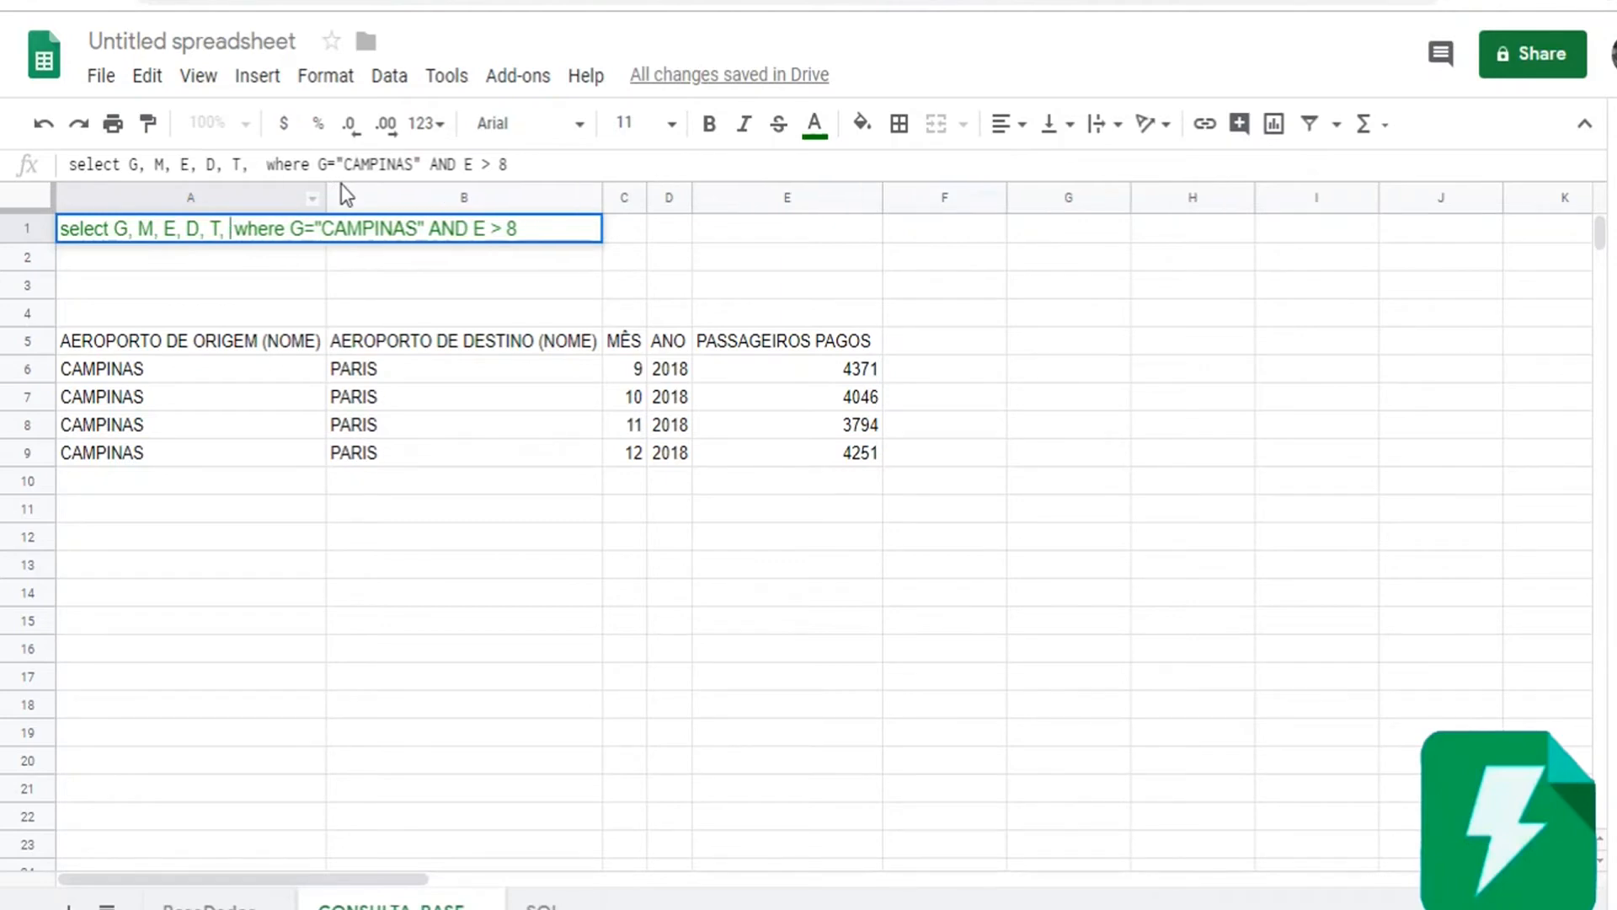
pyautogui.write('AE')
pyautogui.press('Return')
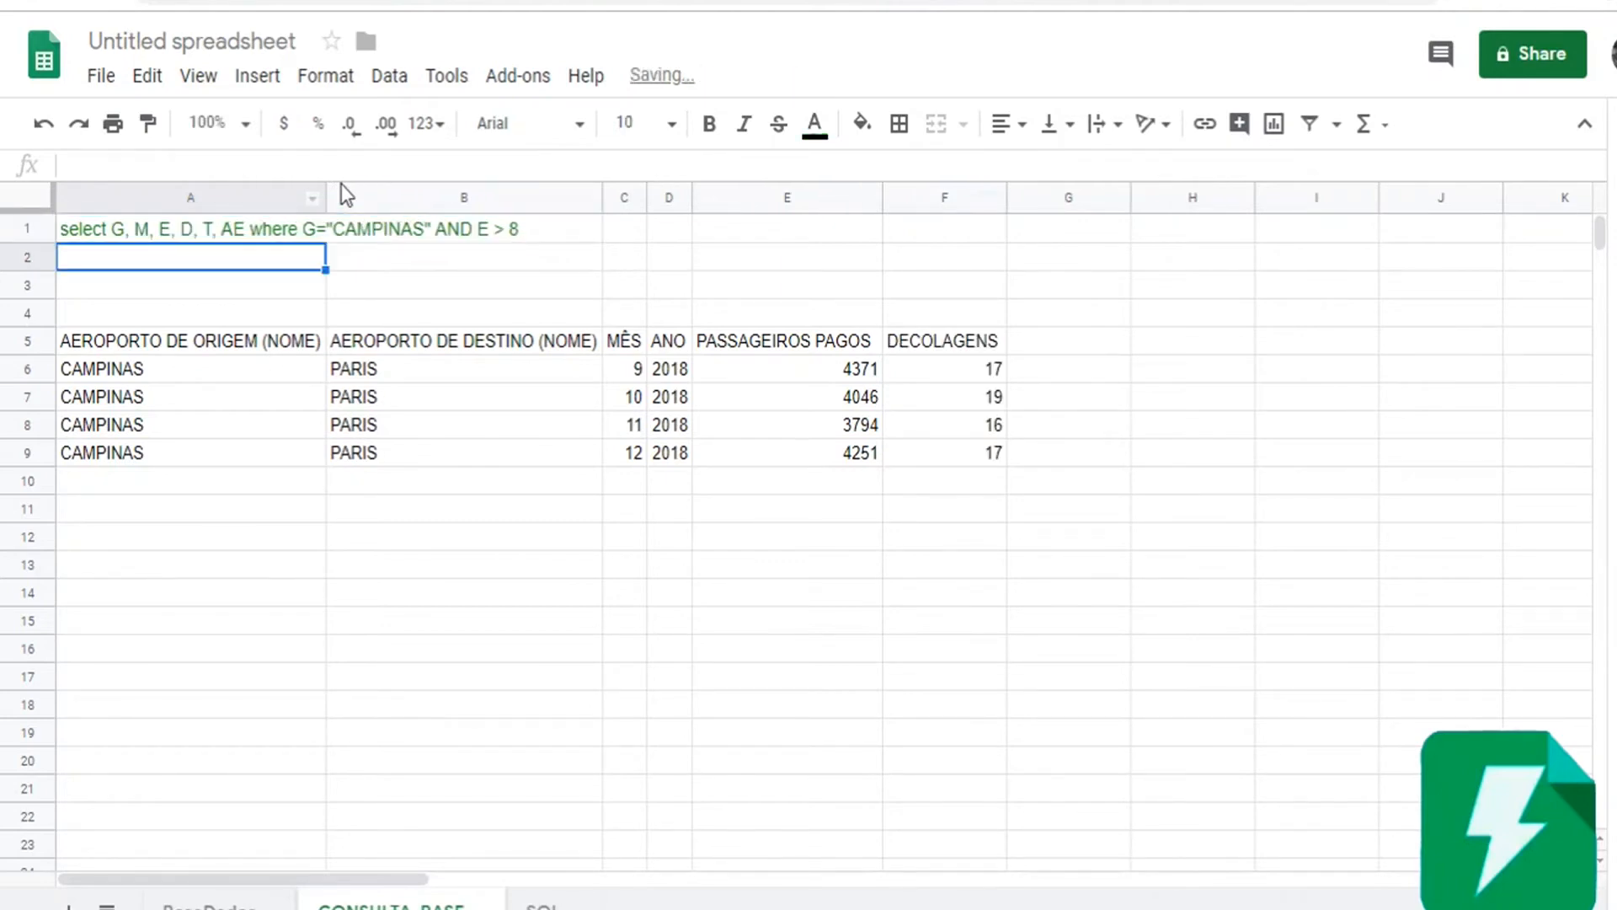
pyautogui.click(958, 345)
pyautogui.click(932, 398)
pyautogui.click(957, 426)
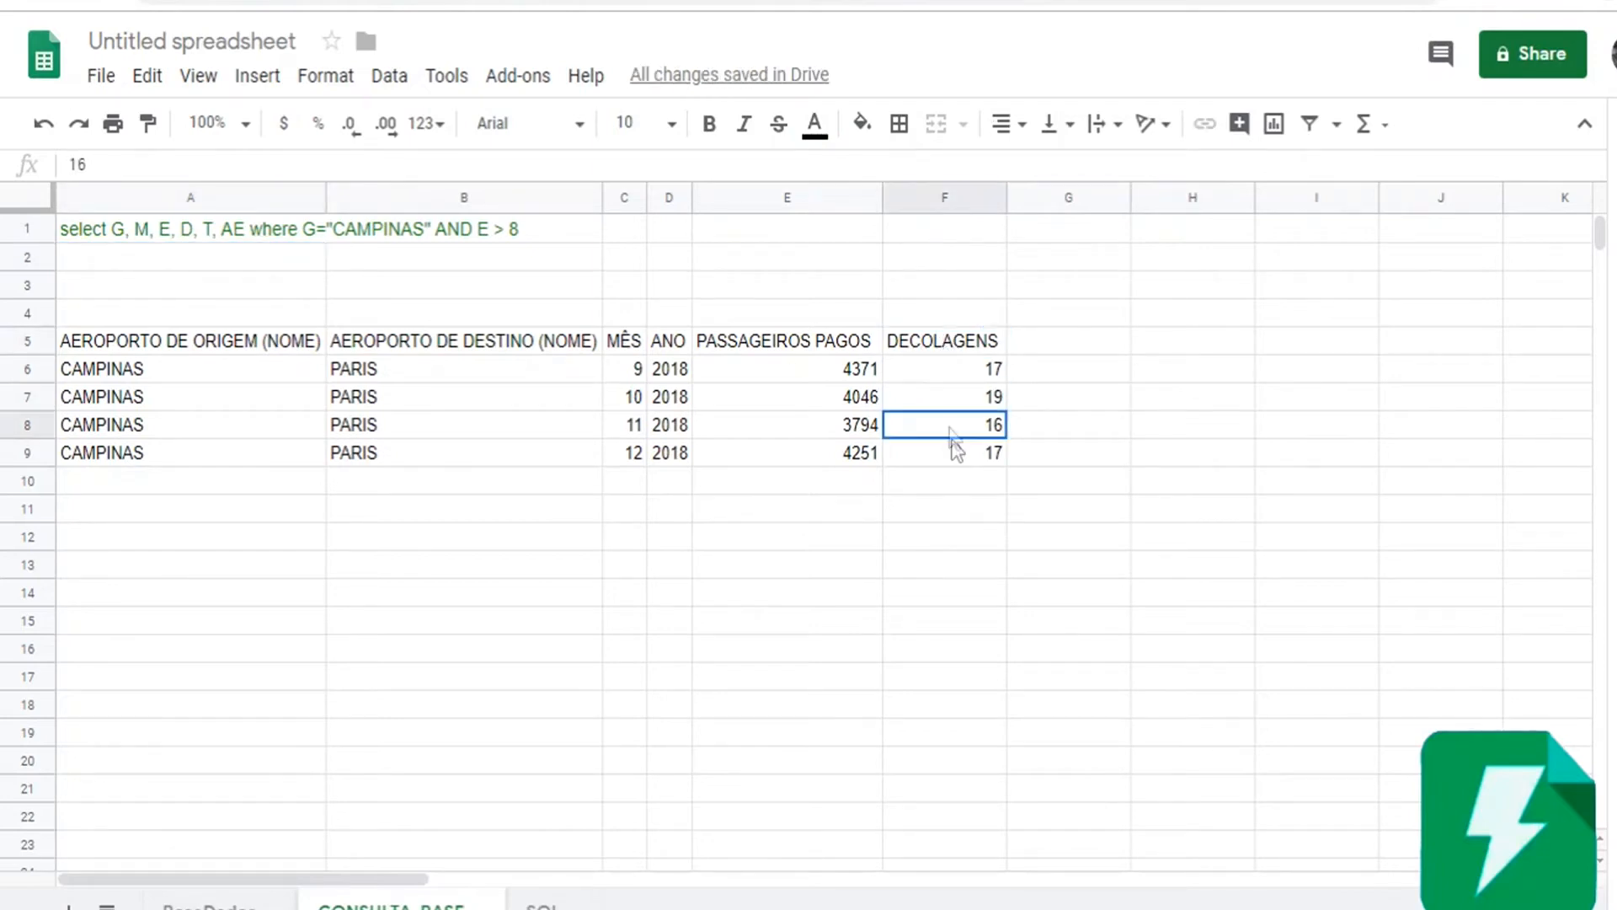
pyautogui.keyDown('shift'); pyautogui.click(952, 346); pyautogui.keyUp('shift')
# Move AE to the start of the select list in cell A1, before G, and check the first result column
pyautogui.doubleClick(242, 235)
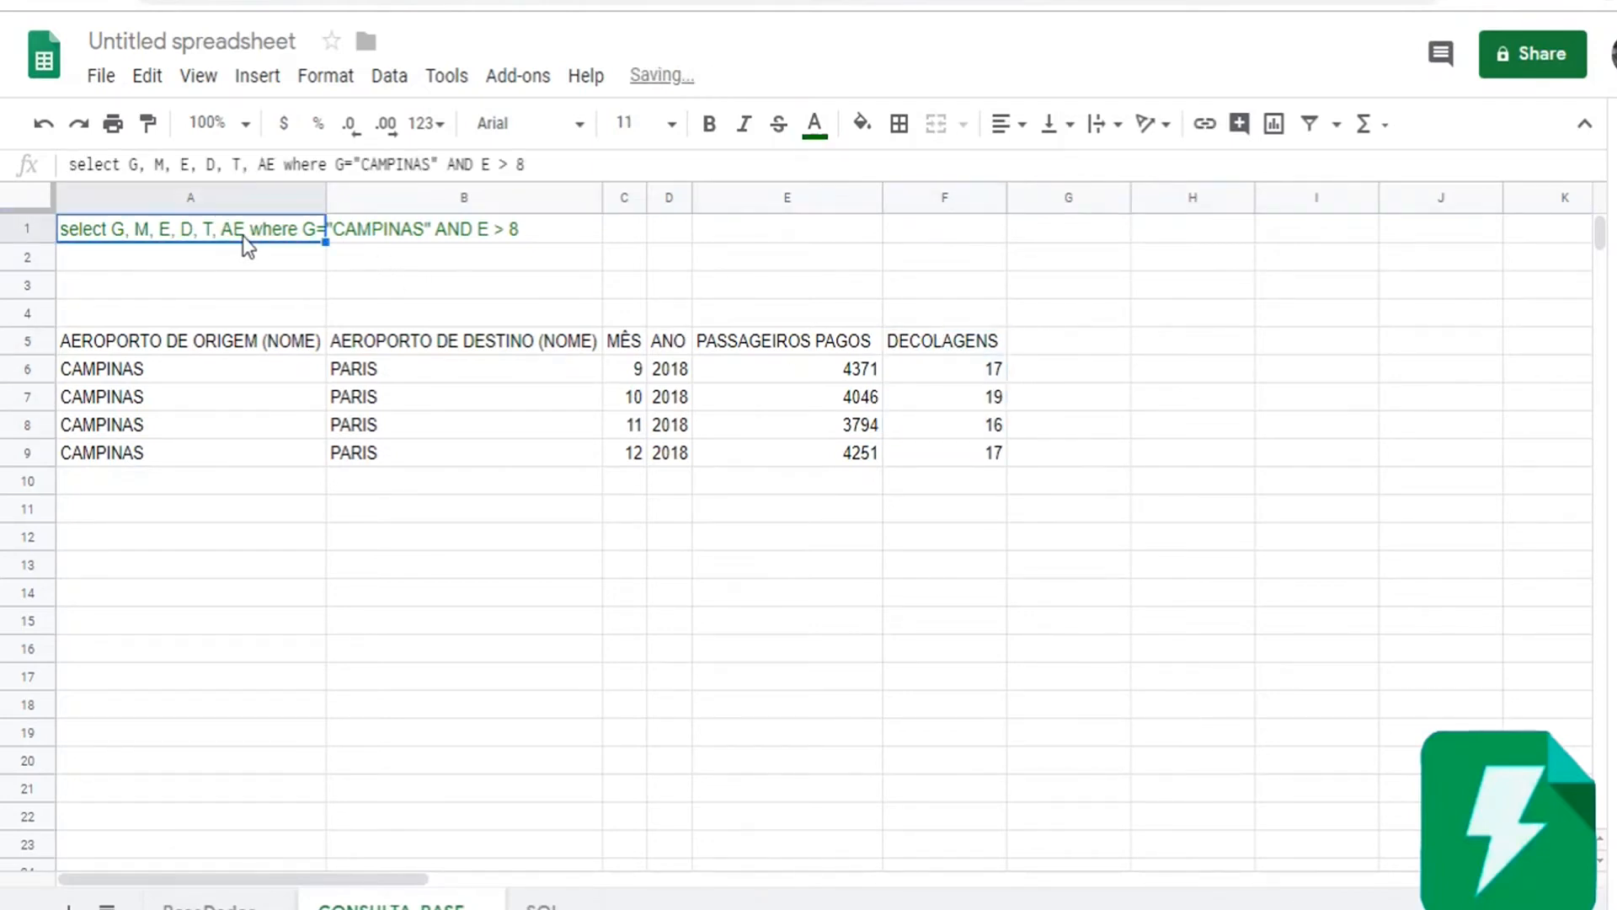
pyautogui.moveTo(259, 233); pyautogui.dragTo(234, 230)
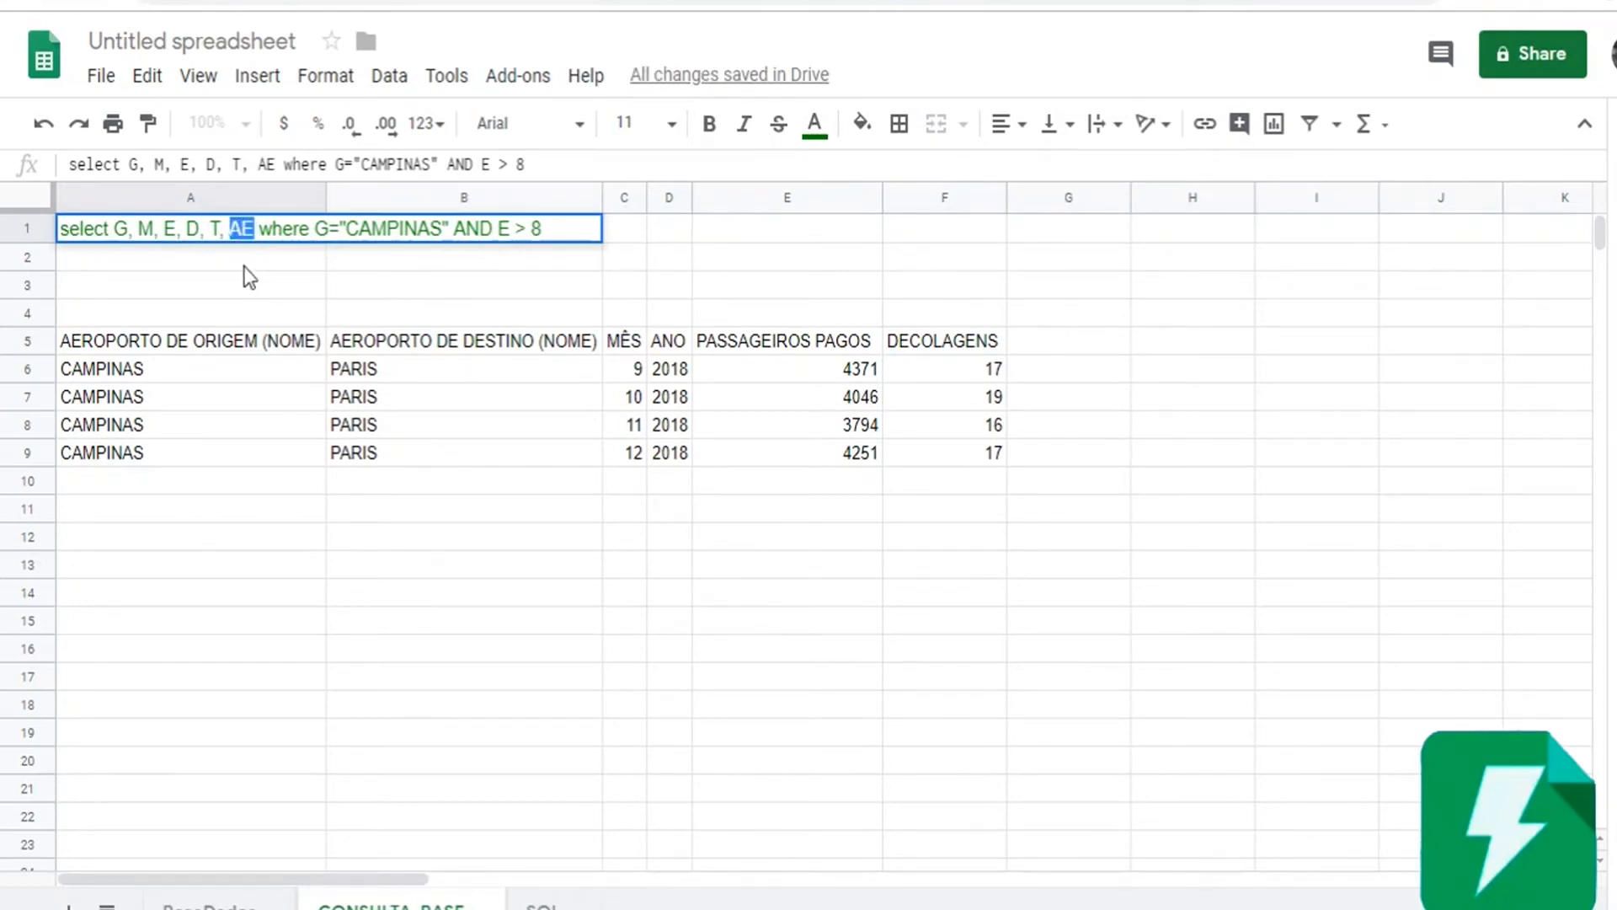
pyautogui.press('BackSpace')
pyautogui.press('BackSpace')
pyautogui.press('BackSpace')
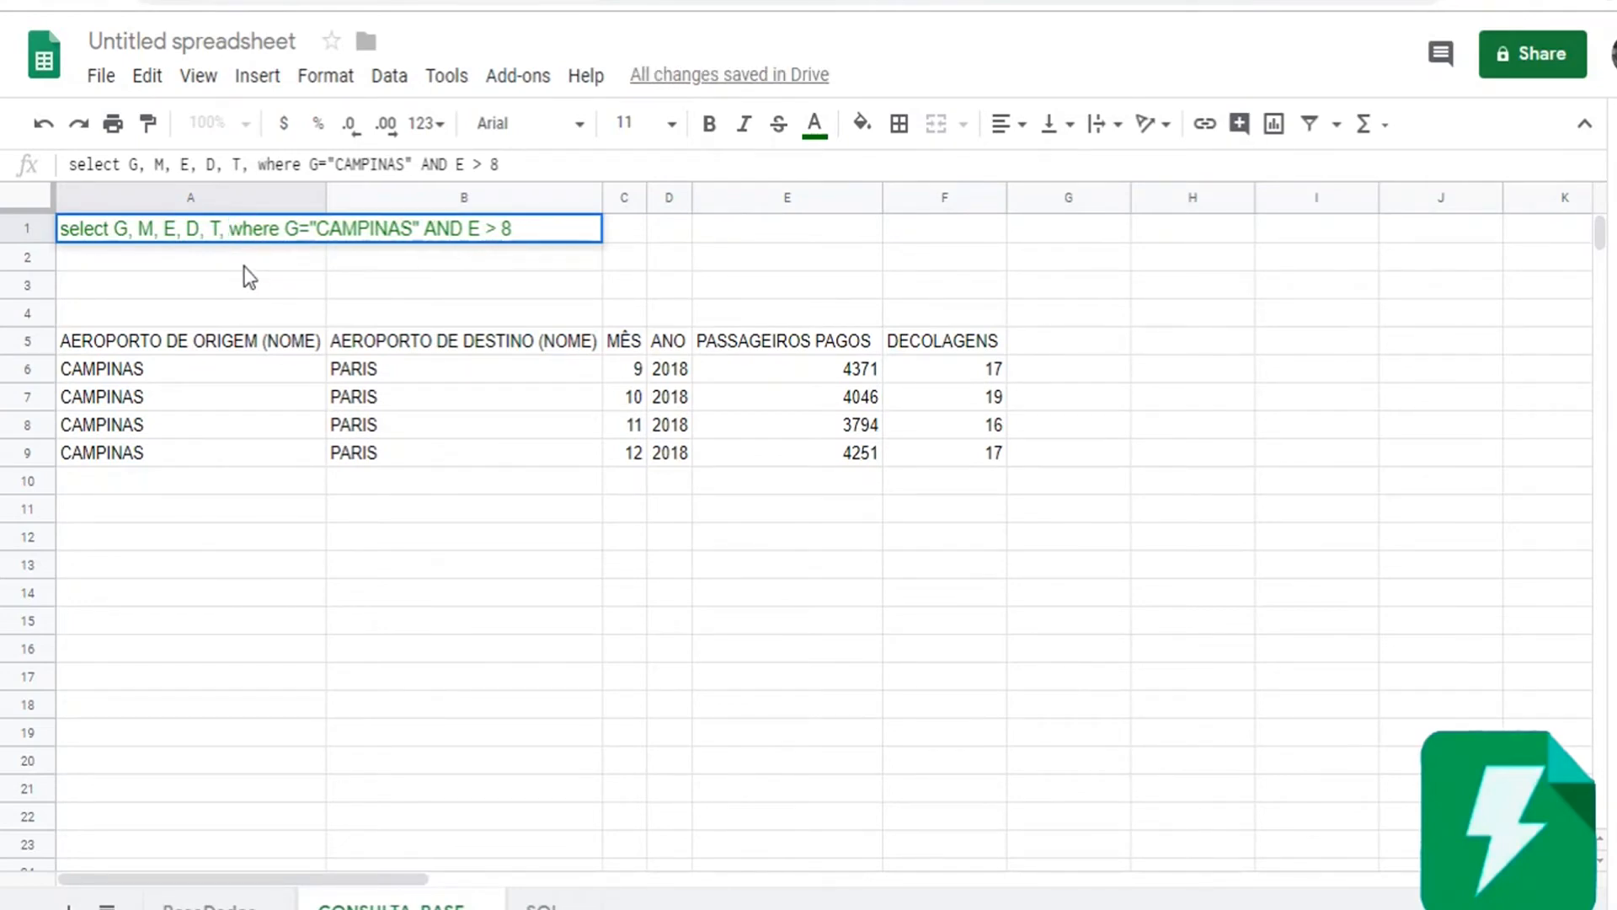
pyautogui.click(115, 229)
pyautogui.write('AE')
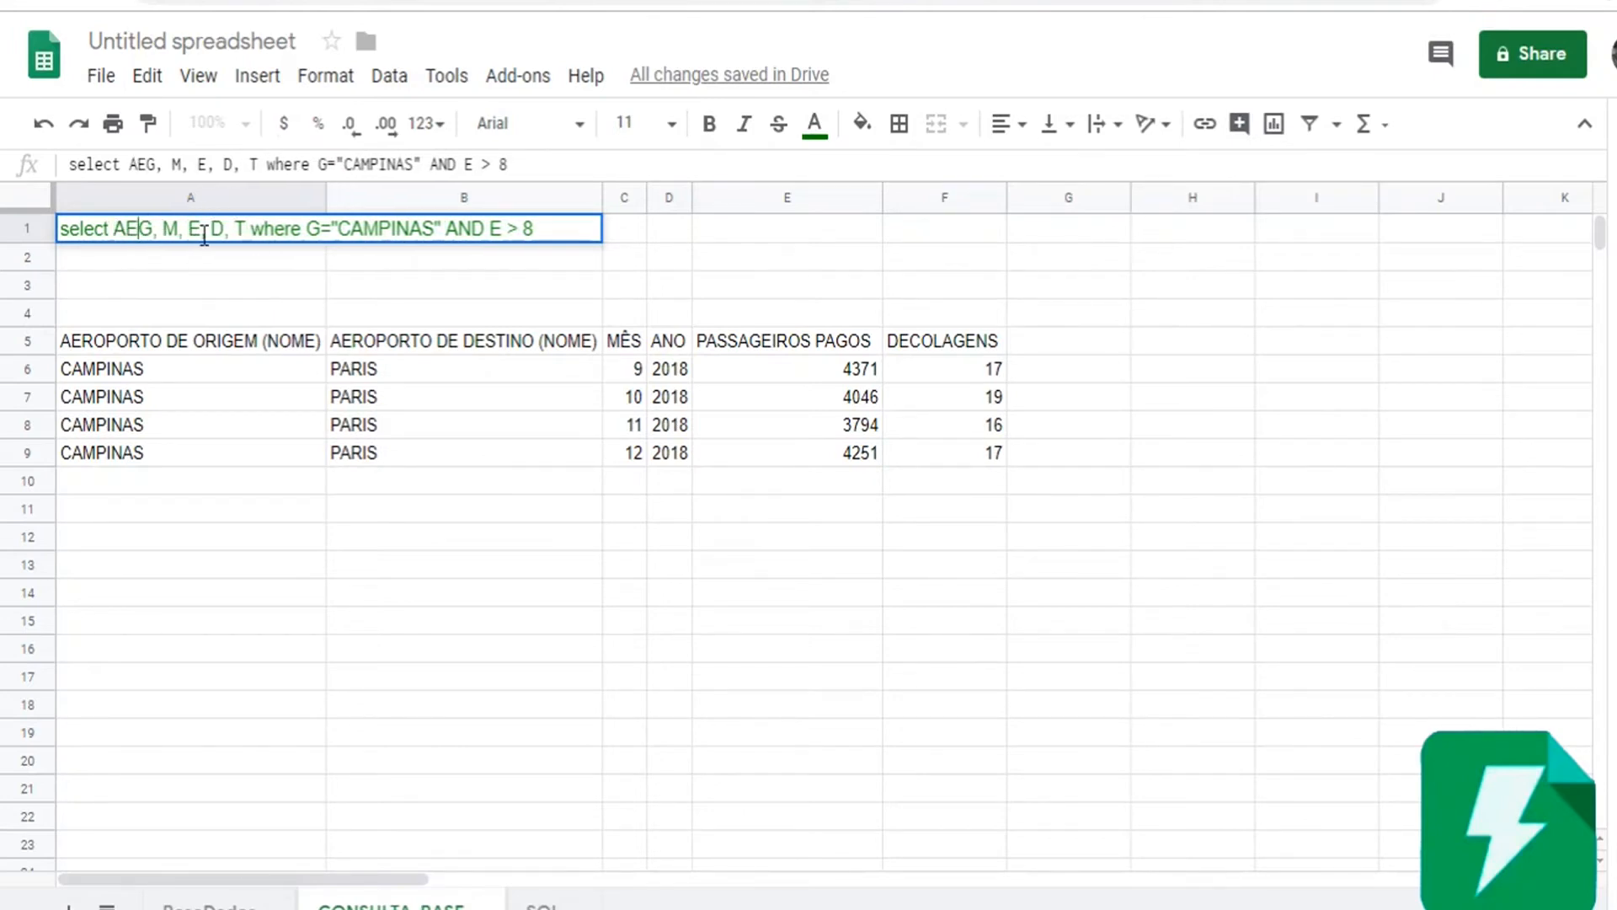
pyautogui.write(',')
pyautogui.press('Return')
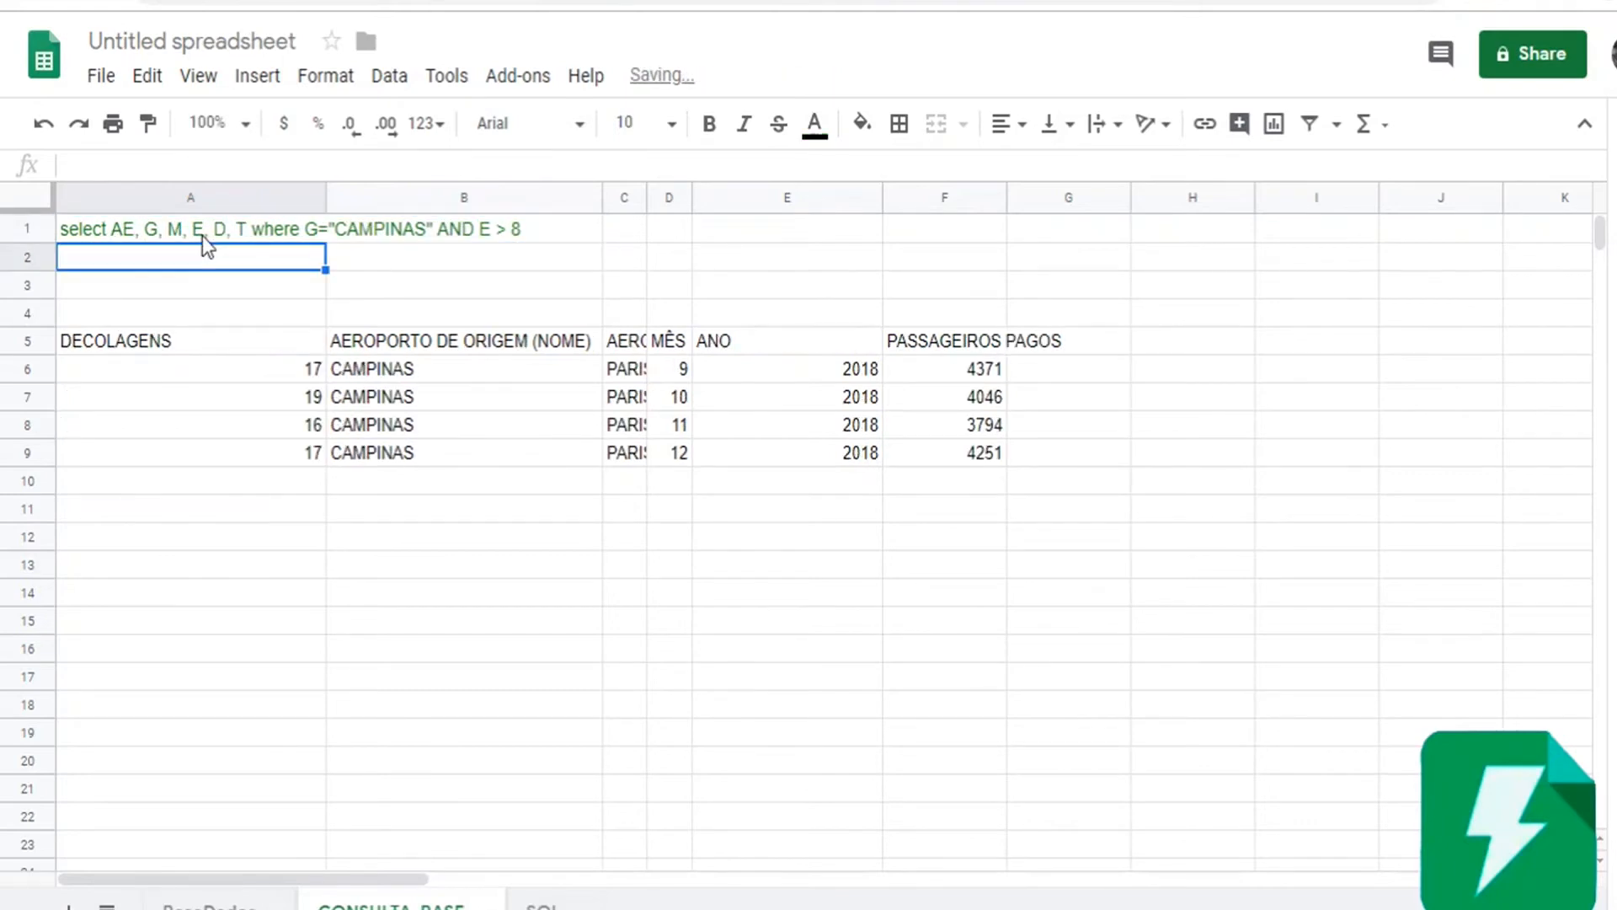
pyautogui.moveTo(233, 352); pyautogui.dragTo(231, 463)
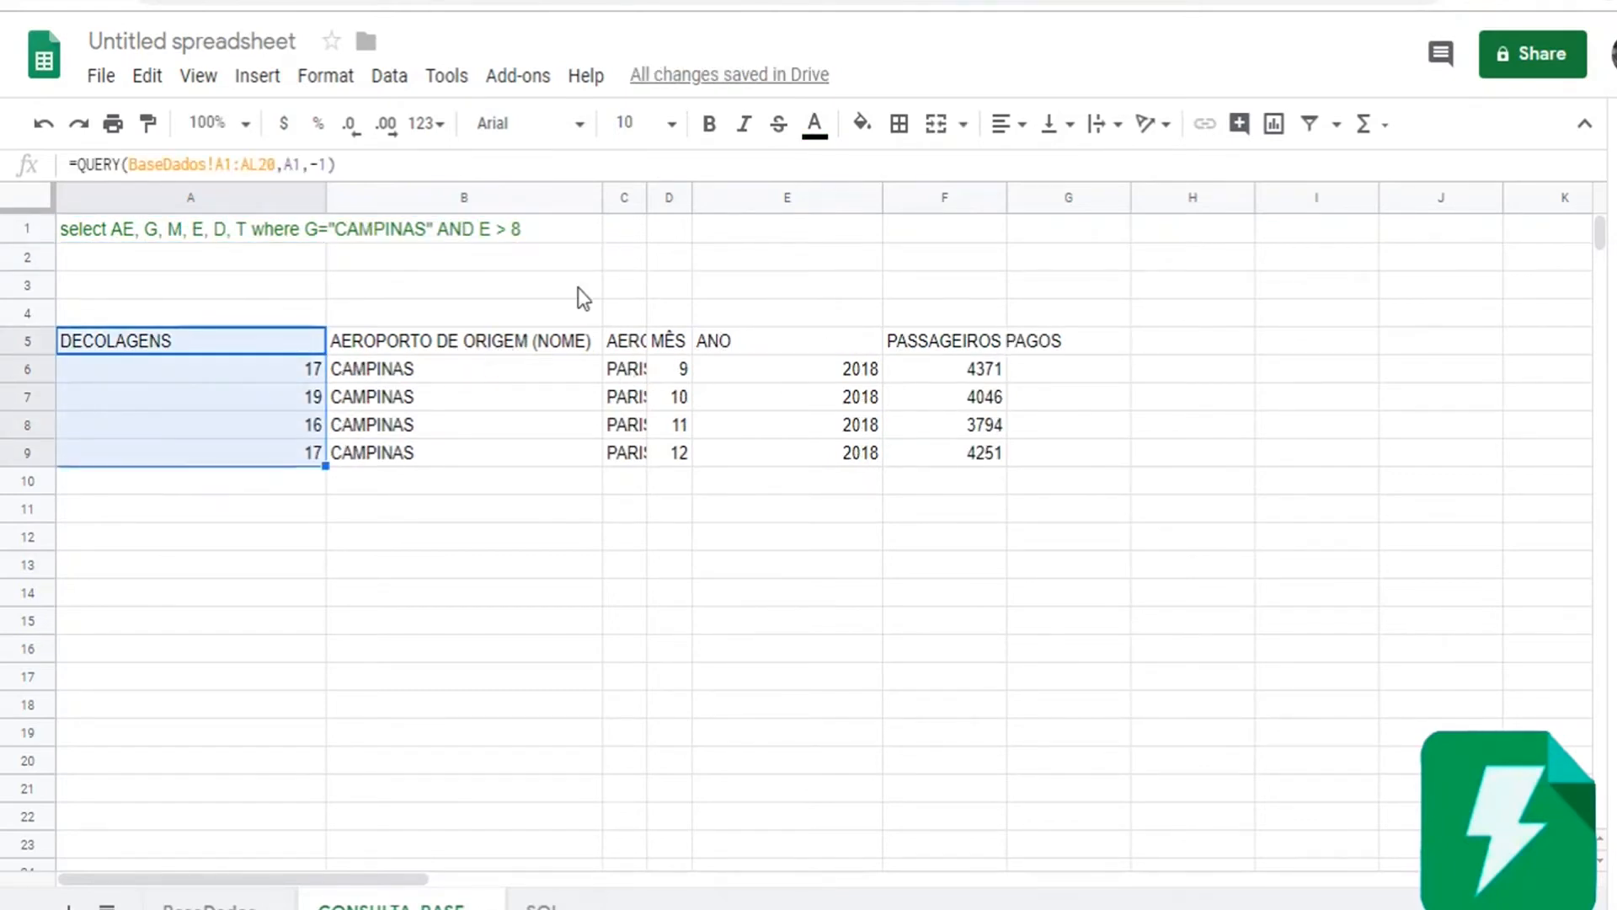
# Move AE back to the end of the select list in cell A1, right after T
pyautogui.doubleClick(158, 226)
pyautogui.press('BackSpace')
pyautogui.press('BackSpace')
pyautogui.press('BackSpace')
pyautogui.press('BackSpace')
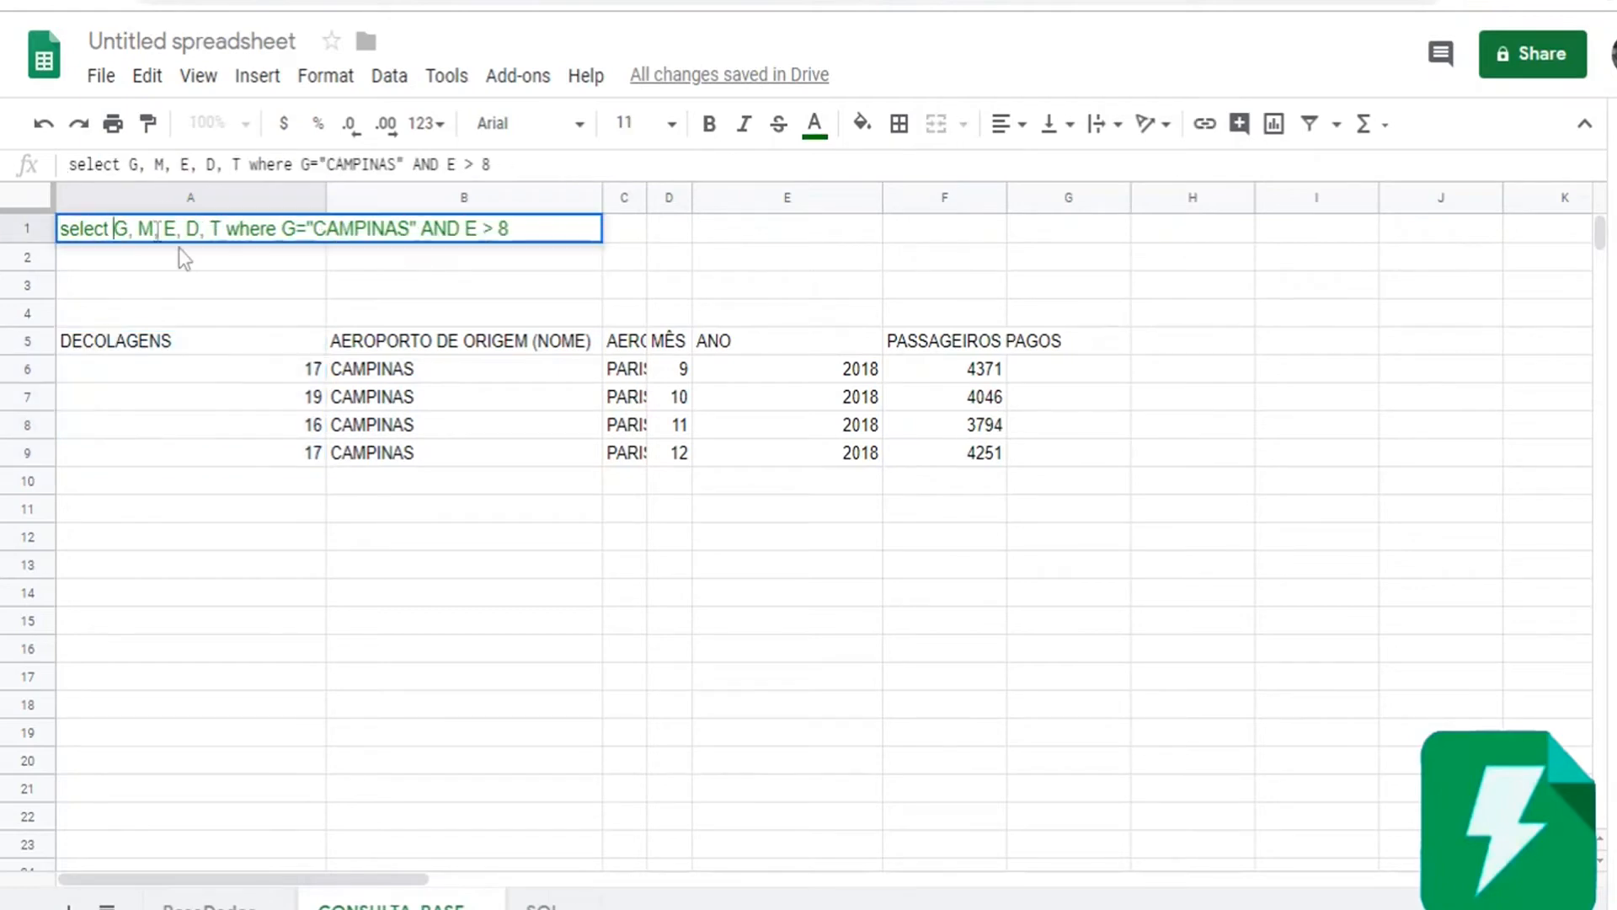
pyautogui.click(221, 227)
pyautogui.write(', AE,')
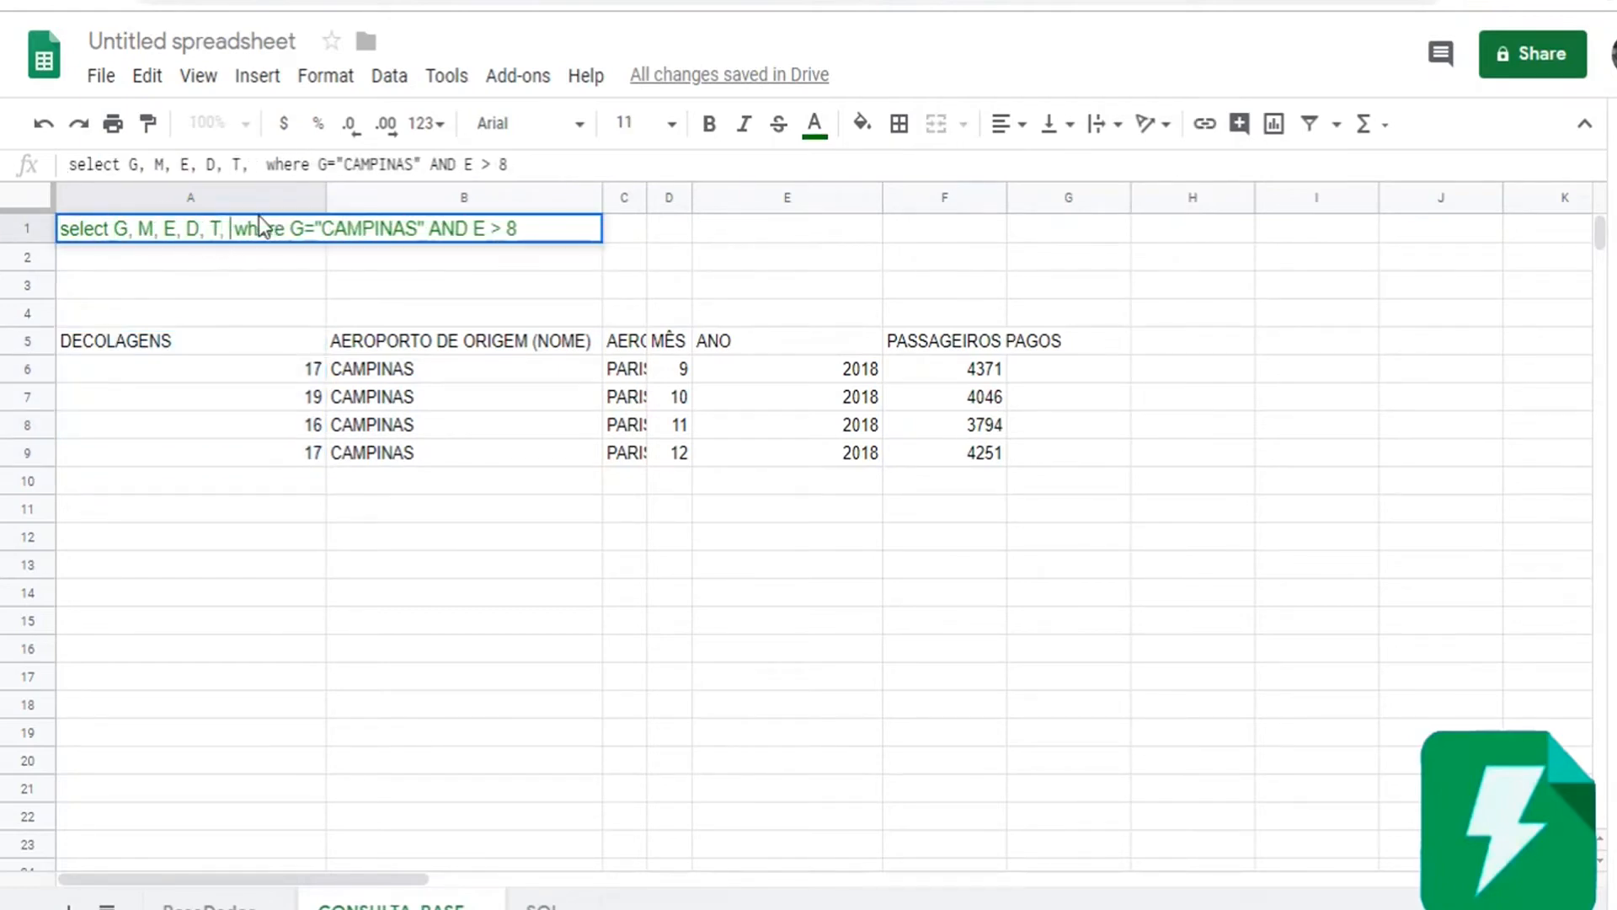
pyautogui.press('BackSpace')
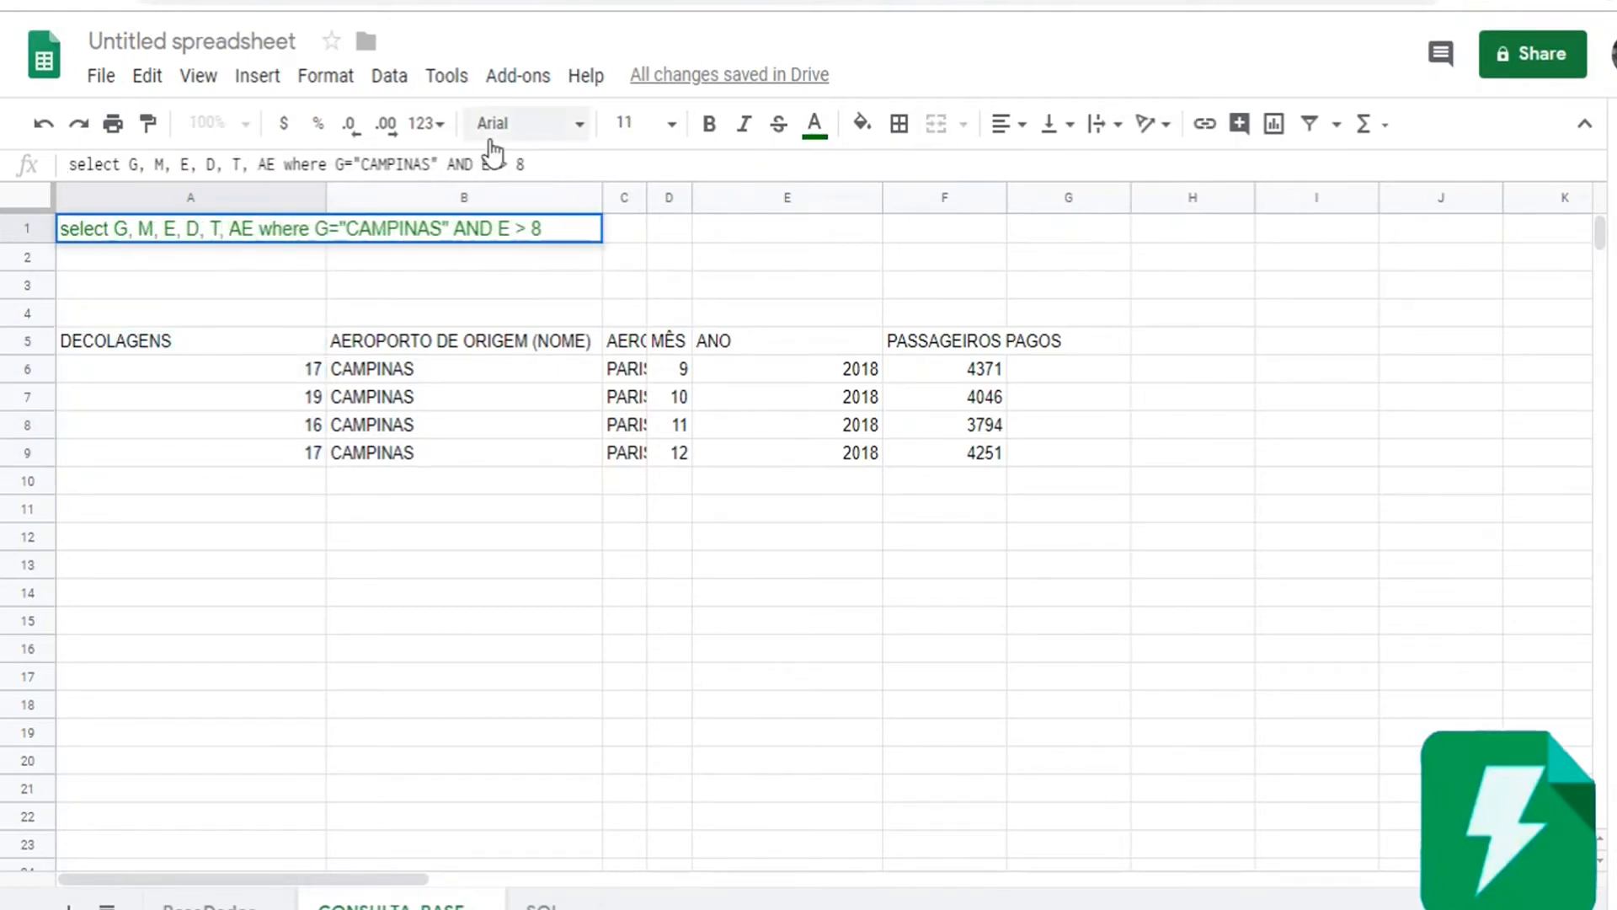
pyautogui.press('Return')
pyautogui.click(963, 377)
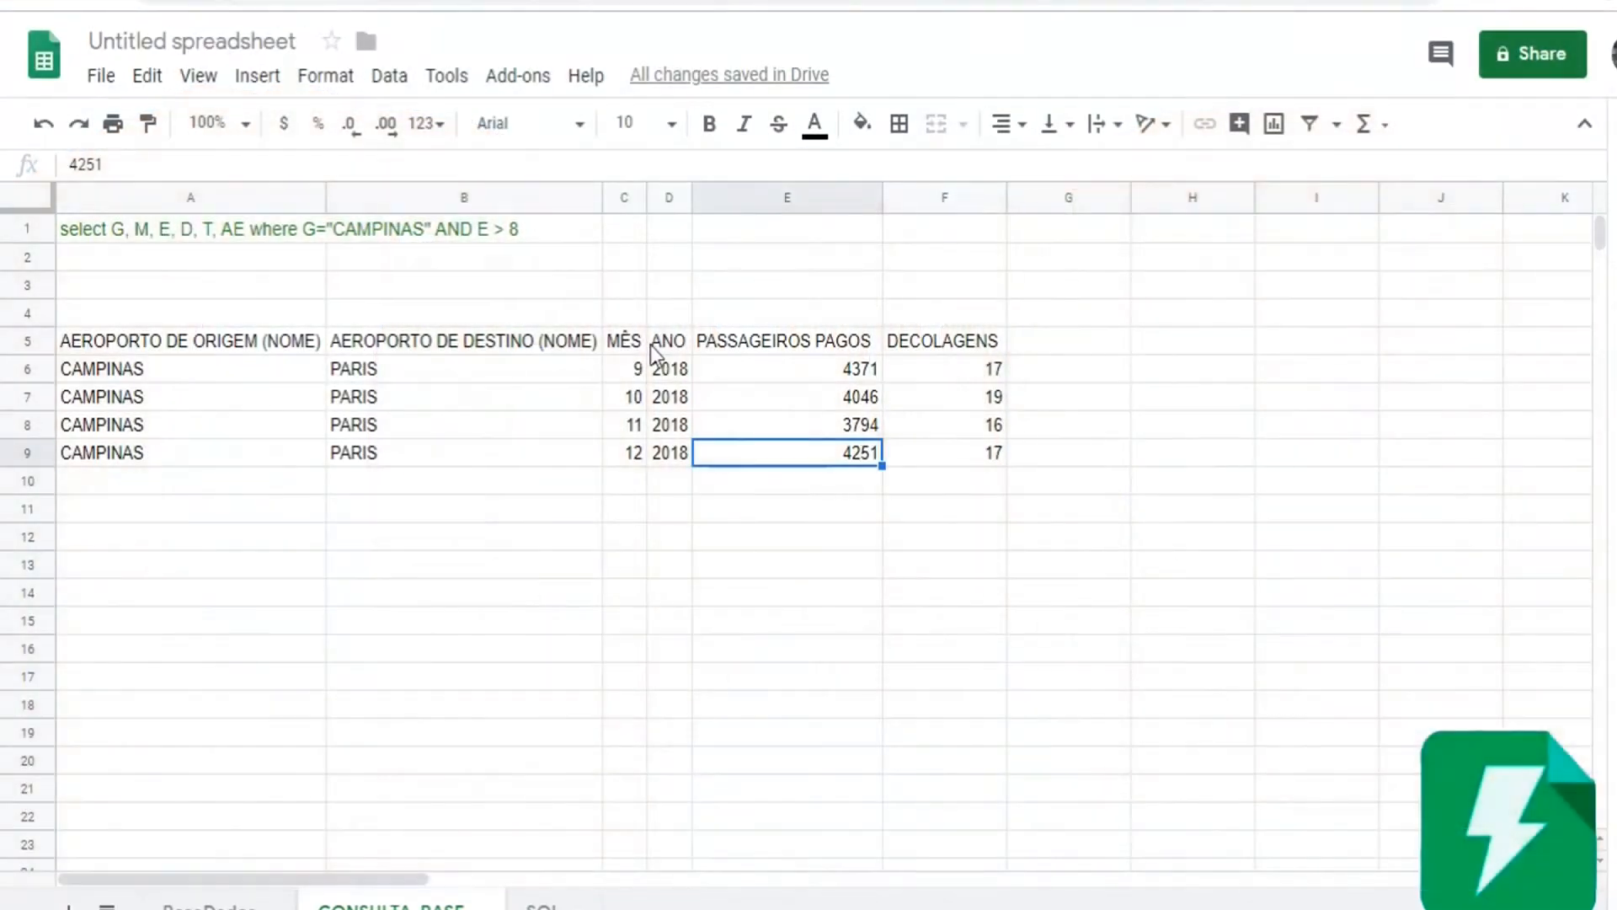
# Extend the data range in A5's QUERY formula to BaseDados!A1:AL10000 and look through the returned rows
pyautogui.press('Home')
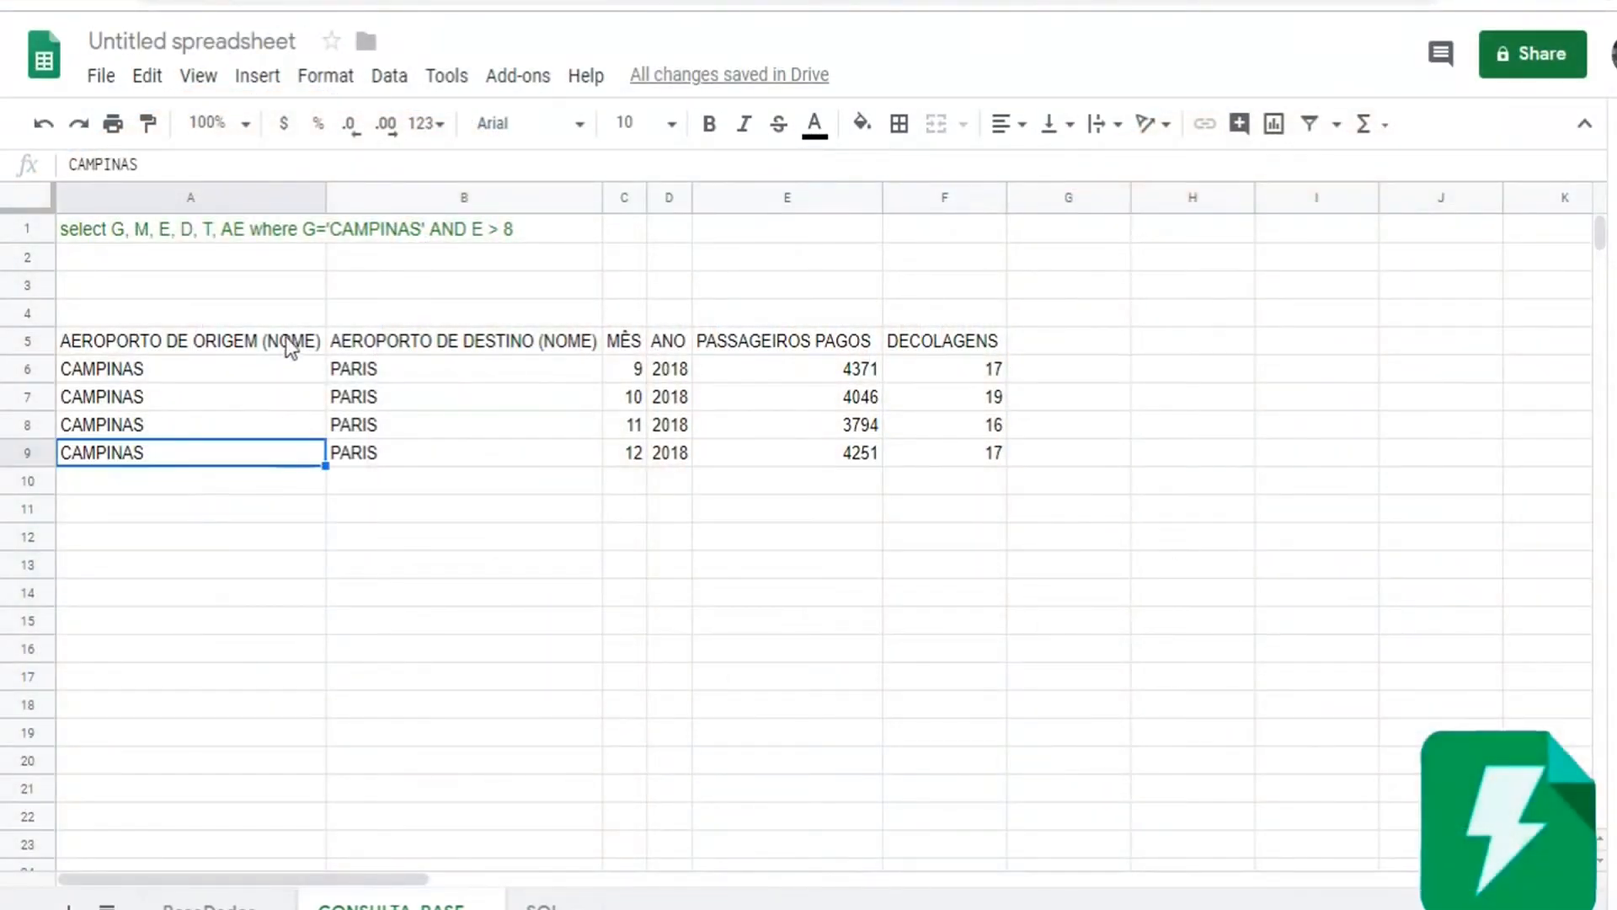
pyautogui.click(171, 347)
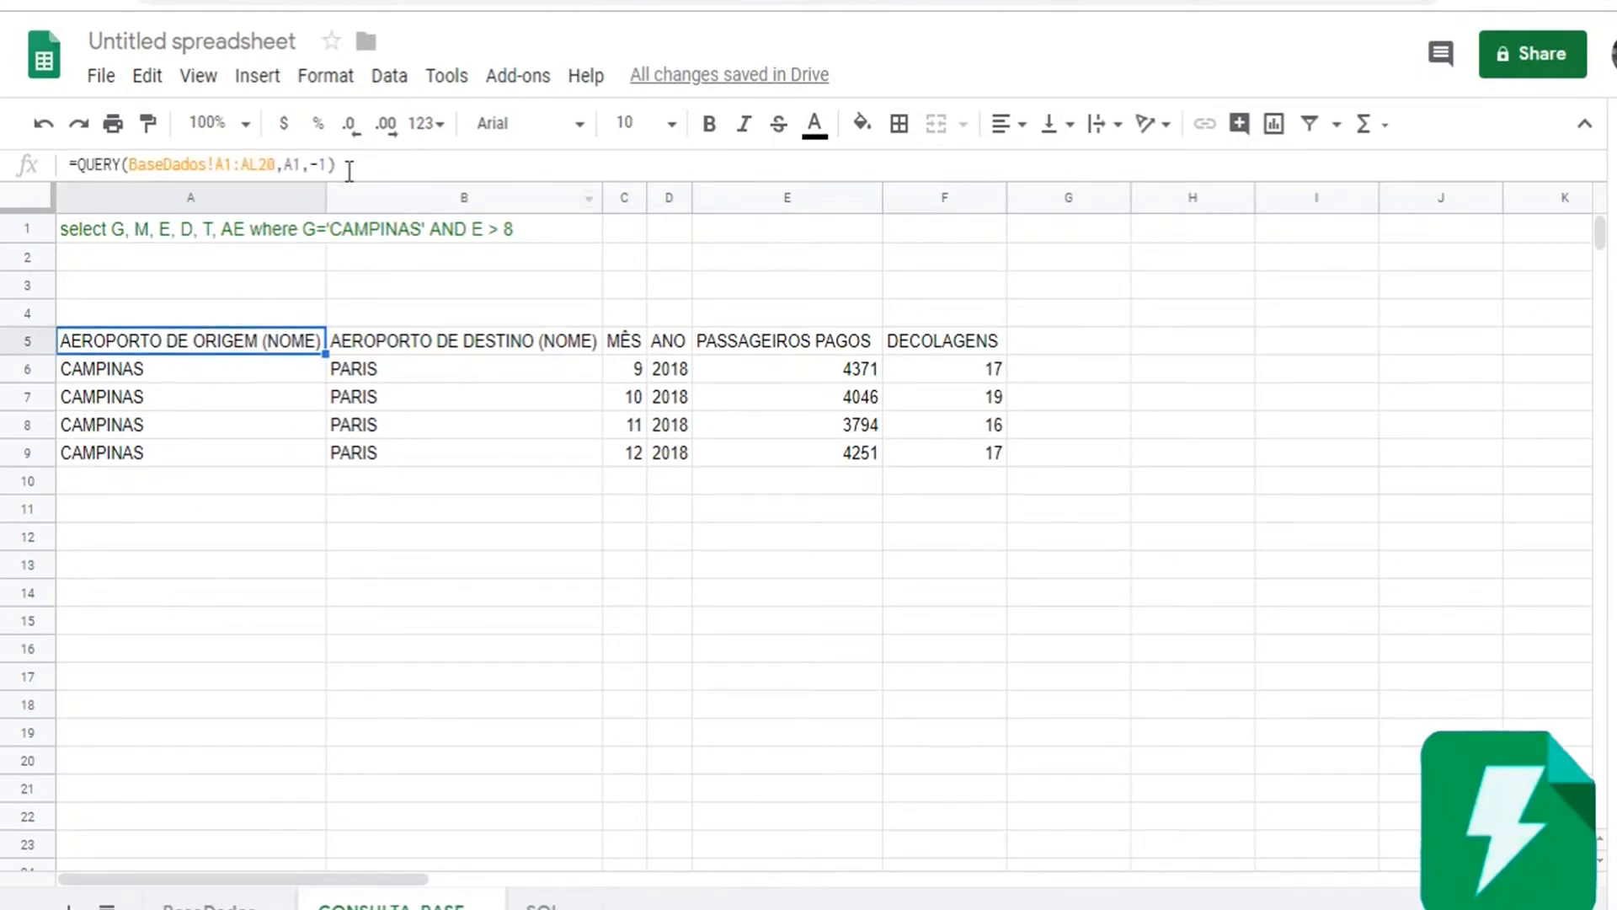
pyautogui.moveTo(348, 170); pyautogui.dragTo(258, 153)
pyautogui.moveTo(120, 166); pyautogui.dragTo(50, 175)
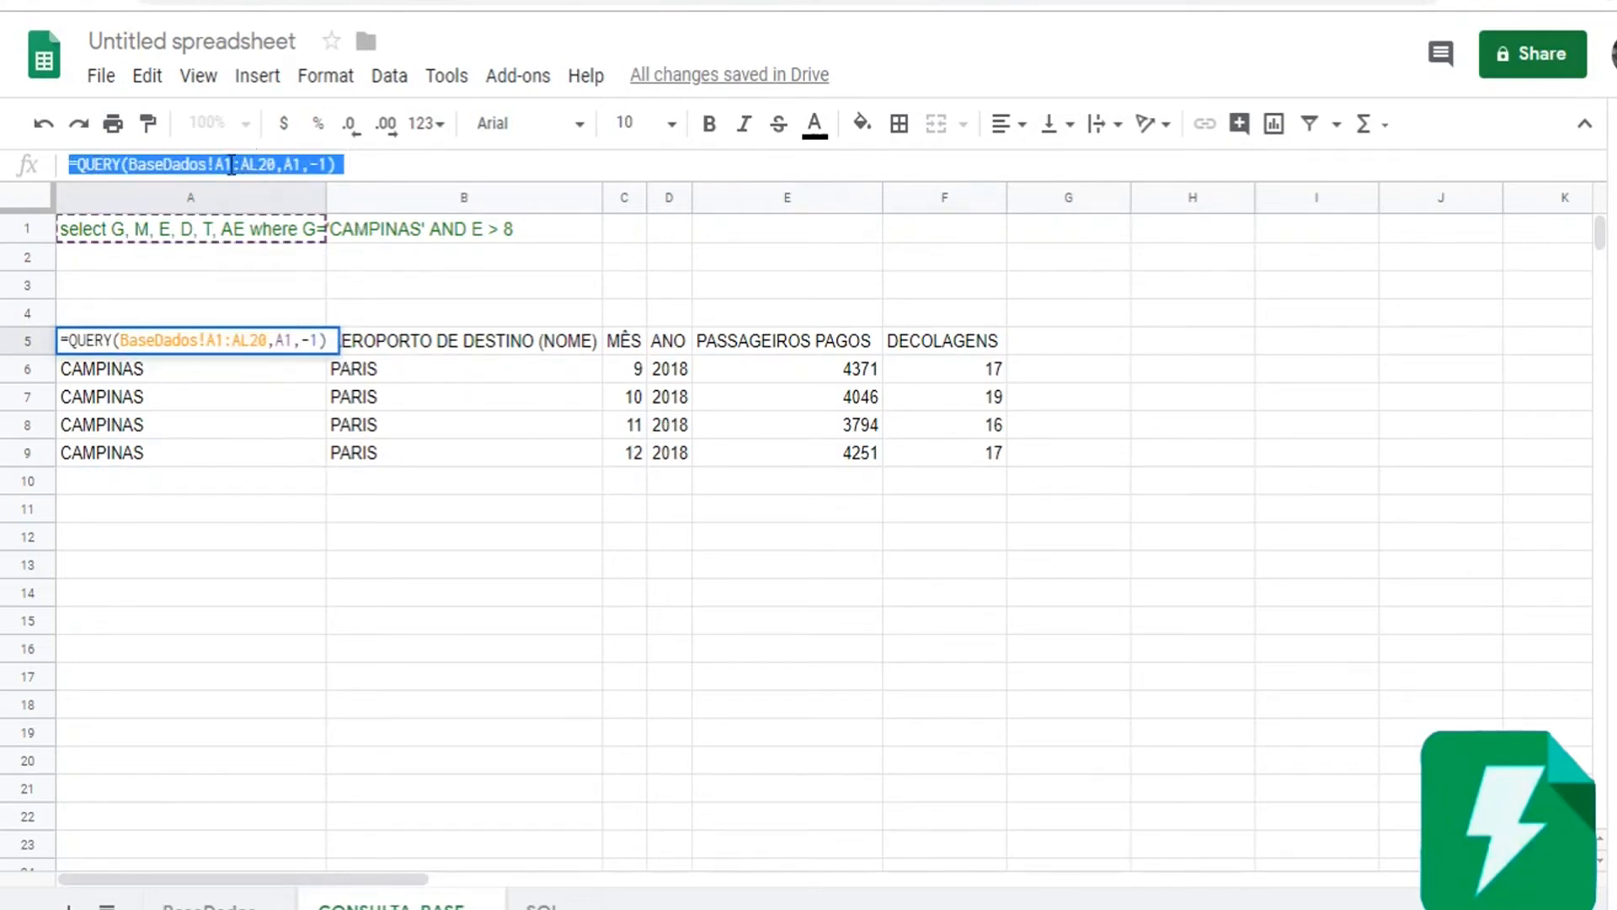
pyautogui.click(250, 164)
pyautogui.moveTo(259, 164); pyautogui.dragTo(277, 160)
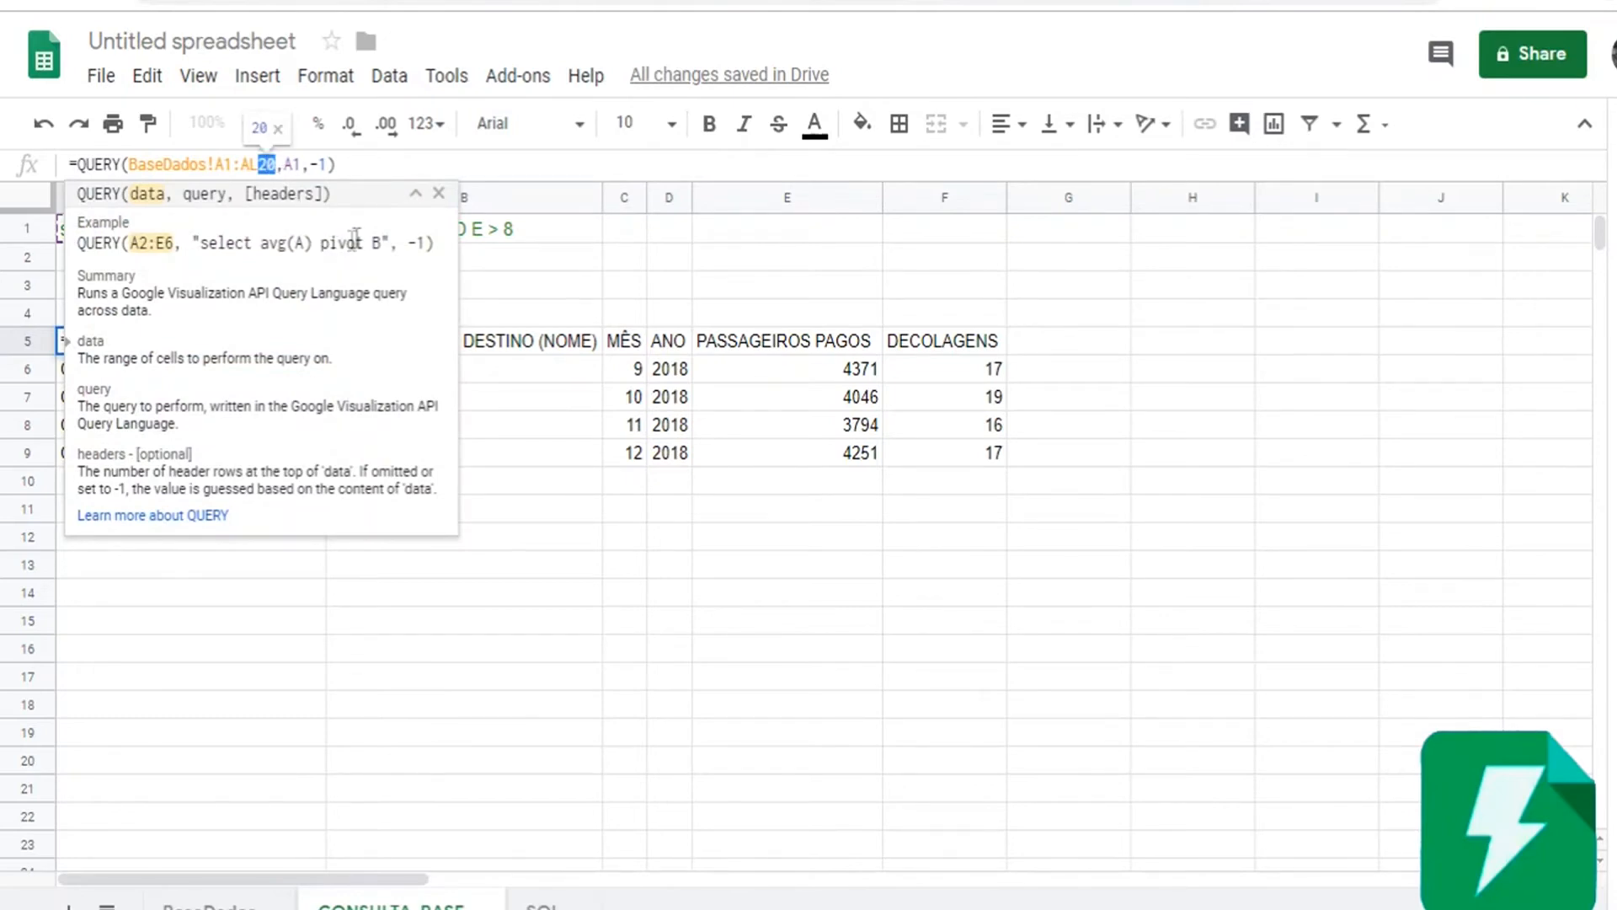
pyautogui.write('10000')
pyautogui.press('Return')
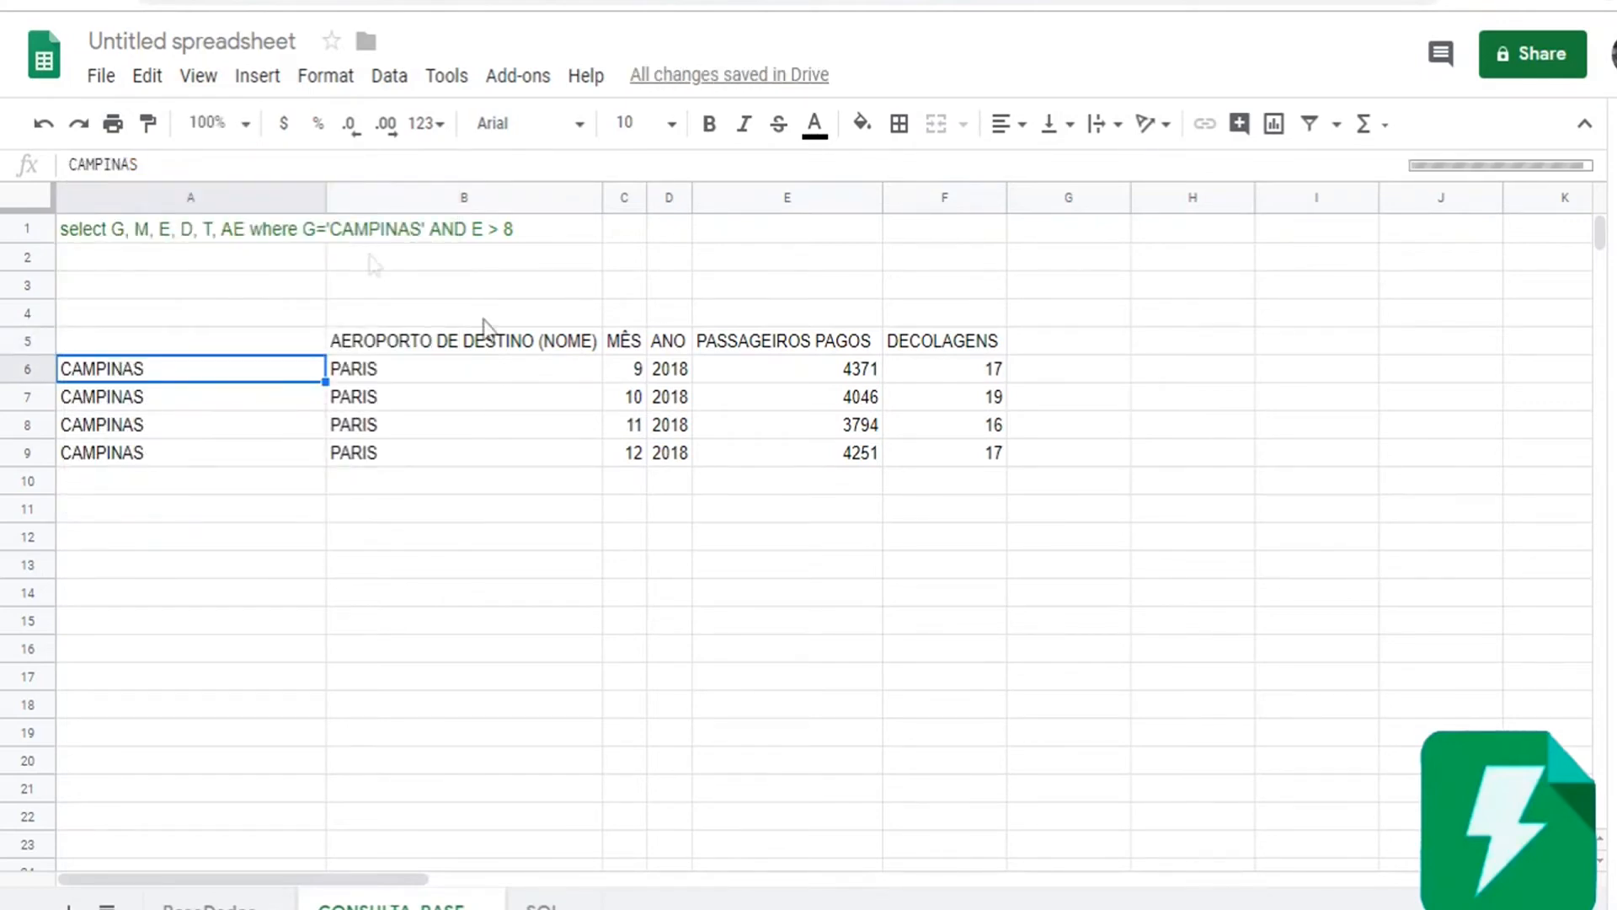
pyautogui.scroll(-4, 254, 461)
pyautogui.scroll(-20, 255, 462)
pyautogui.scroll(20, 255, 463)
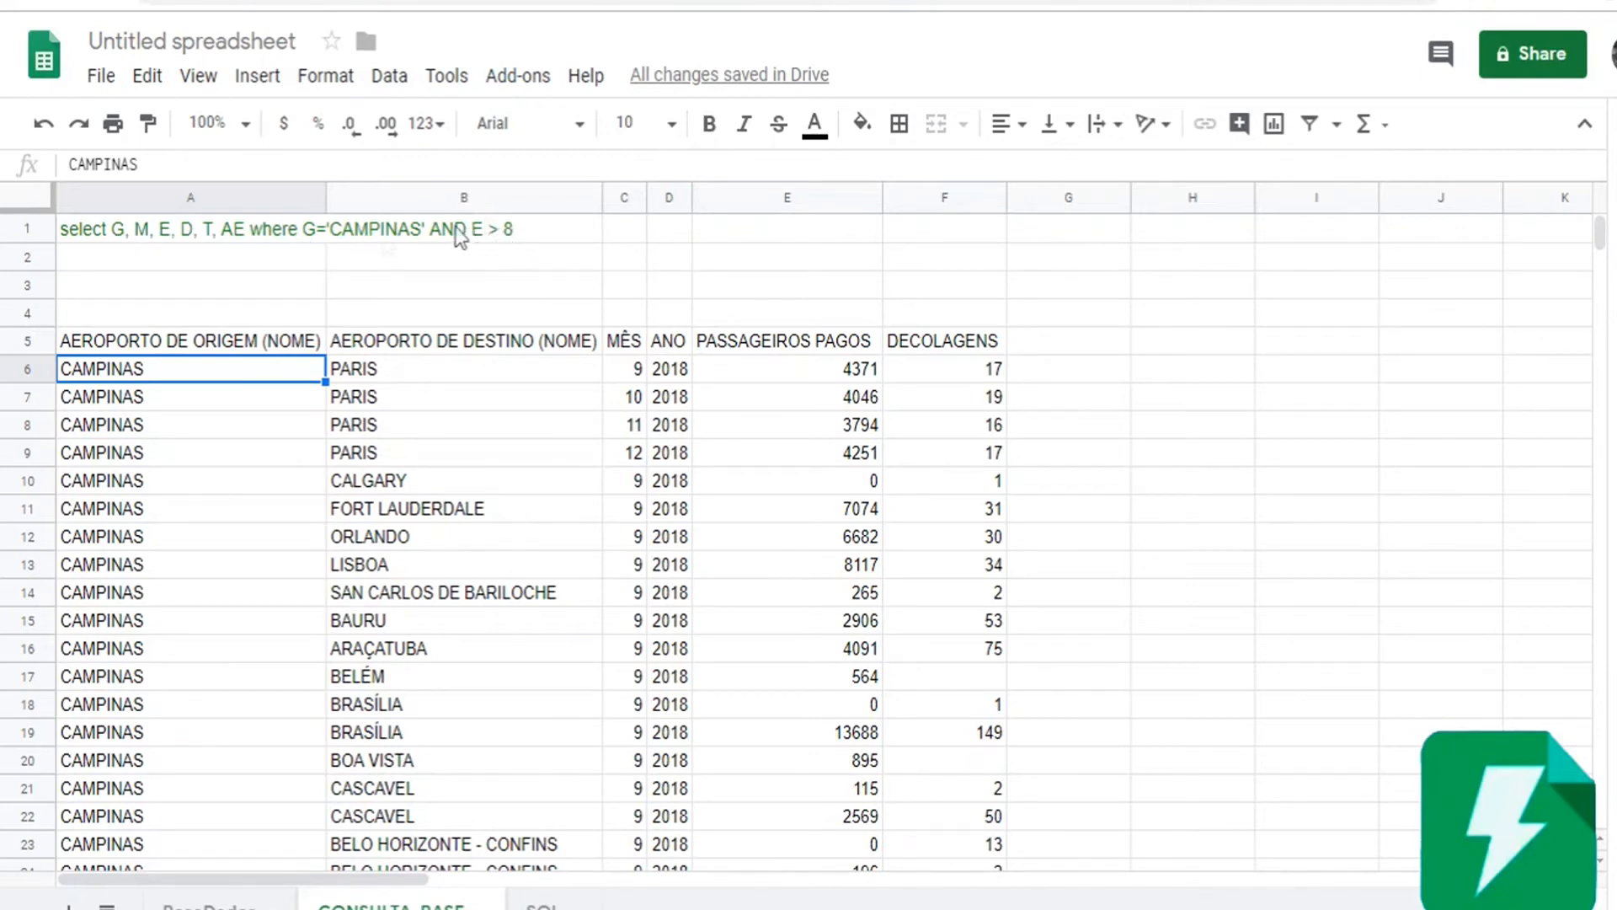
# Append the condition AND T>10000 to the where clause in cell A1 and review the filtered rows
pyautogui.click(291, 231)
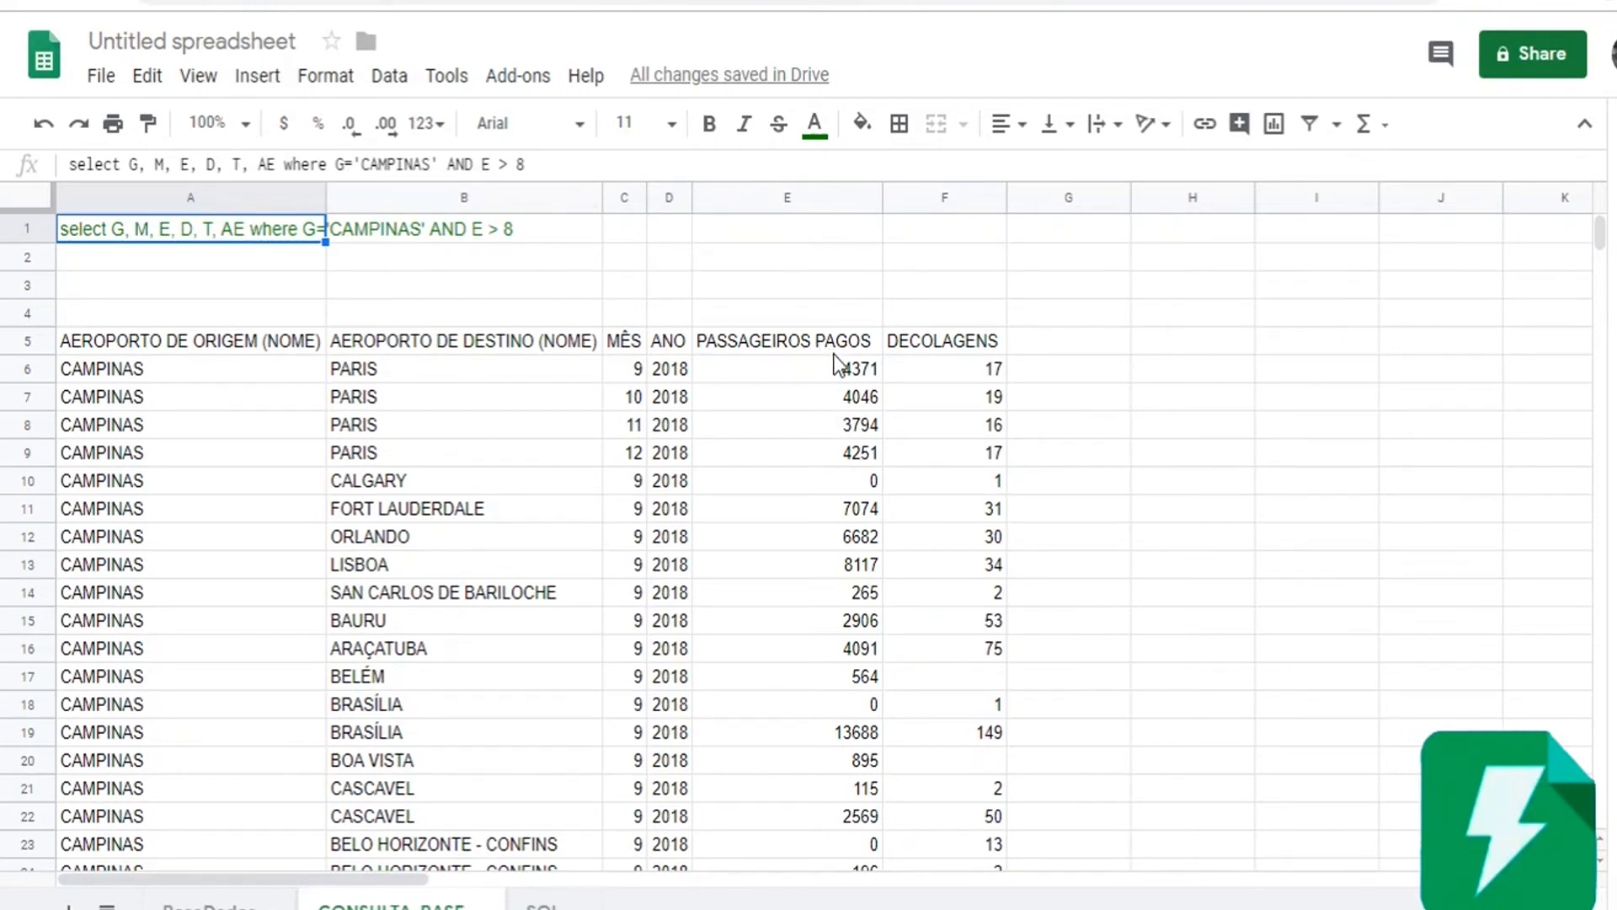
pyautogui.click(806, 163)
pyautogui.write('AND T')
pyautogui.write('>100')
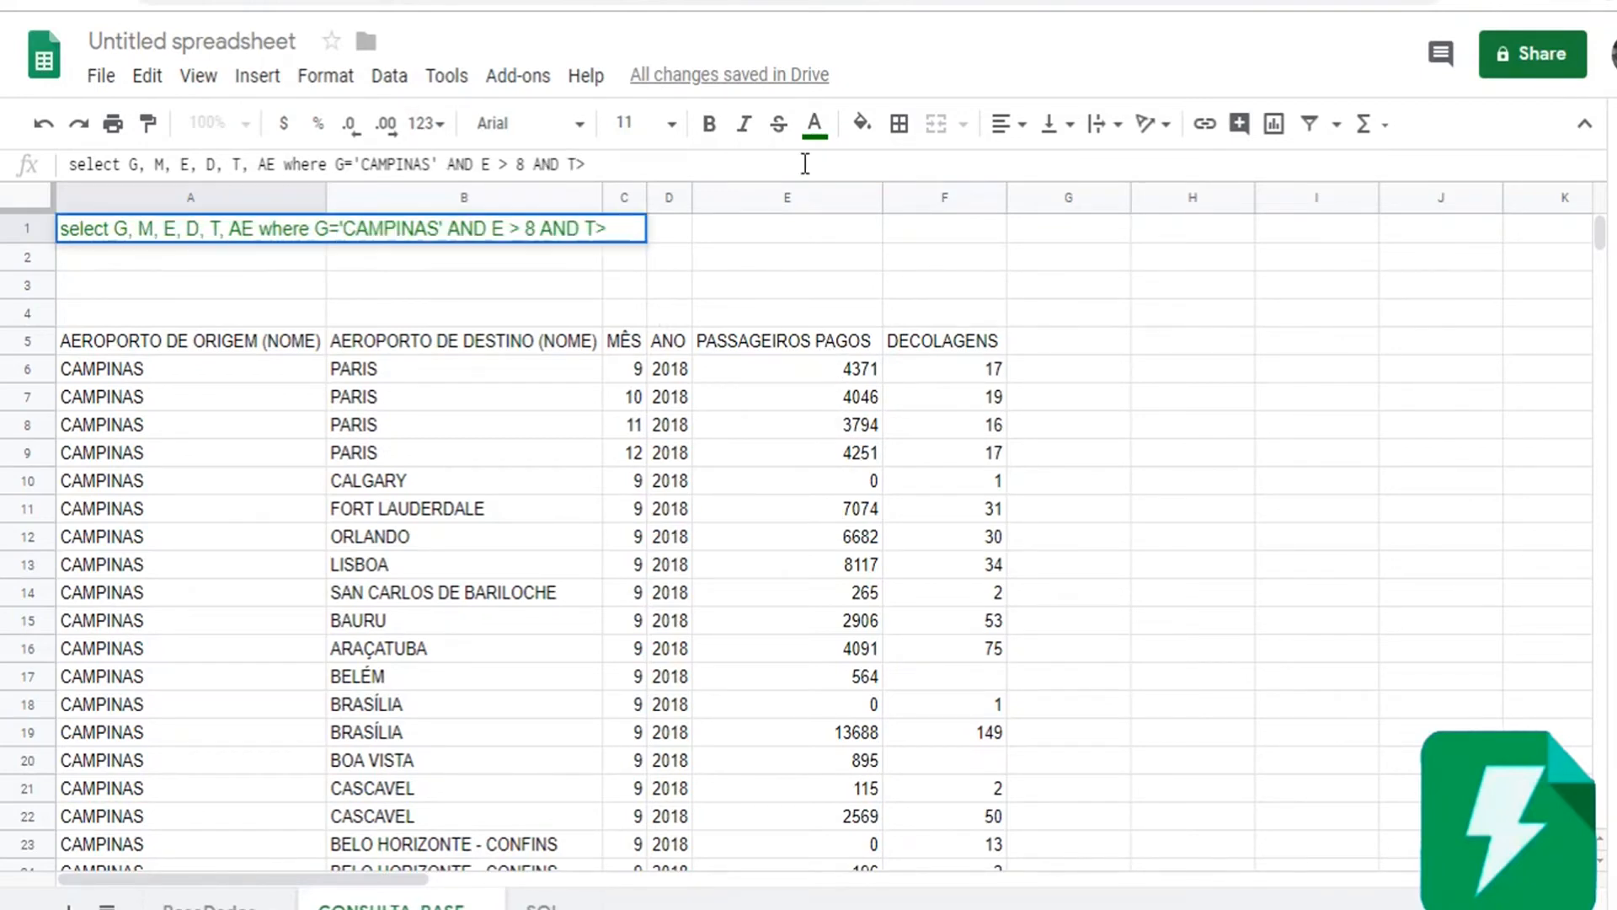
pyautogui.write('00')
pyautogui.press('Return')
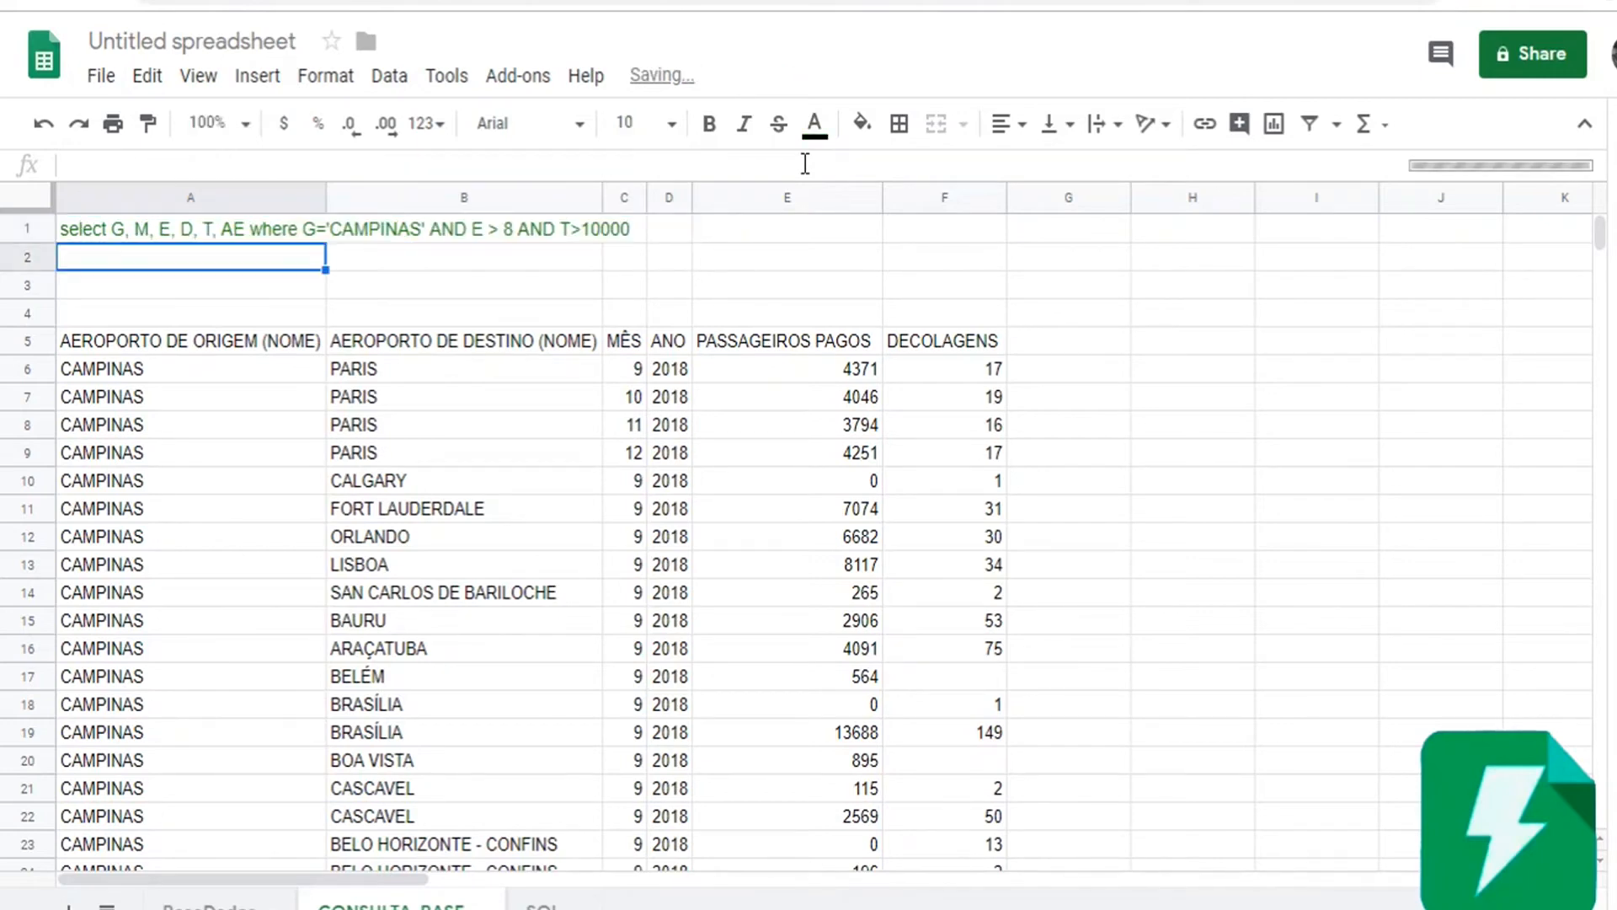
pyautogui.scroll(-2, 881, 534)
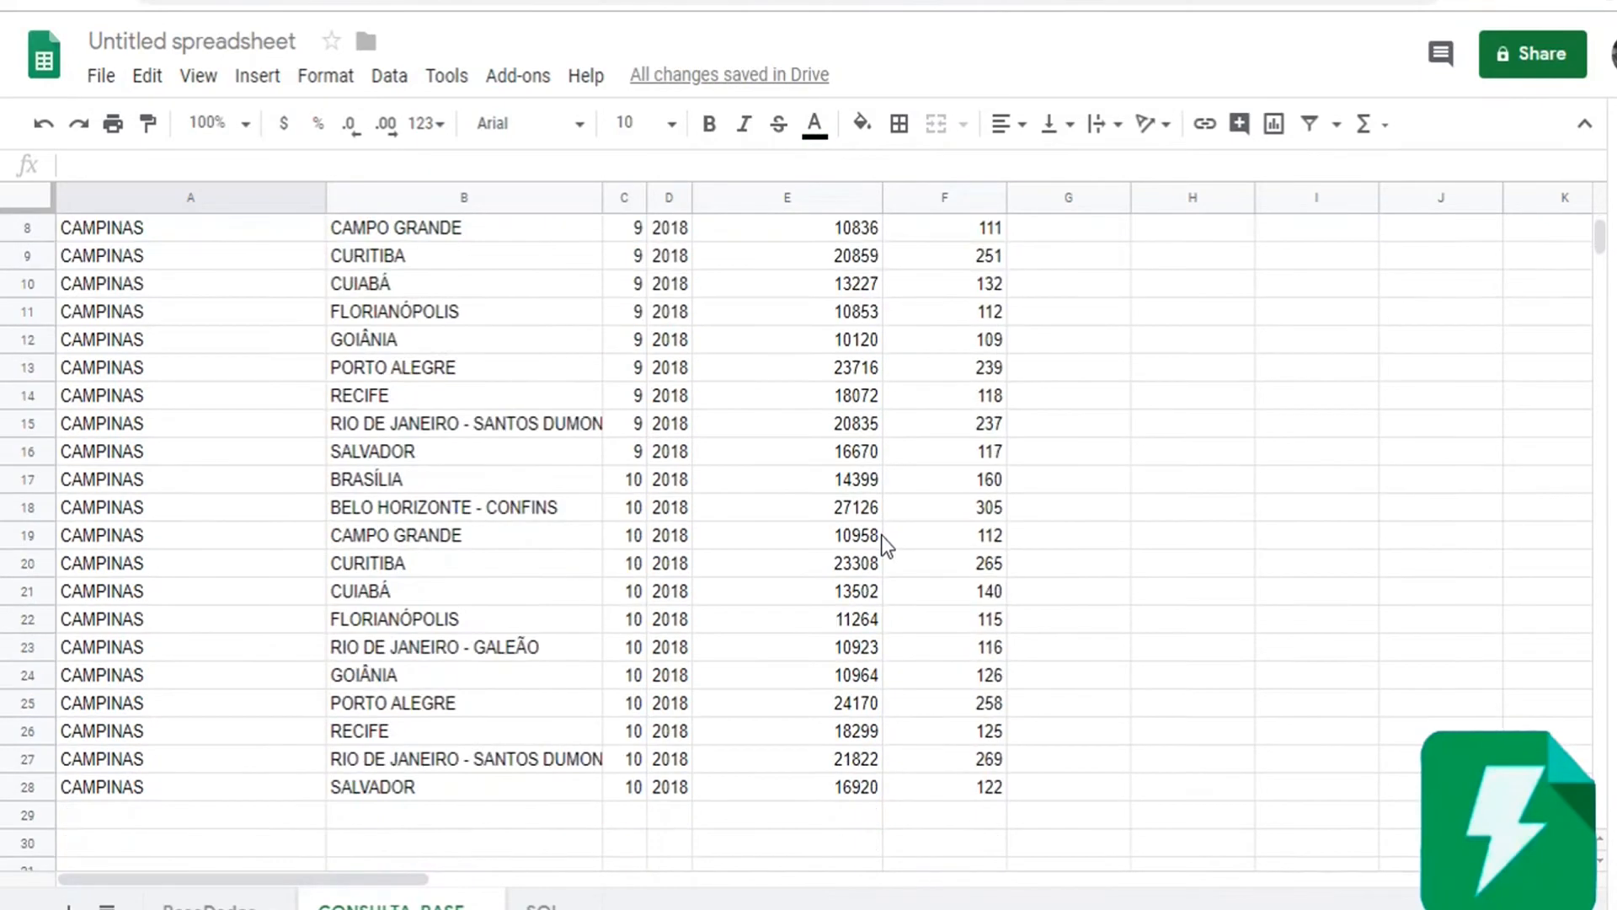
pyautogui.click(199, 787)
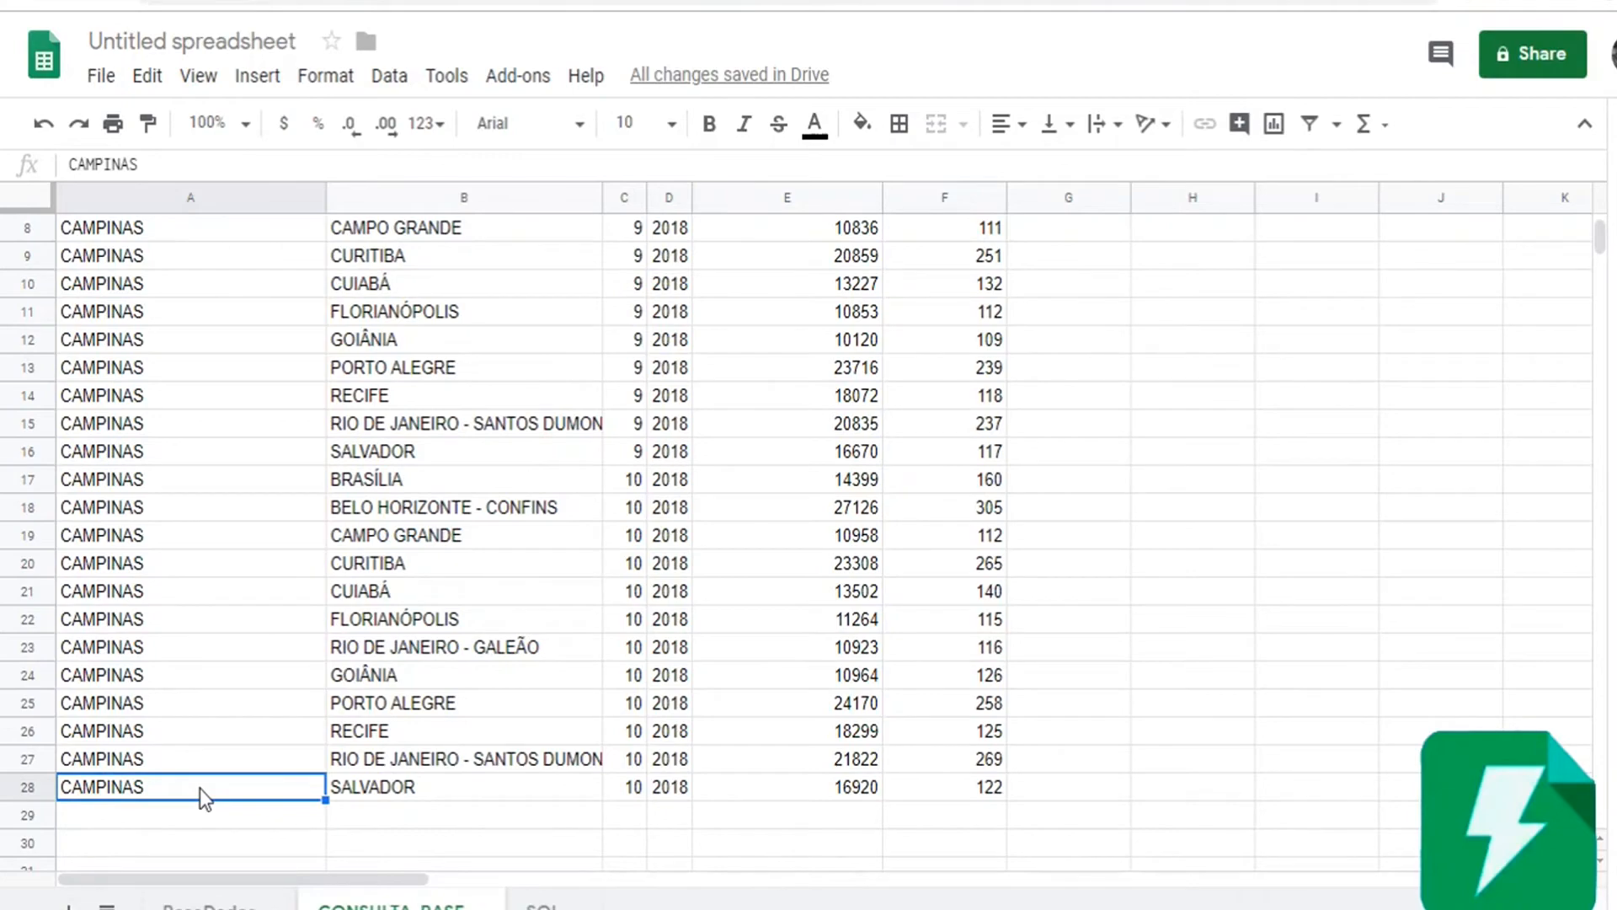
pyautogui.scroll(1, 191, 784)
pyautogui.scroll(1, 192, 784)
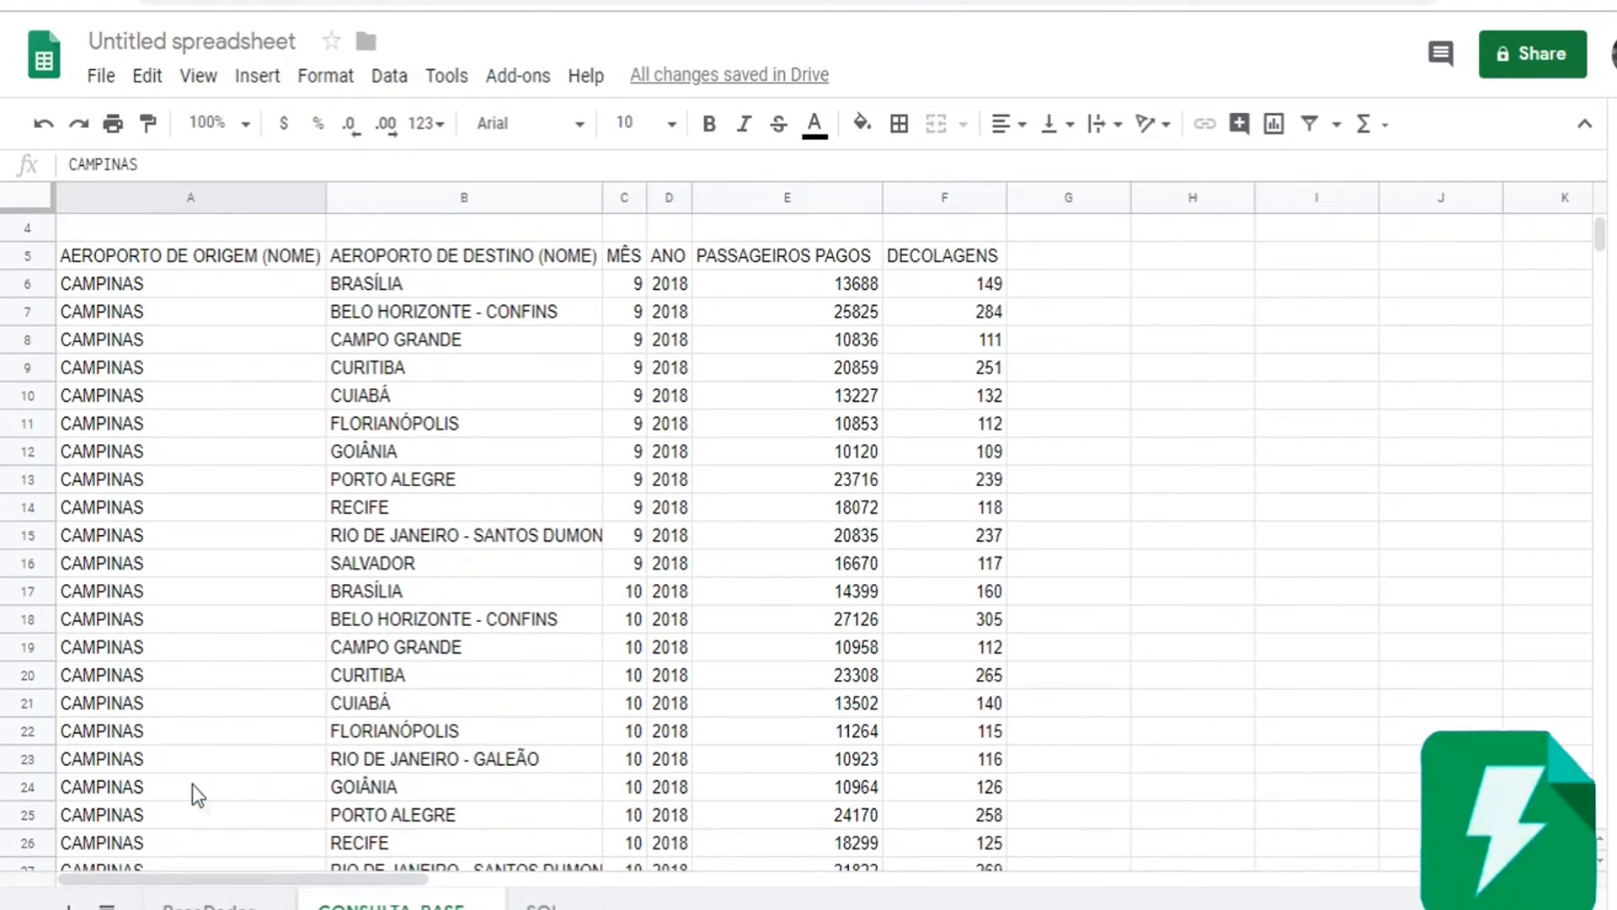
# Check the AEROPORTO DE ORIGEM column of the query results from its first row to its last
pyautogui.scroll(-2, 305, 703)
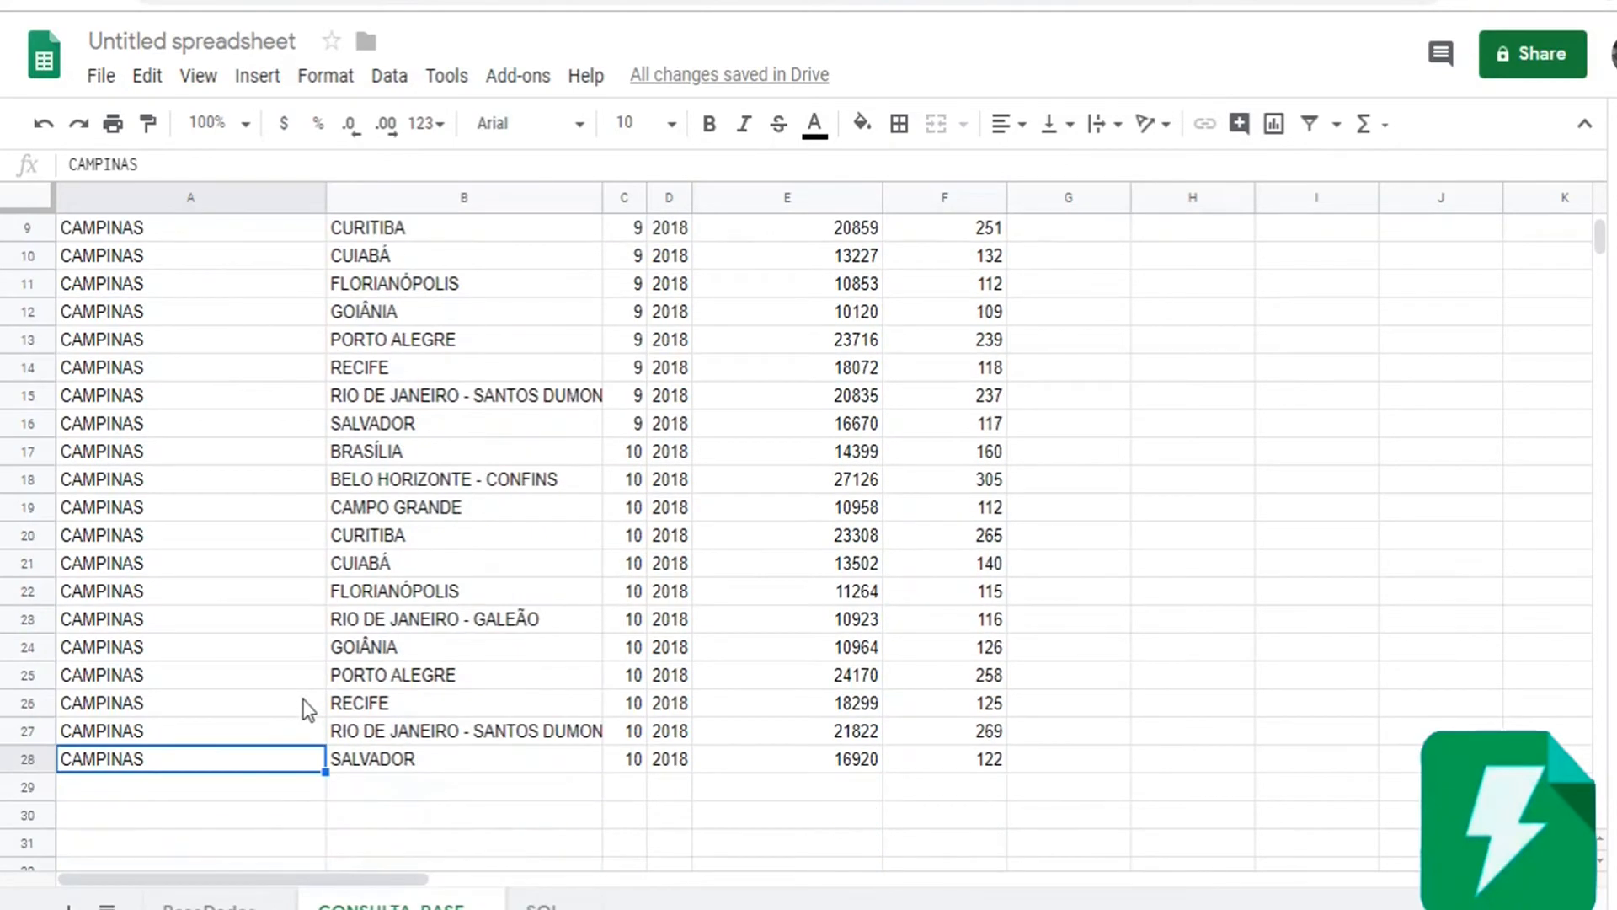
pyautogui.scroll(1, 303, 699)
pyautogui.scroll(-1, 304, 699)
pyautogui.scroll(1, 303, 699)
pyautogui.moveTo(187, 283); pyautogui.dragTo(206, 541)
pyautogui.scroll(5, 206, 539)
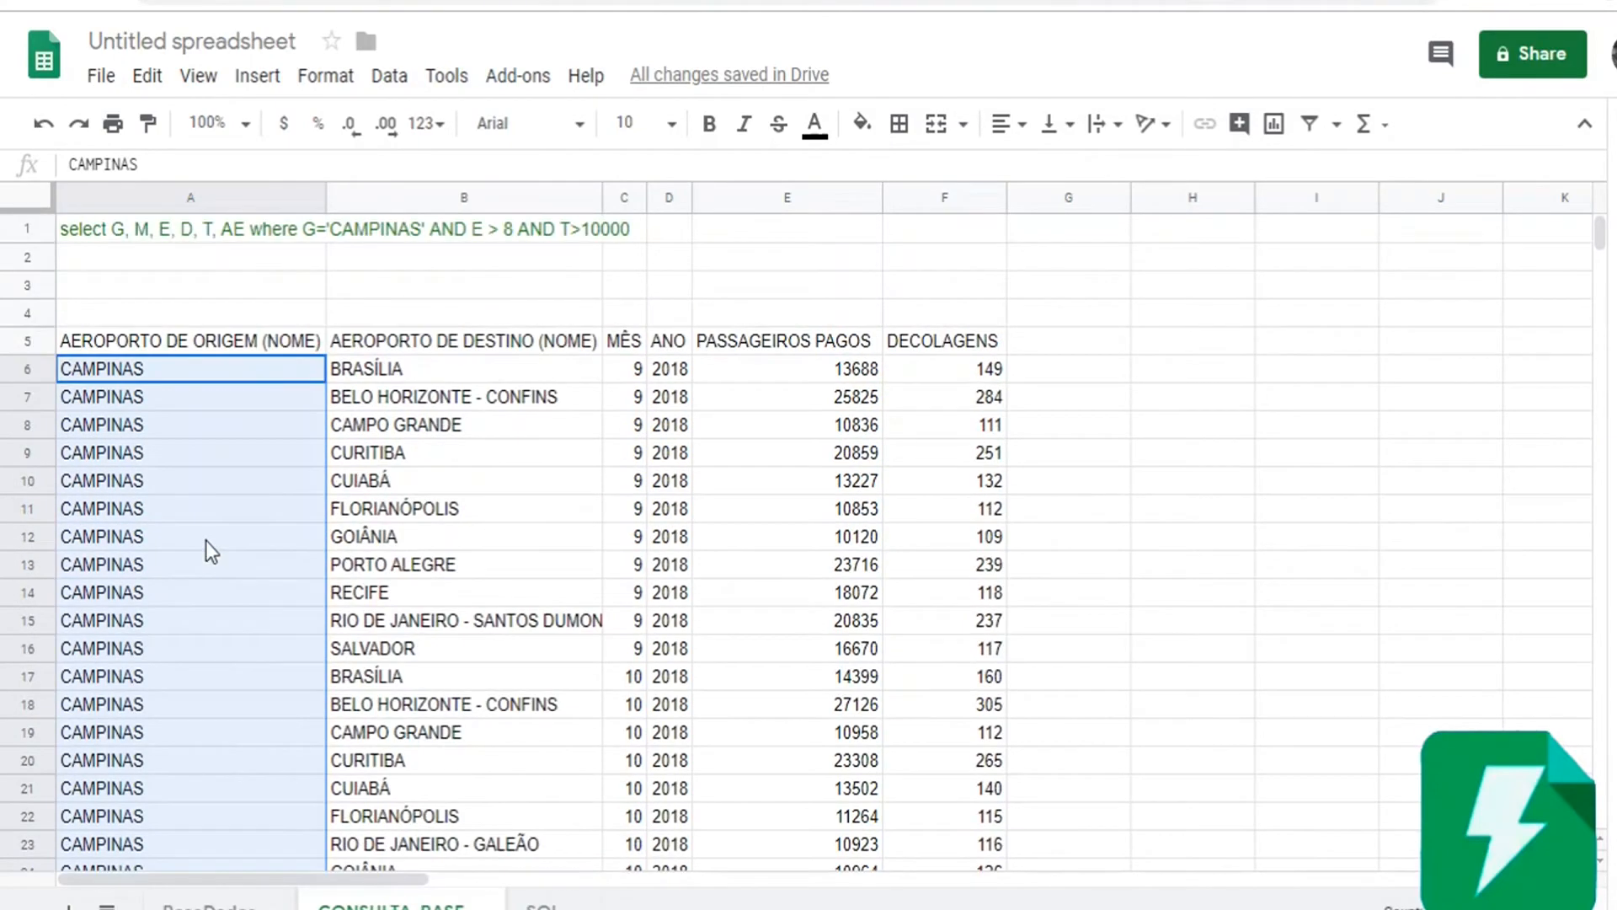
pyautogui.click(243, 459)
pyautogui.moveTo(224, 373); pyautogui.dragTo(261, 785)
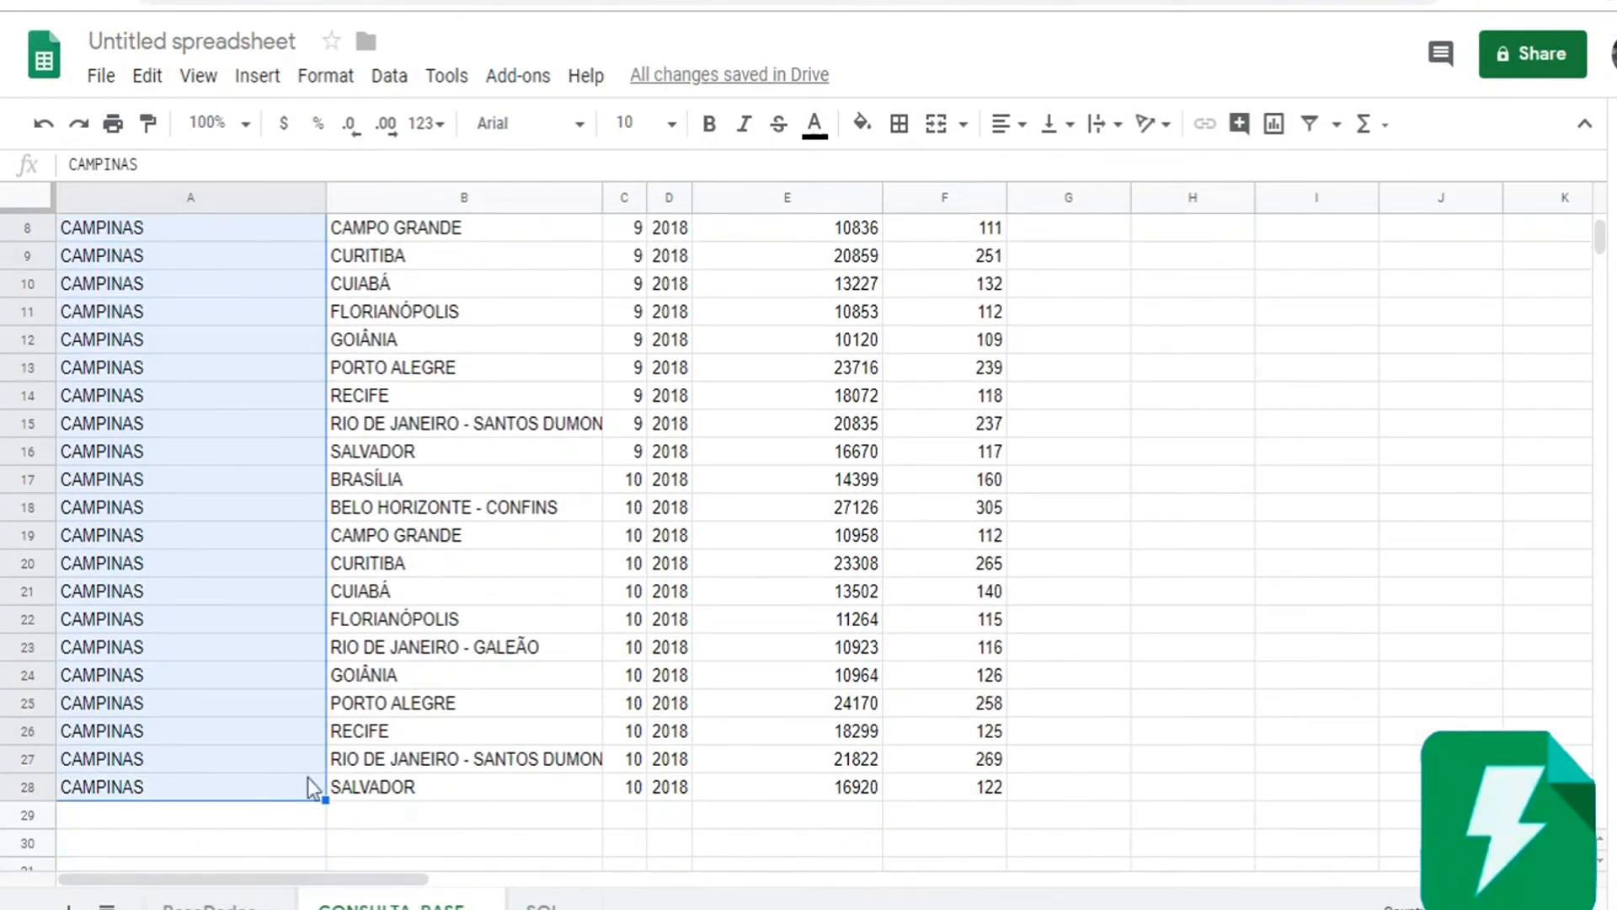
pyautogui.click(384, 737)
pyautogui.scroll(3, 354, 615)
pyautogui.moveTo(260, 371); pyautogui.dragTo(271, 671)
# Check the destination, MÊS, ANO and PASSAGEIROS PAGOS columns of the filtered results against the conditions in A1
pyautogui.click(438, 425)
pyautogui.click(413, 344)
pyautogui.moveTo(433, 399); pyautogui.dragTo(459, 539)
pyautogui.click(621, 352)
pyautogui.moveTo(629, 371); pyautogui.dragTo(633, 864)
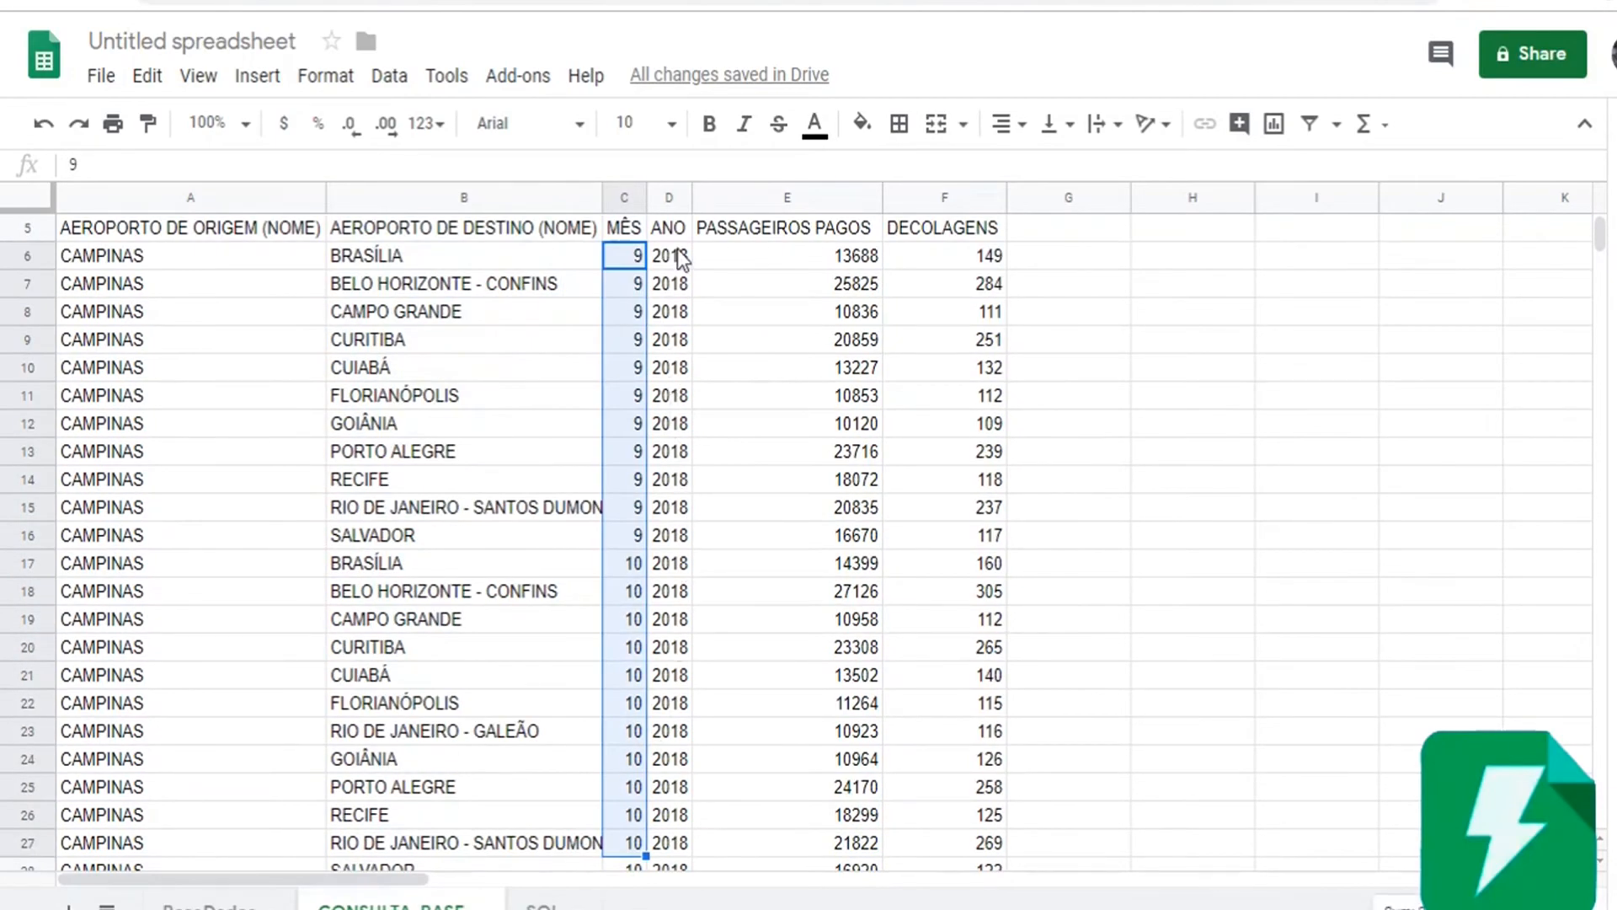
pyautogui.moveTo(679, 253); pyautogui.dragTo(649, 762)
pyautogui.scroll(-2, 665, 746)
pyautogui.click(768, 547)
pyautogui.scroll(4, 800, 463)
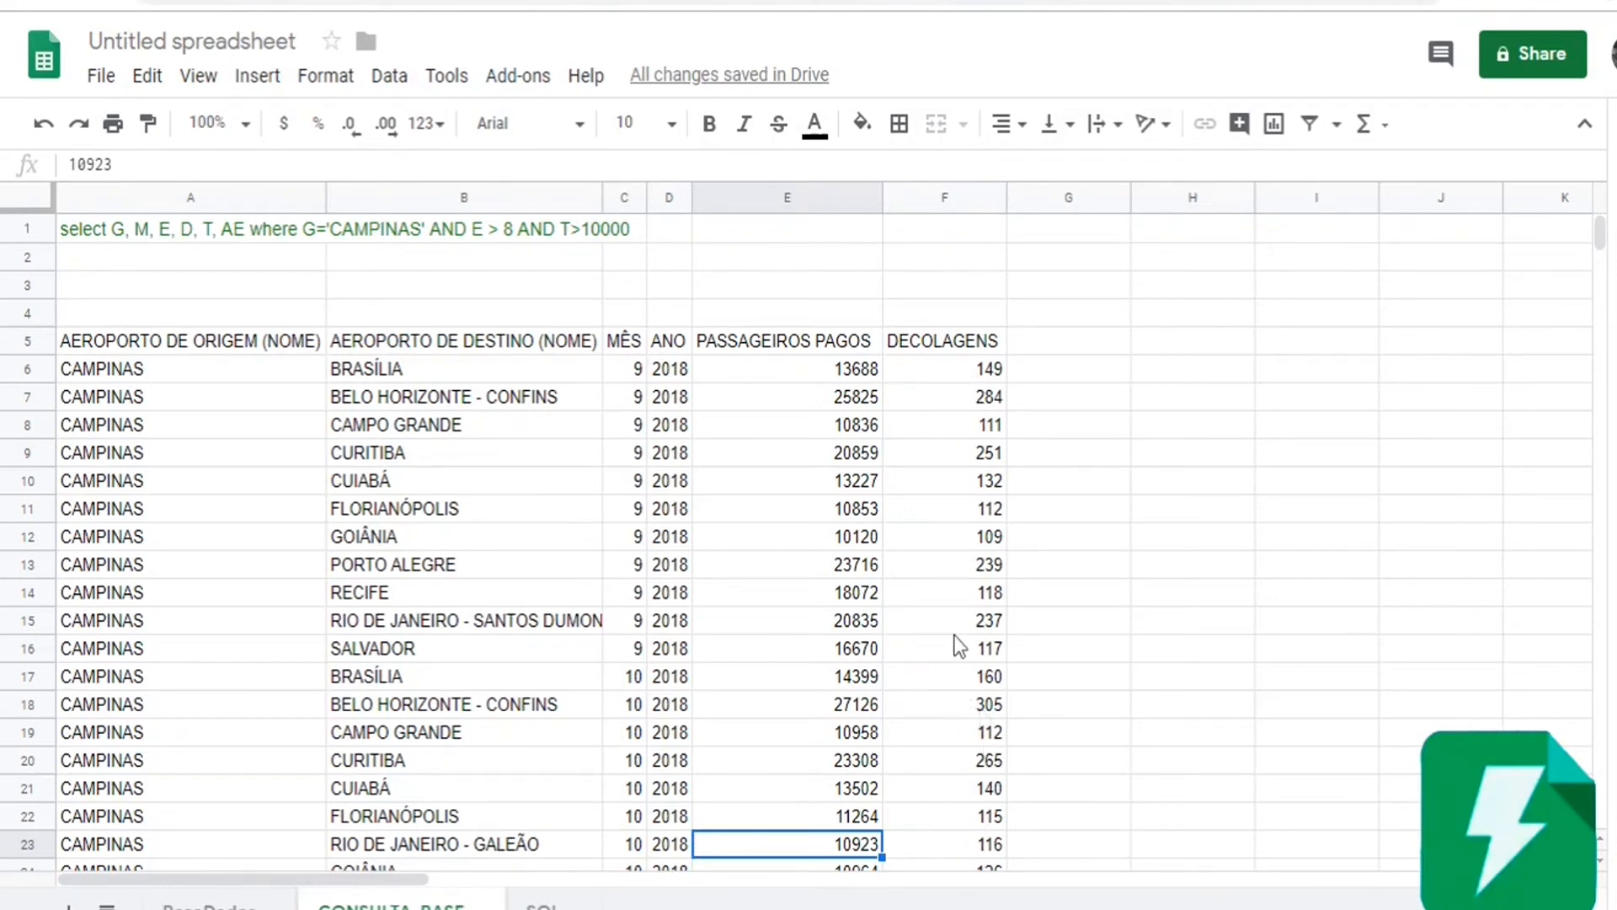
# Append AE>200 directly after T>10000 in the where clause in cell A1
pyautogui.click(260, 227)
pyautogui.click(661, 167)
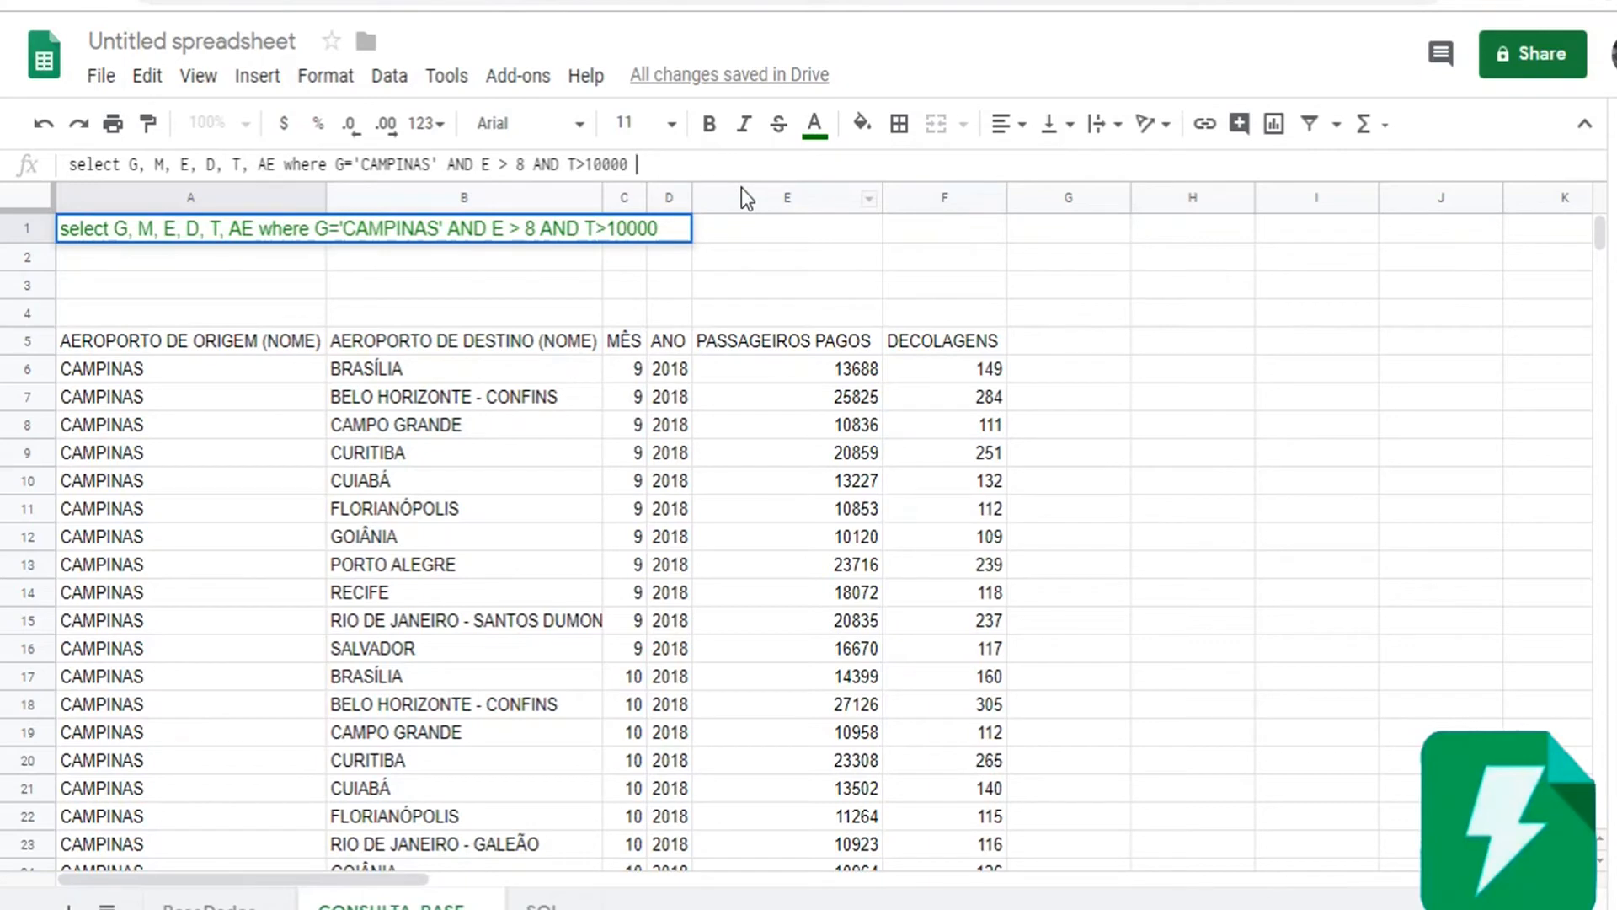
pyautogui.write('AE>')
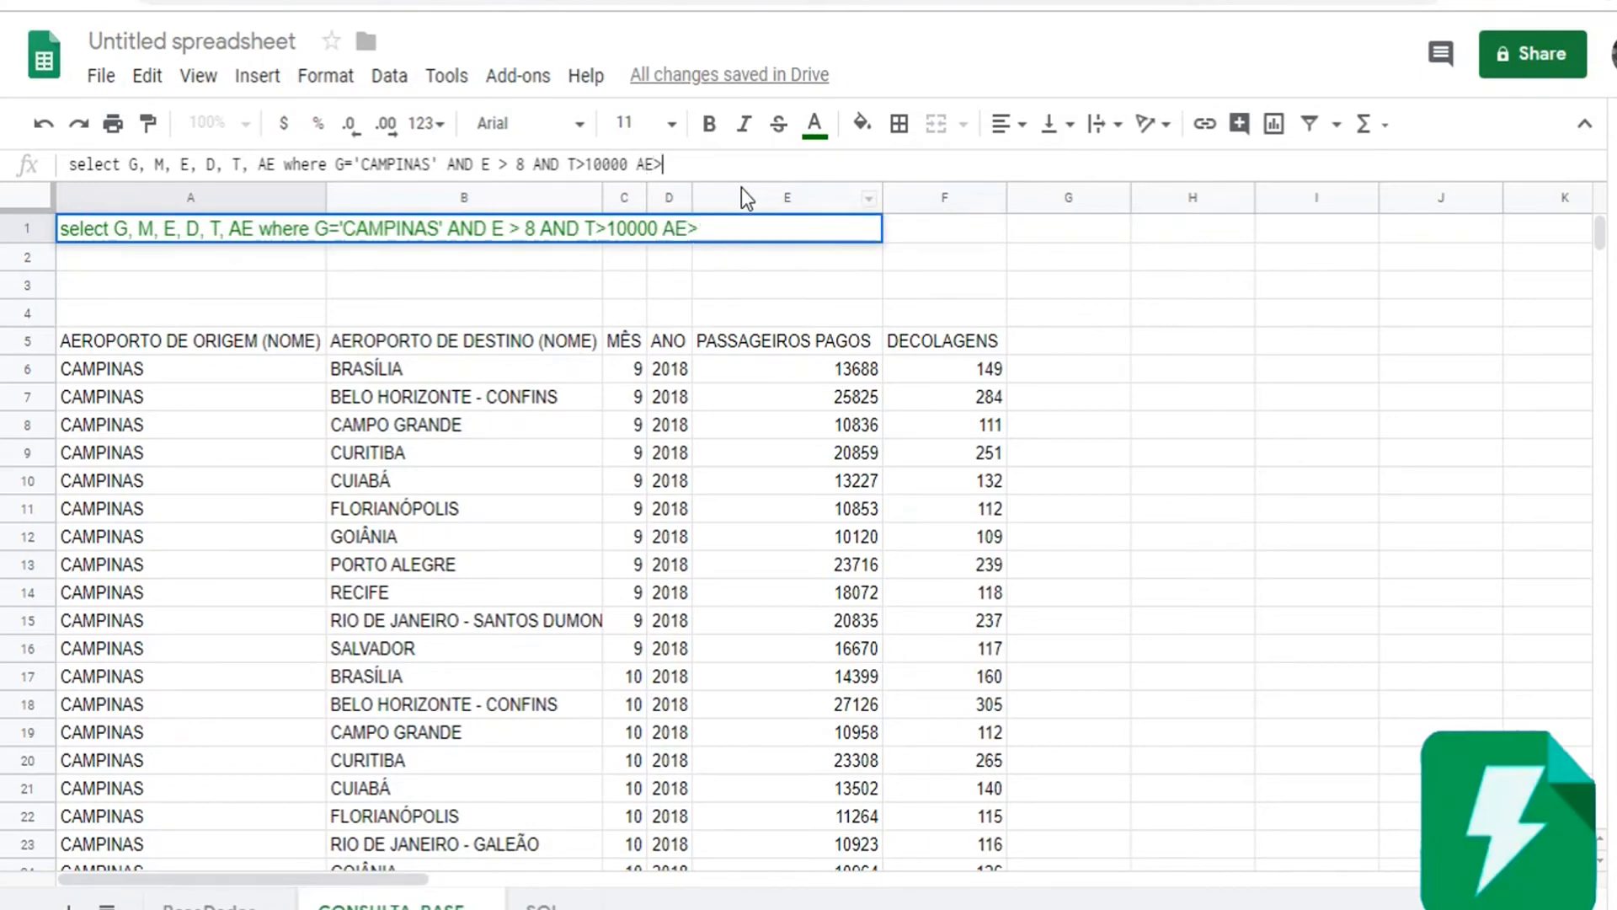
pyautogui.write('200')
pyautogui.press('Return')
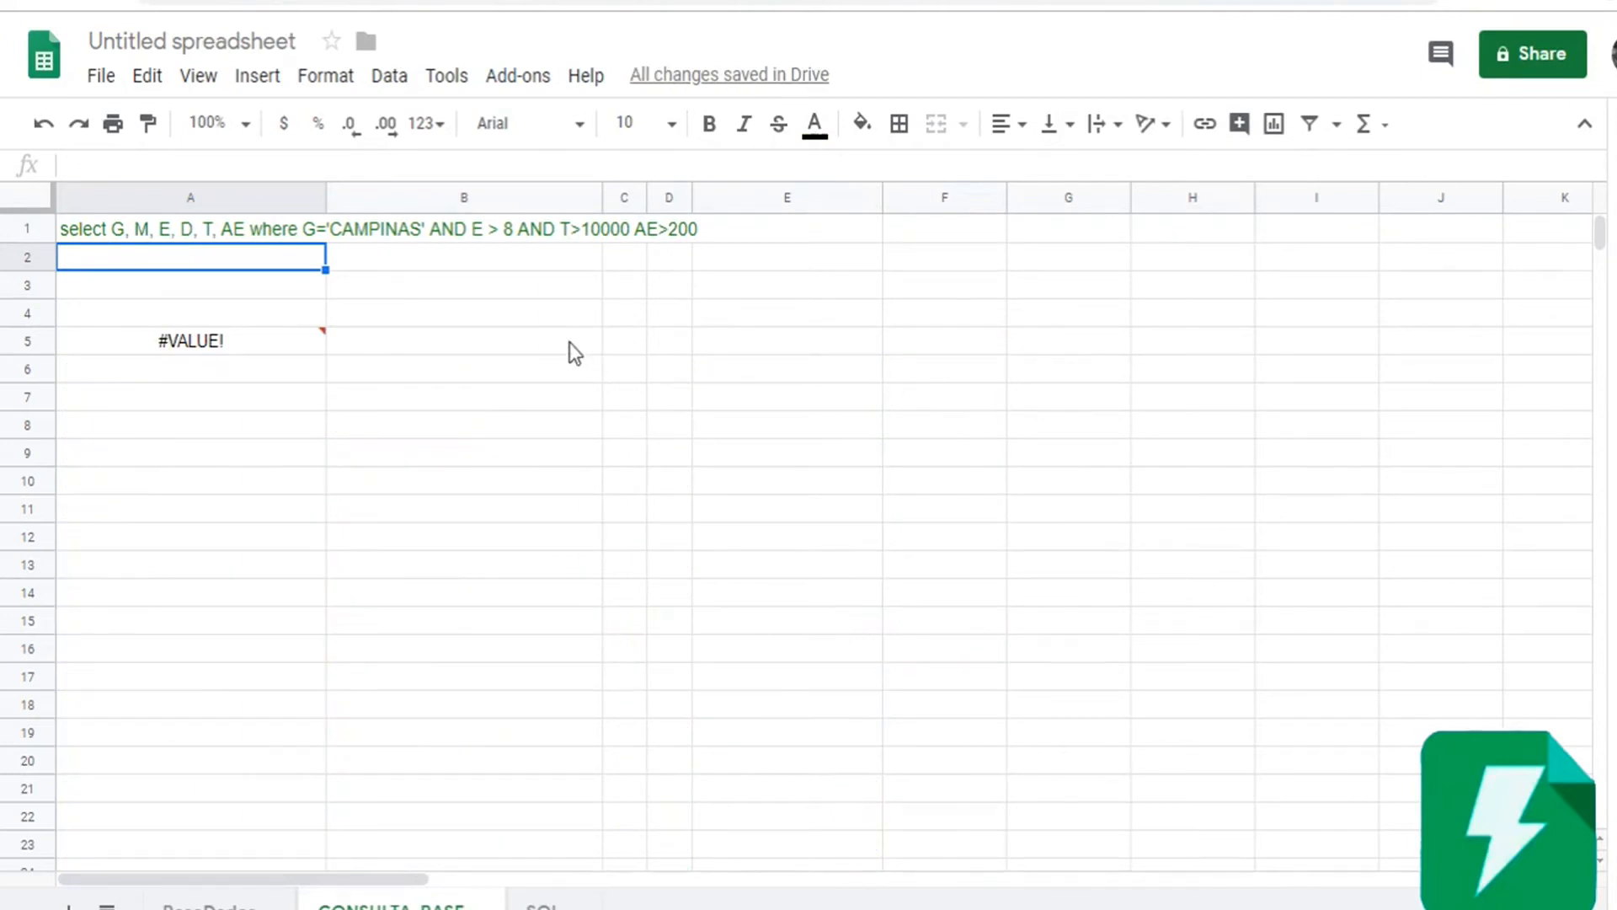
# Insert the missing AND between T>10000 and AE>200 in cell A1, checking the error details on A5
pyautogui.click(282, 238)
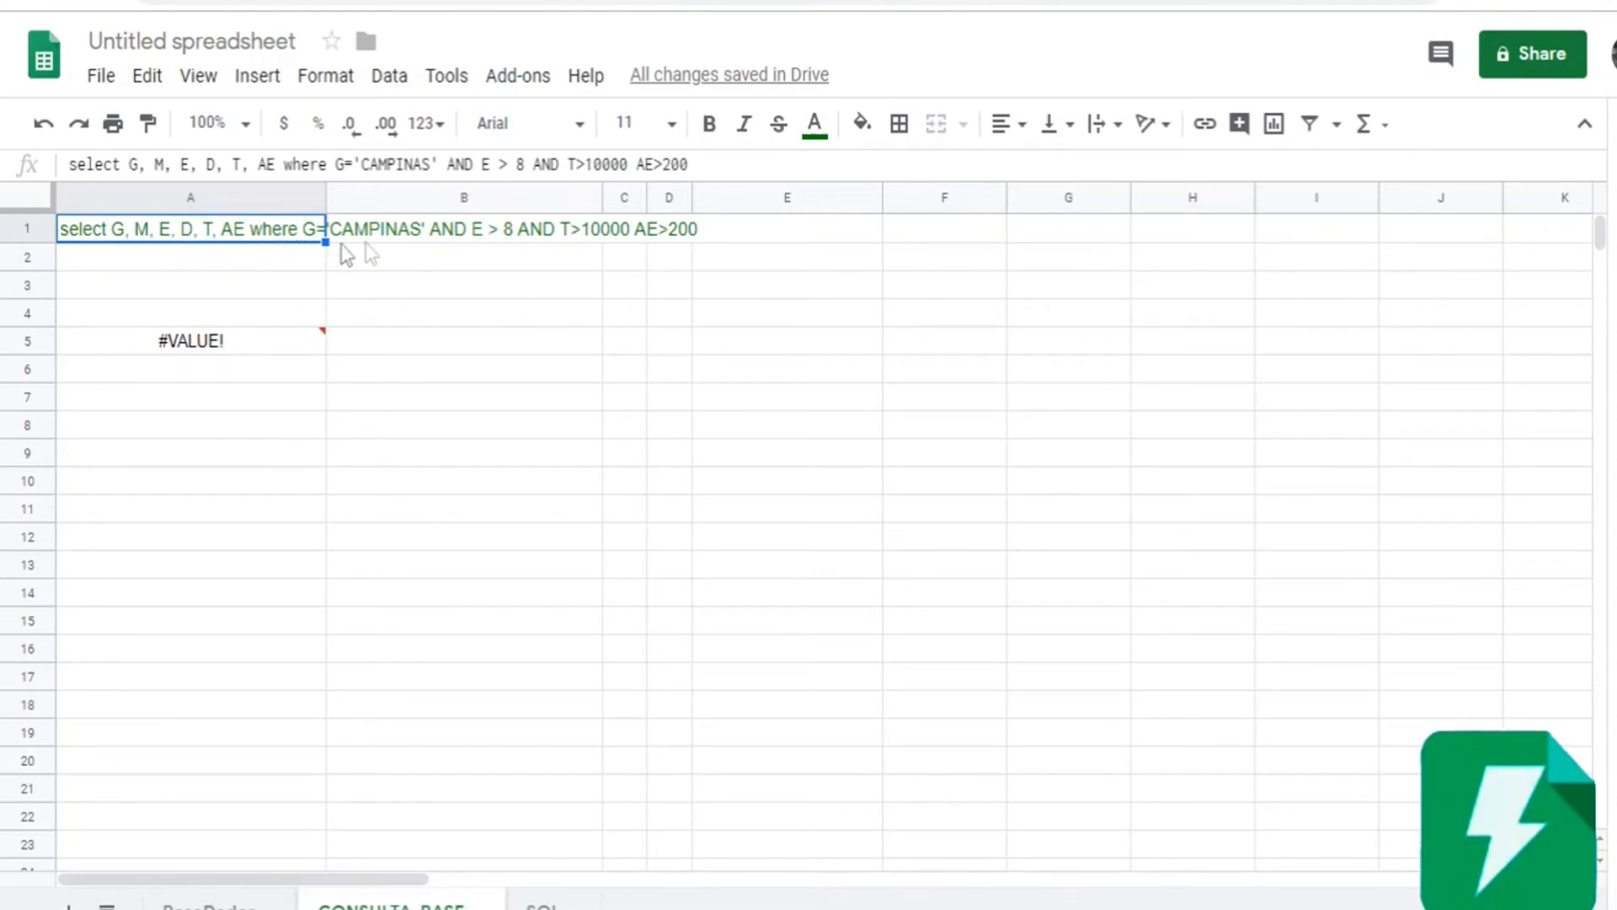
pyautogui.click(632, 163)
pyautogui.write('A')
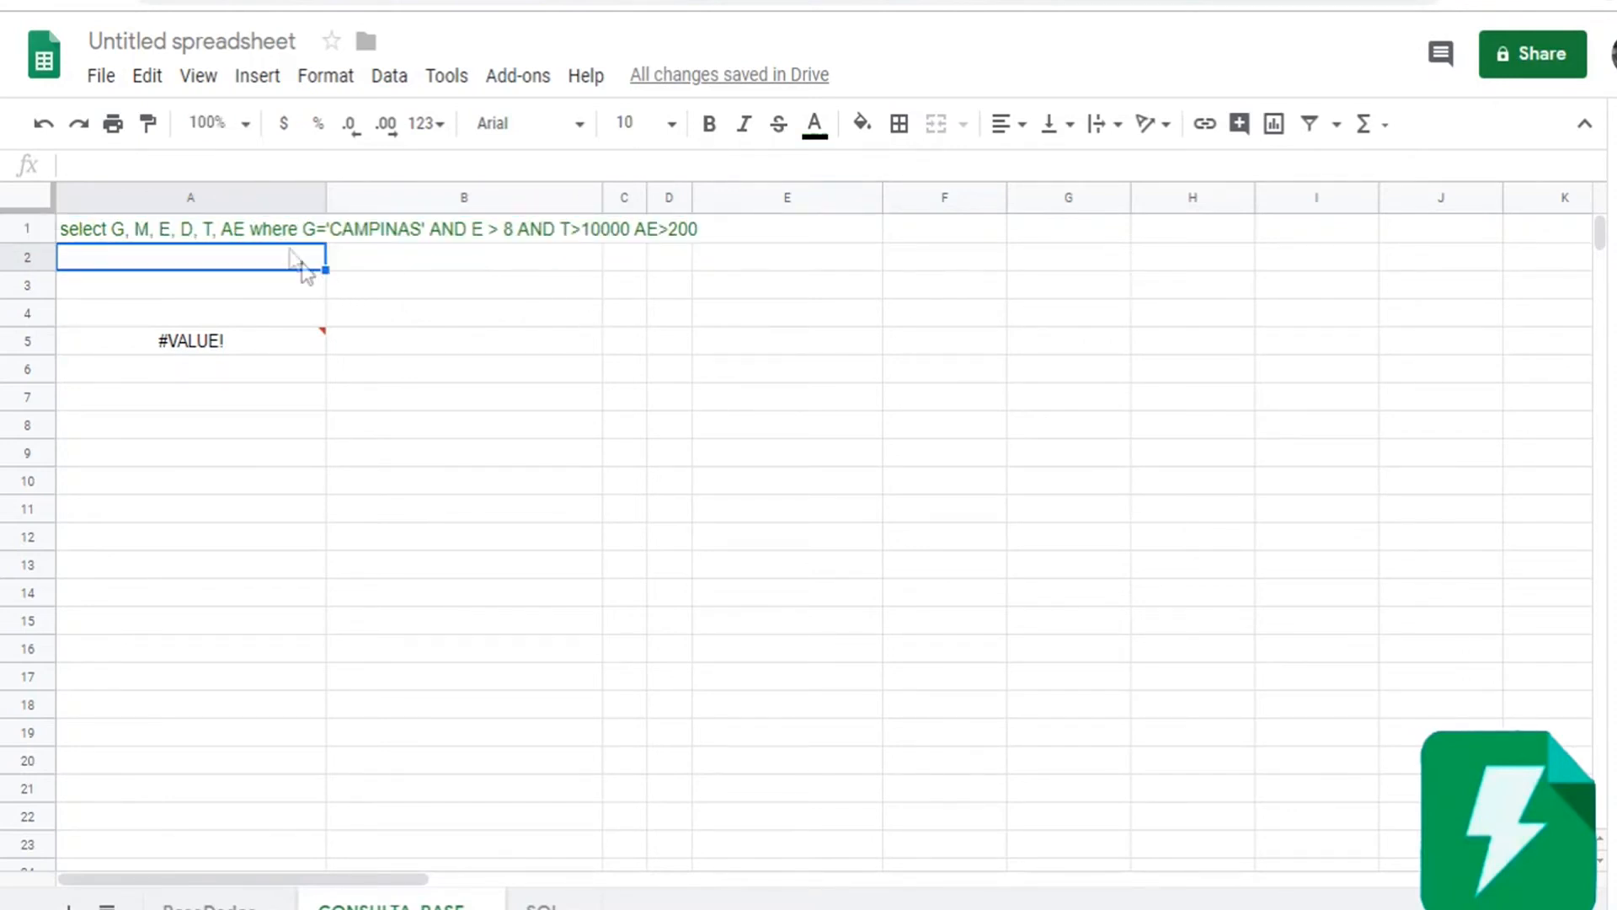
pyautogui.click(282, 237)
pyautogui.click(632, 164)
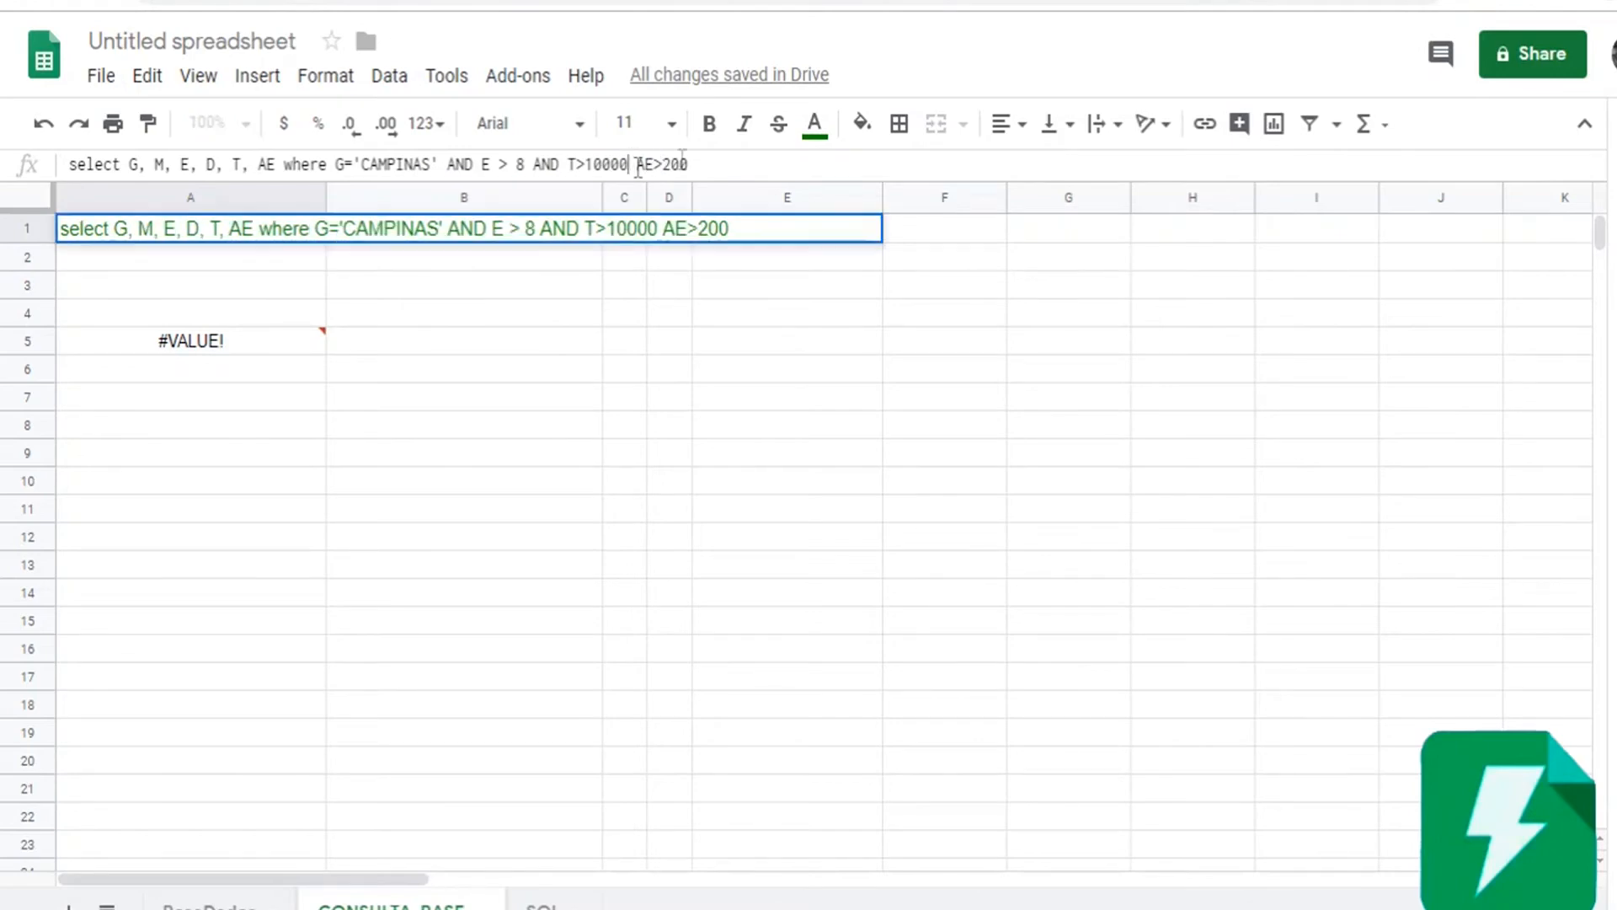
pyautogui.write('AND')
pyautogui.moveTo(220, 341)
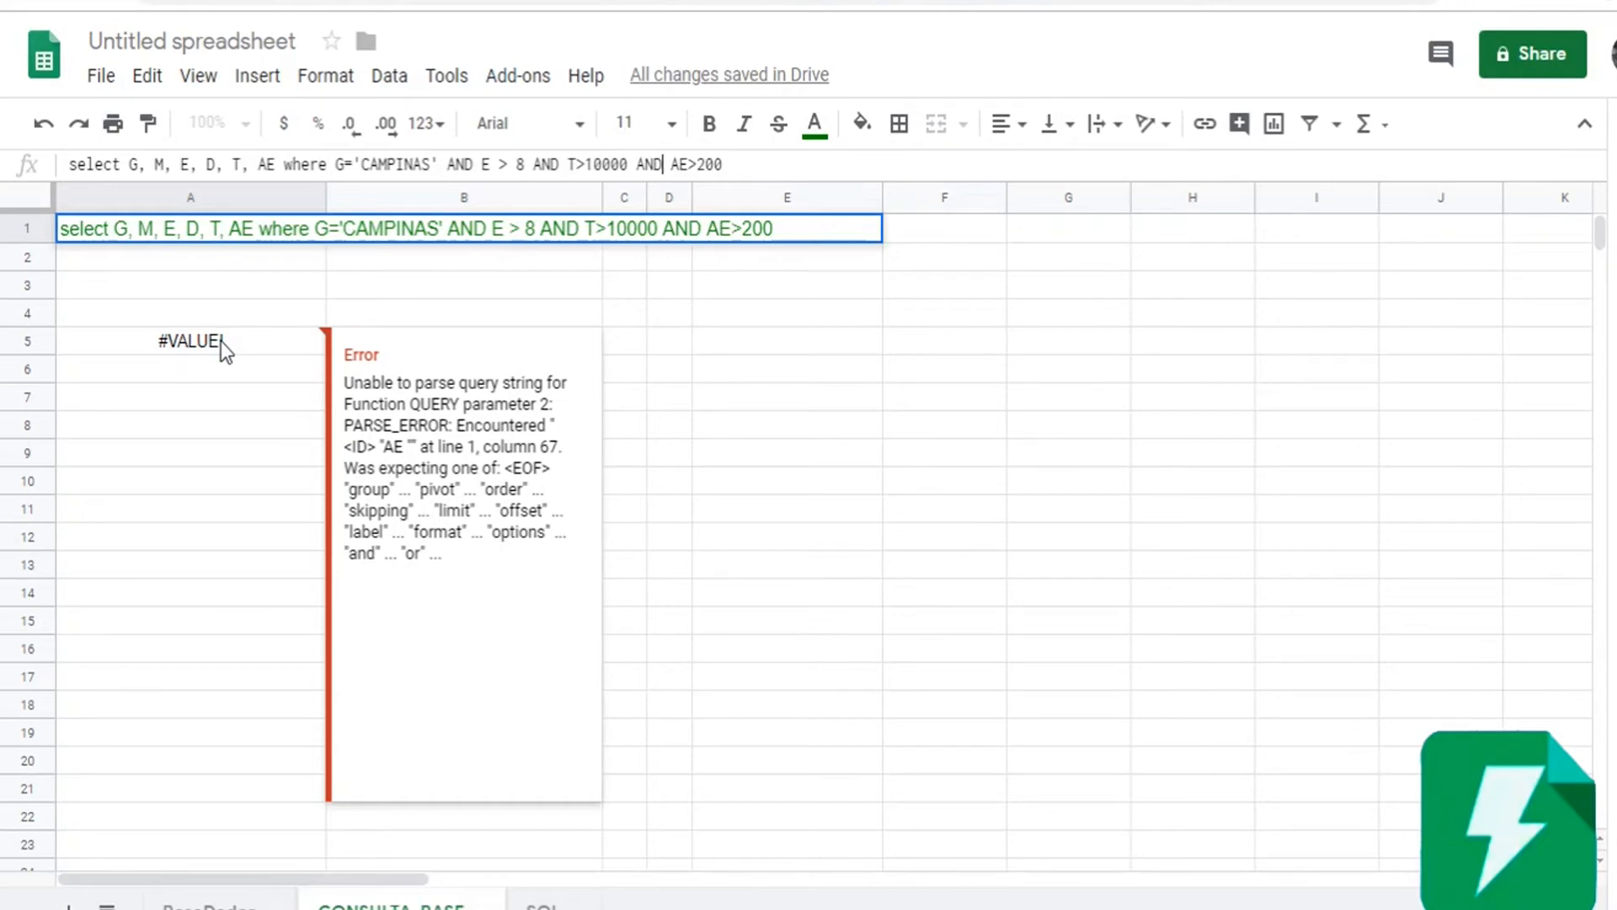
pyautogui.press('Return')
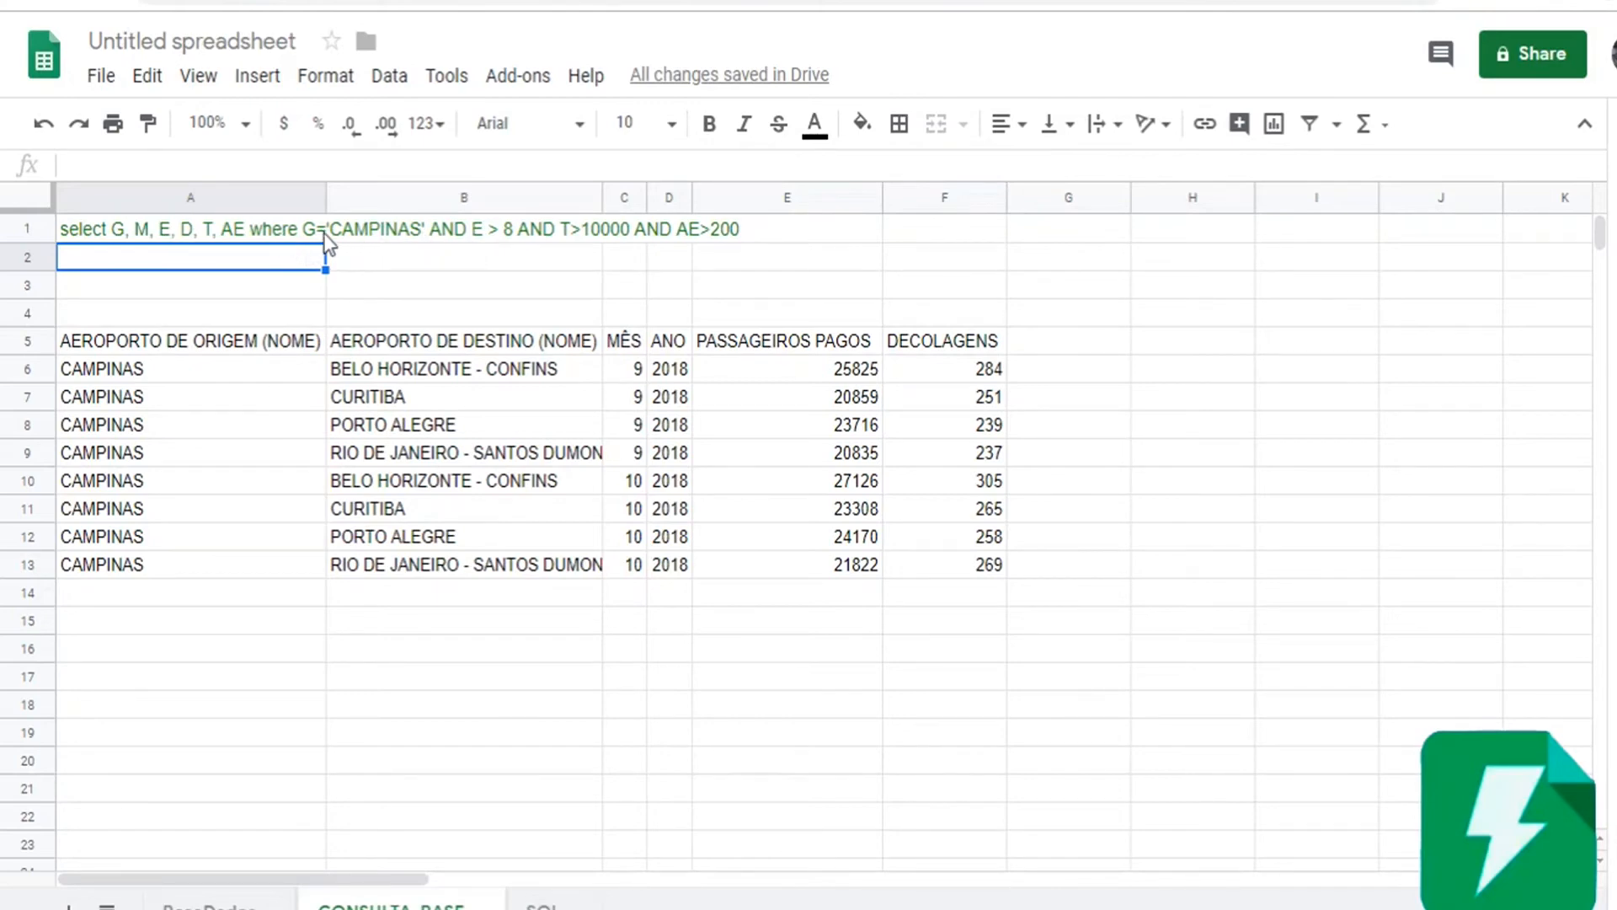
# Review the query text in cell A1, its column list and the QUERY formula in A5
pyautogui.click(166, 238)
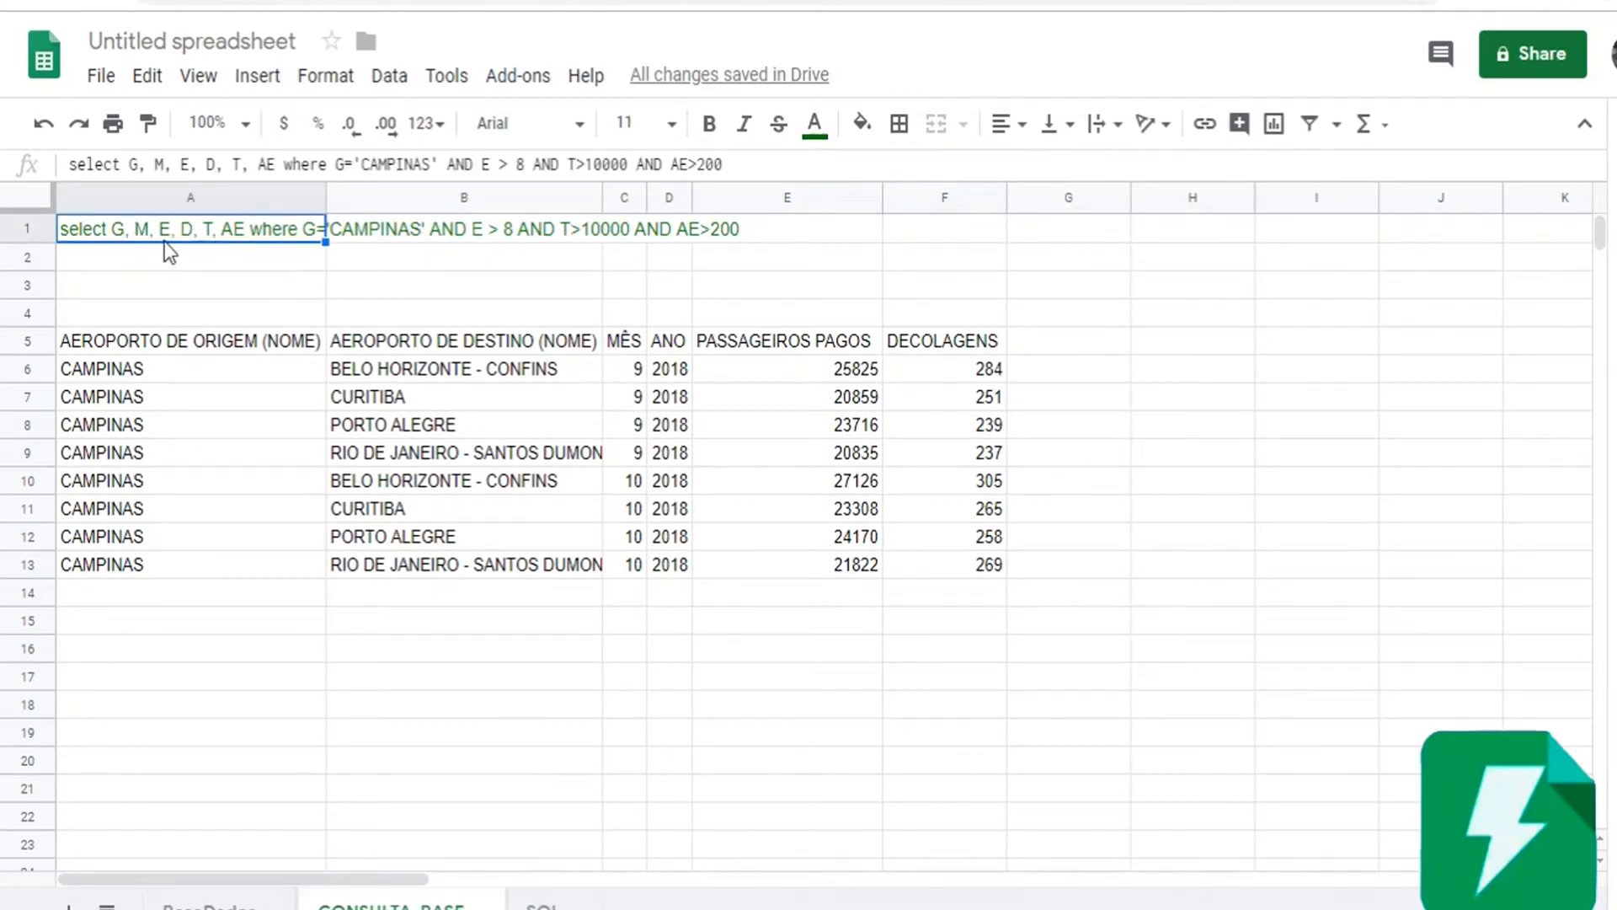
pyautogui.doubleClick(259, 228)
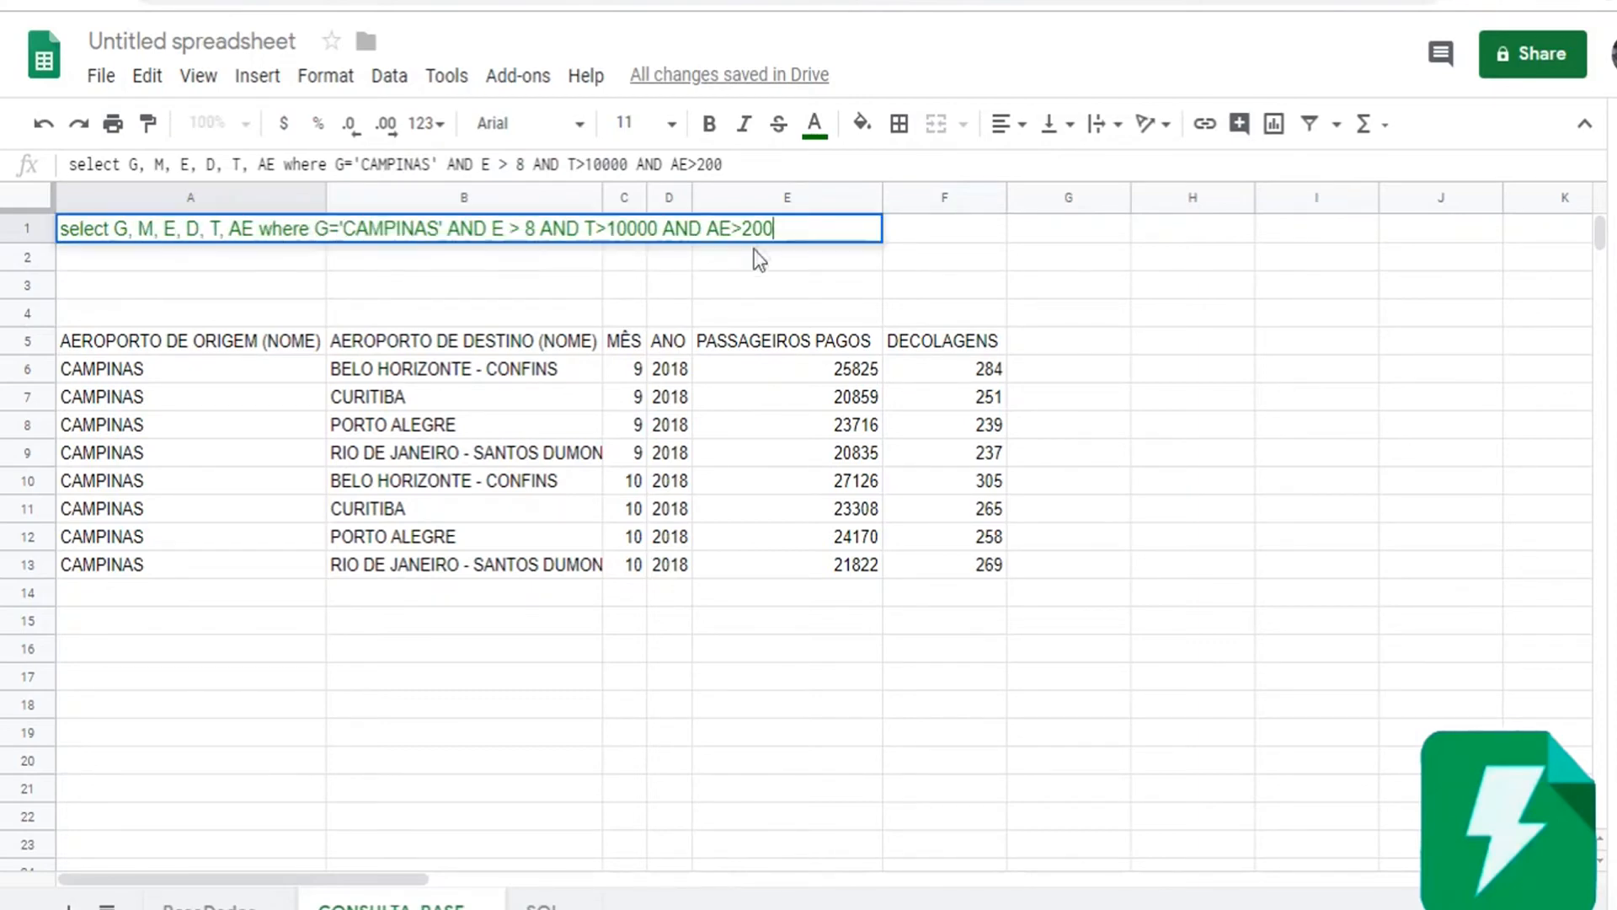
pyautogui.moveTo(763, 228); pyautogui.dragTo(773, 230)
pyautogui.click(708, 228)
pyautogui.click(227, 346)
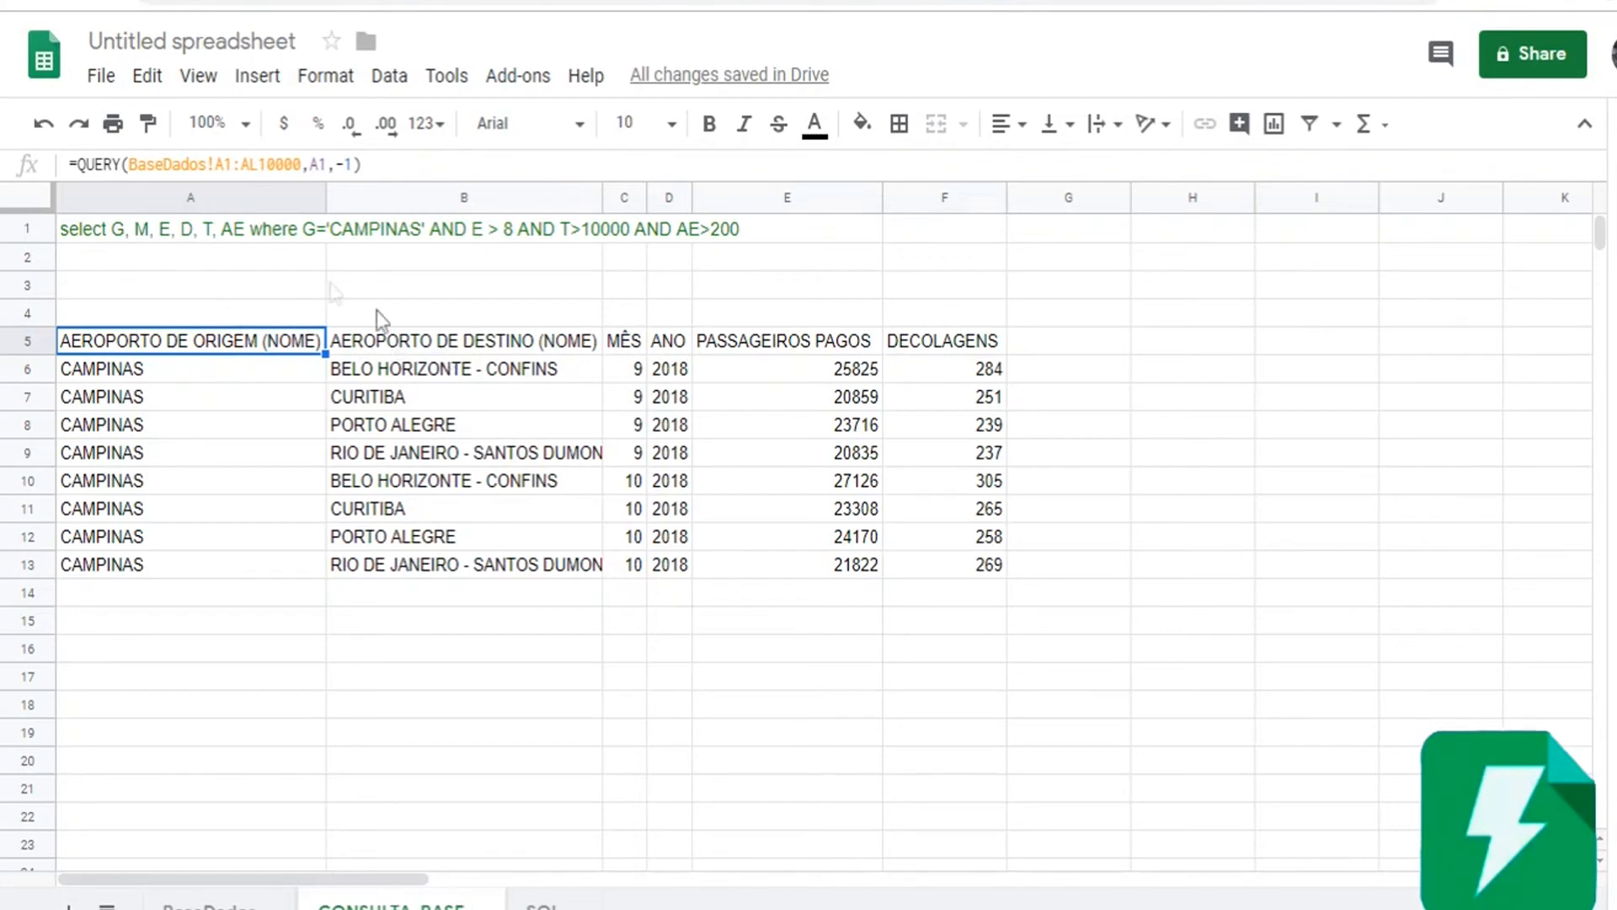
pyautogui.click(123, 234)
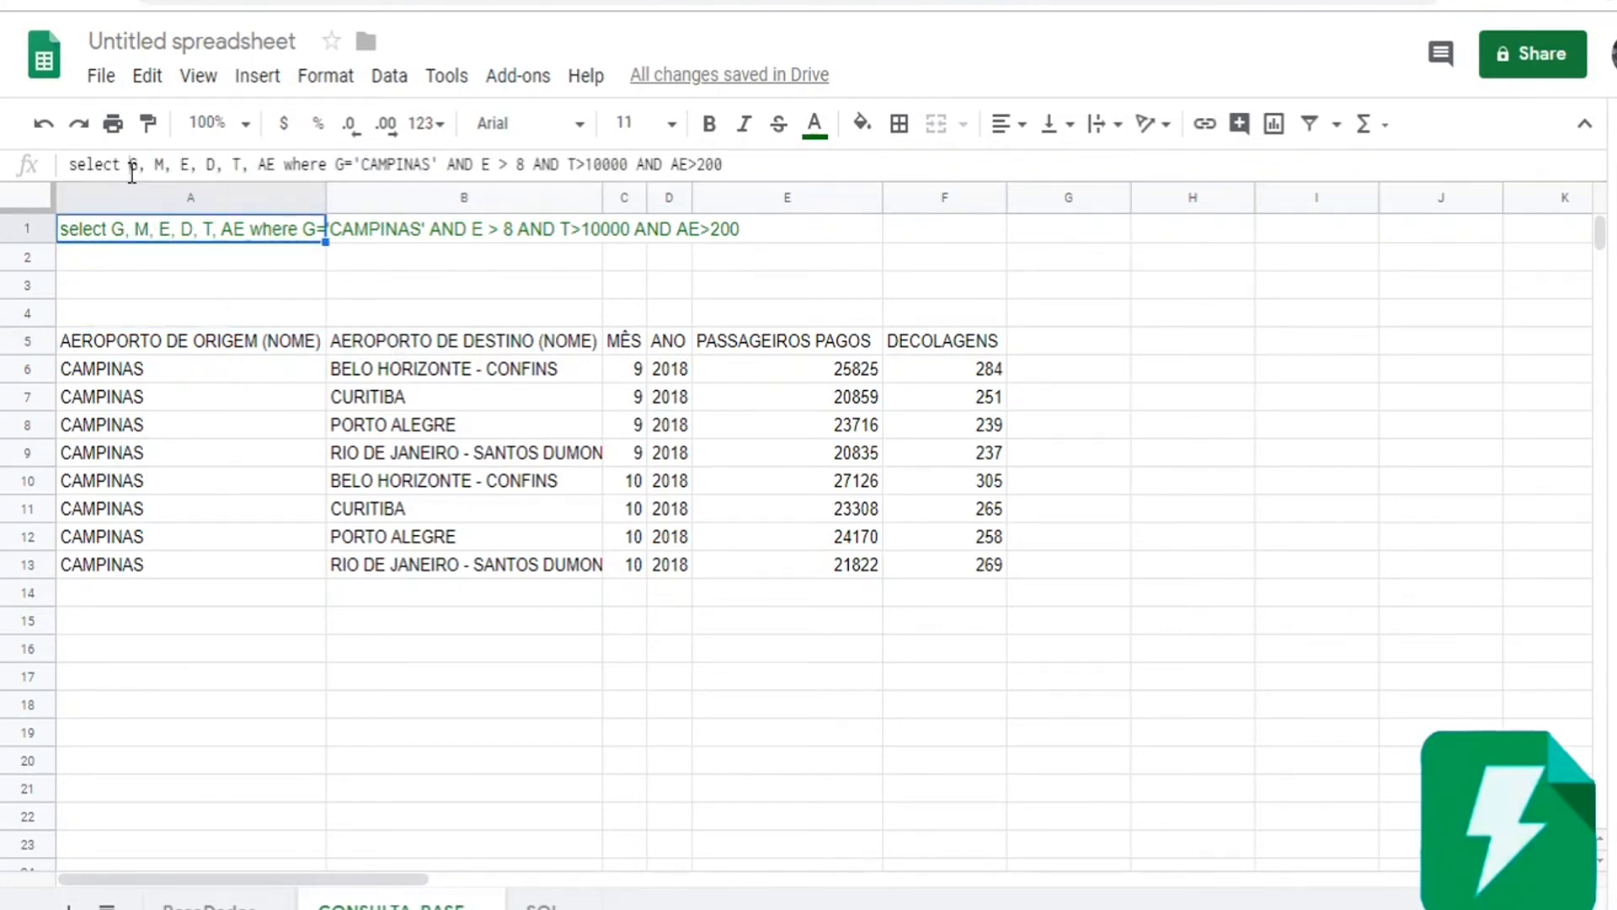
pyautogui.moveTo(130, 164); pyautogui.dragTo(250, 160)
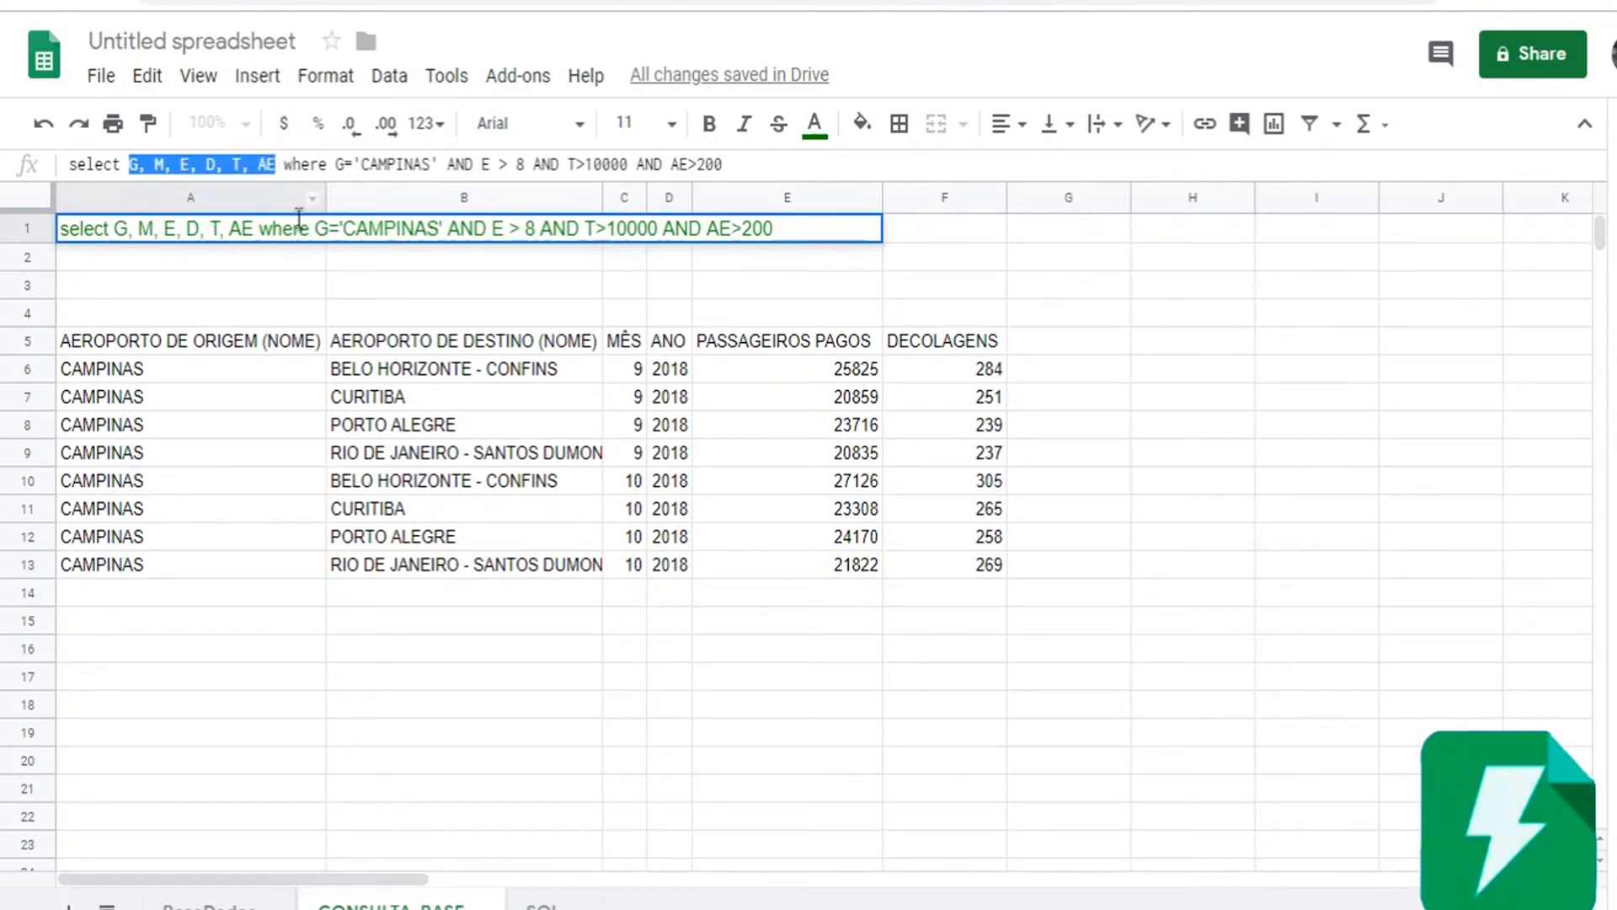
pyautogui.click(157, 313)
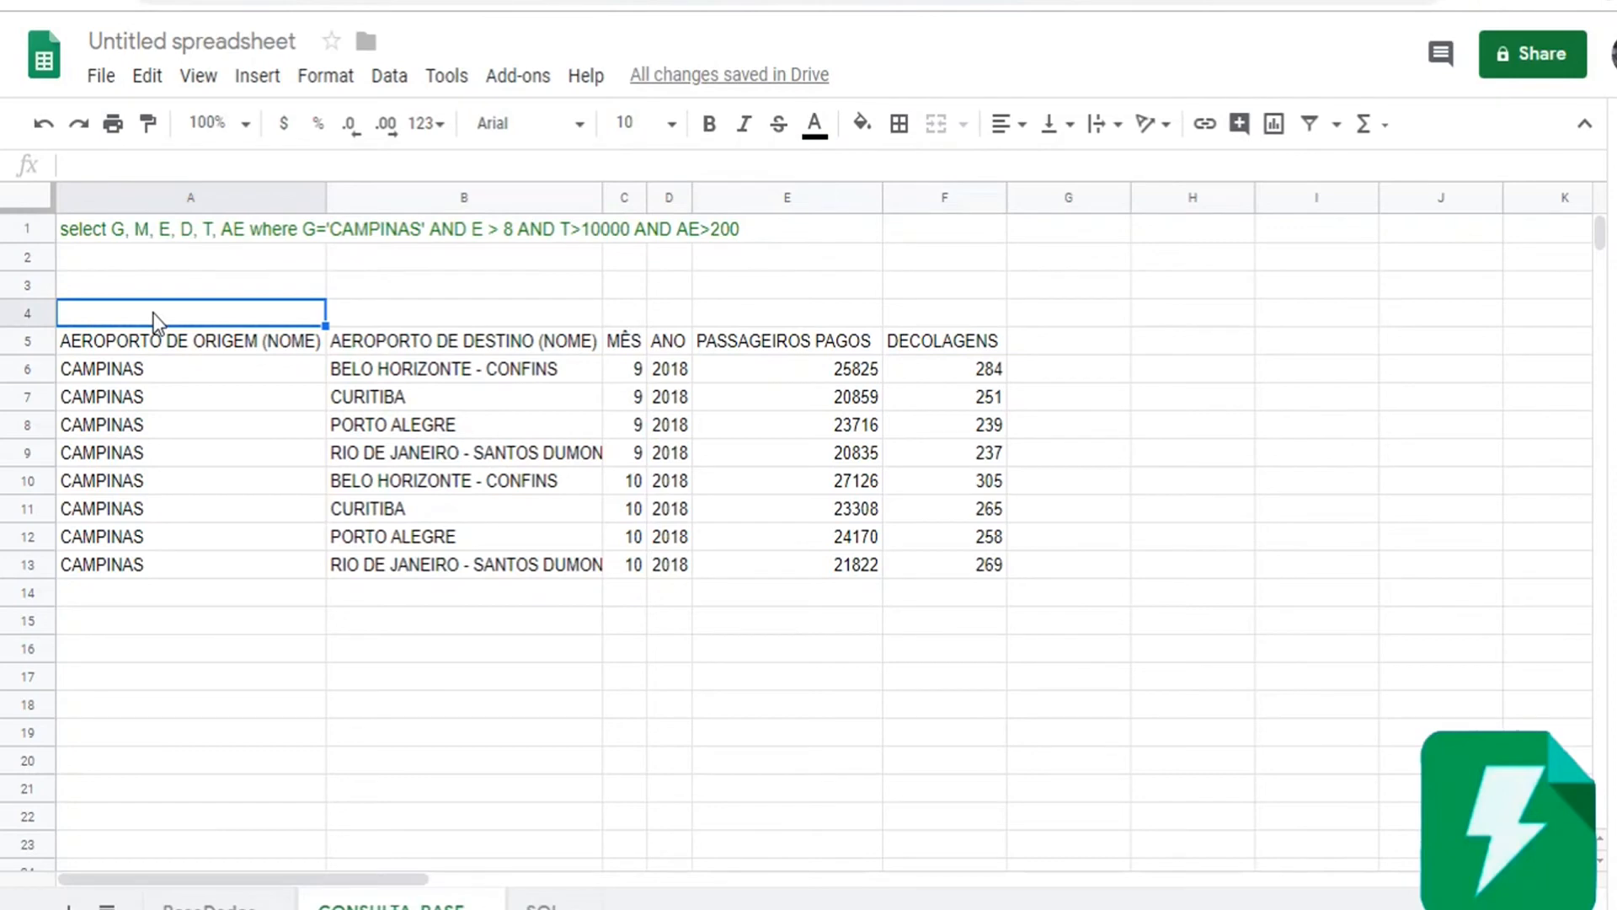
# Copy the column list G, M, E, D, T, AE from the query text in A1 into cell A4
pyautogui.click(163, 234)
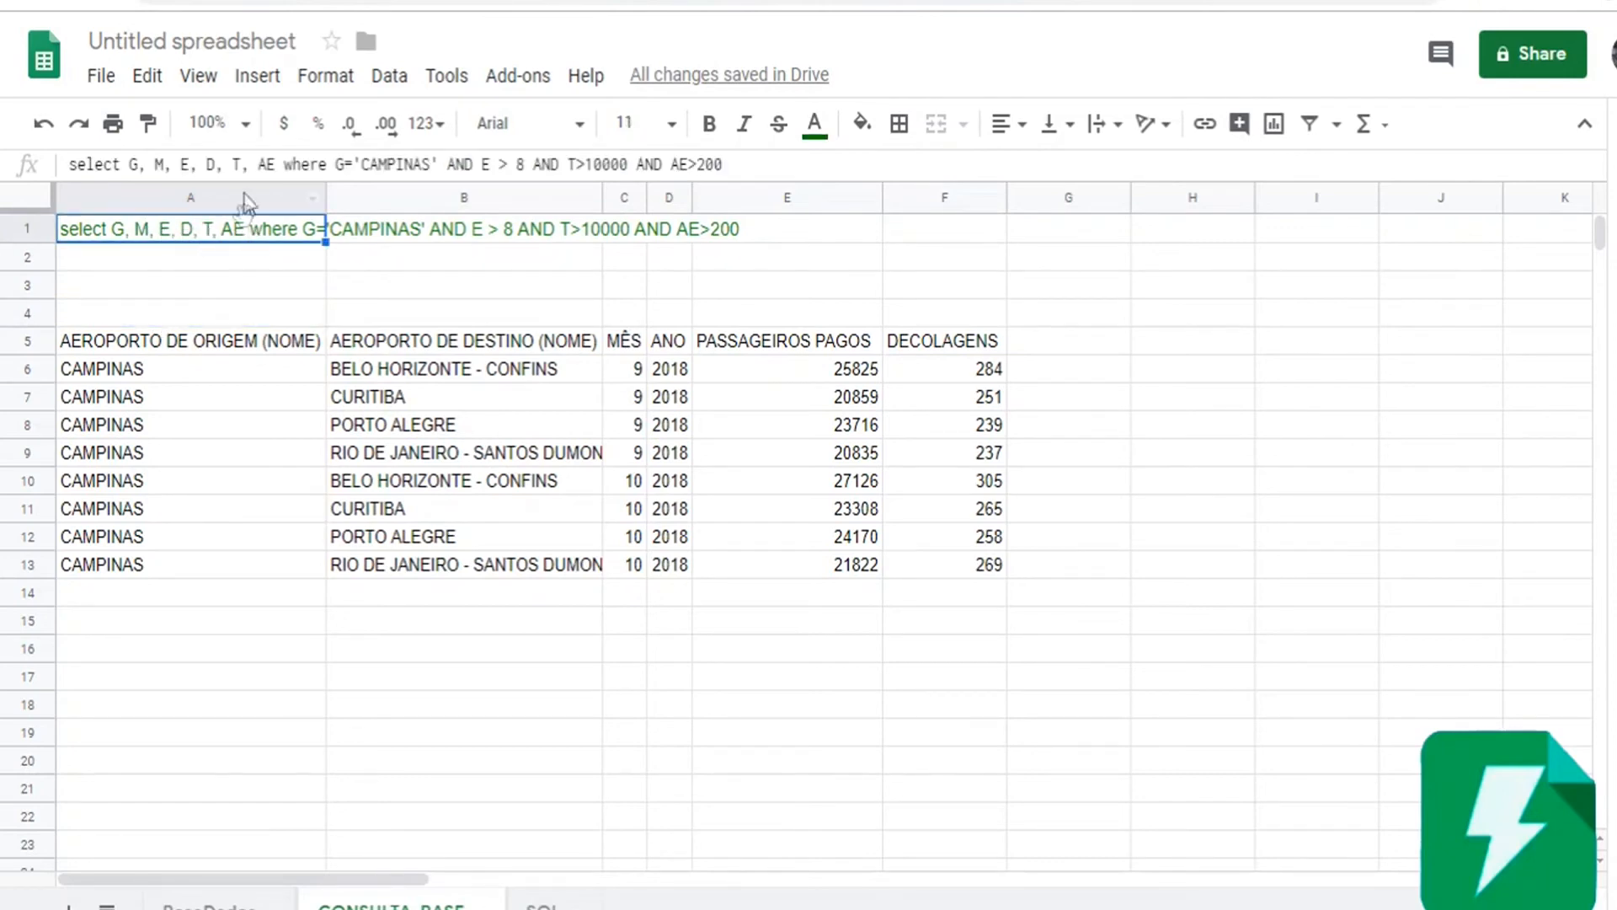
pyautogui.moveTo(276, 164); pyautogui.dragTo(132, 162)
pyautogui.hotkey('ctrl', 'c')
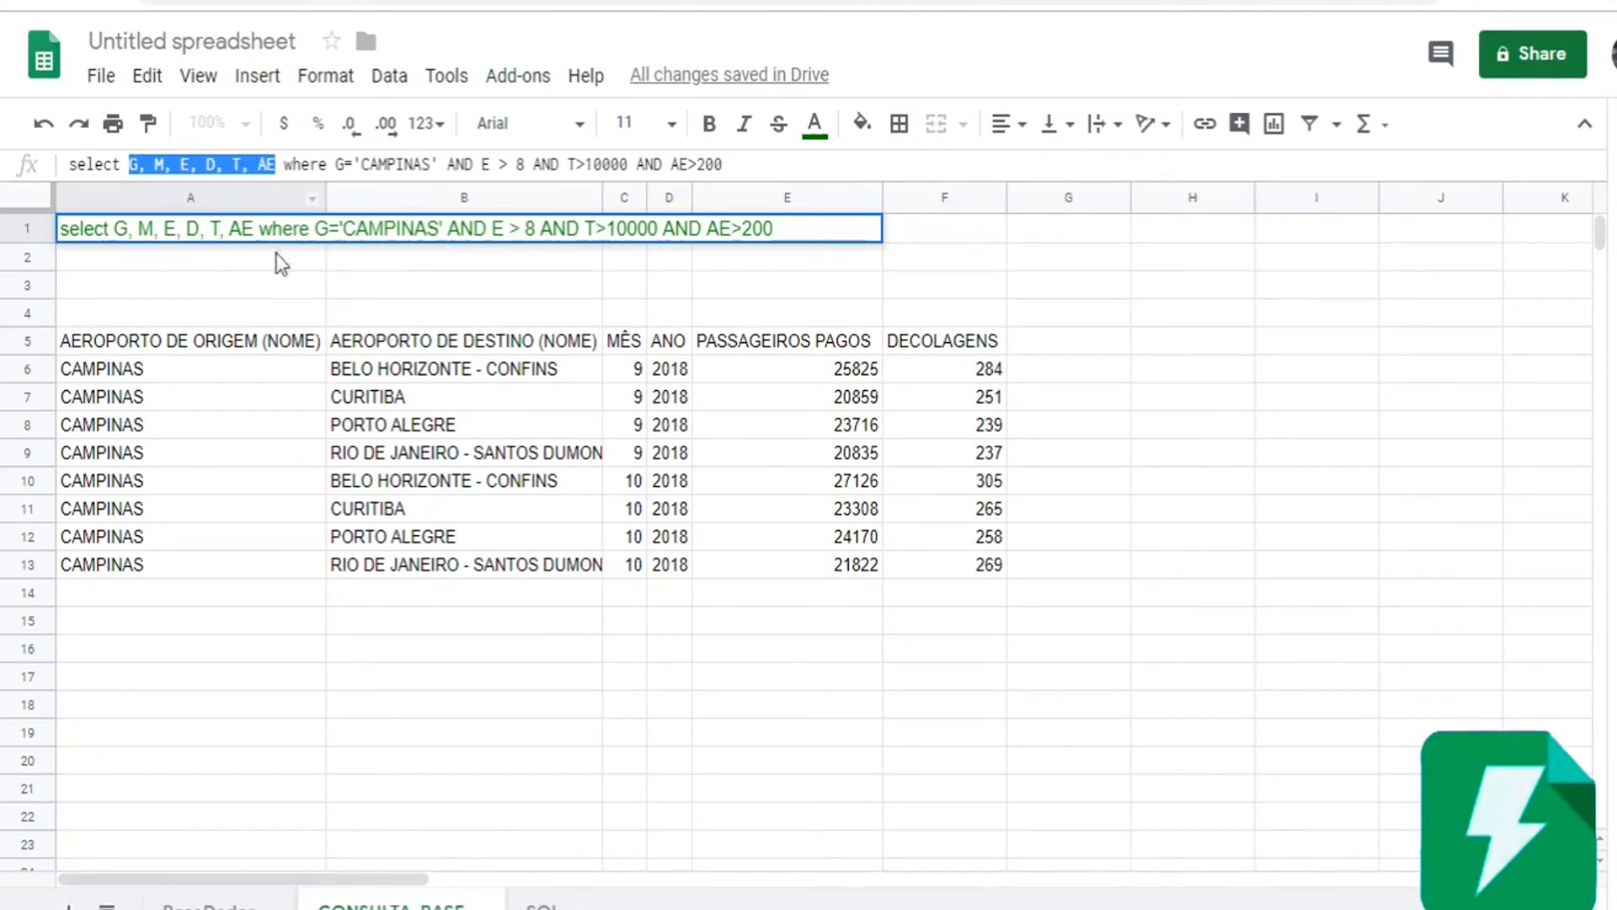
pyautogui.click(101, 311)
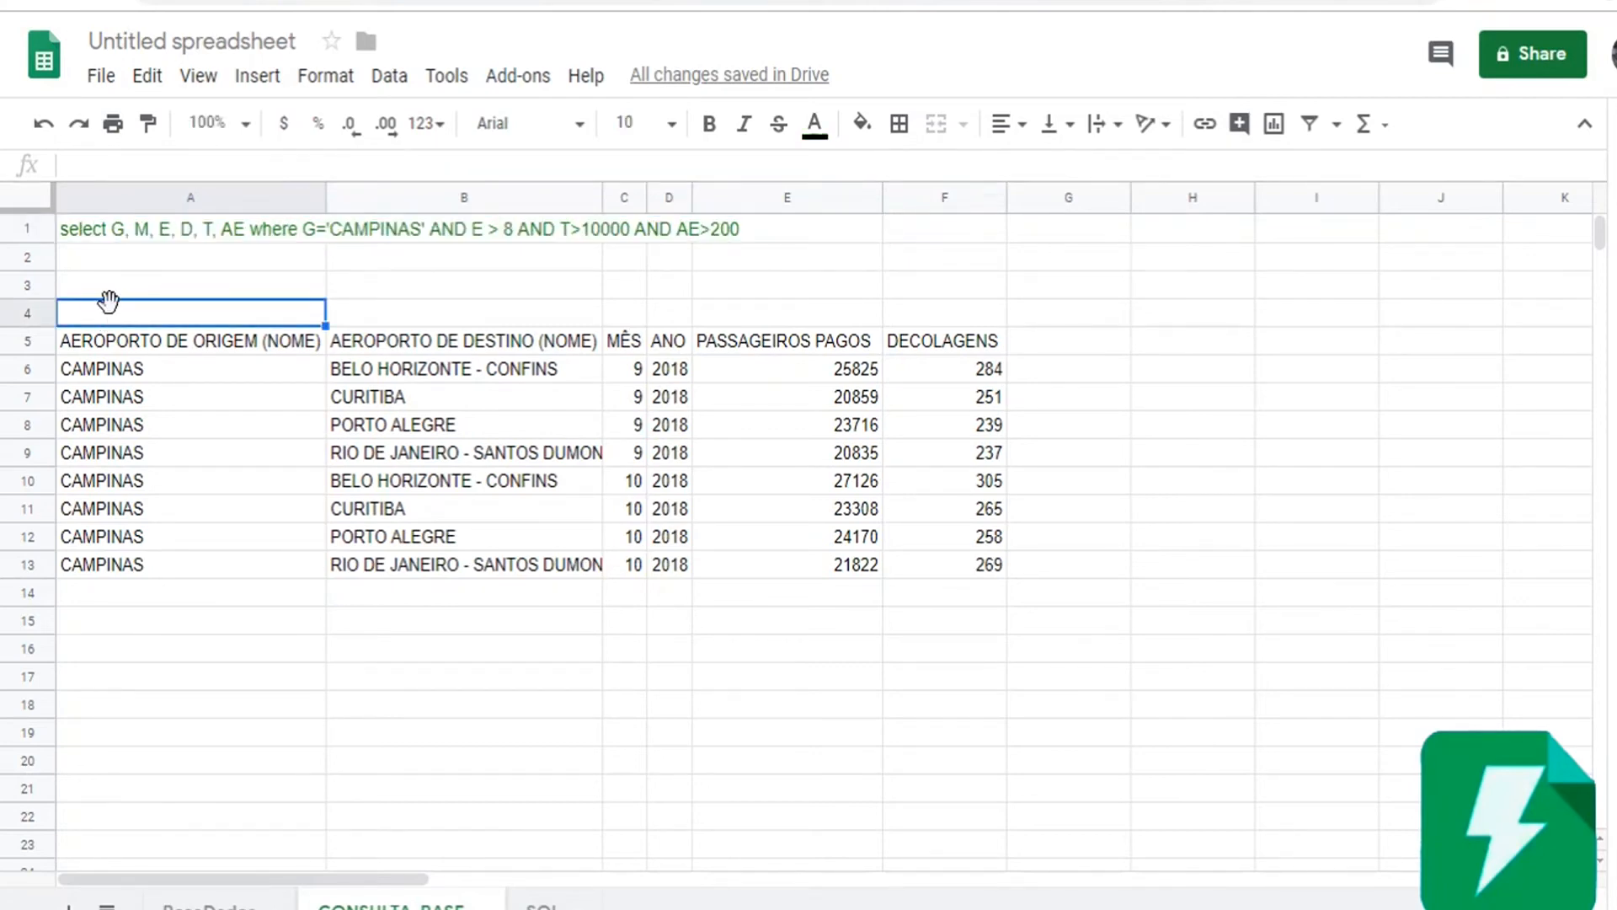
pyautogui.hotkey('ctrl', 'v')
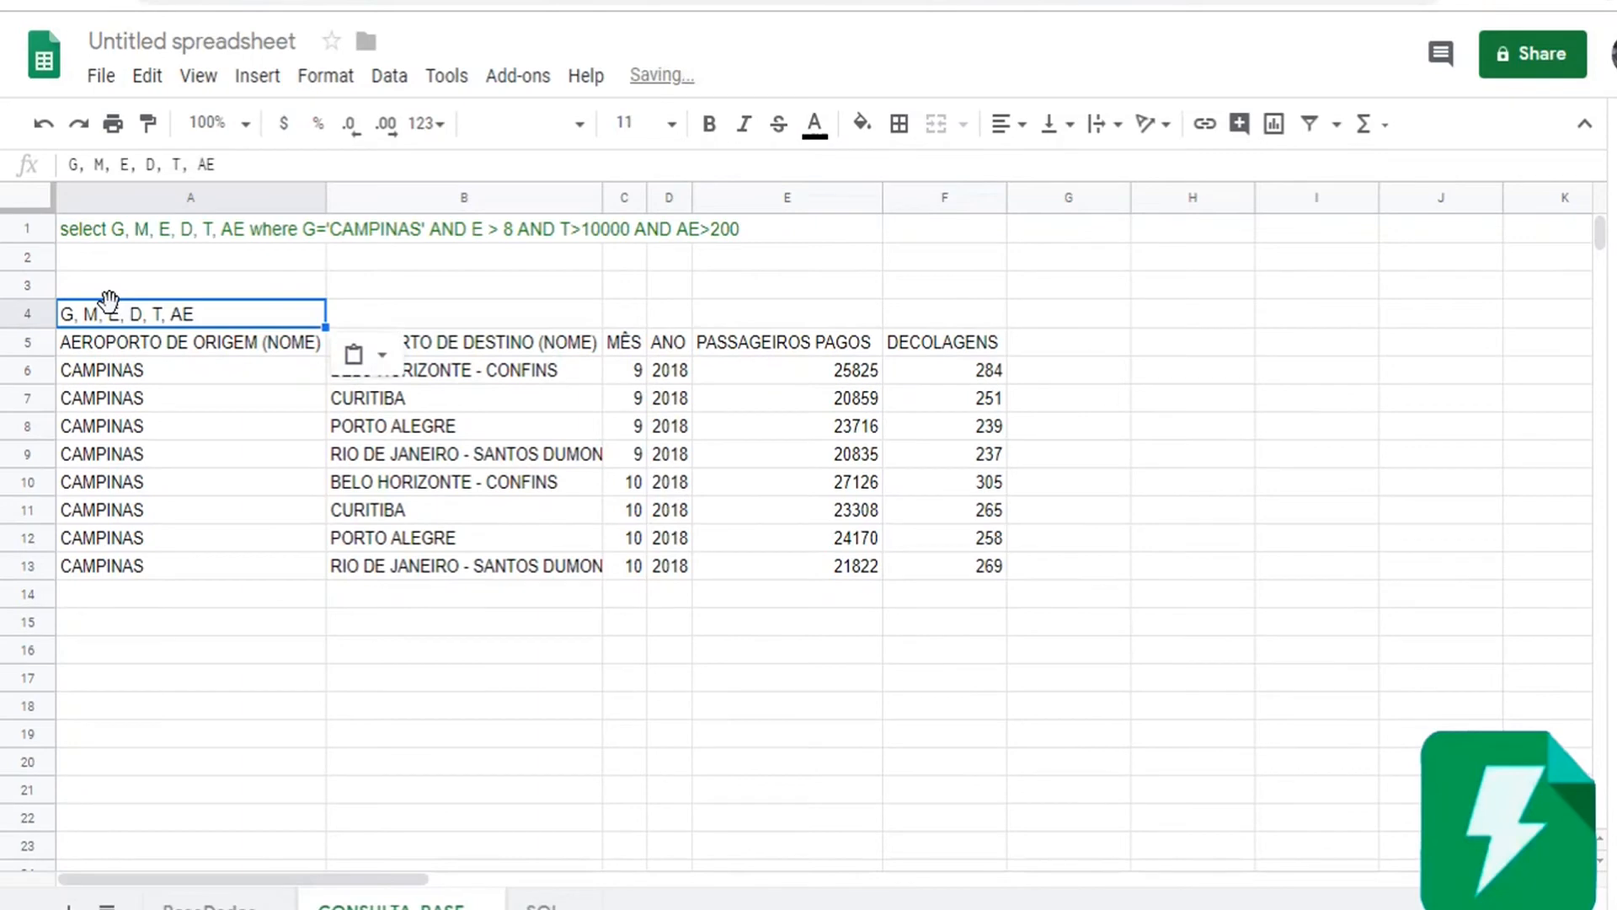
# Split the text in A4 into separate columns so each letter sits above its result header
pyautogui.click(175, 347)
pyautogui.click(183, 325)
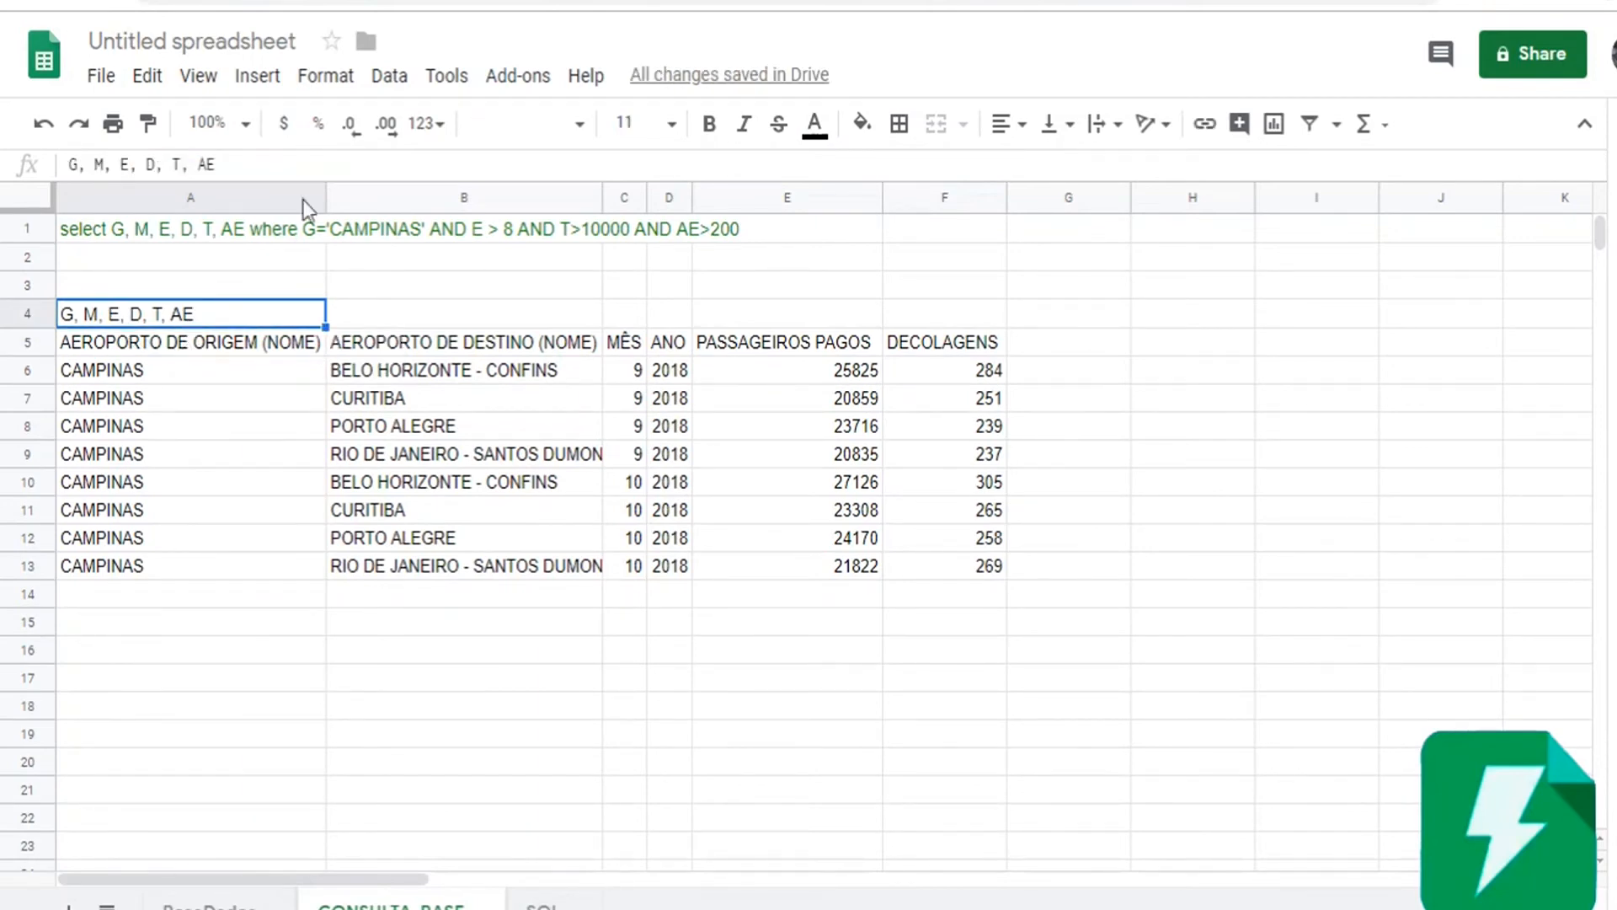
pyautogui.click(389, 77)
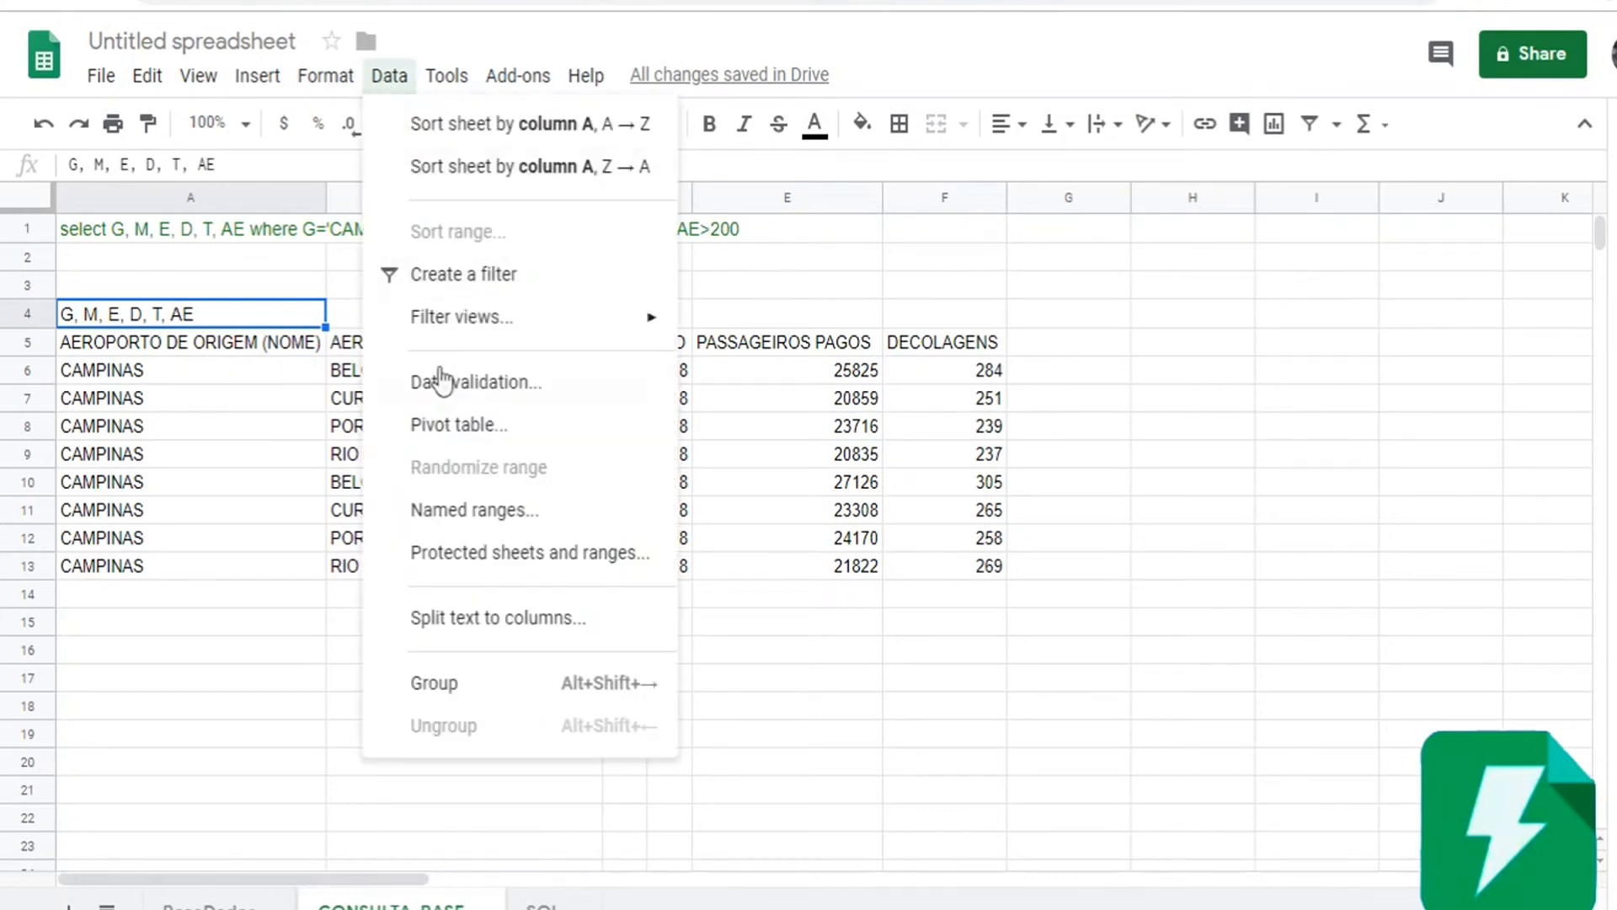
pyautogui.click(459, 619)
pyautogui.click(467, 620)
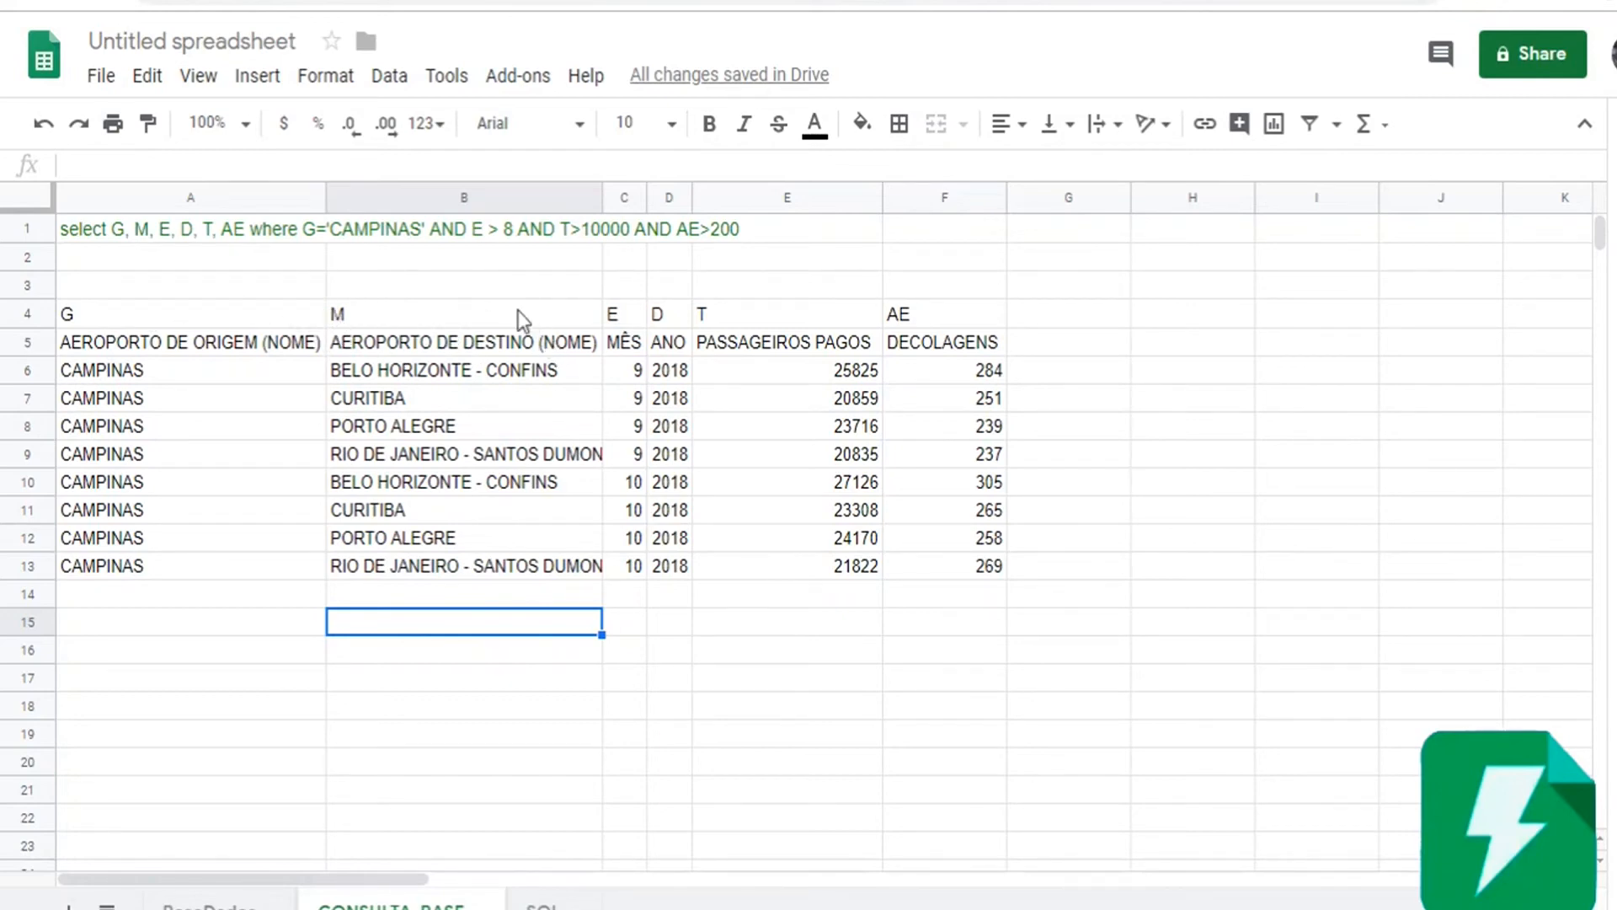
# Compare each source column letter in row 4 with the matching result header in row 5
pyautogui.click(271, 312)
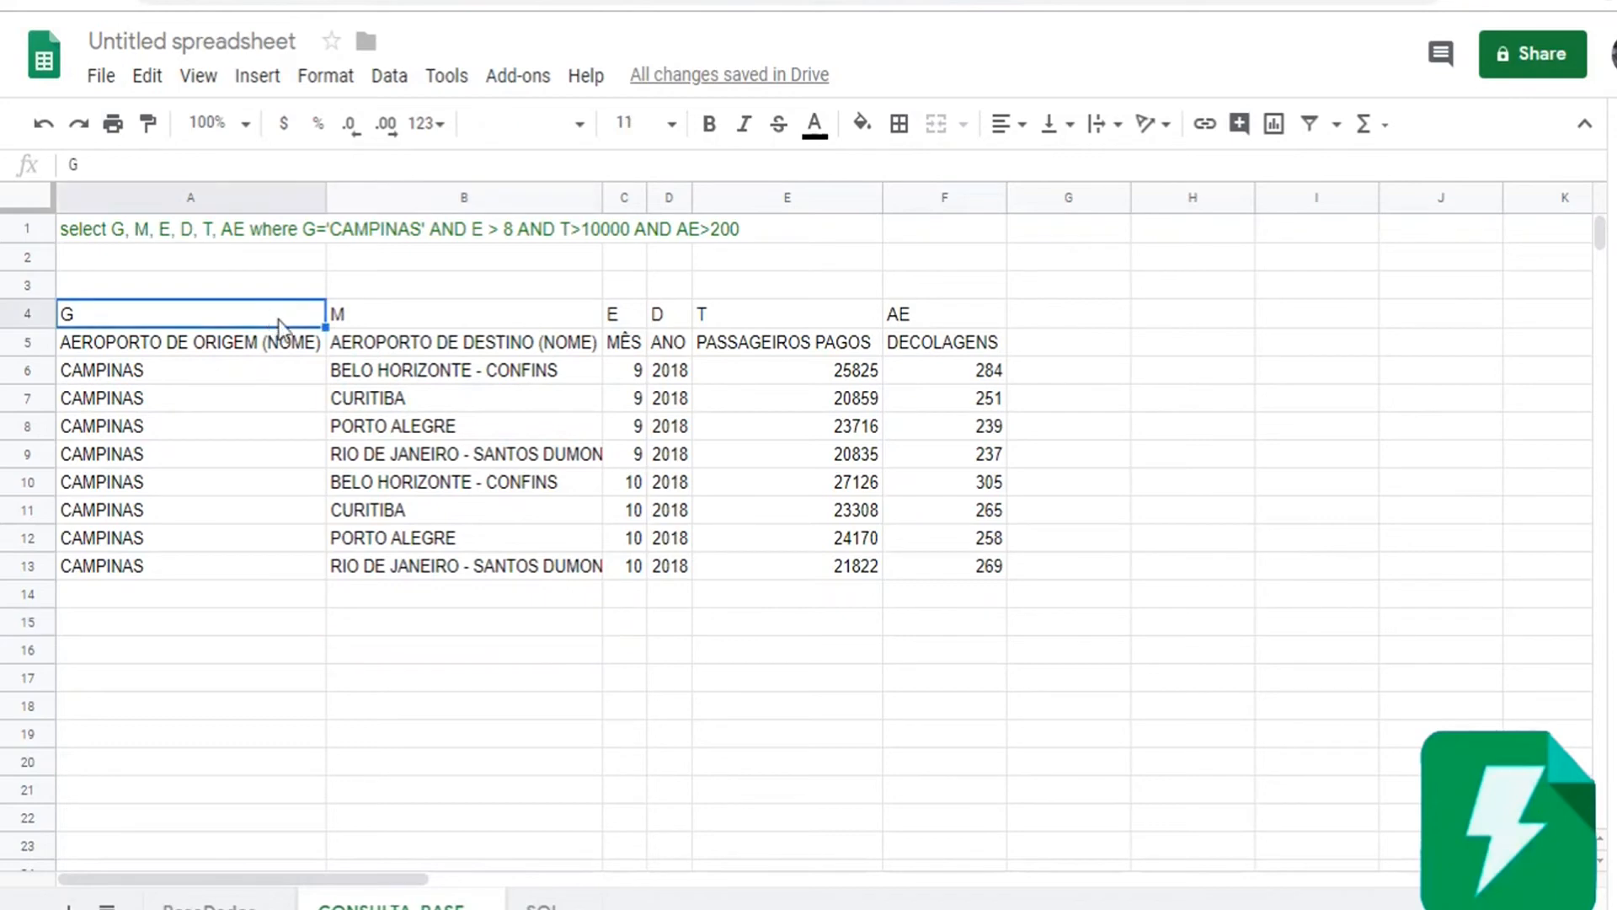
pyautogui.click(253, 354)
pyautogui.moveTo(191, 317); pyautogui.dragTo(207, 352)
pyautogui.moveTo(437, 318); pyautogui.dragTo(448, 347)
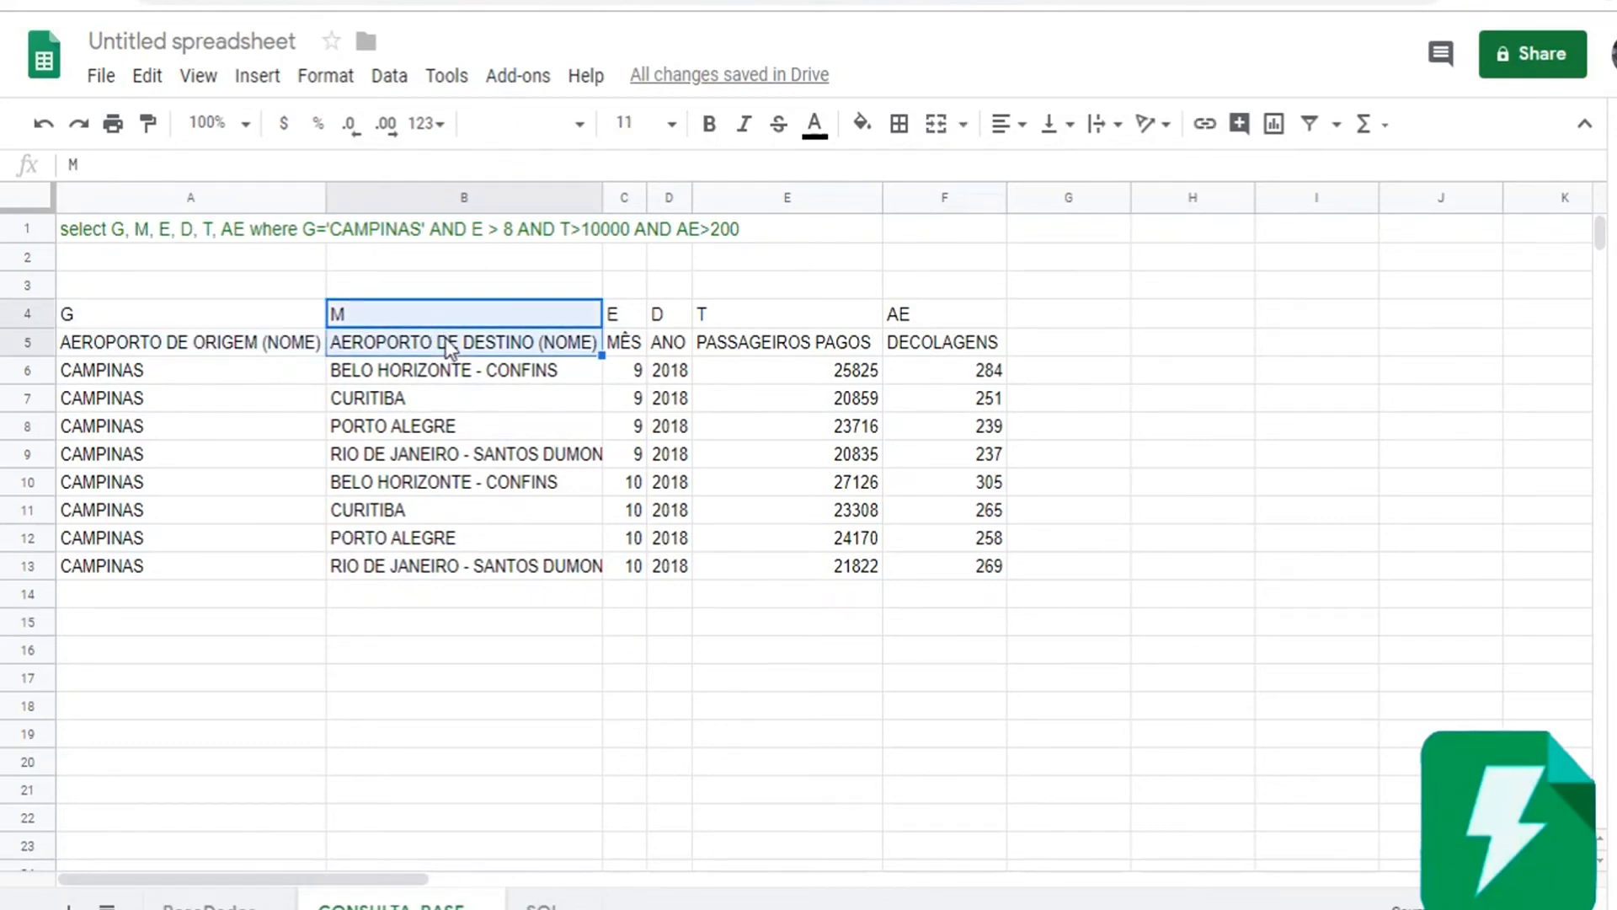
pyautogui.moveTo(628, 317); pyautogui.dragTo(754, 340)
pyautogui.click(670, 324)
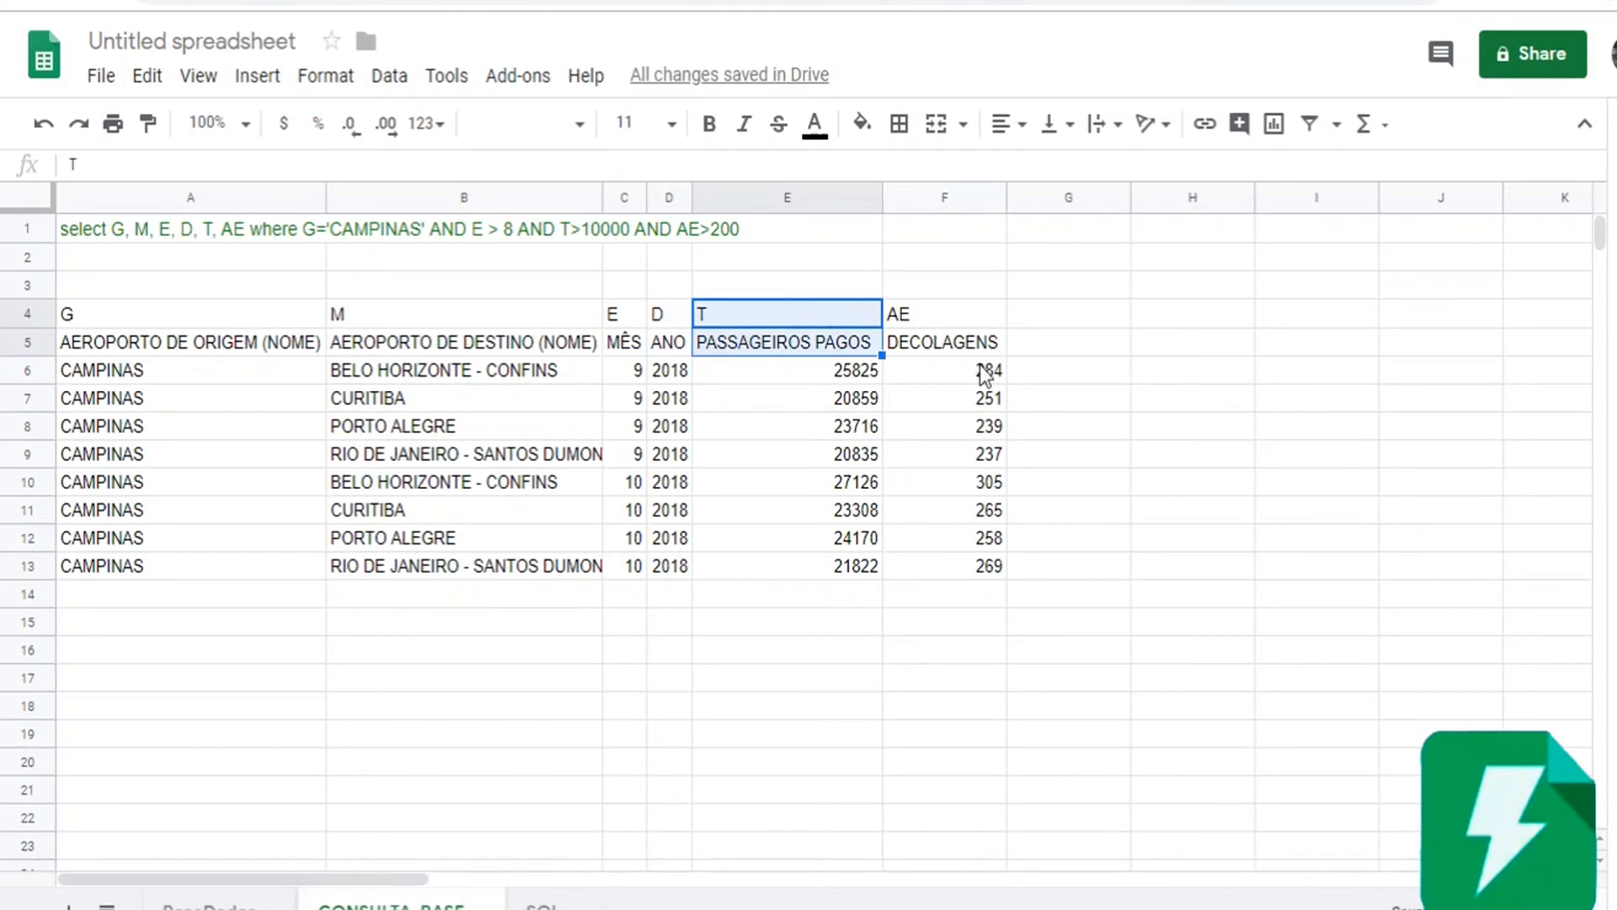
pyautogui.moveTo(951, 321); pyautogui.dragTo(960, 358)
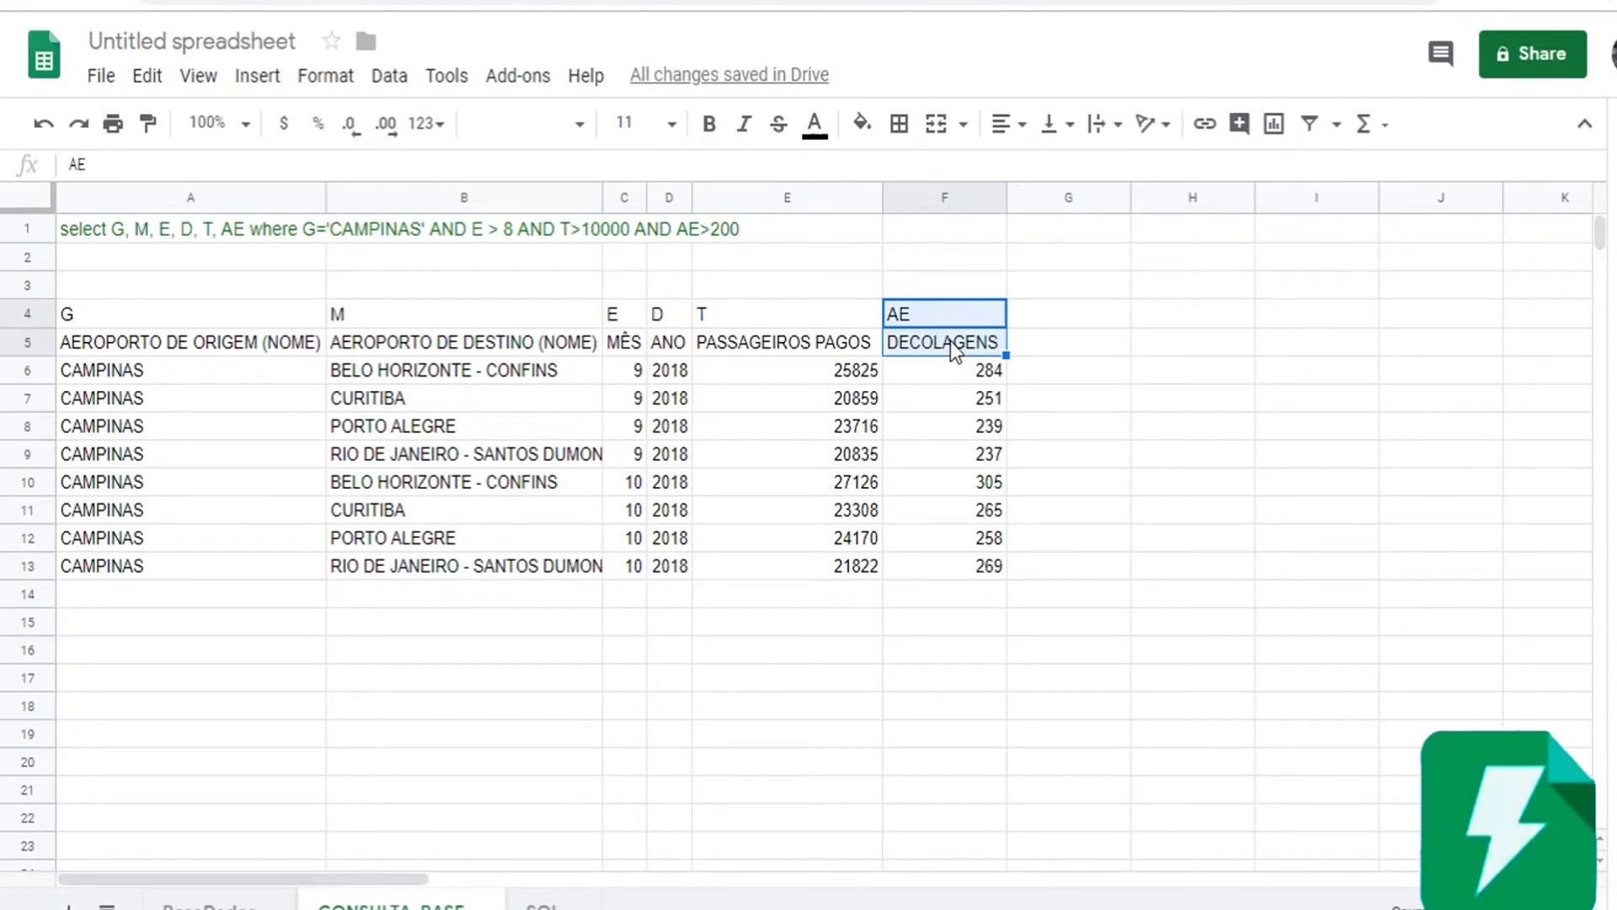
# Remove the T>10000 and AE>200 conditions from the where clause in A1 and look through the returned rows to the end
pyautogui.click(750, 228)
pyautogui.moveTo(565, 164); pyautogui.dragTo(733, 173)
pyautogui.press('BackSpace')
pyautogui.press('BackSpace')
pyautogui.press('BackSpace')
pyautogui.press('BackSpace')
pyautogui.press('BackSpace')
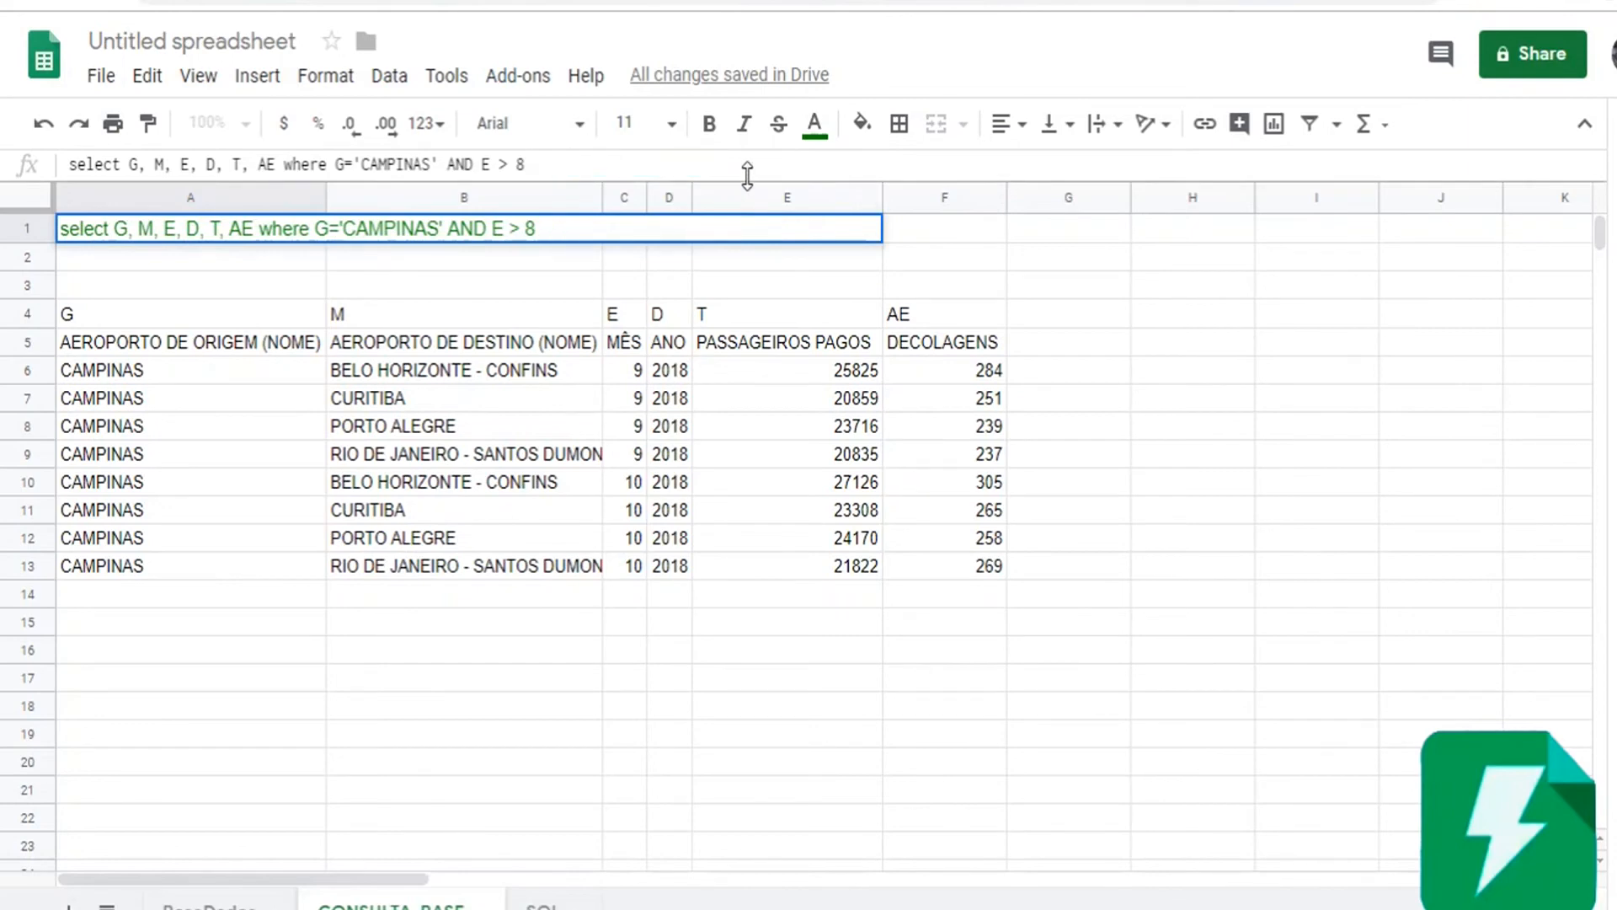
pyautogui.press('Return')
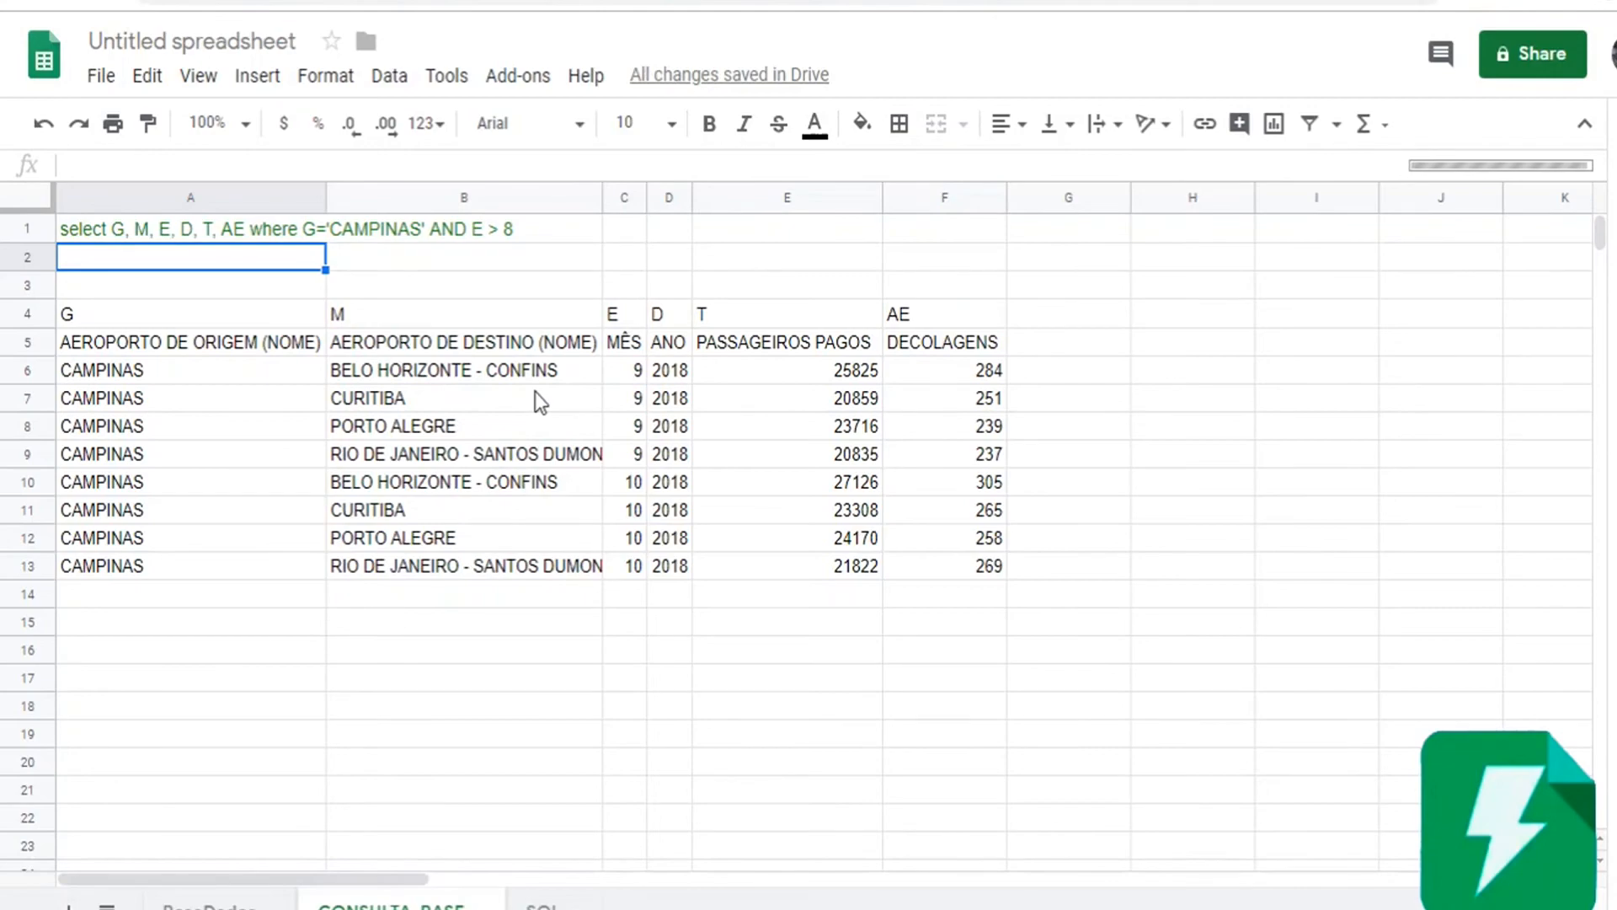
pyautogui.scroll(-20, 534, 391)
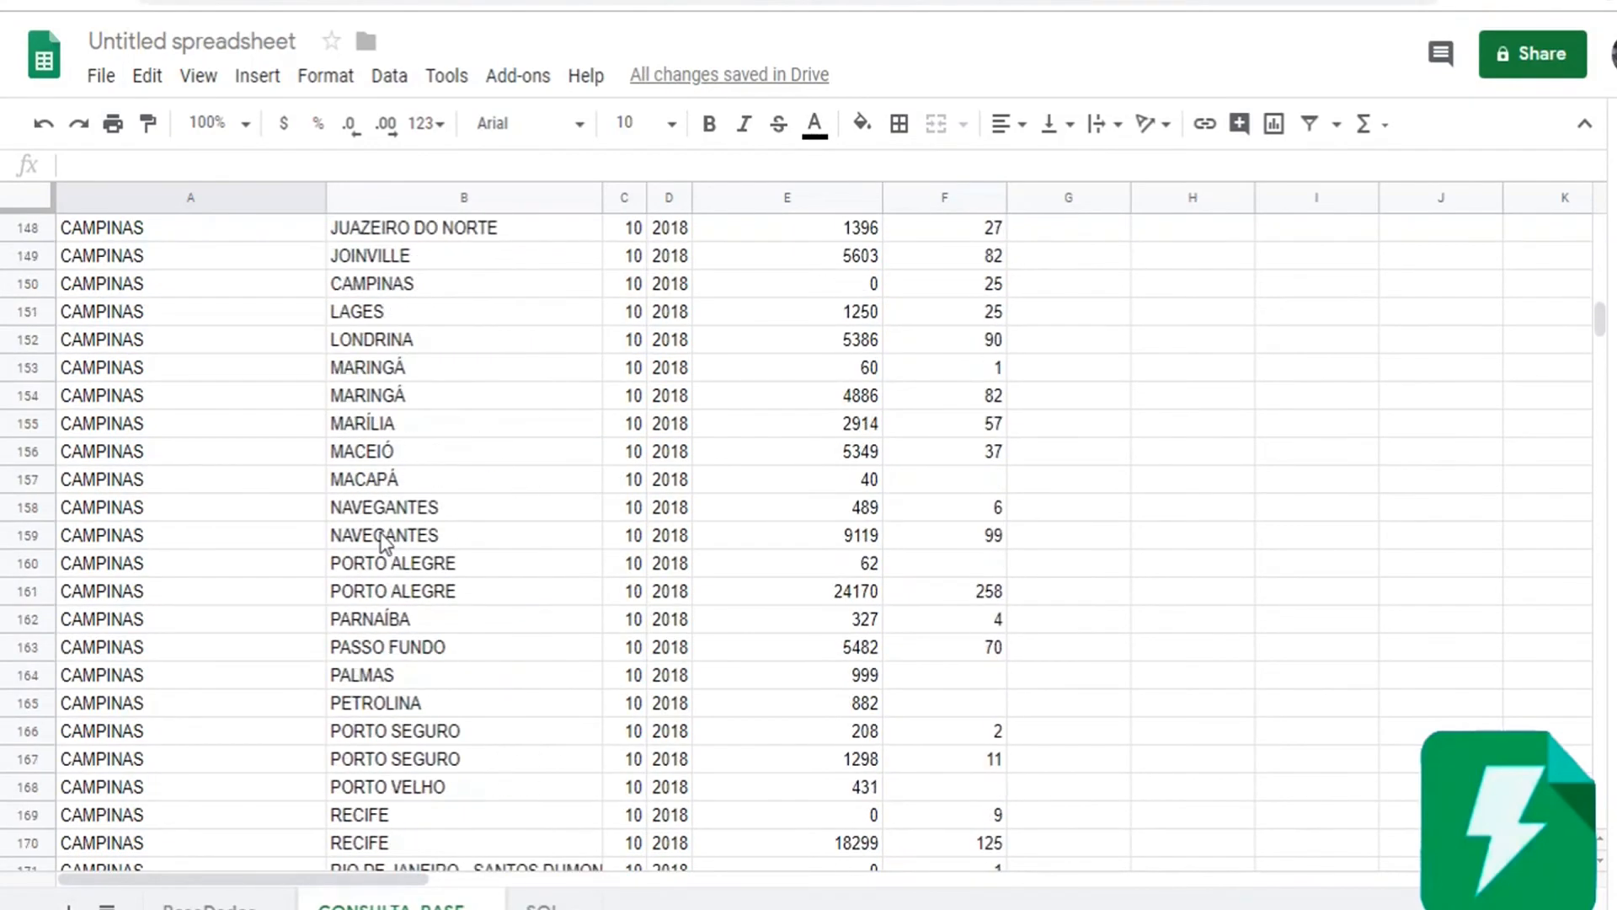
pyautogui.click(218, 454)
pyautogui.hotkey('ctrl', 'Down')
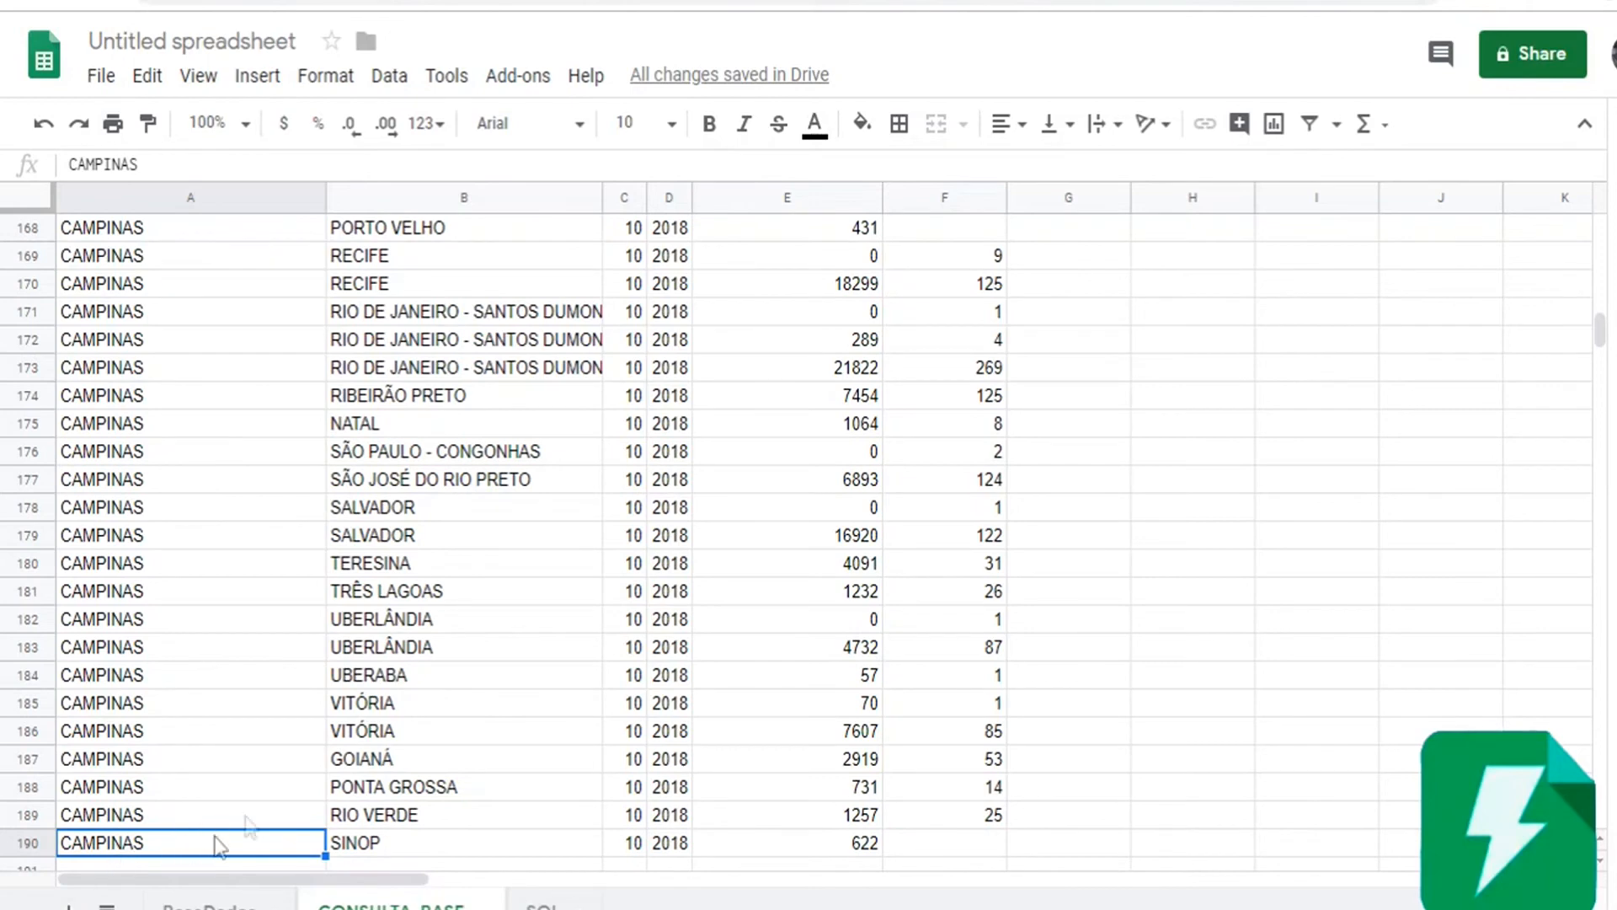
pyautogui.scroll(1, 203, 830)
pyautogui.scroll(-2, 199, 823)
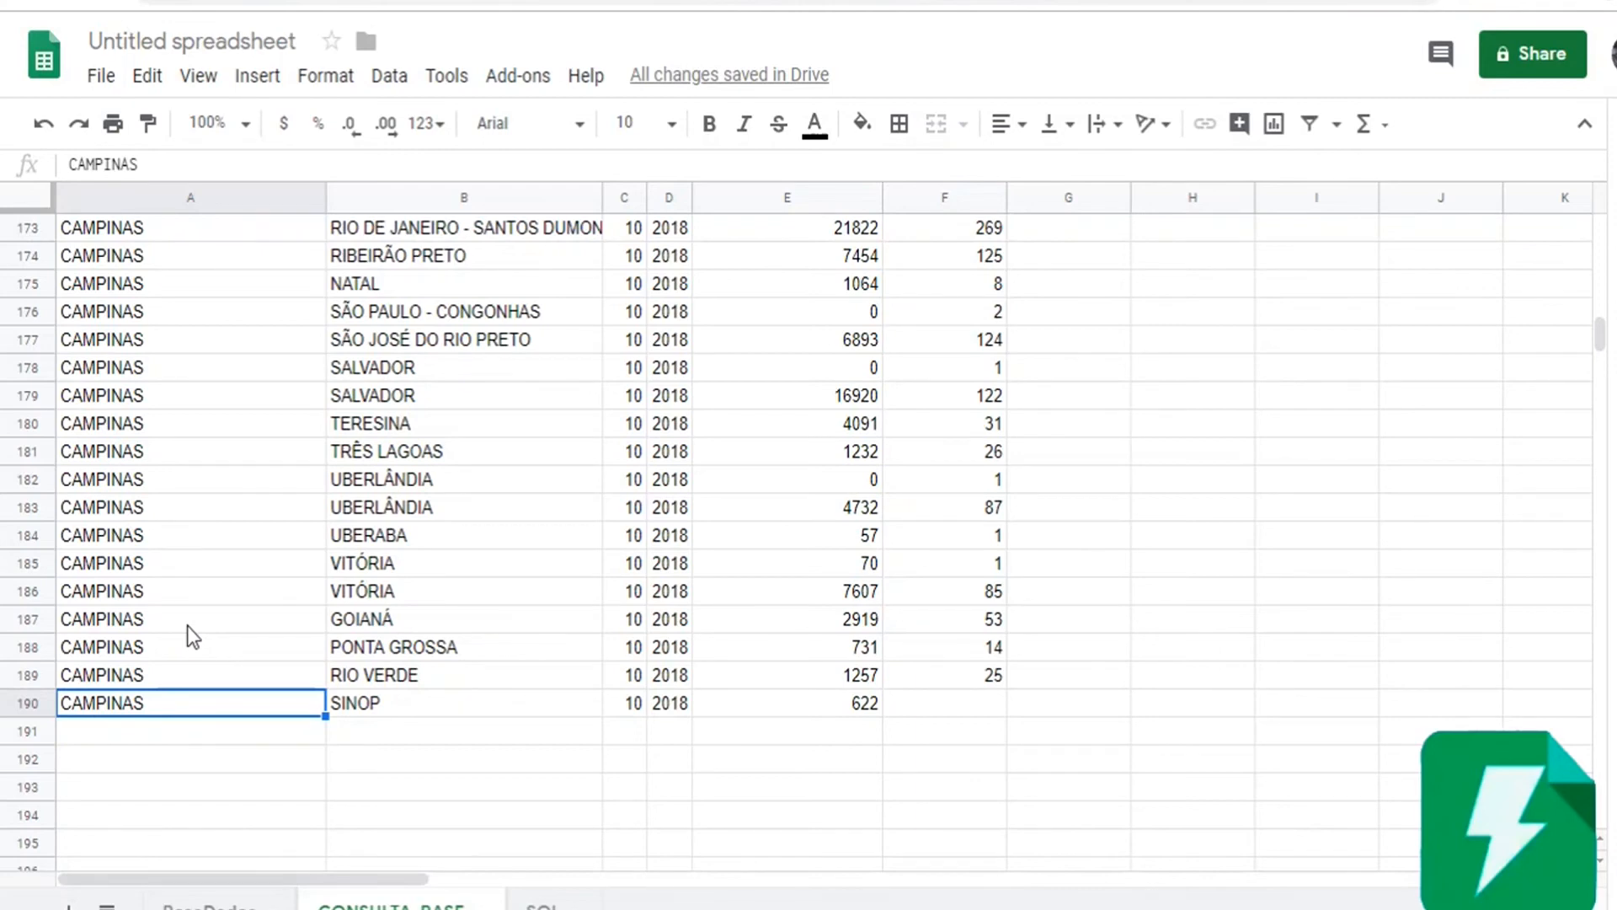
# Write the notes MAIOR QUANTIDADE DE PASSAGEIROS PAGOS in B2 and 10 PRIMEIROS in F2
pyautogui.hotkey('ctrl', 'Up')
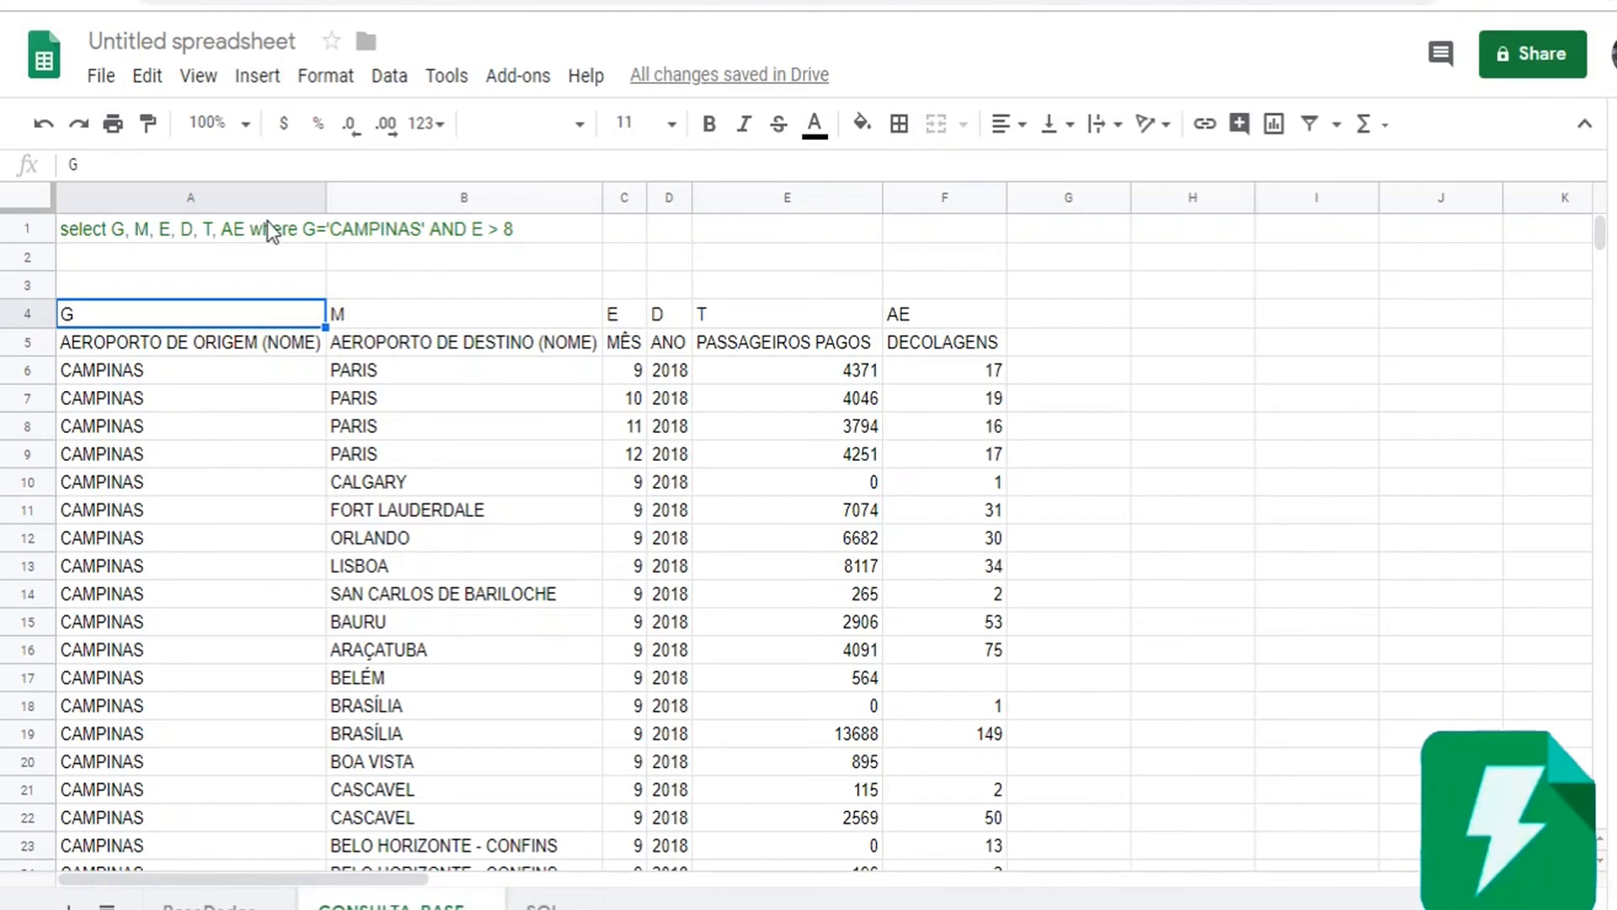
pyautogui.click(288, 227)
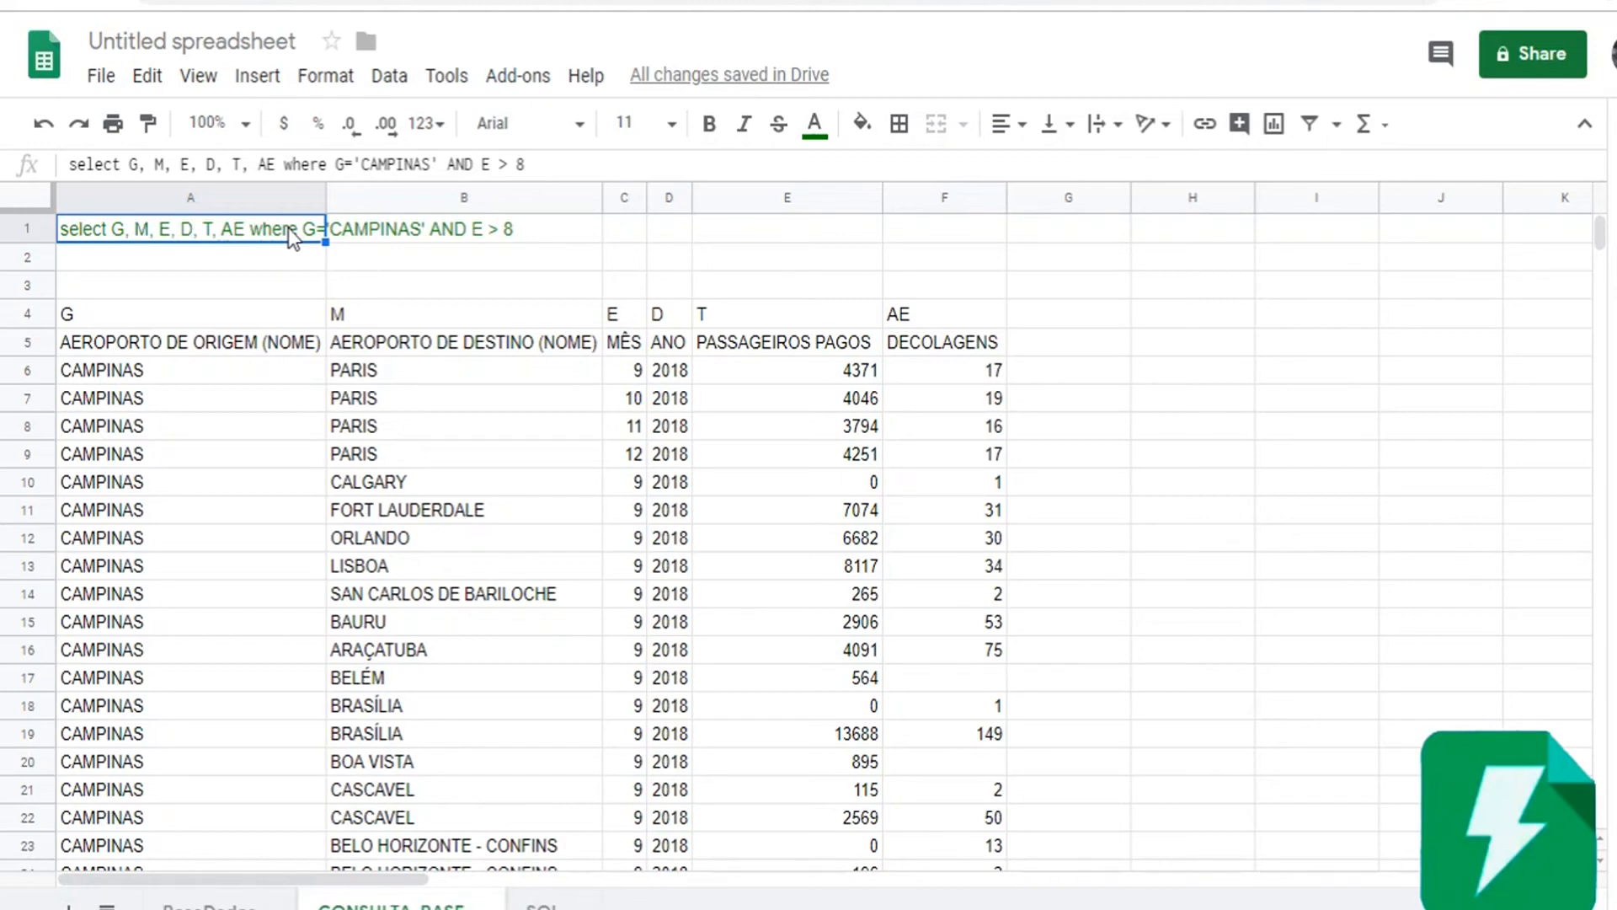
pyautogui.click(413, 261)
pyautogui.write('MAIOR QUAN')
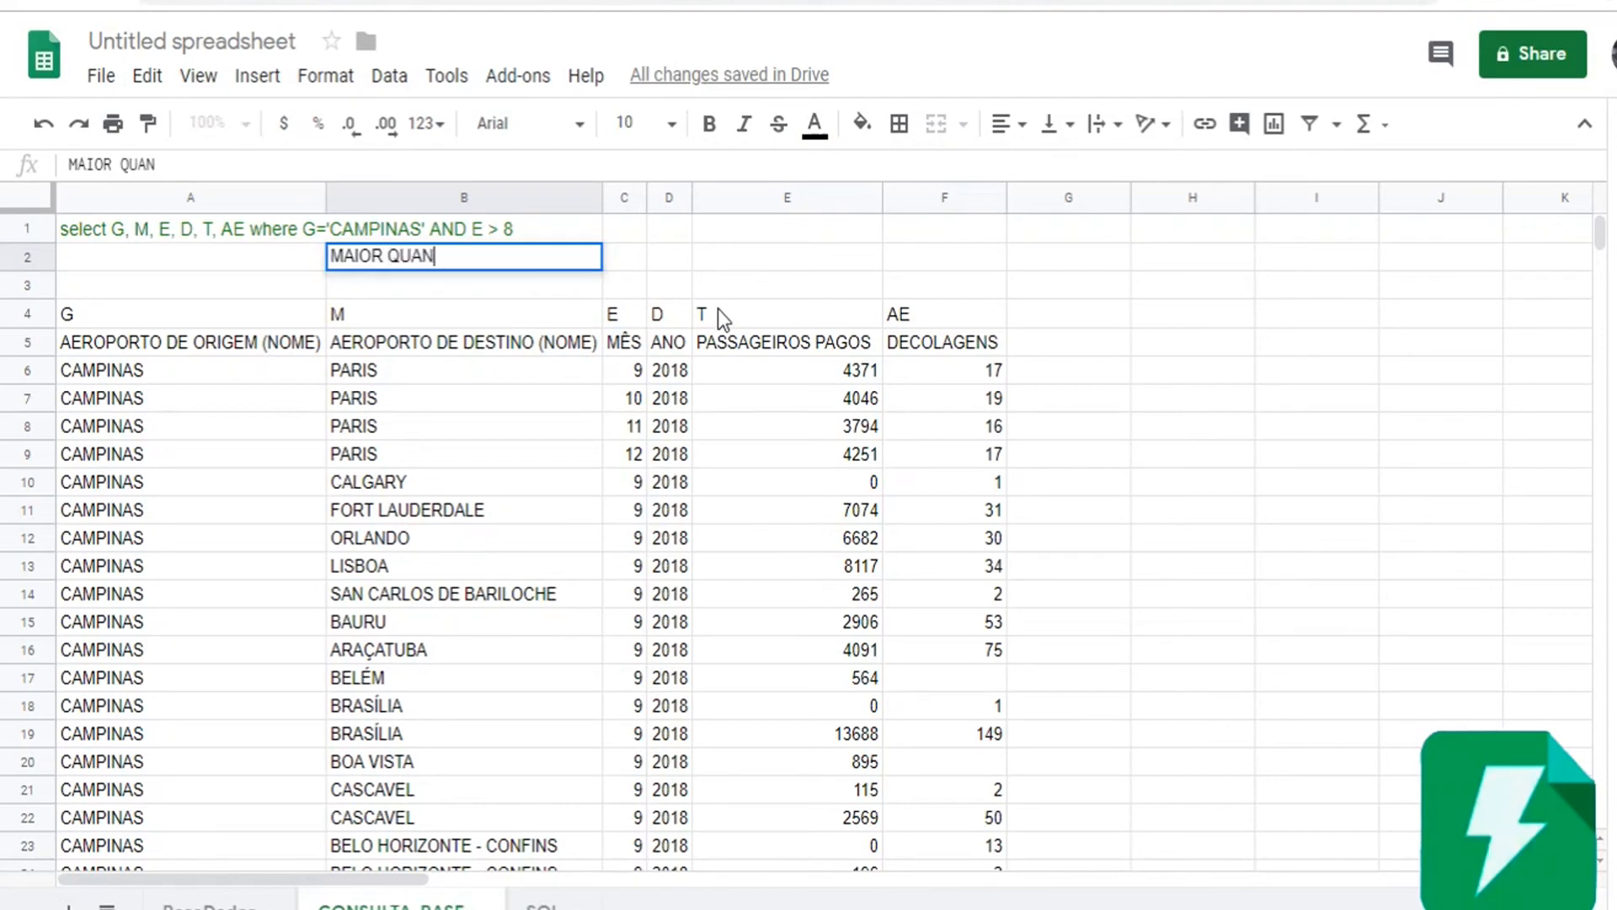
pyautogui.write('TIDADE DE PASSAGEIROS PAGOS')
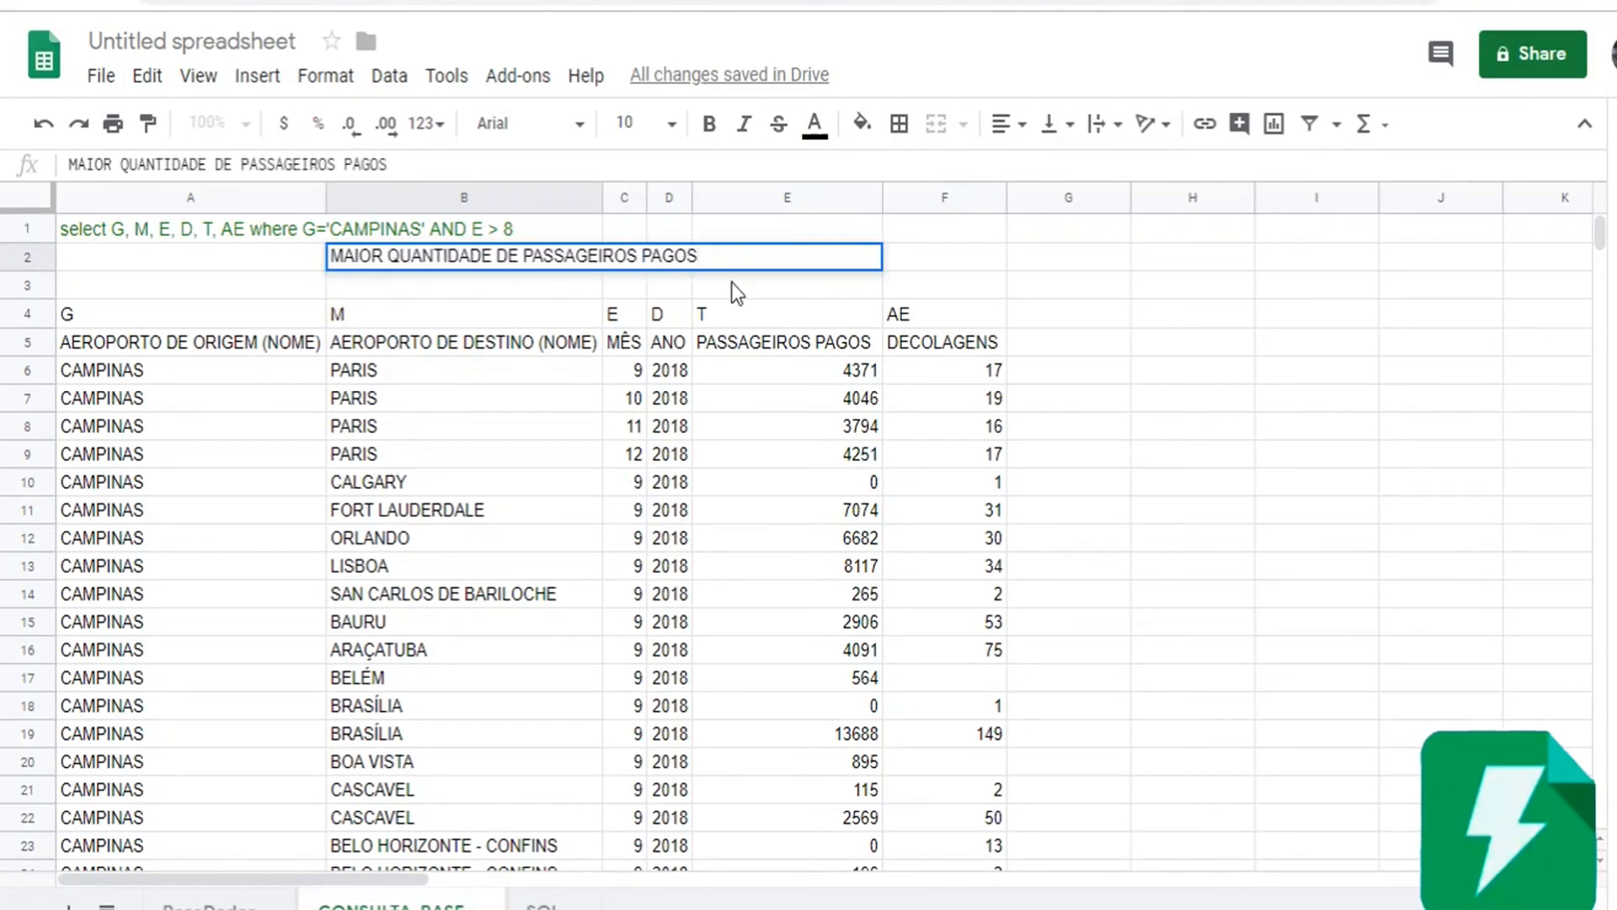
pyautogui.click(725, 280)
pyautogui.click(746, 263)
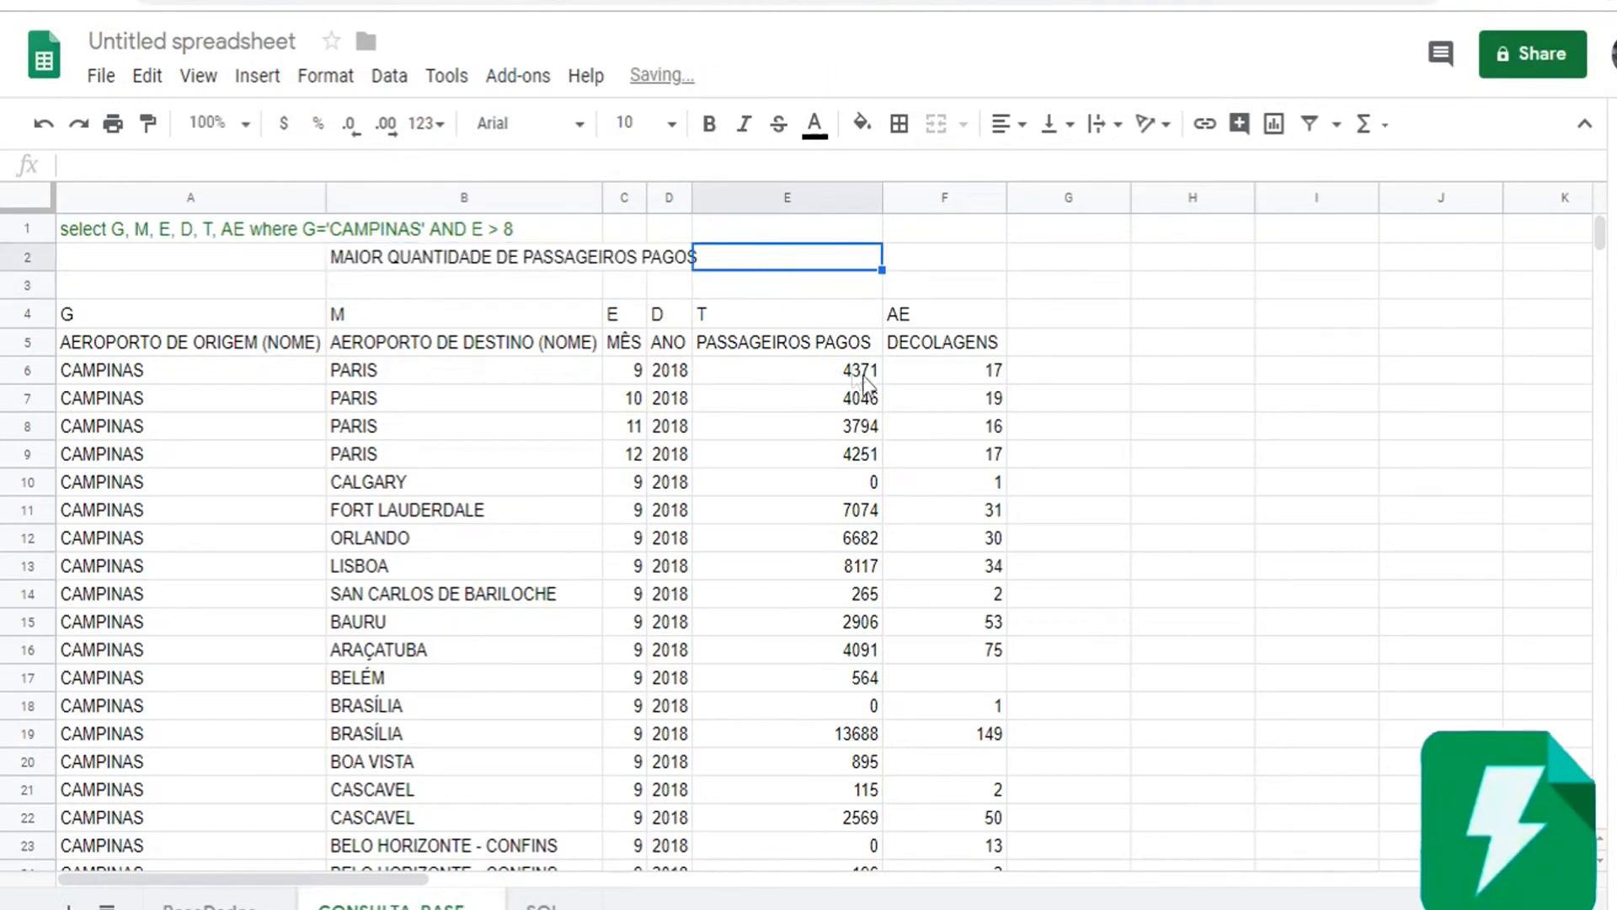
pyautogui.press('Right')
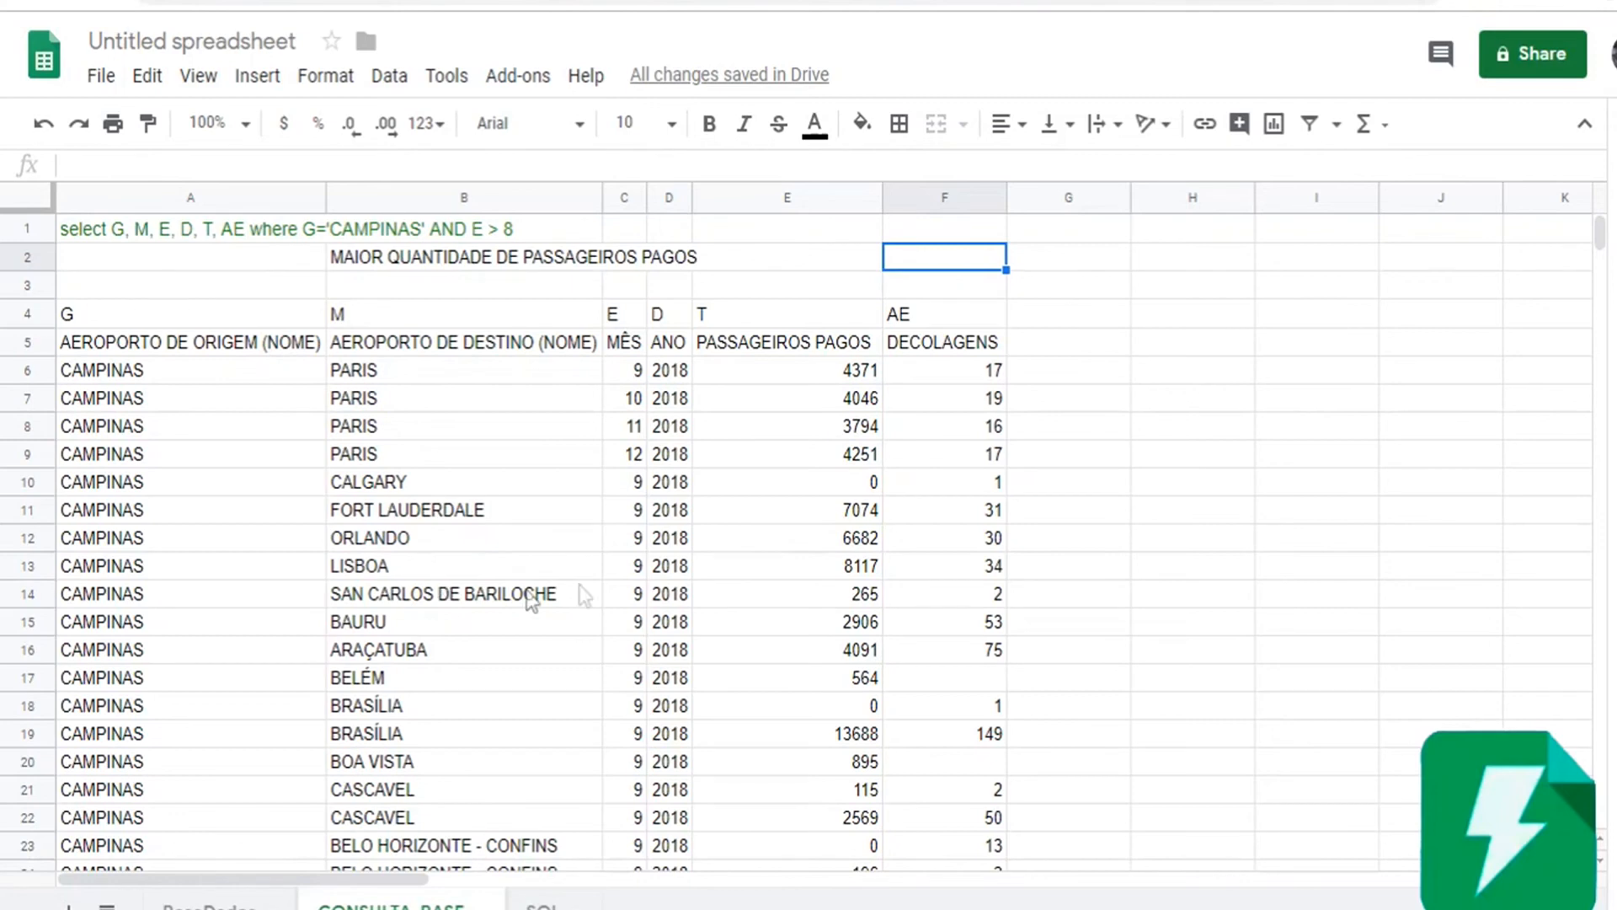
pyautogui.write('10 PRIMEIROS')
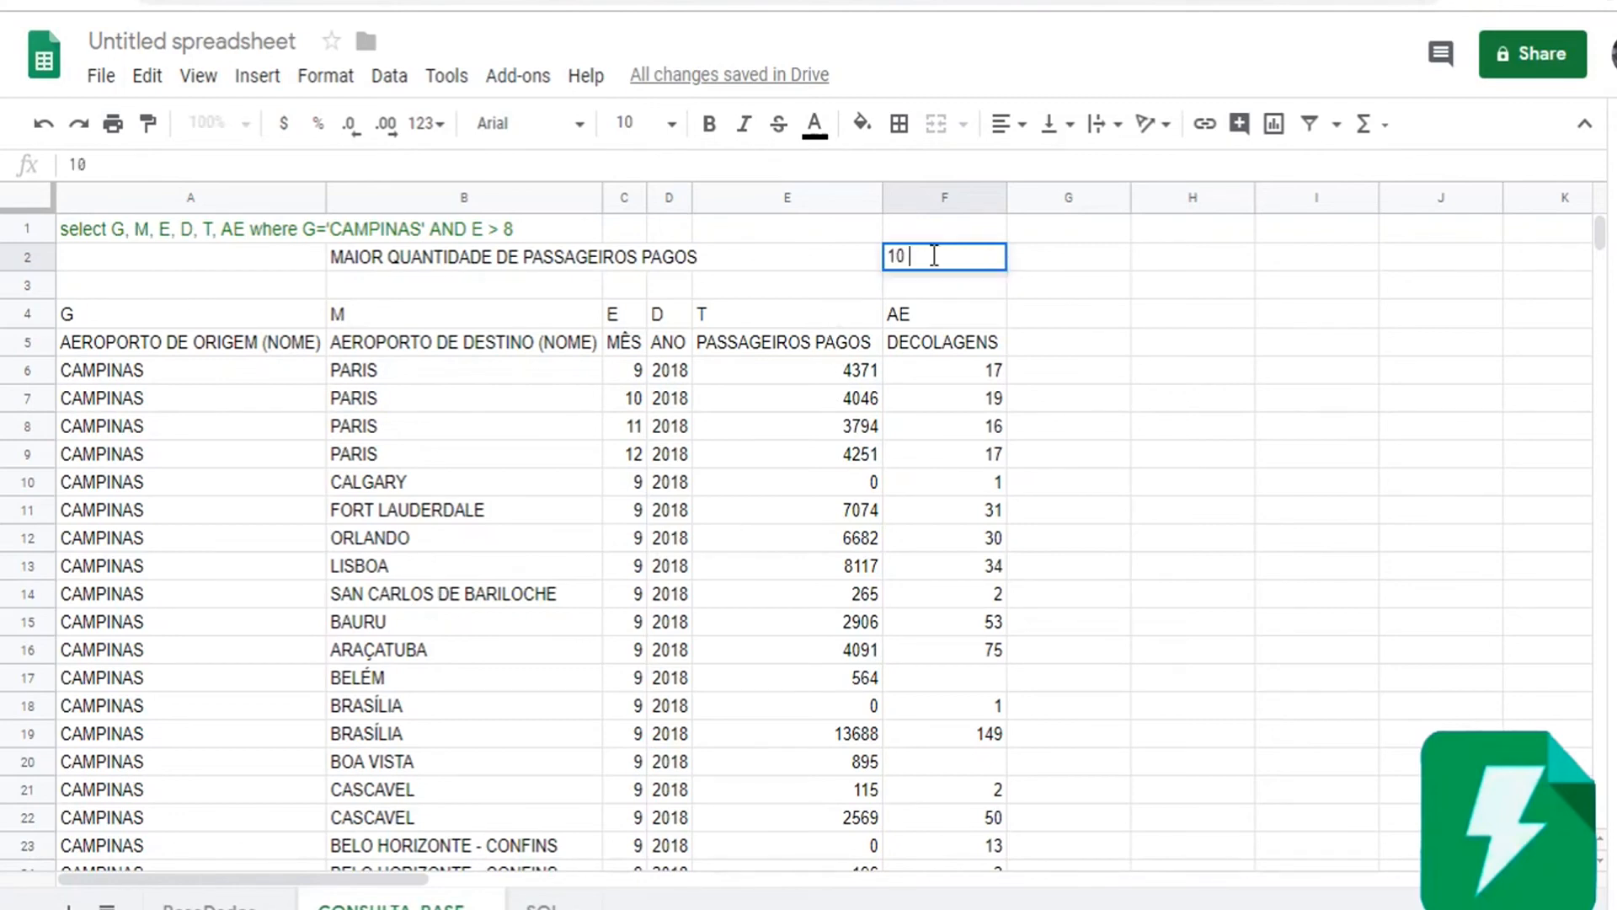
# Append ORDER BY T to the end of the query text in A1
pyautogui.click(190, 228)
pyautogui.click(567, 166)
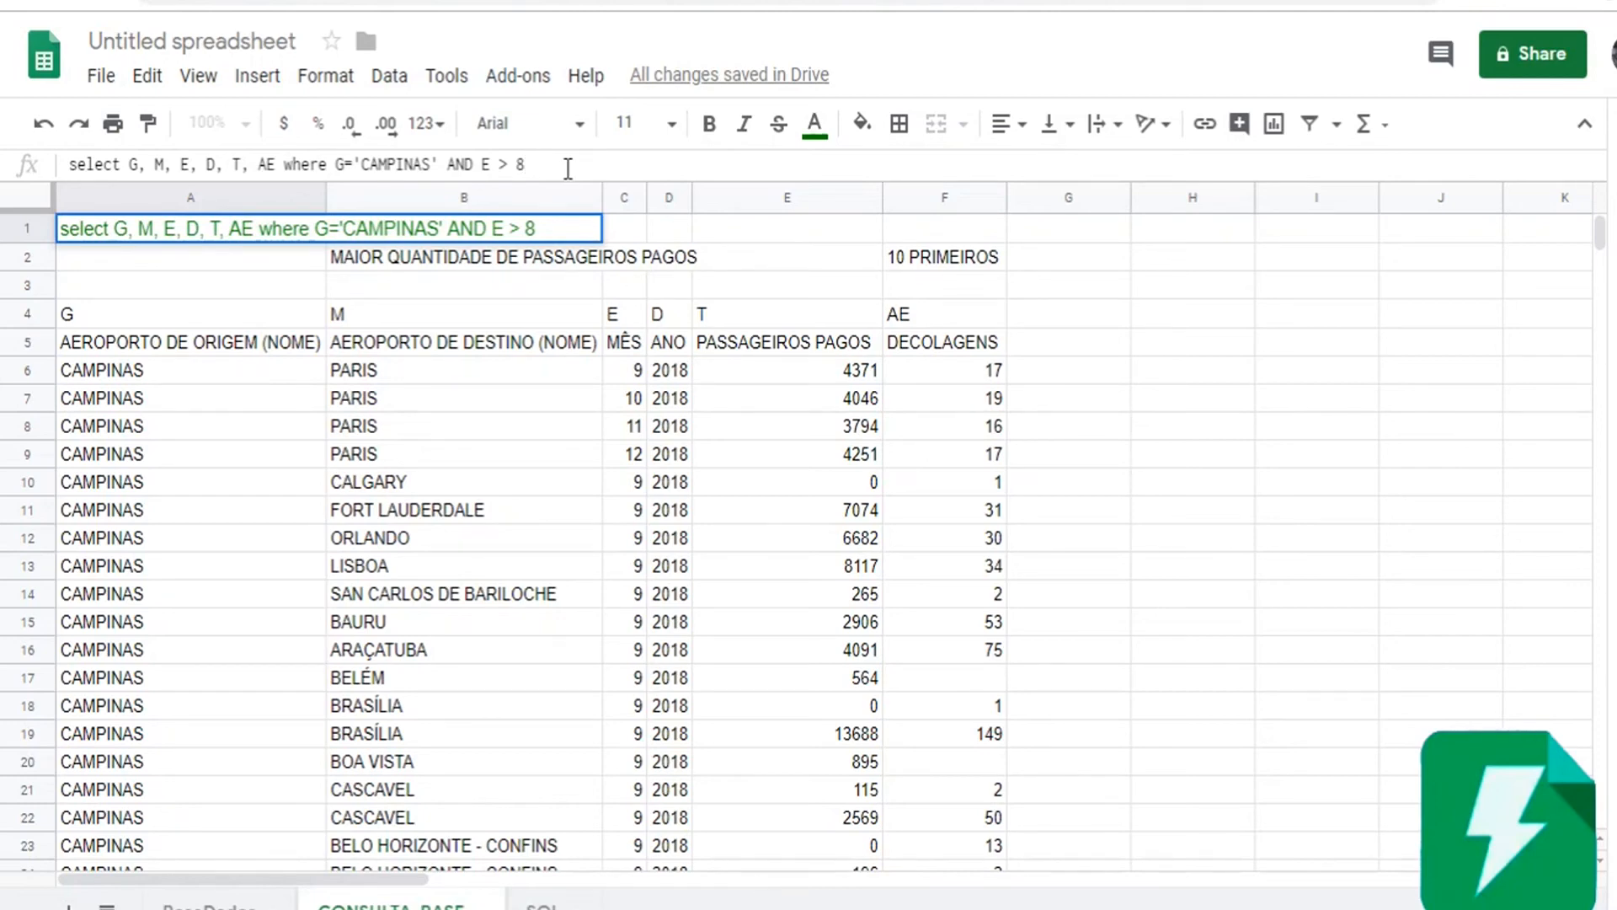
pyautogui.write('ORDER BY')
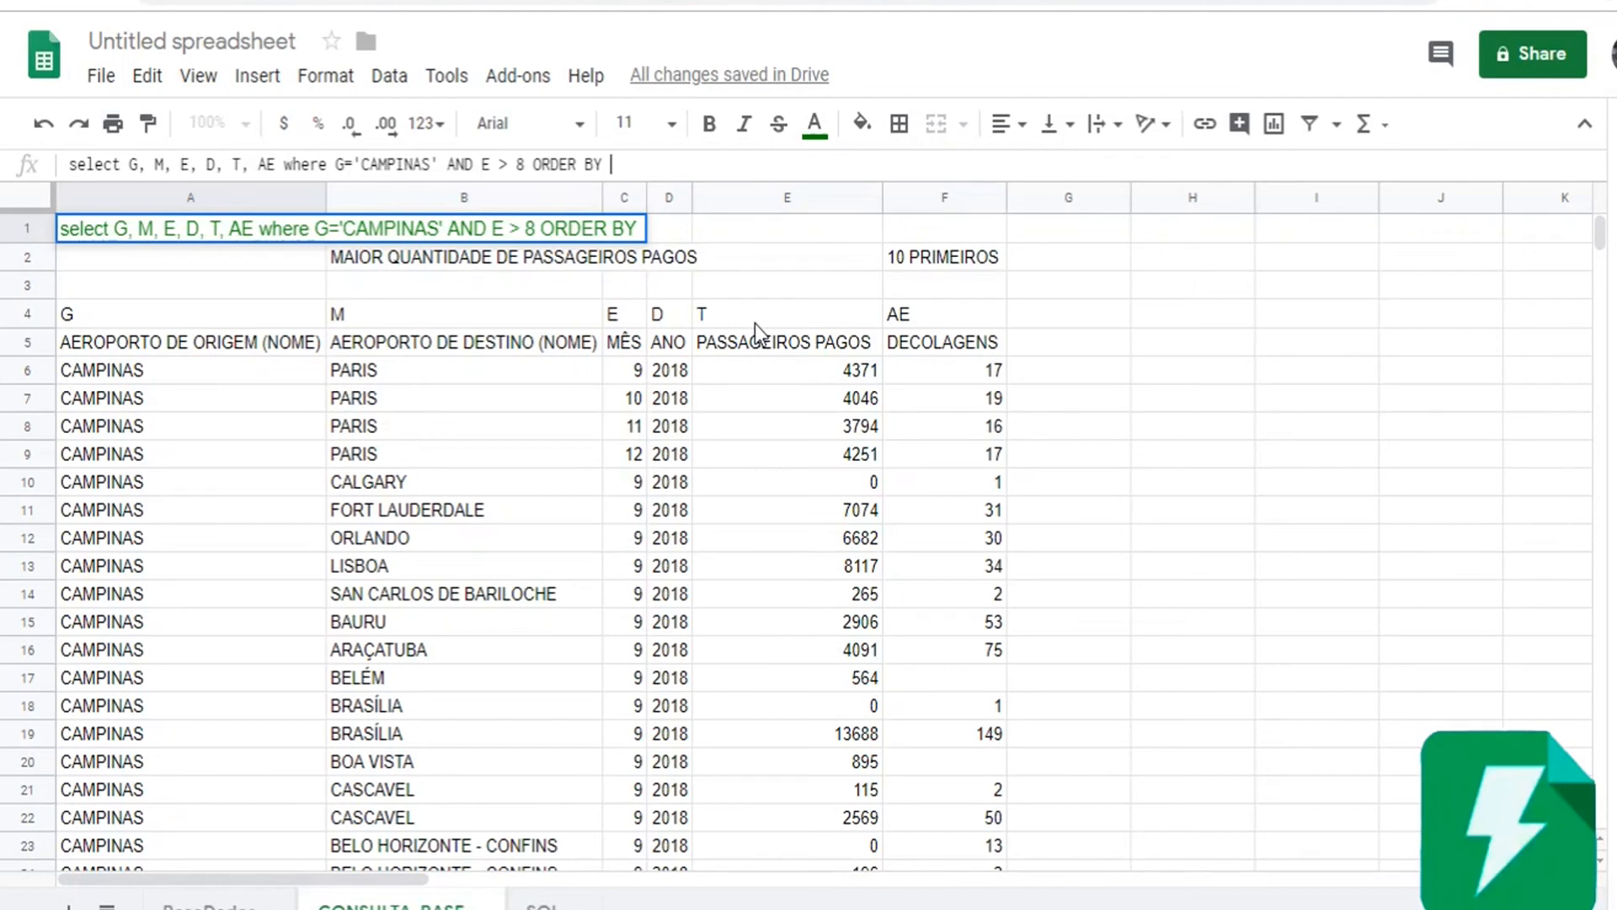
pyautogui.write('T')
# Enter an ascending example list of 1, 2, 3 and 4 in cells H5 to H8
pyautogui.click(1215, 356)
pyautogui.write('1')
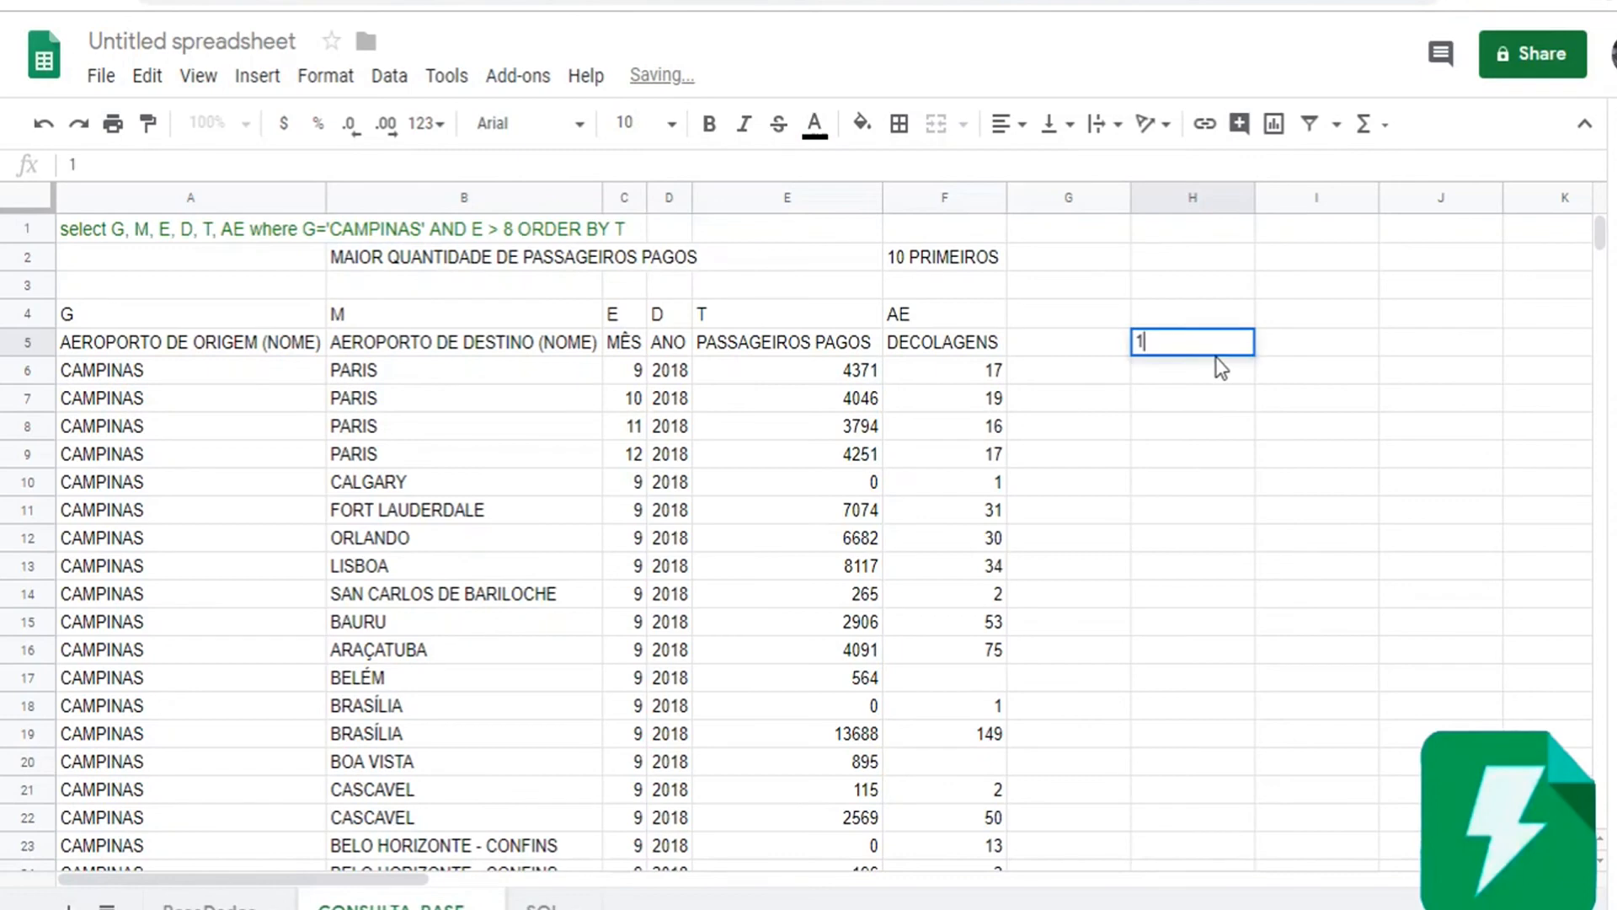
pyautogui.press('Return')
pyautogui.write('2')
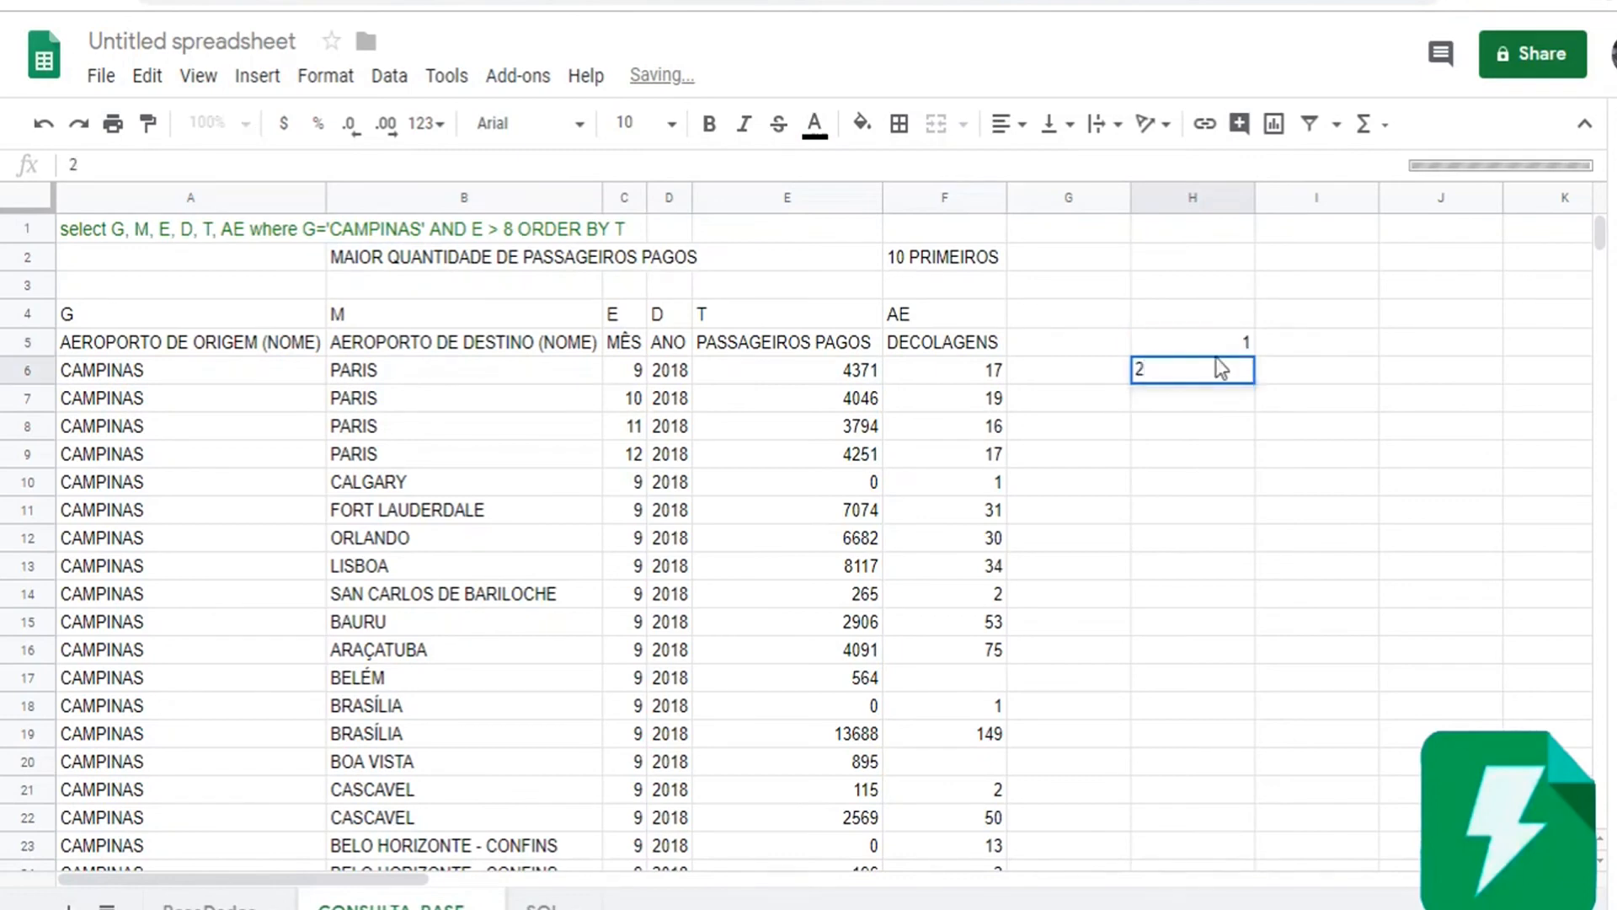
pyautogui.press('Return')
pyautogui.write('3')
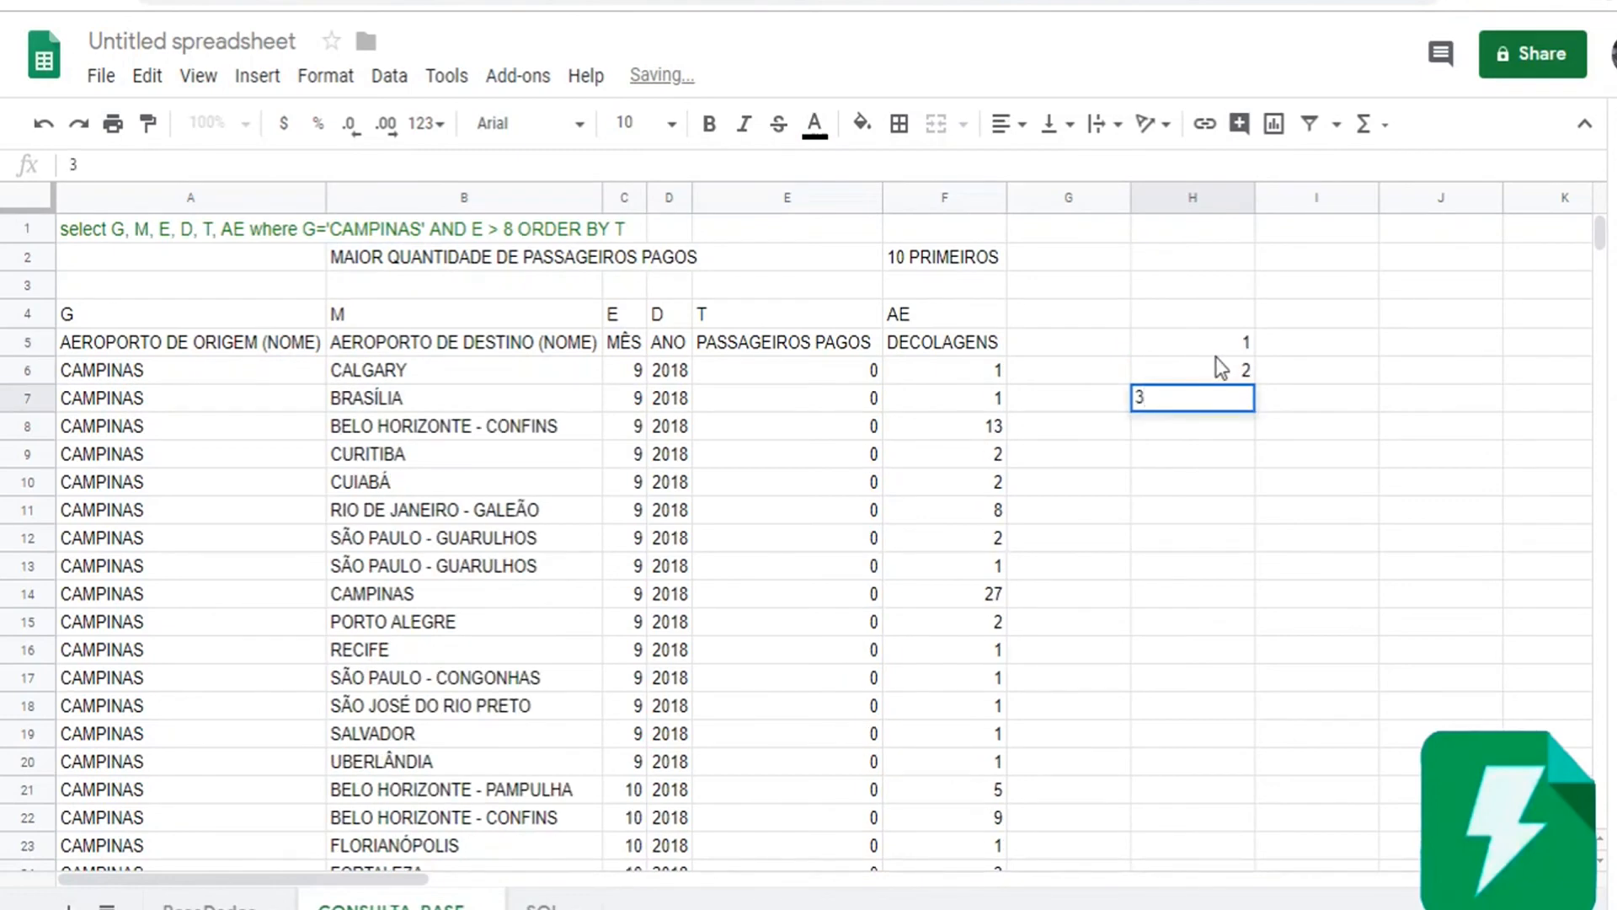
pyautogui.press('Return')
pyautogui.write('4')
pyautogui.press('Return')
pyautogui.moveTo(1215, 346); pyautogui.dragTo(1193, 426)
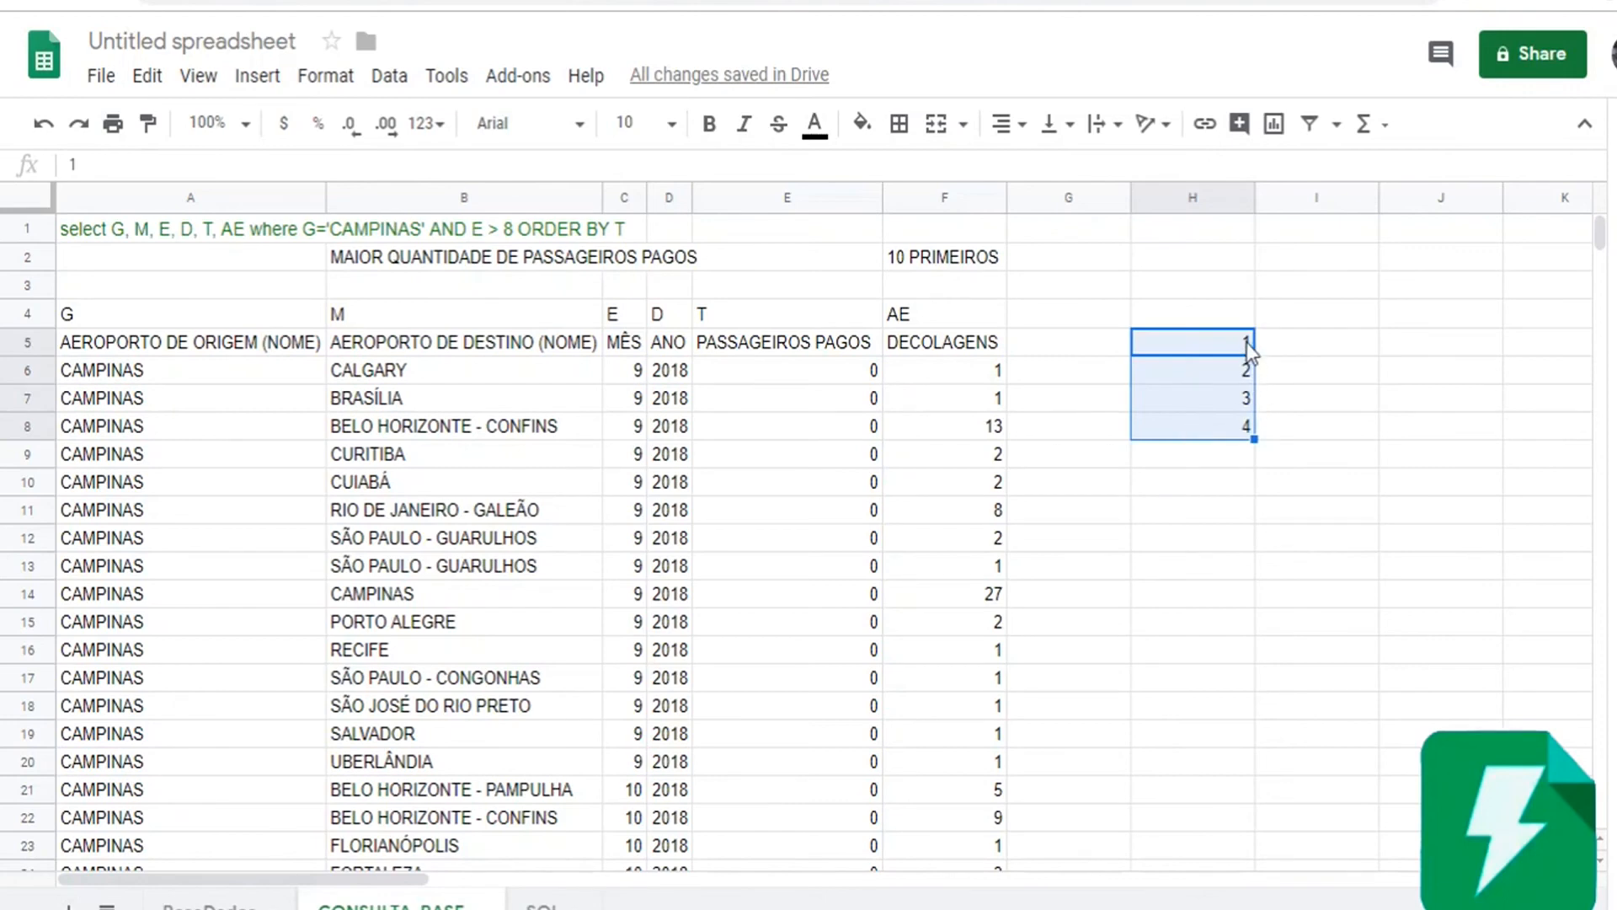
# Enter a descending example list of 4, 3, 2 and 1 in cells I5 to I8
pyautogui.click(1300, 354)
pyautogui.write('4')
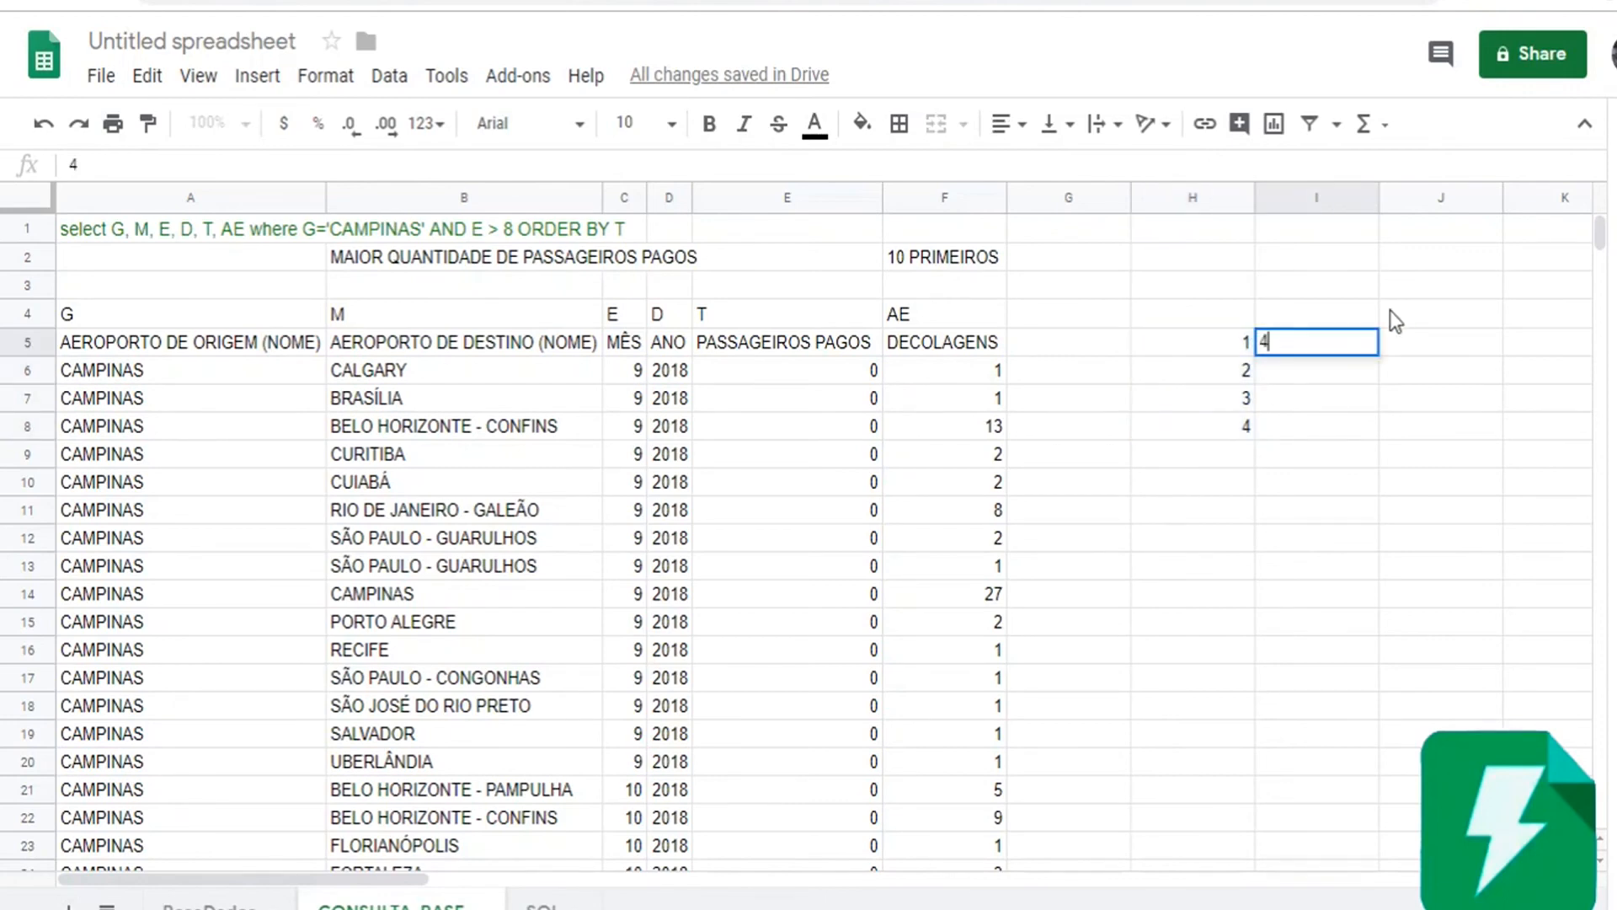
pyautogui.press('Return')
pyautogui.write('3')
pyautogui.press('Return')
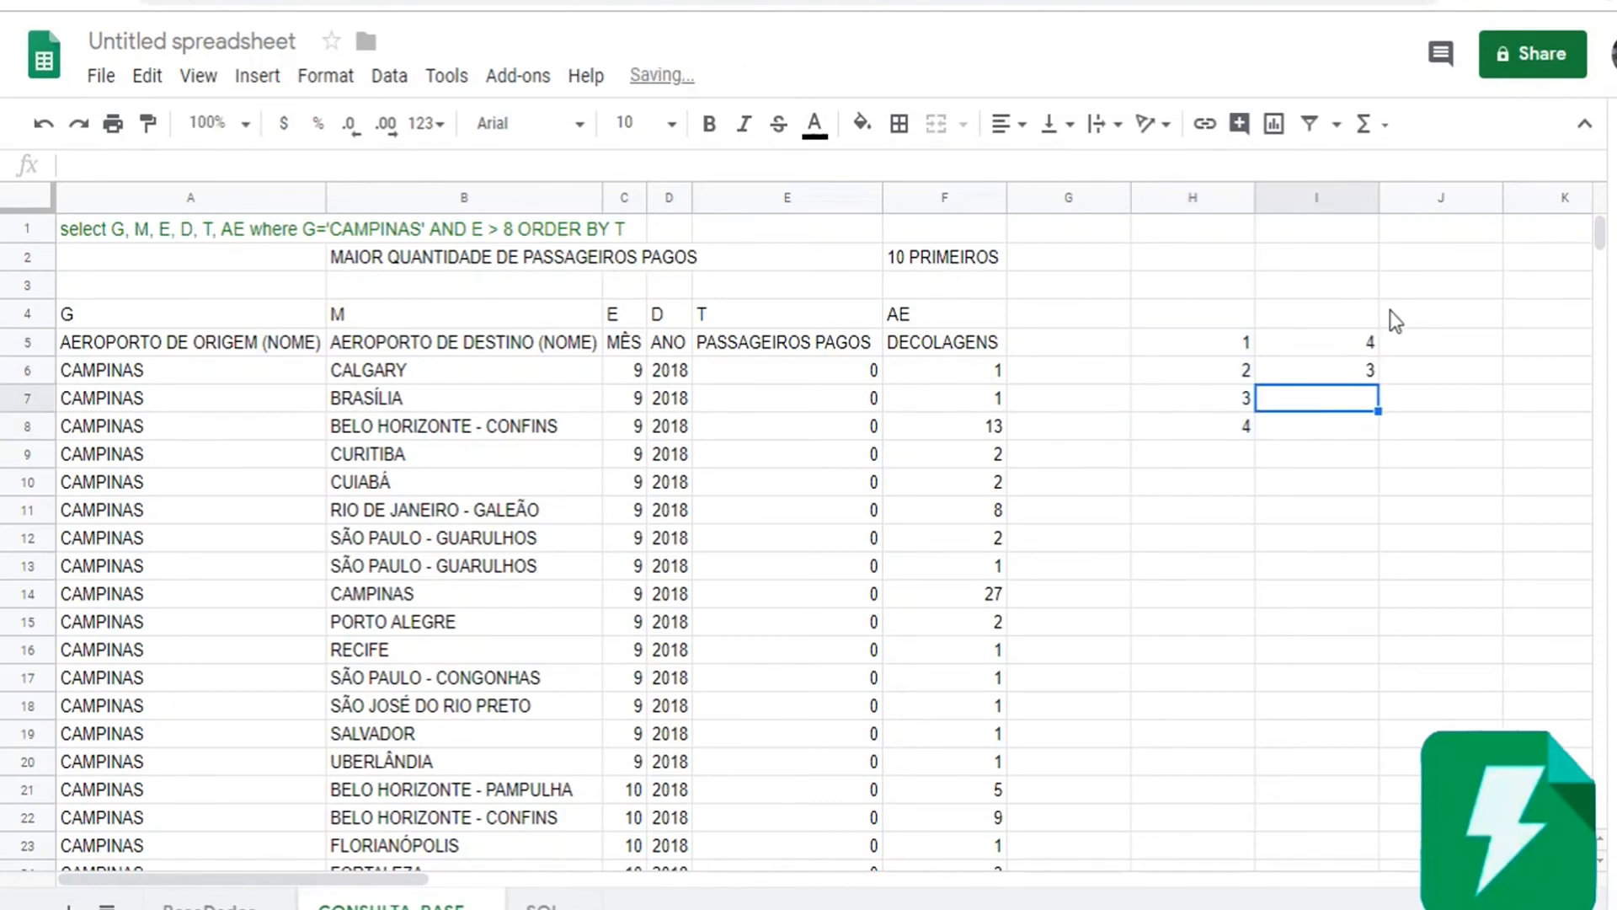
pyautogui.write('2')
pyautogui.press('Return')
pyautogui.write('1')
pyautogui.press('Return')
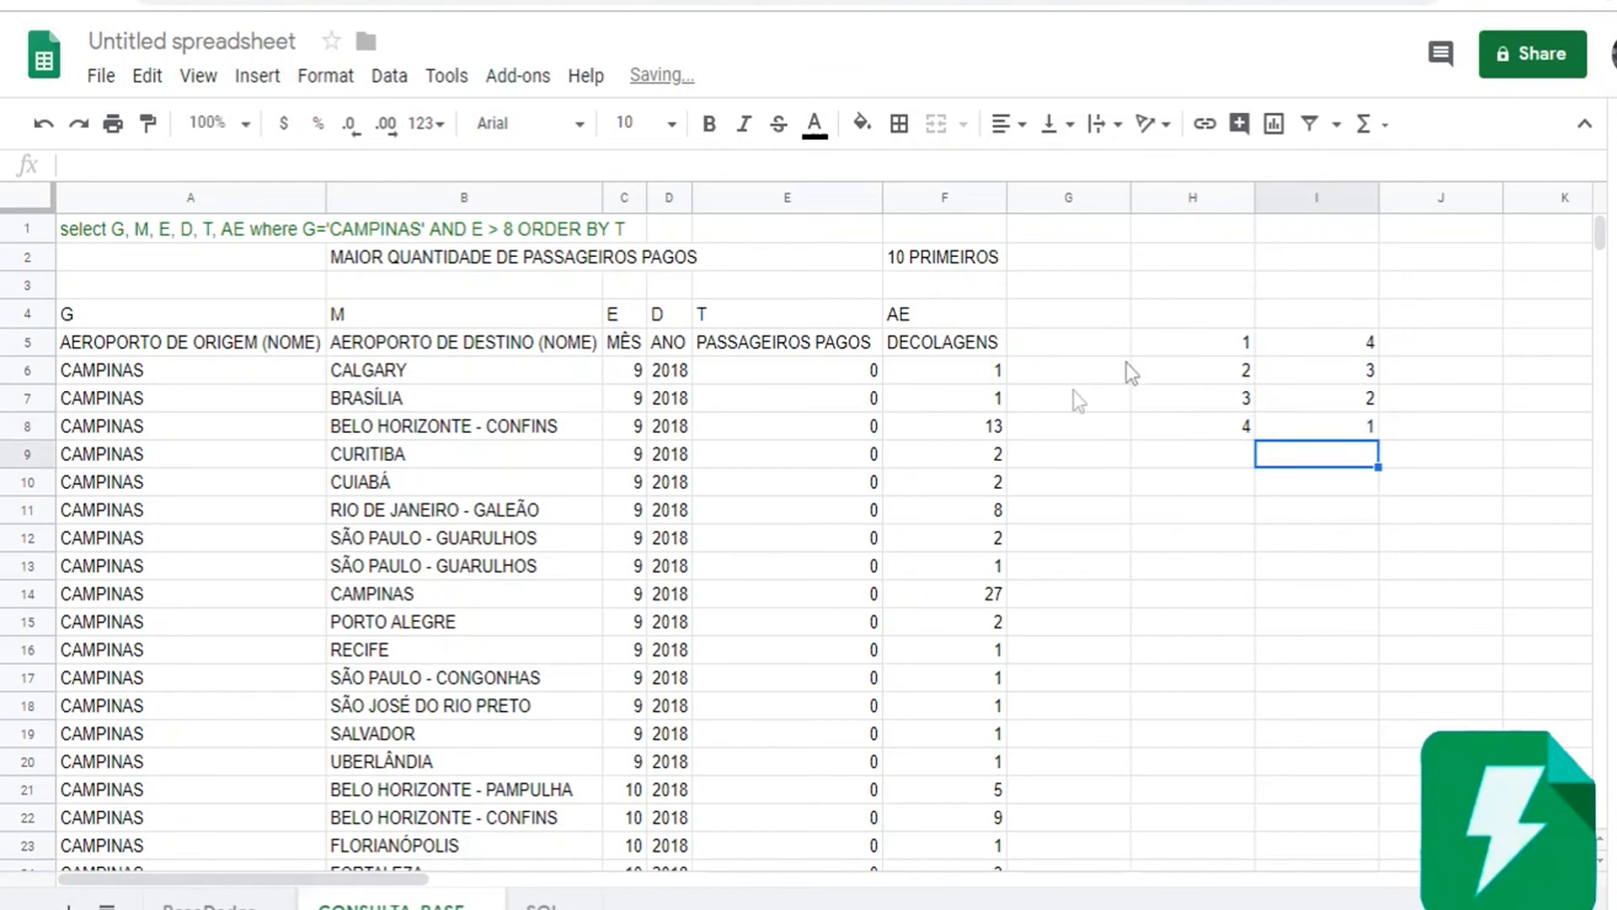
# Label the two example lists CRESCENTE in H4 and DECRESCENTE in I4
pyautogui.click(1212, 318)
pyautogui.write('CRESCEND')
pyautogui.press('BackSpace')
pyautogui.write('TE')
pyautogui.click(1266, 303)
pyautogui.write('DECRES')
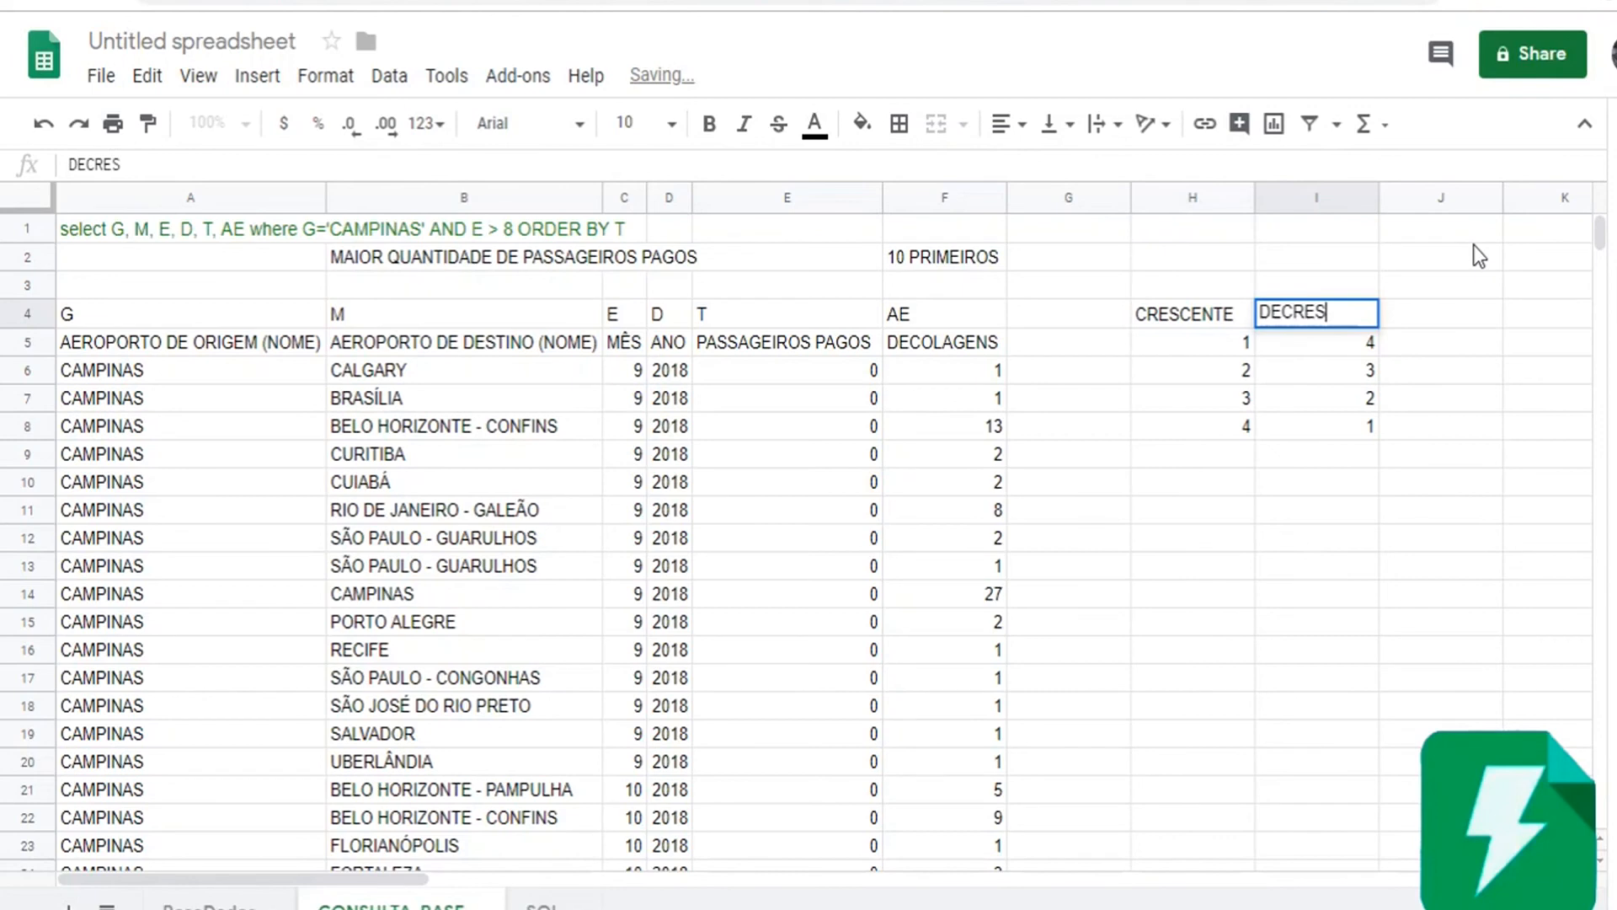
pyautogui.write('CENTE')
pyautogui.press('Return')
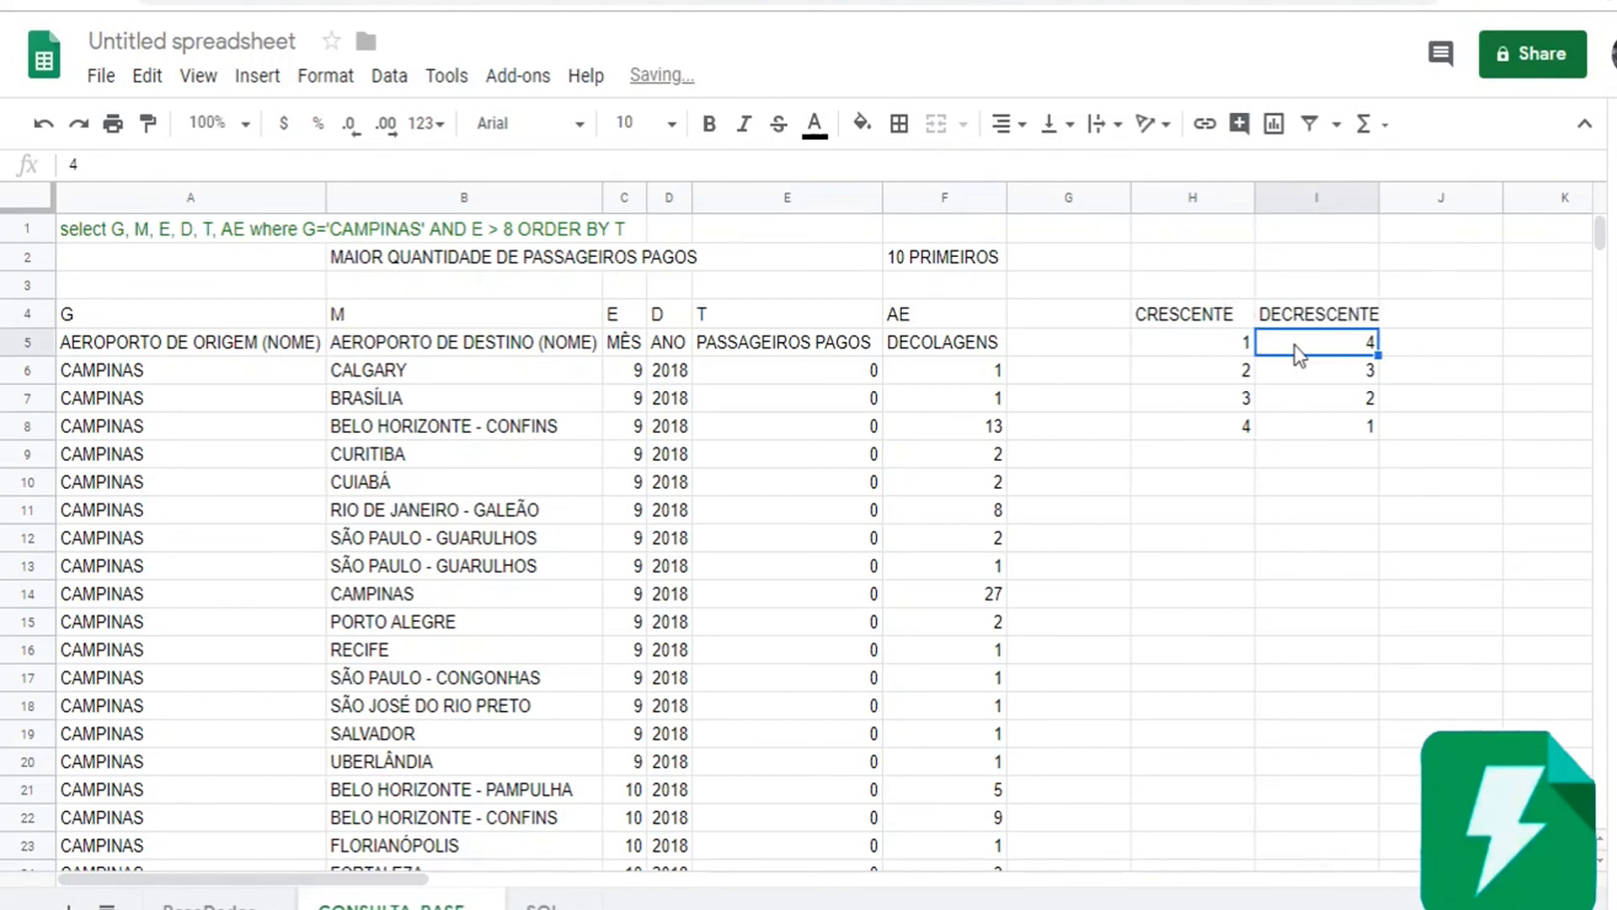
# Add DESC after ORDER BY T in the A1 query text to sort paid passengers in descending order
pyautogui.click(572, 234)
pyautogui.click(282, 227)
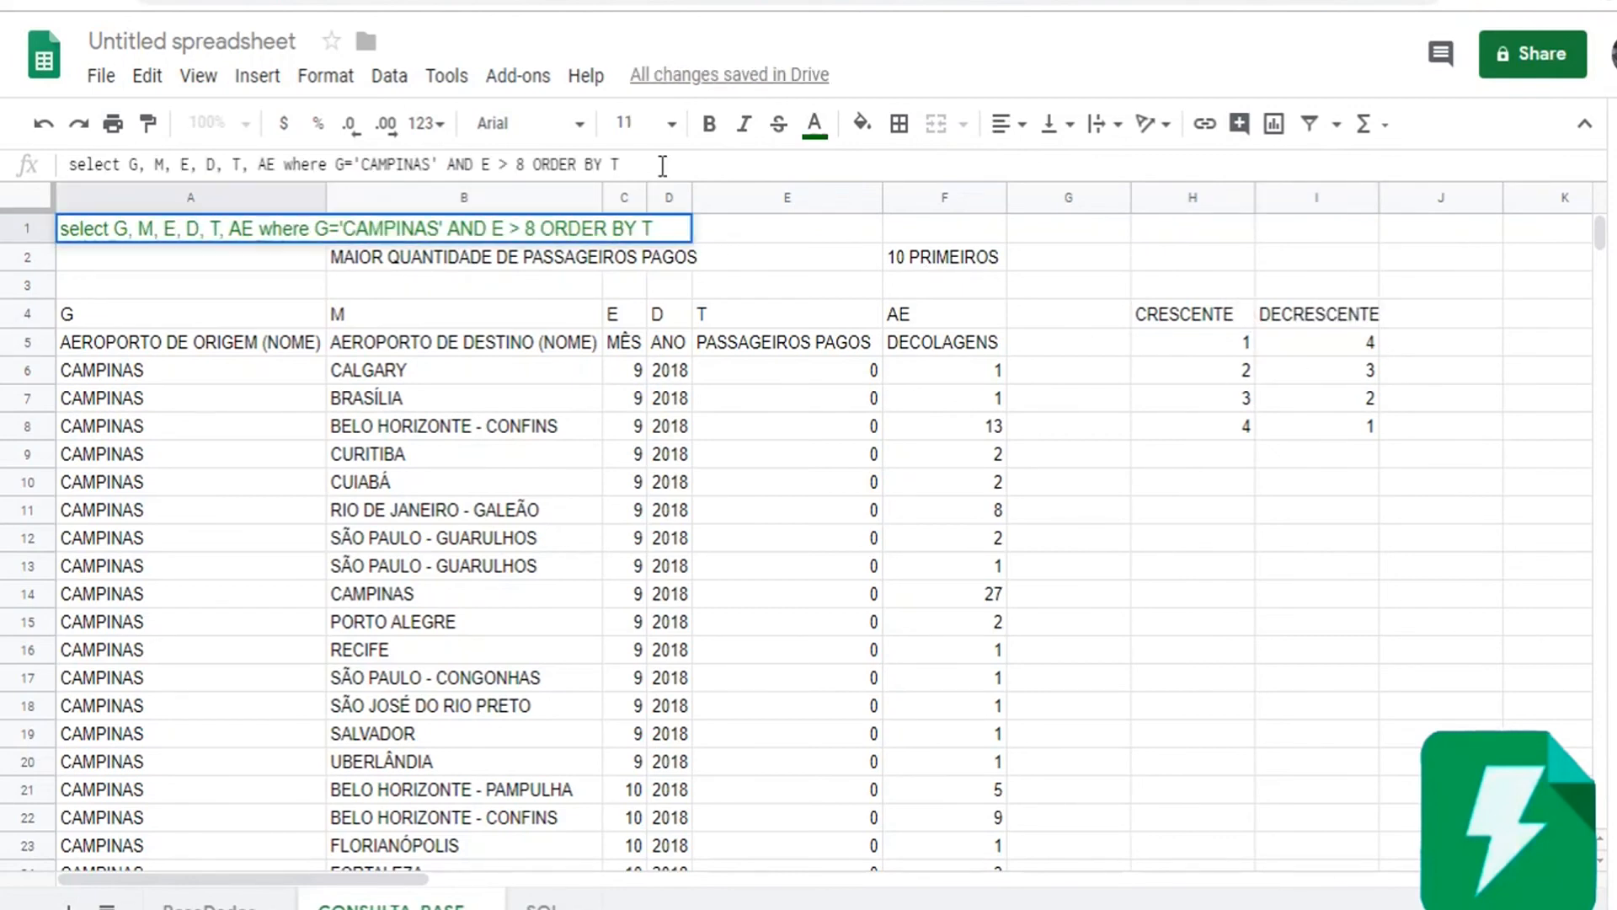
pyautogui.write('DESC')
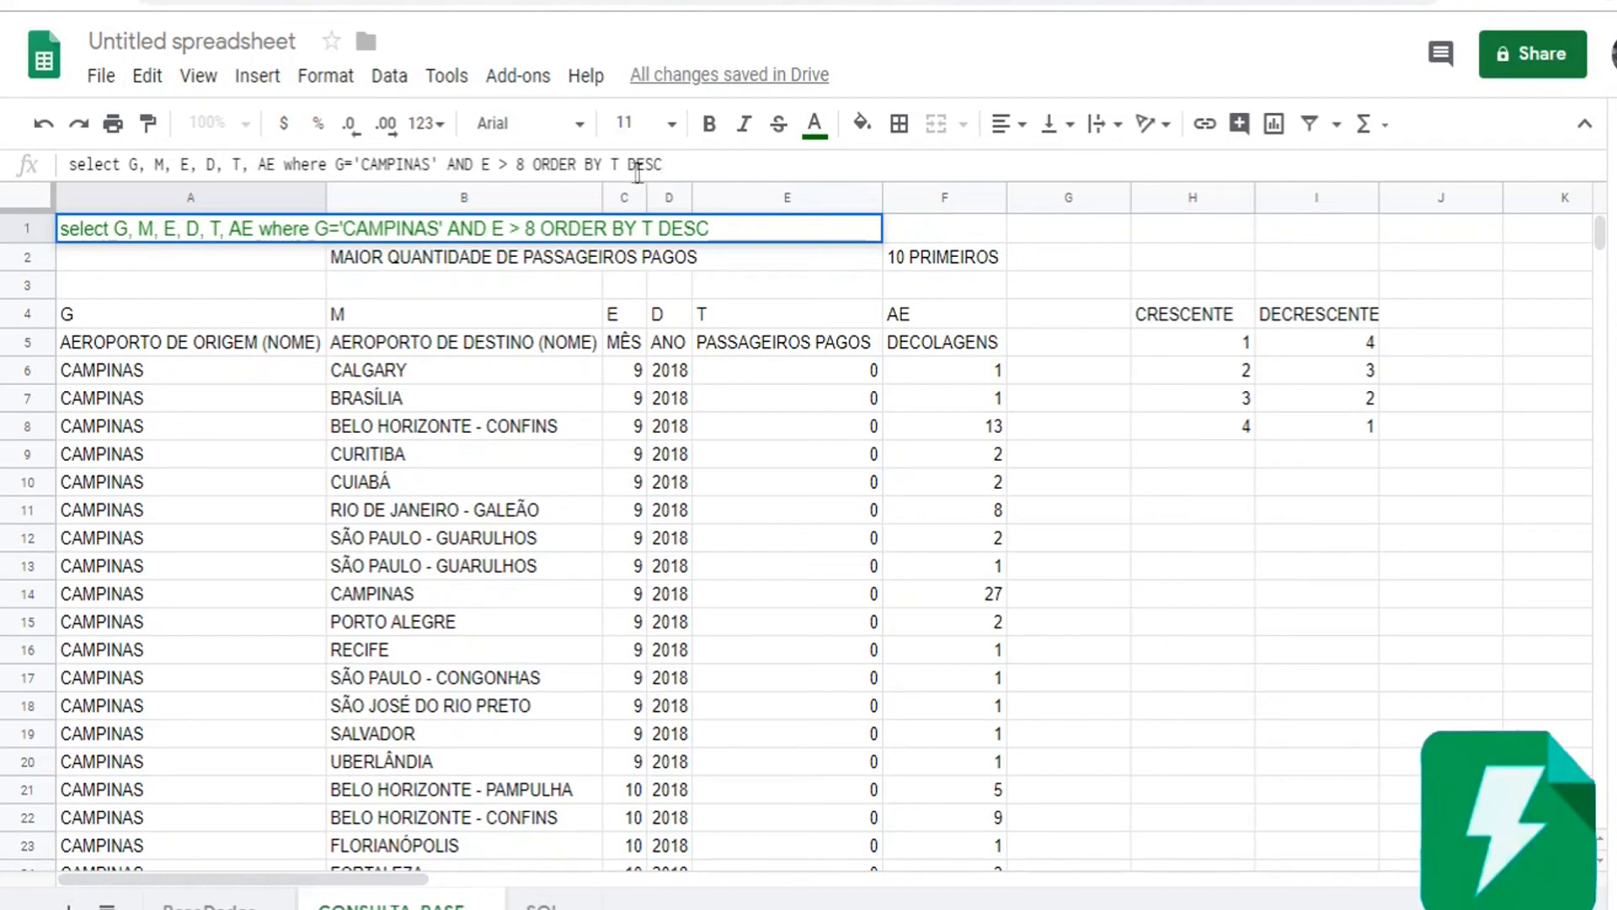
pyautogui.press('Return')
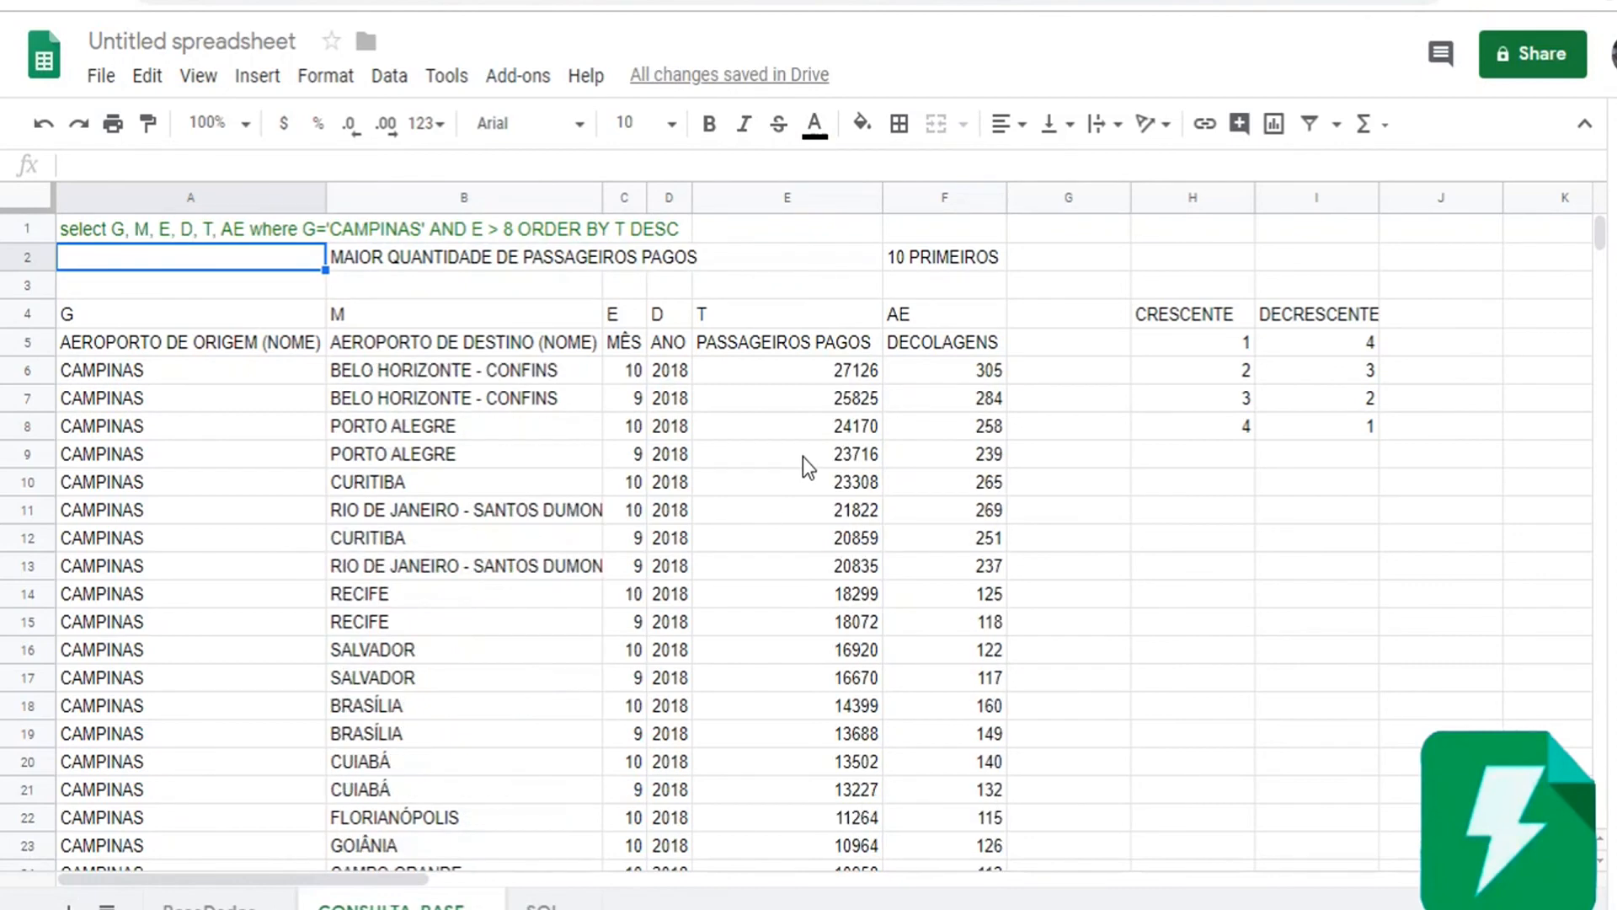
# Examine the PASSAGEIROS PAGOS values down the returned rows to check their descending order
pyautogui.click(801, 371)
pyautogui.click(163, 379)
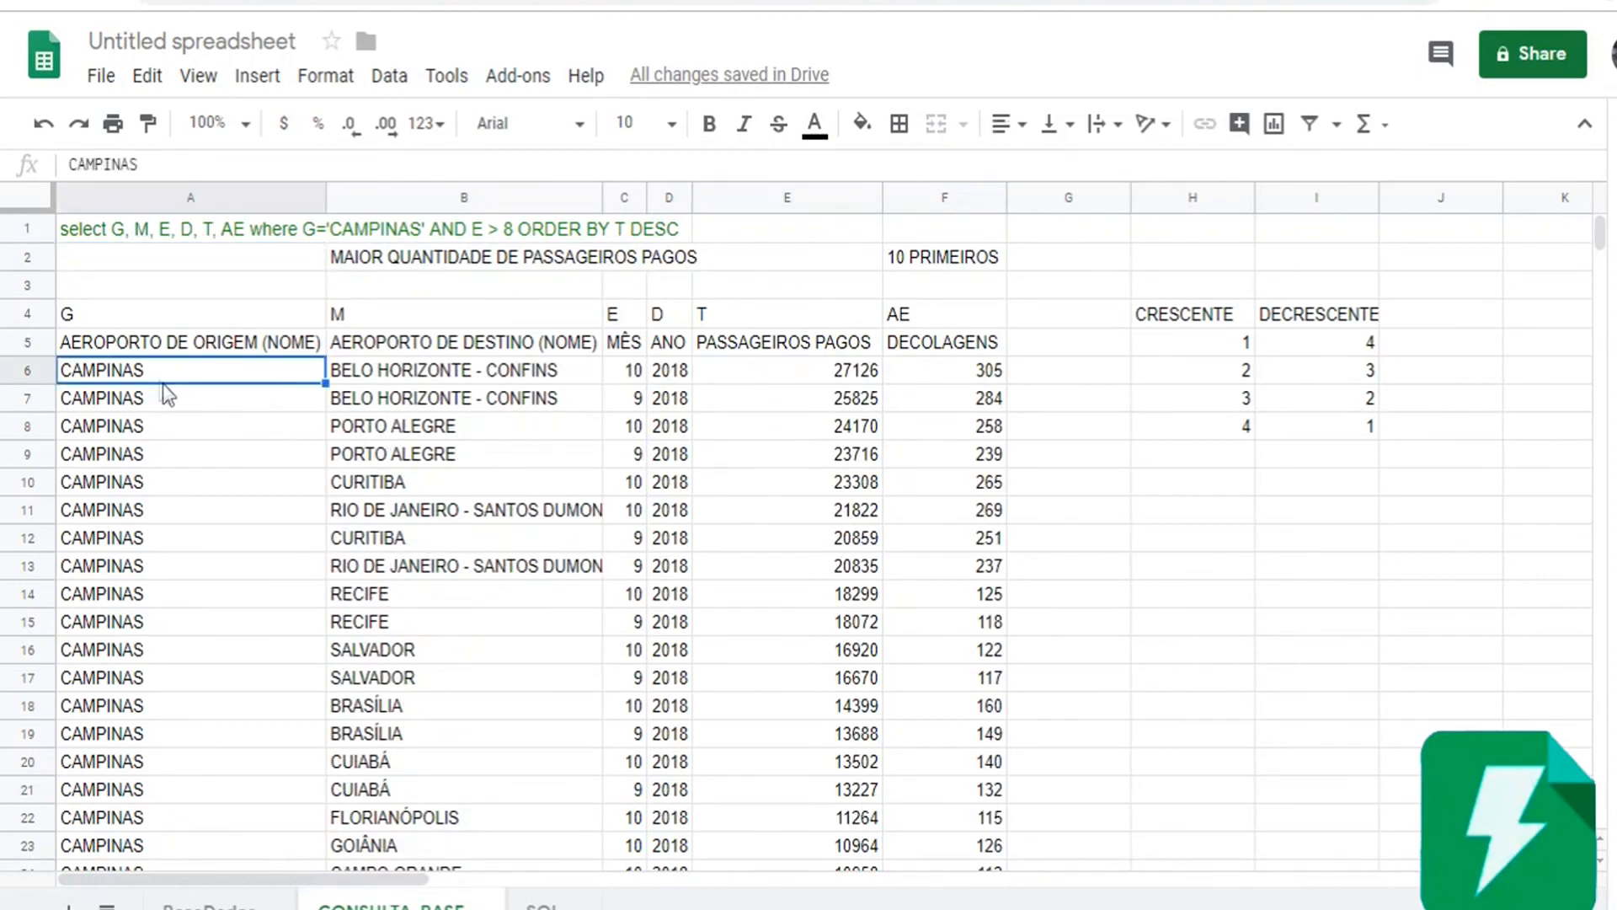
pyautogui.click(802, 376)
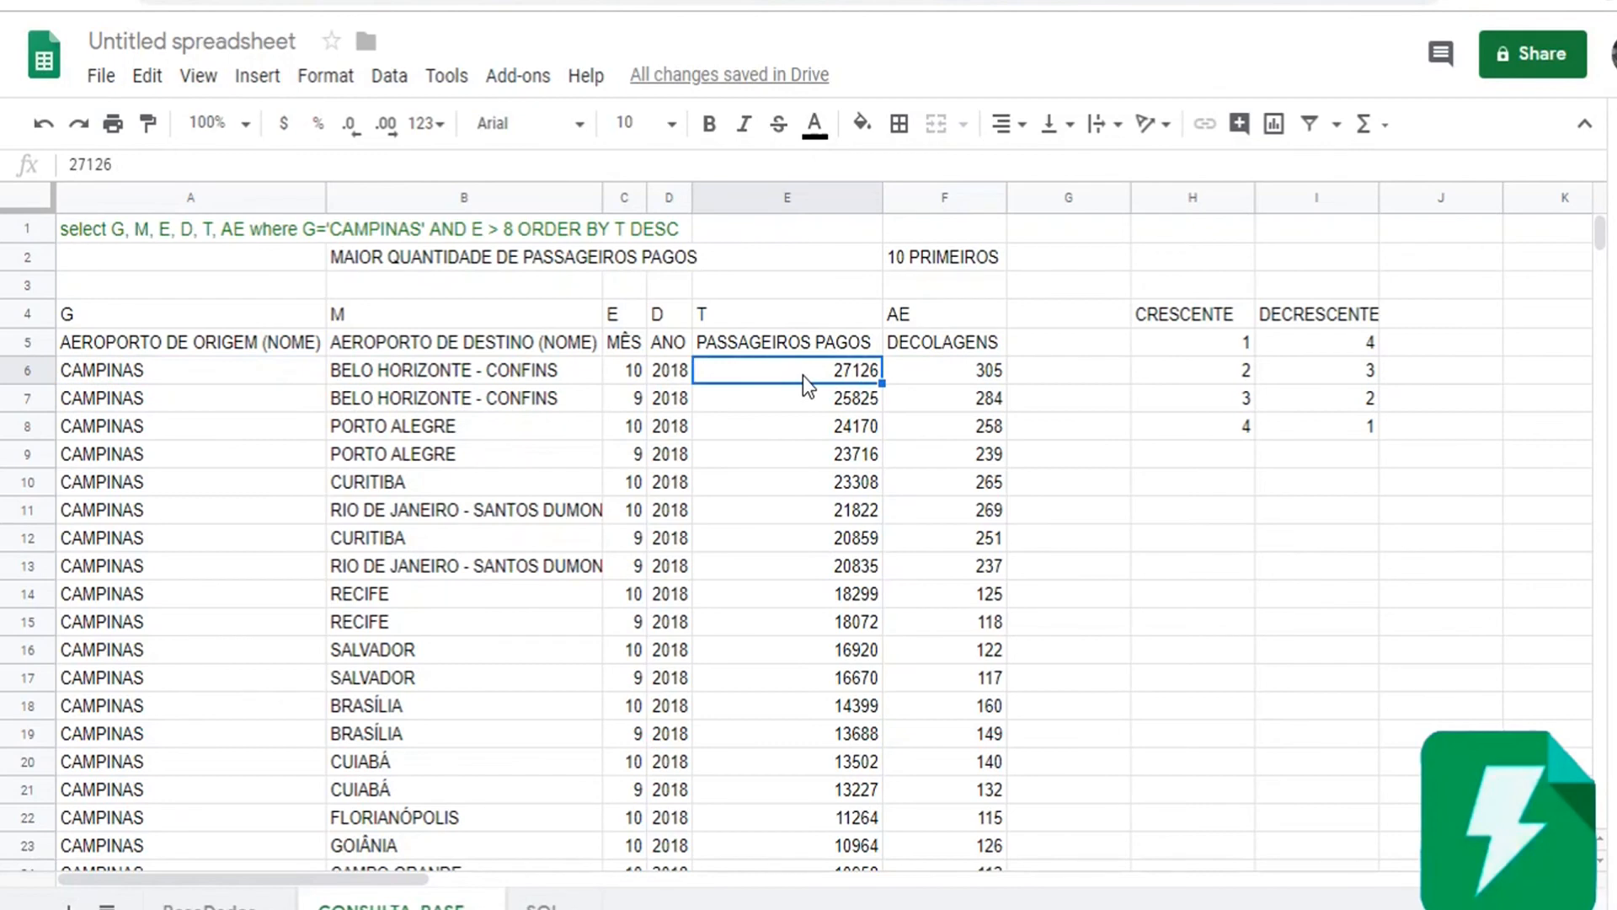
pyautogui.press('Down')
pyautogui.press('Down')
pyautogui.press('Down')
pyautogui.press('Down')
pyautogui.press('Down')
pyautogui.press('Down')
pyautogui.press('Down')
pyautogui.press('Up')
pyautogui.press('Up')
pyautogui.press('Up')
pyautogui.press('Up')
pyautogui.press('Up')
pyautogui.press('Up')
pyautogui.press('Up')
pyautogui.press('Down')
pyautogui.press('Down')
pyautogui.press('Down')
pyautogui.press('Down')
pyautogui.press('Down')
pyautogui.press('Down')
pyautogui.press('Down')
pyautogui.press('Down')
pyautogui.press('Down')
pyautogui.press('Down')
pyautogui.press('Down')
pyautogui.press('Down')
pyautogui.press('Down')
pyautogui.press('Down')
pyautogui.press('Down')
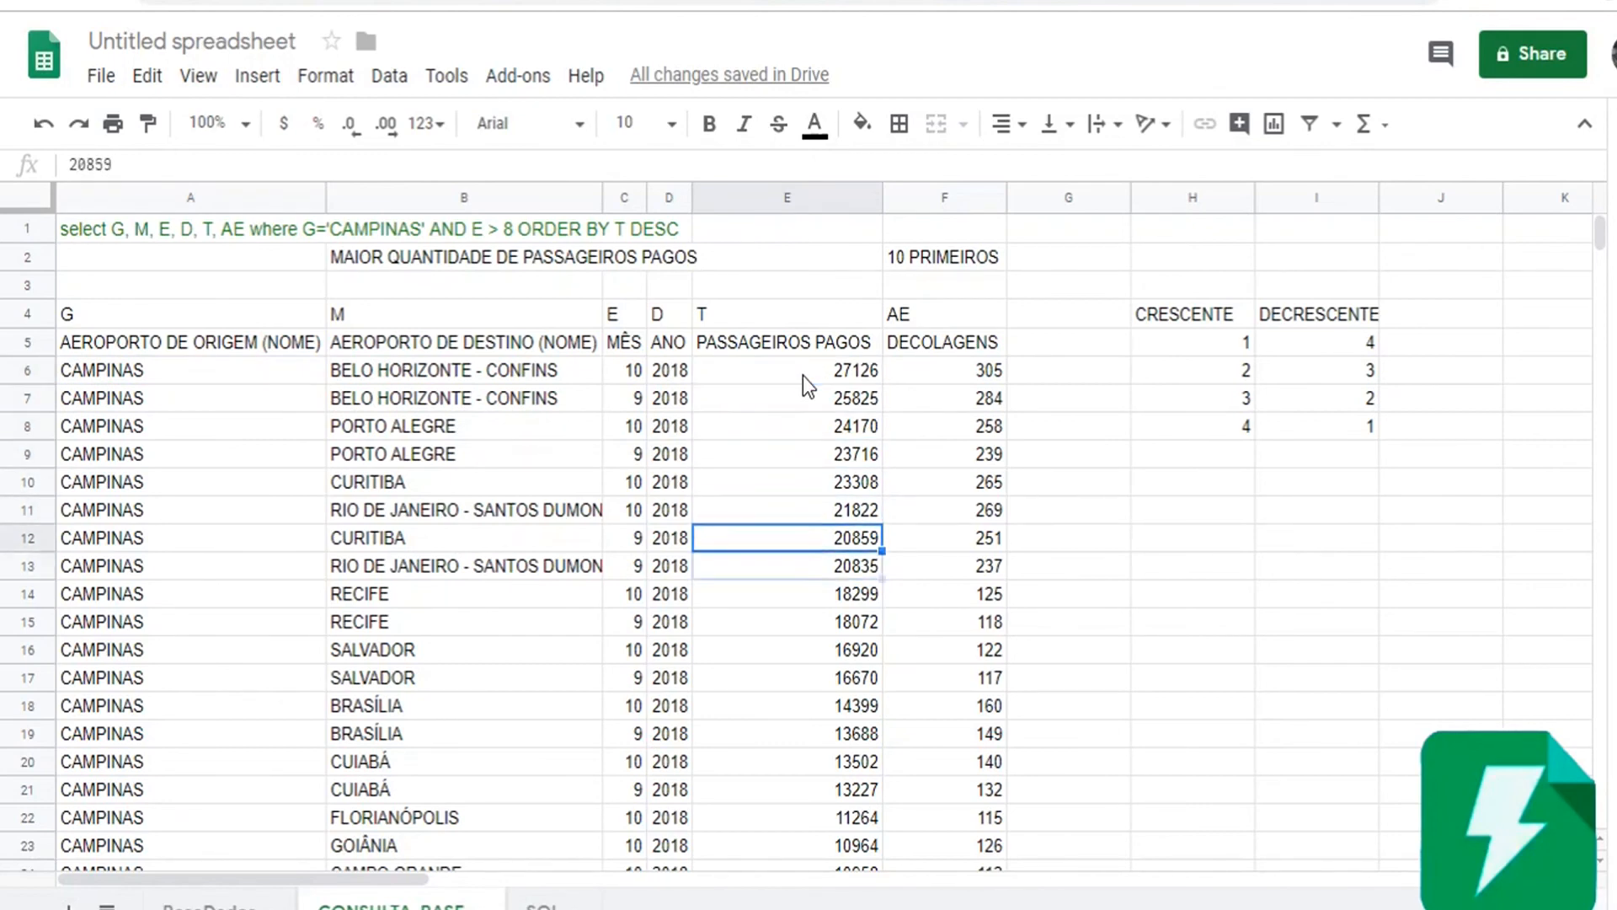
pyautogui.scroll(-20, 806, 442)
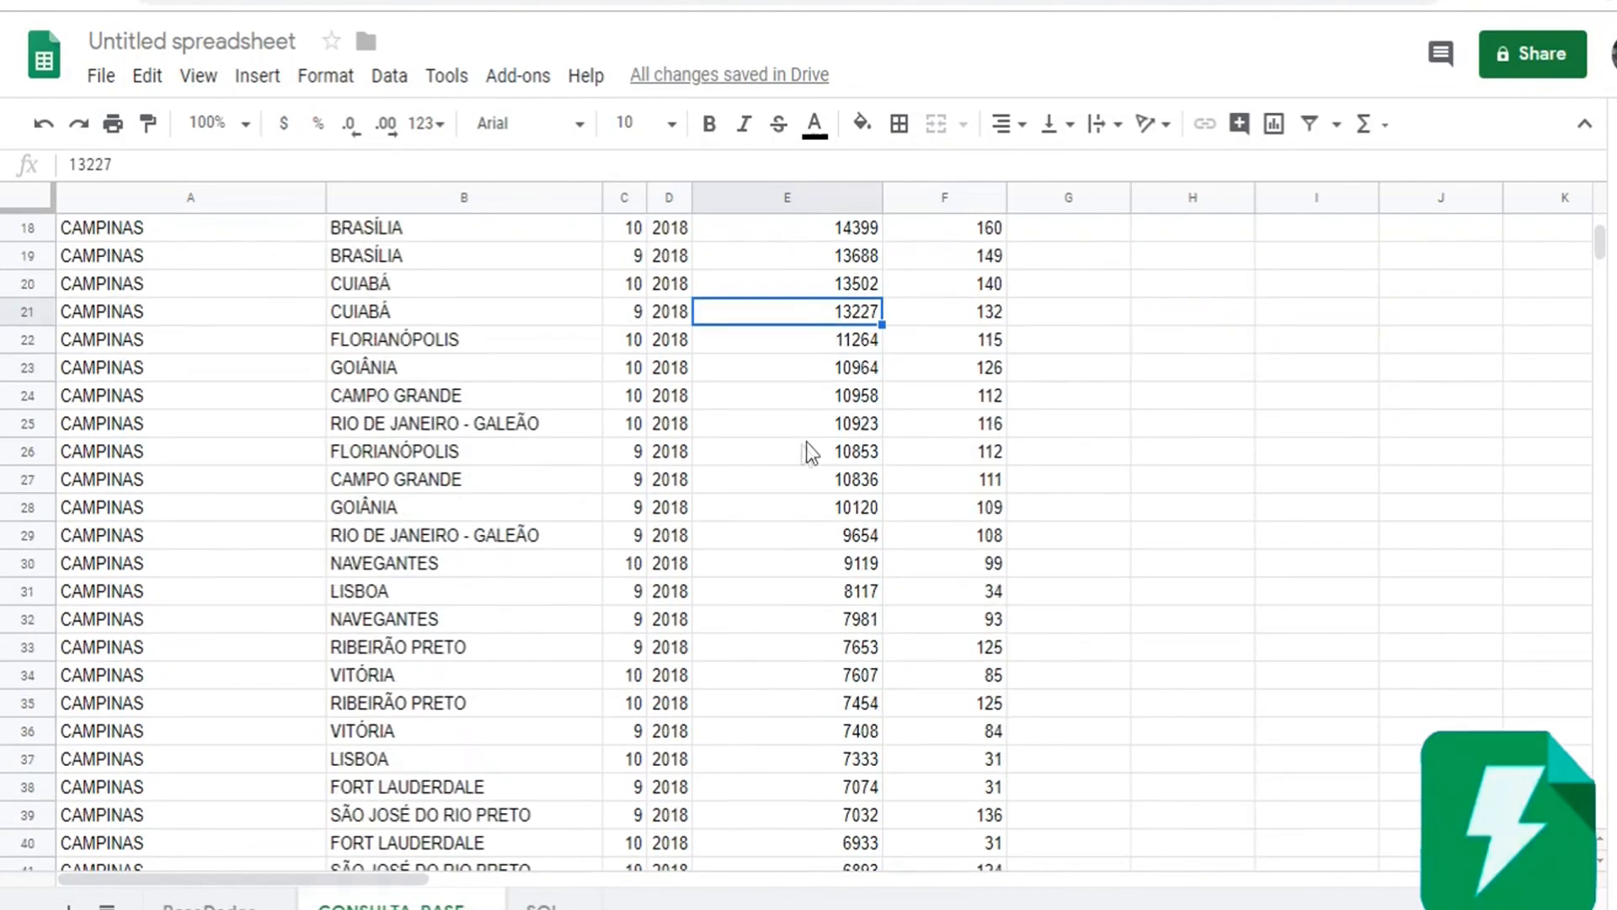
pyautogui.click(797, 448)
pyautogui.scroll(-18, 796, 448)
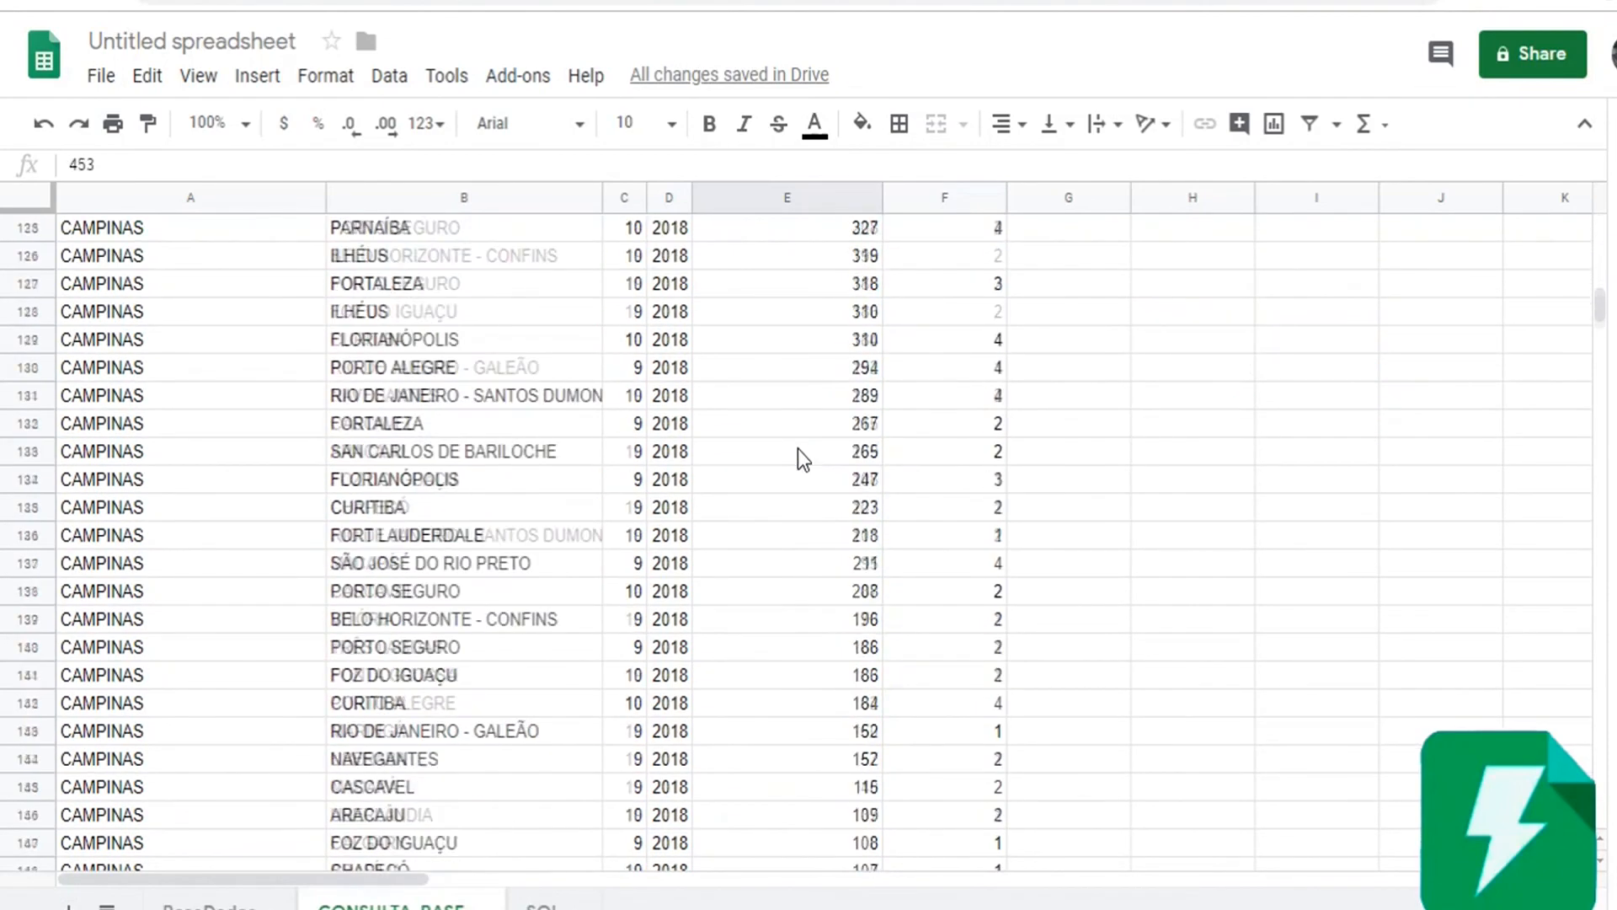
pyautogui.scroll(5, 817, 403)
pyautogui.scroll(20, 817, 402)
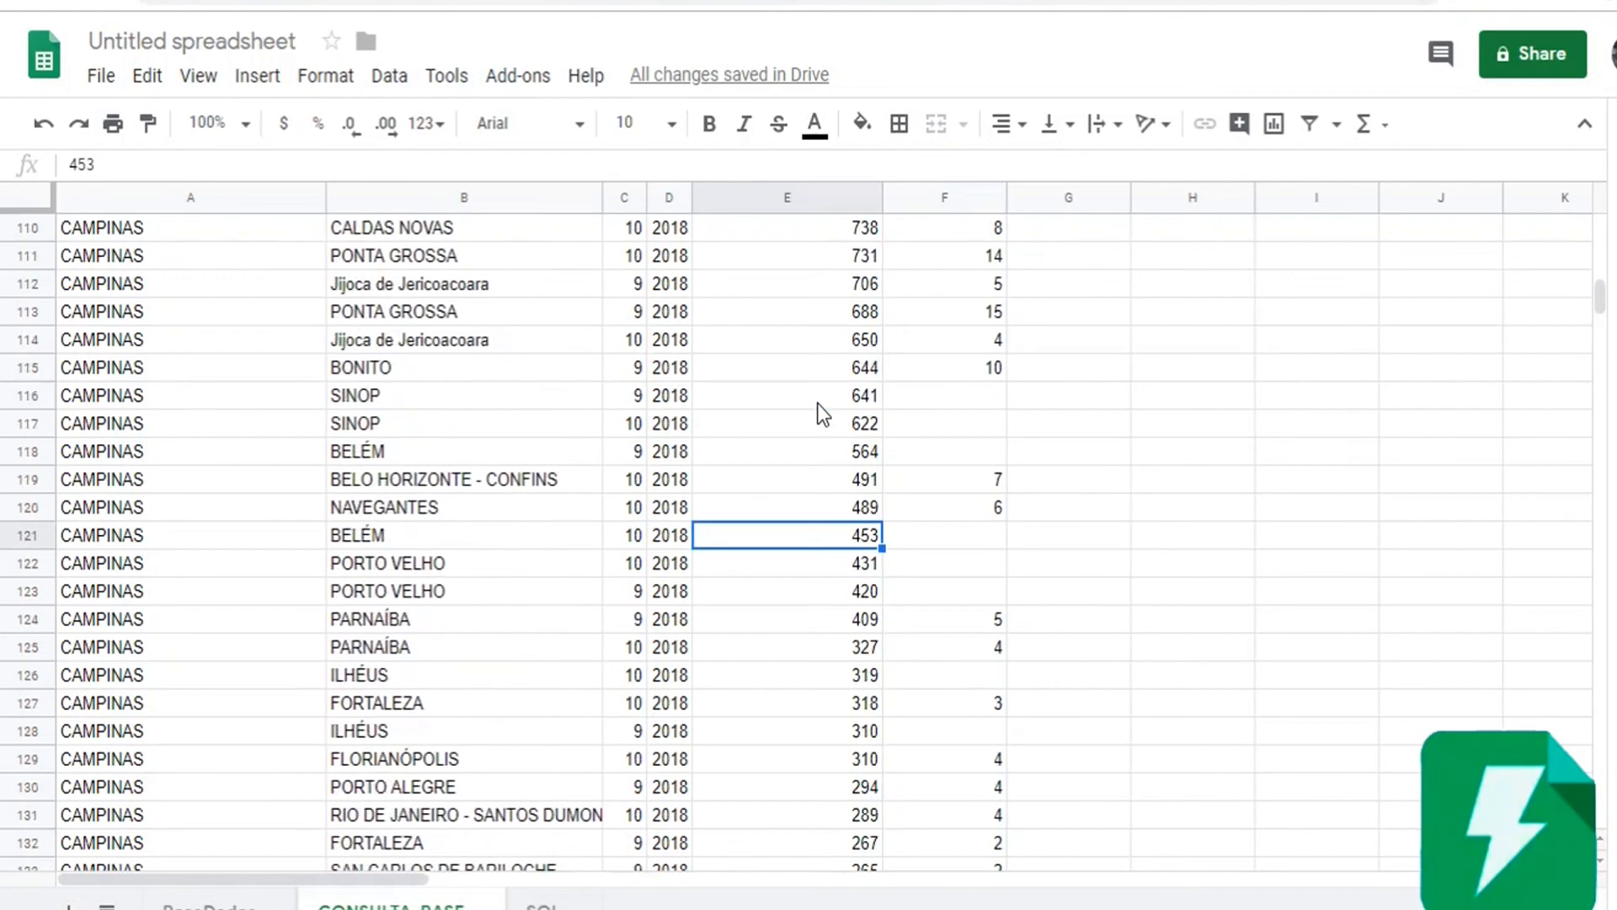
pyautogui.click(812, 401)
pyautogui.scroll(-4, 812, 401)
pyautogui.scroll(4, 776, 456)
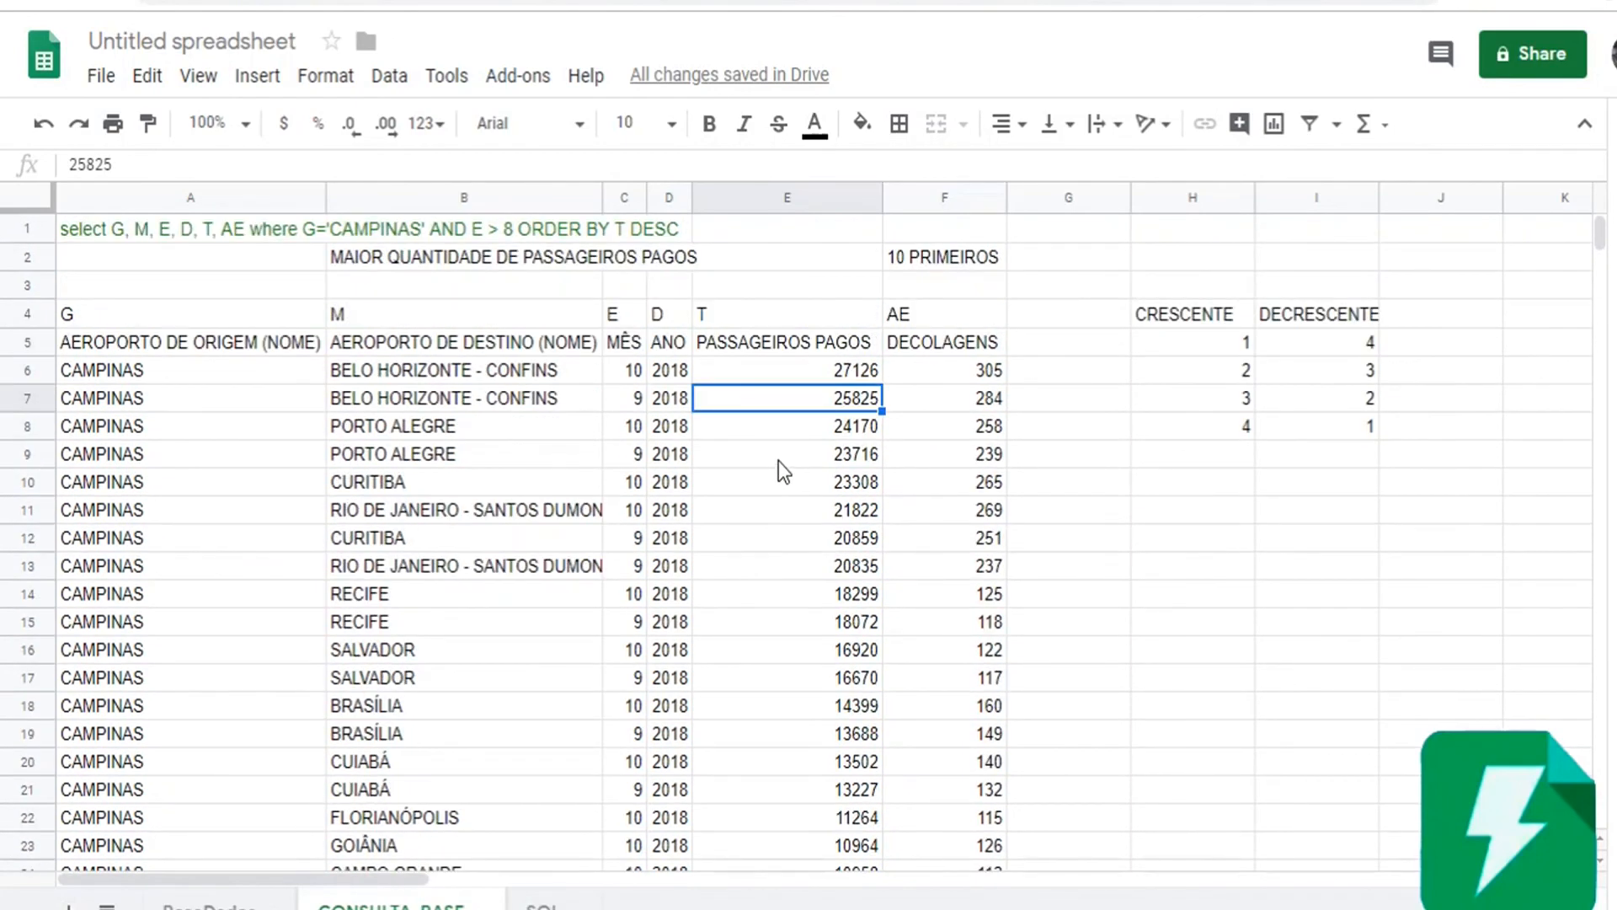
# Append LIMIT 10 to the end of the query text in A1
pyautogui.click(268, 237)
pyautogui.click(721, 163)
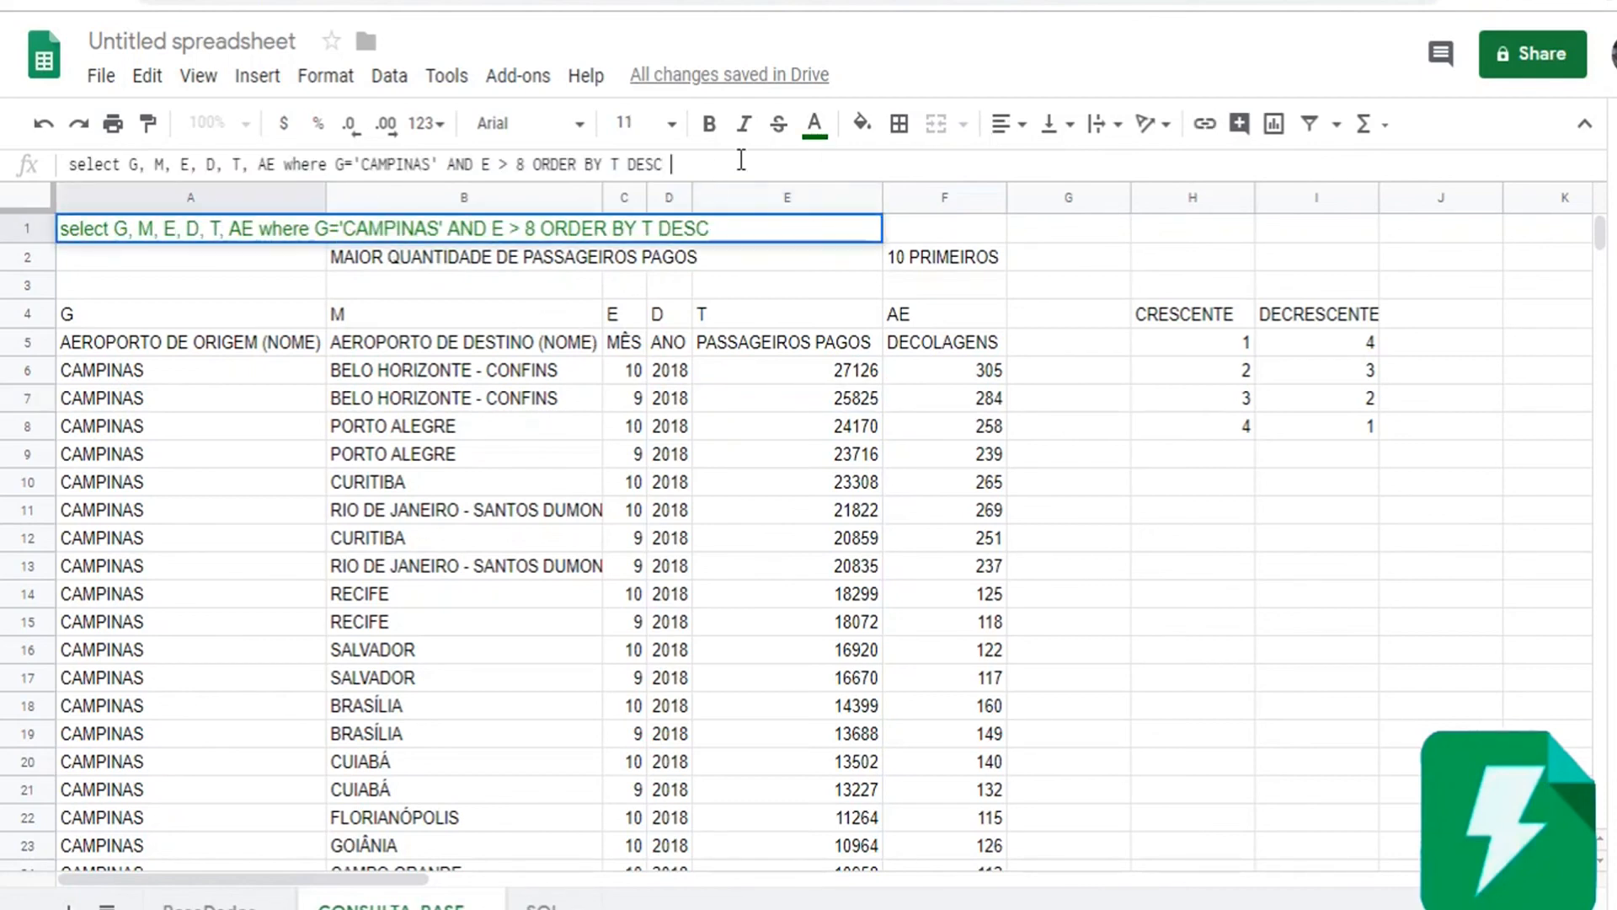
pyautogui.write('LIMIT 10')
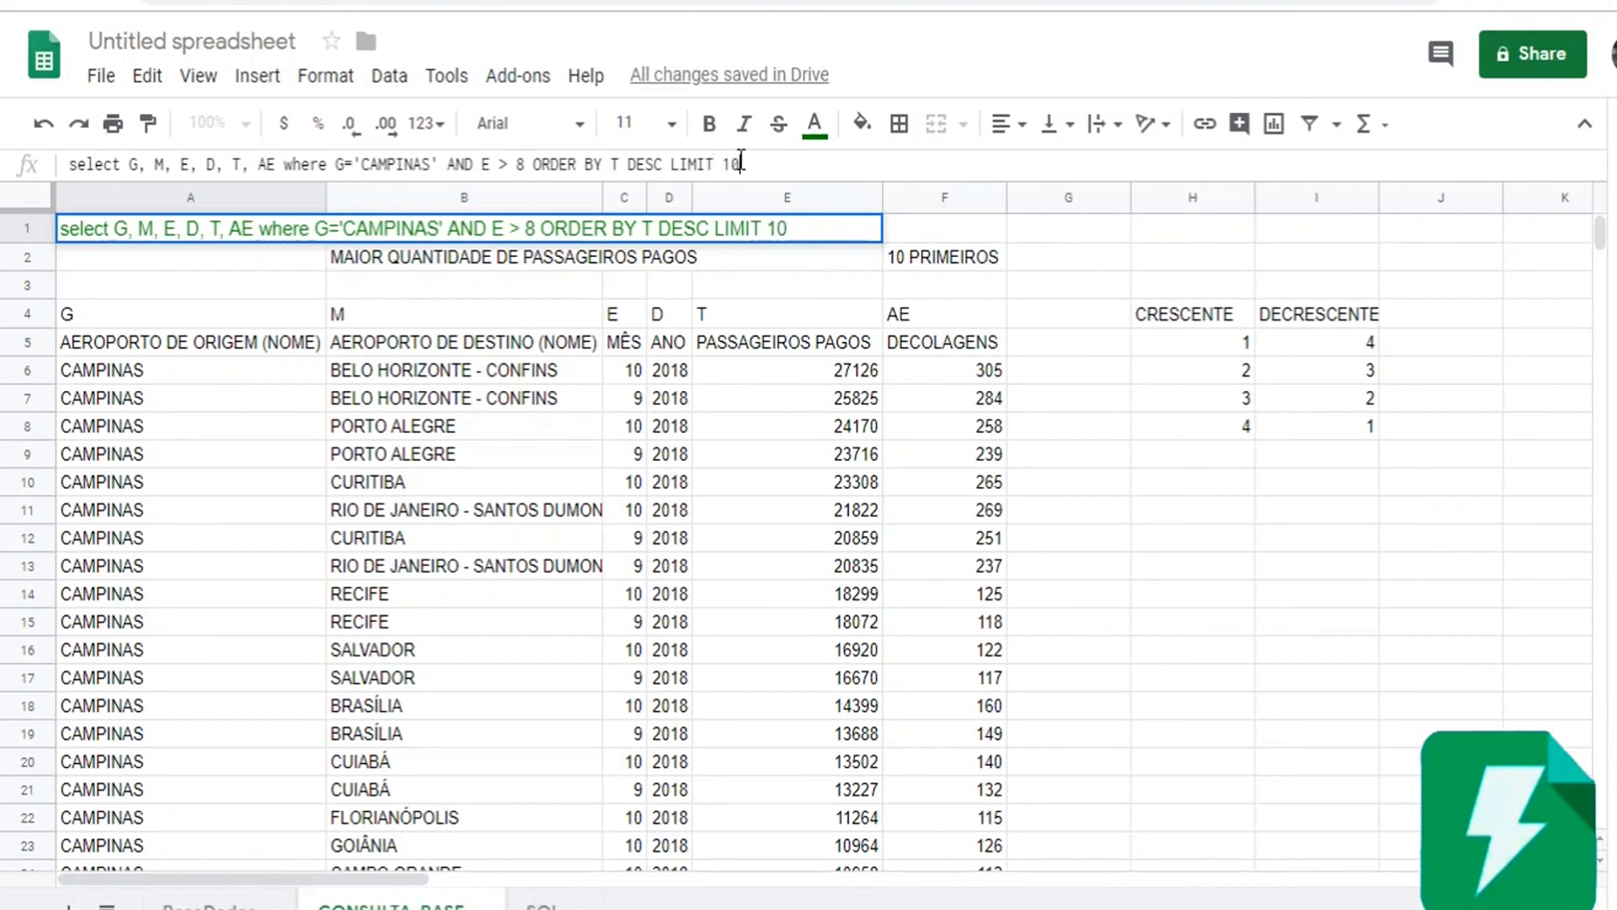
pyautogui.press('Return')
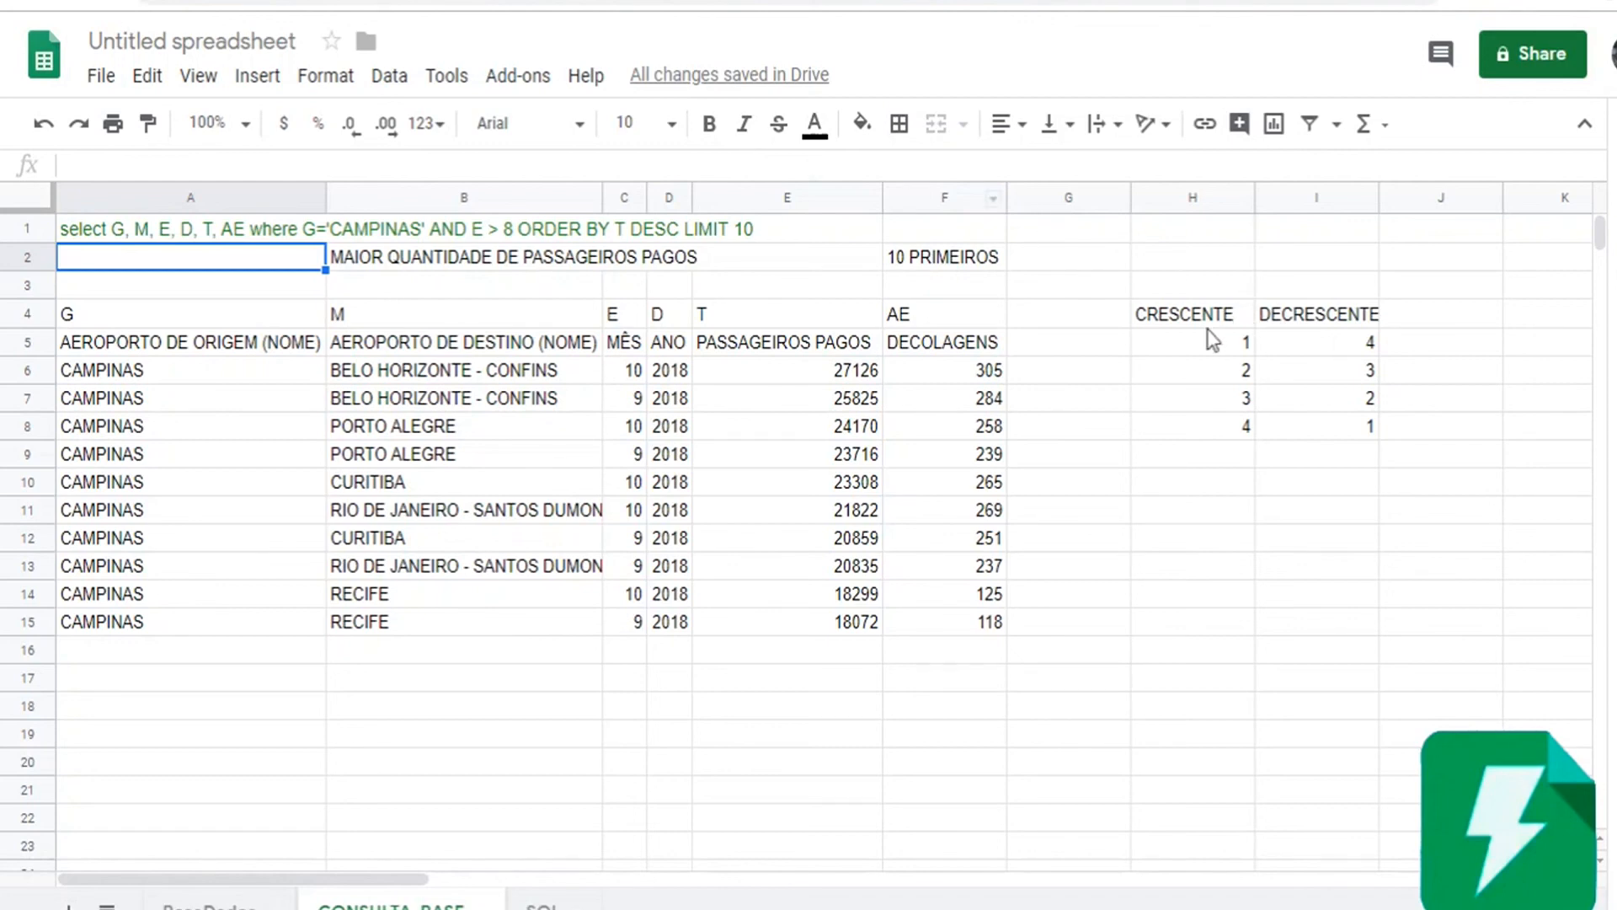
# Insert a line break before the where clause in the A1 query text so select G, M, E, D, T, AE stands alone
pyautogui.moveTo(1196, 316); pyautogui.dragTo(1329, 421)
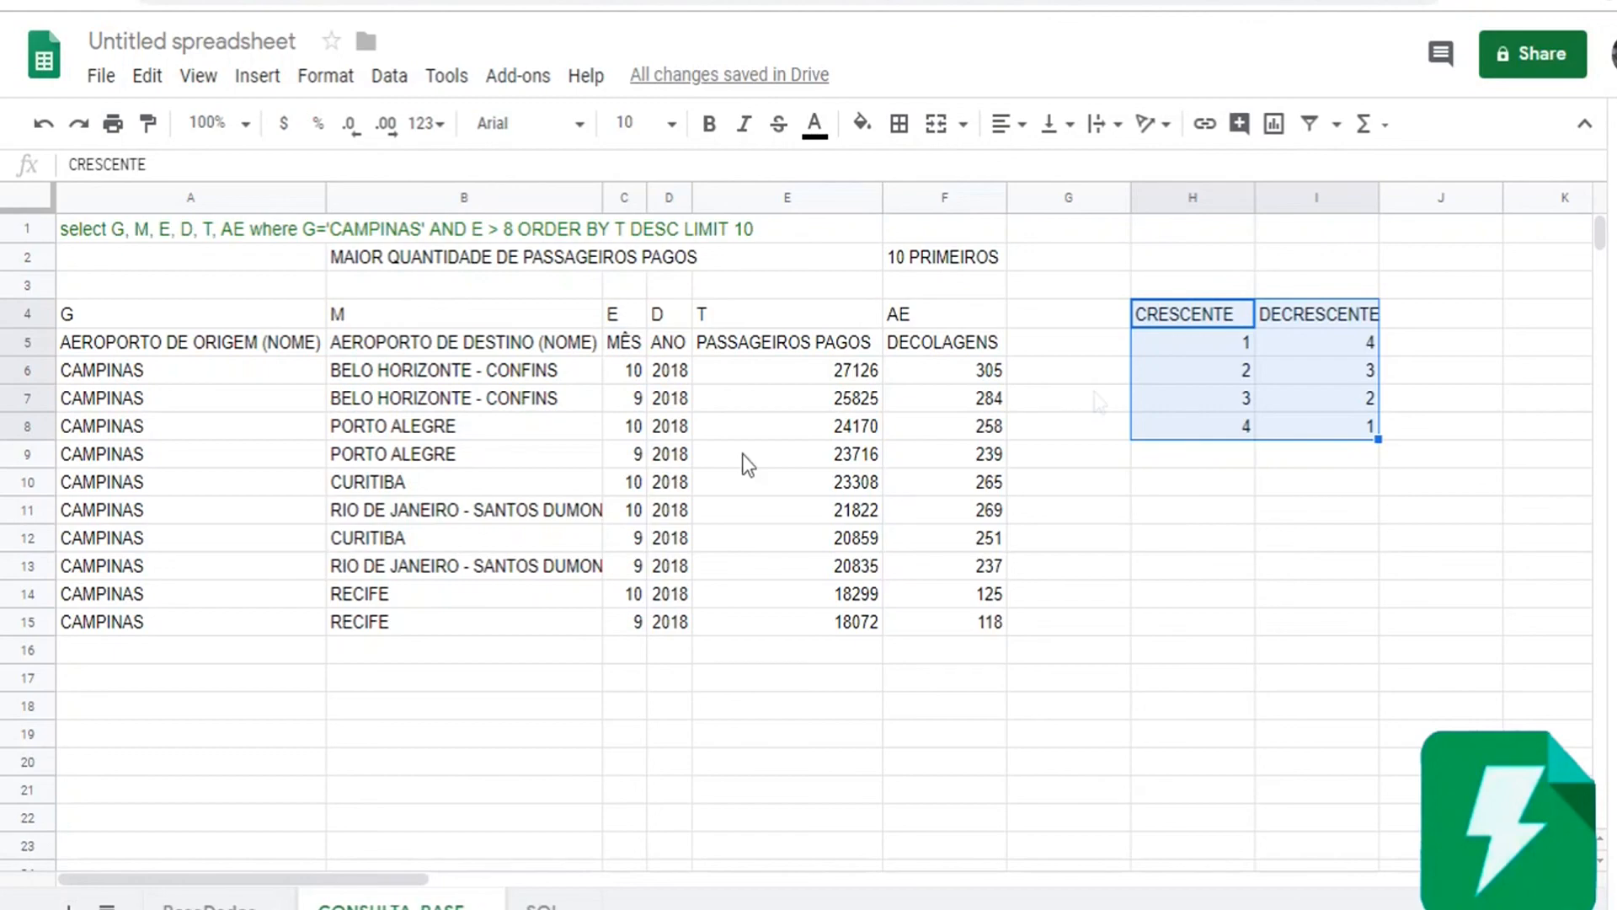
pyautogui.click(84, 227)
pyautogui.click(116, 164)
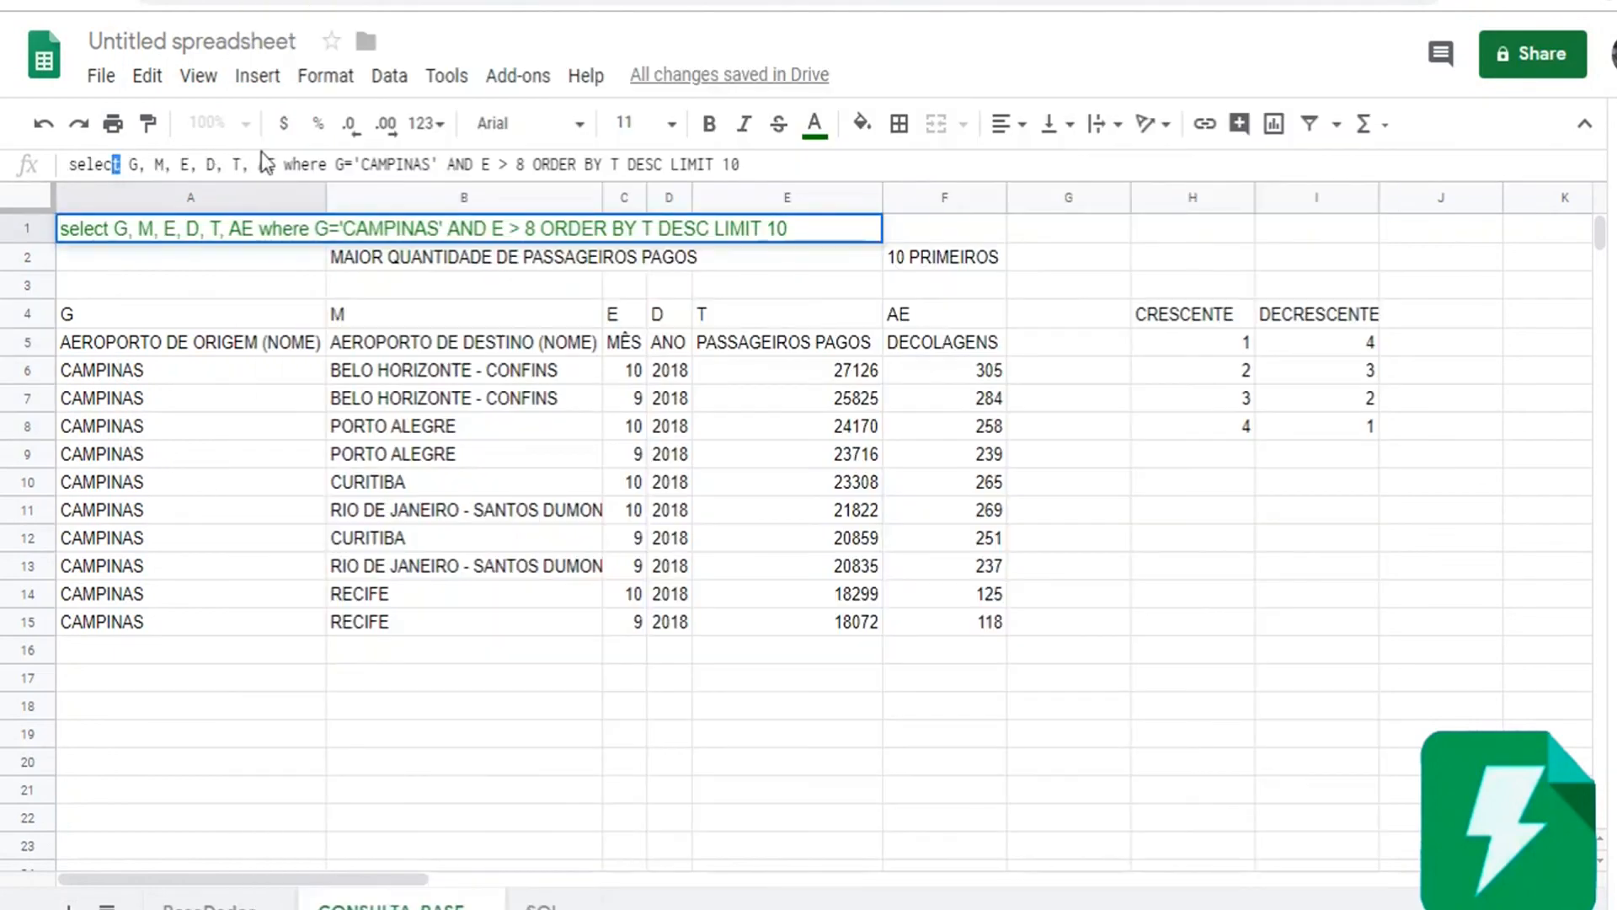
pyautogui.doubleClick(94, 165)
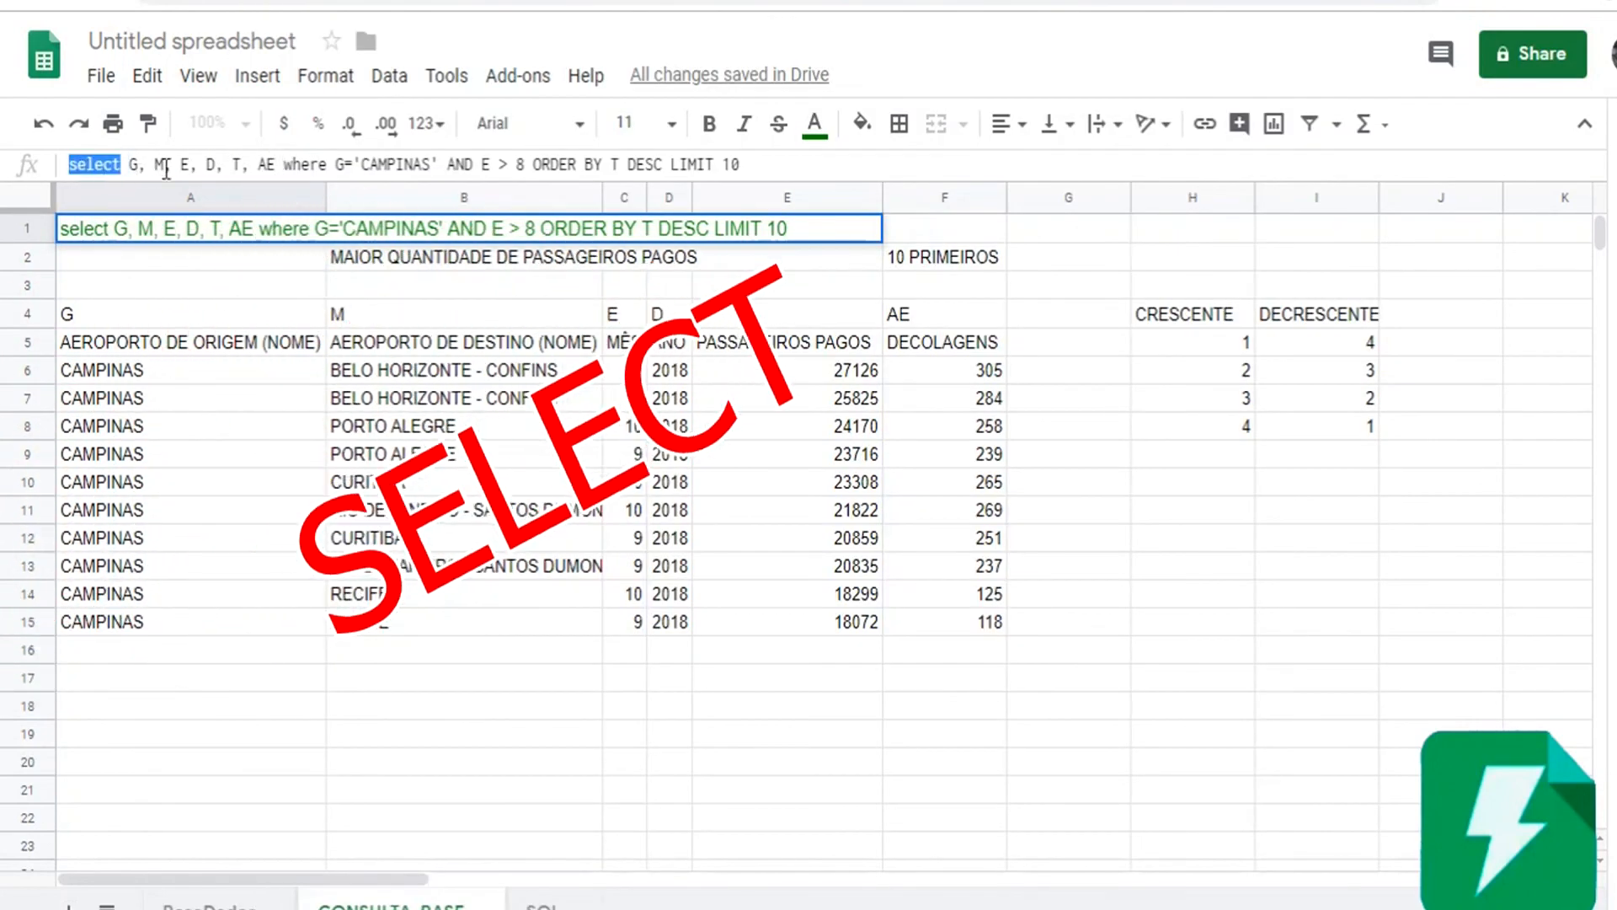
pyautogui.click(284, 164)
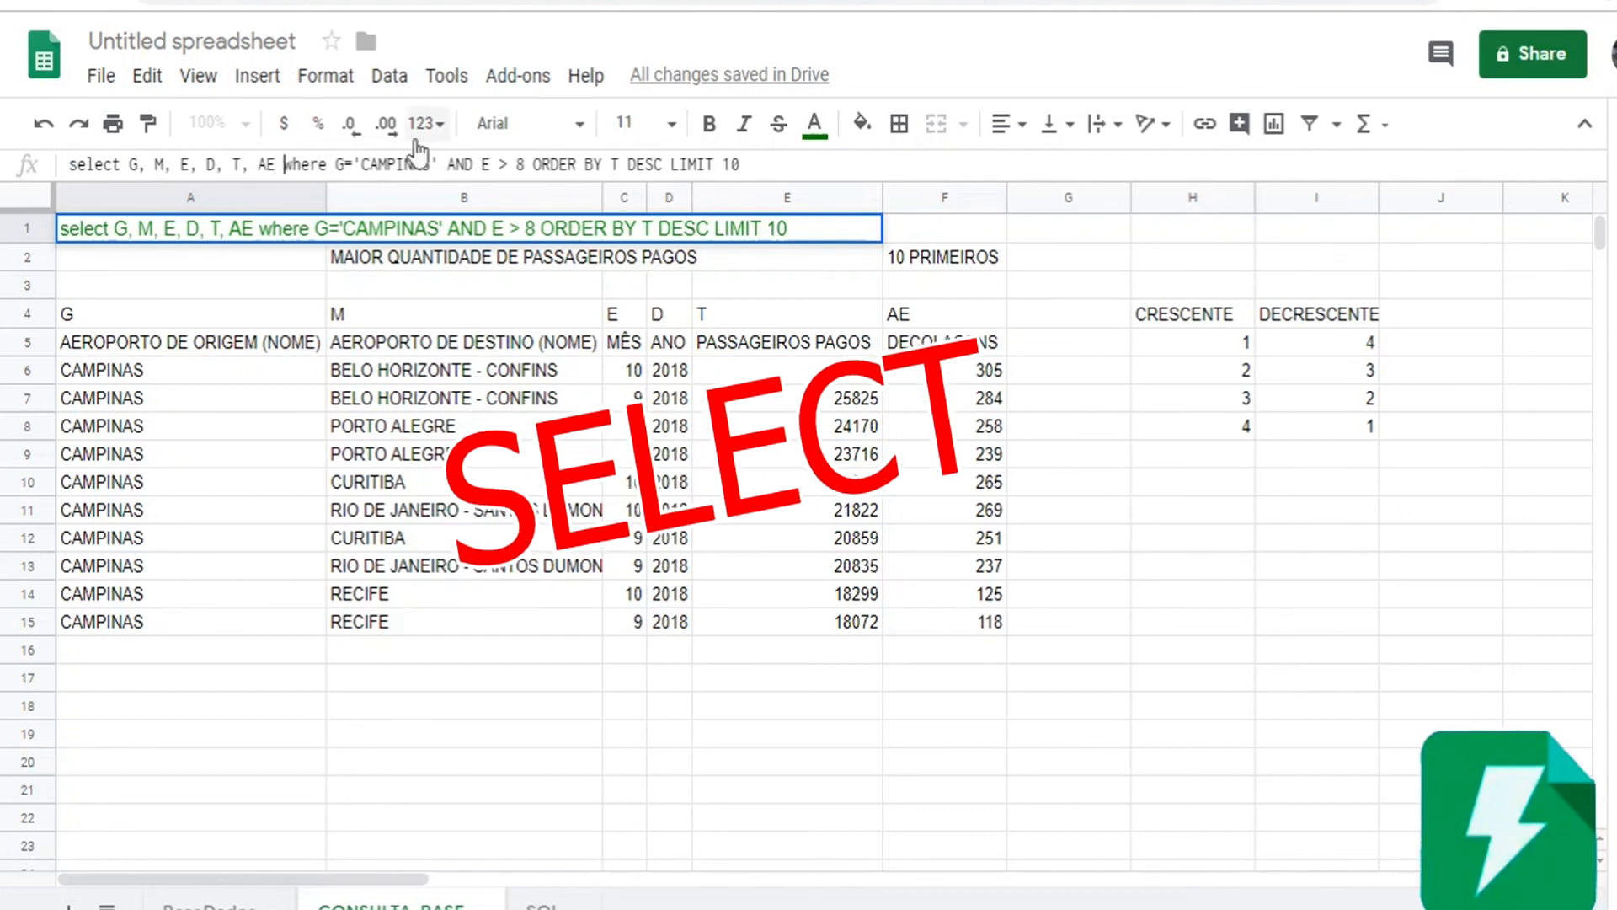
pyautogui.hotkey('ctrl', 'Return')
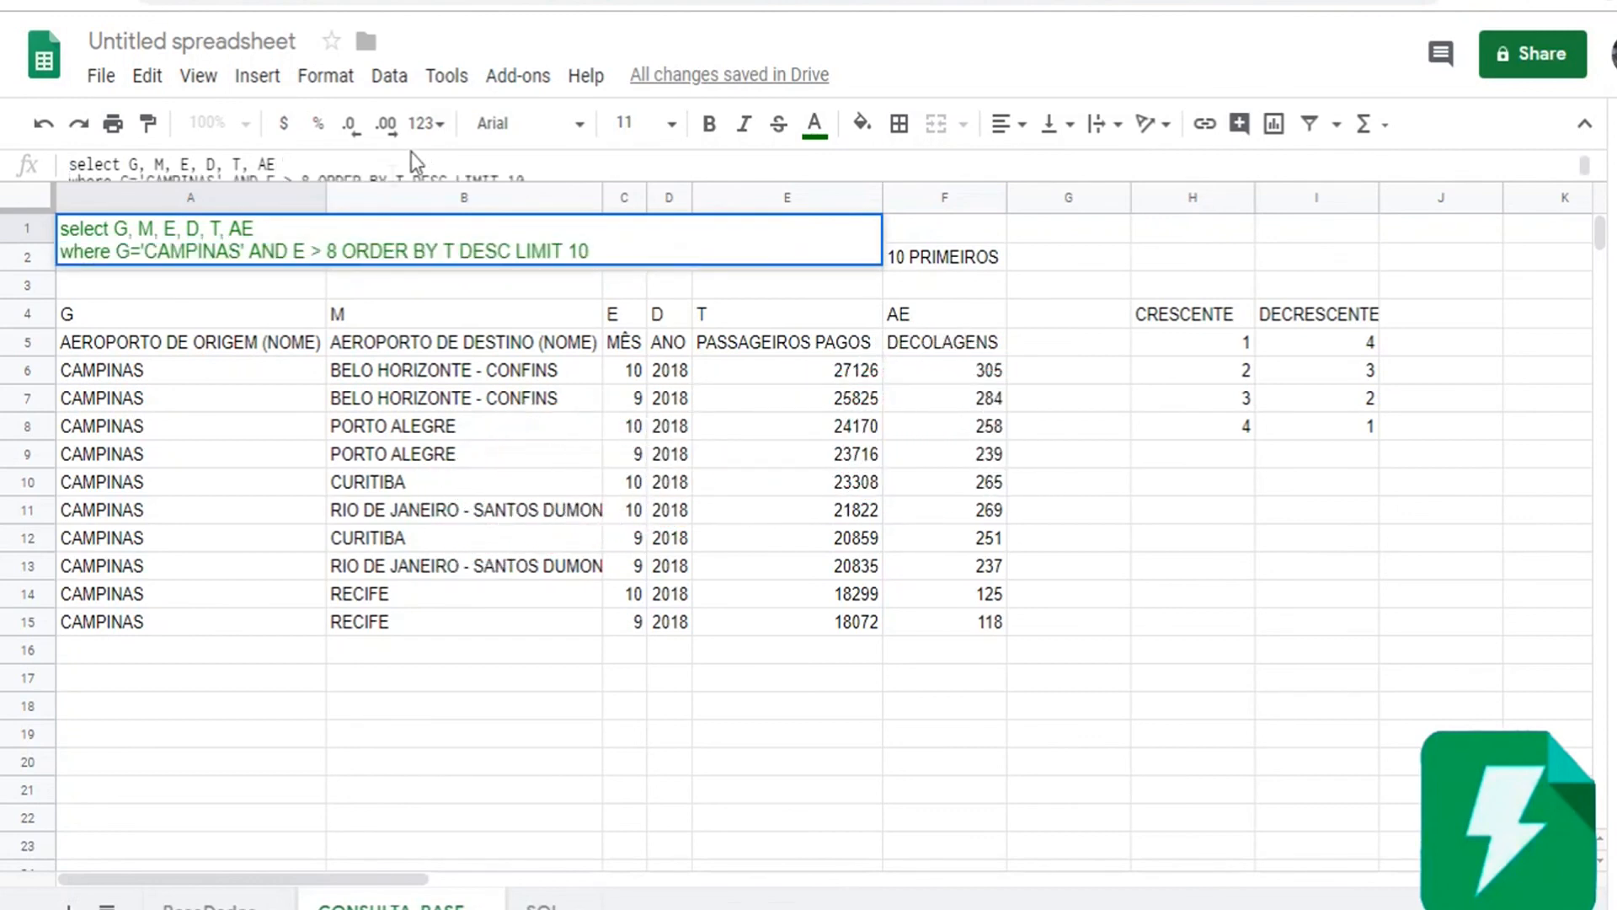
# Break the A1 query text before AND E > 8 and before ORDER BY so each begins its own line
pyautogui.doubleClick(91, 253)
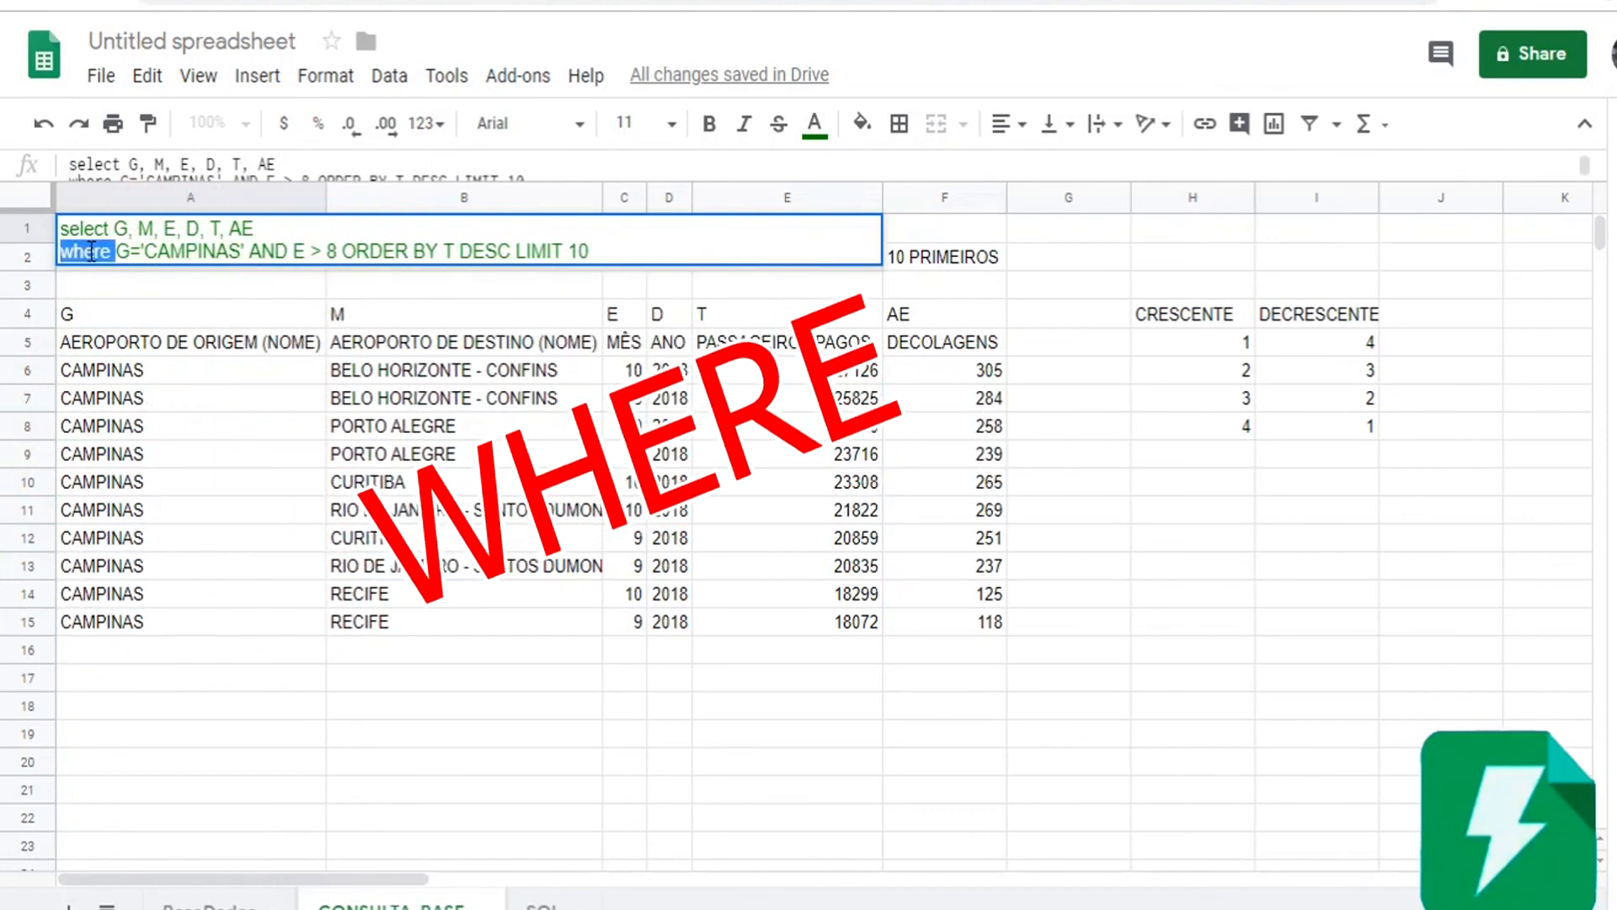
pyautogui.click(91, 252)
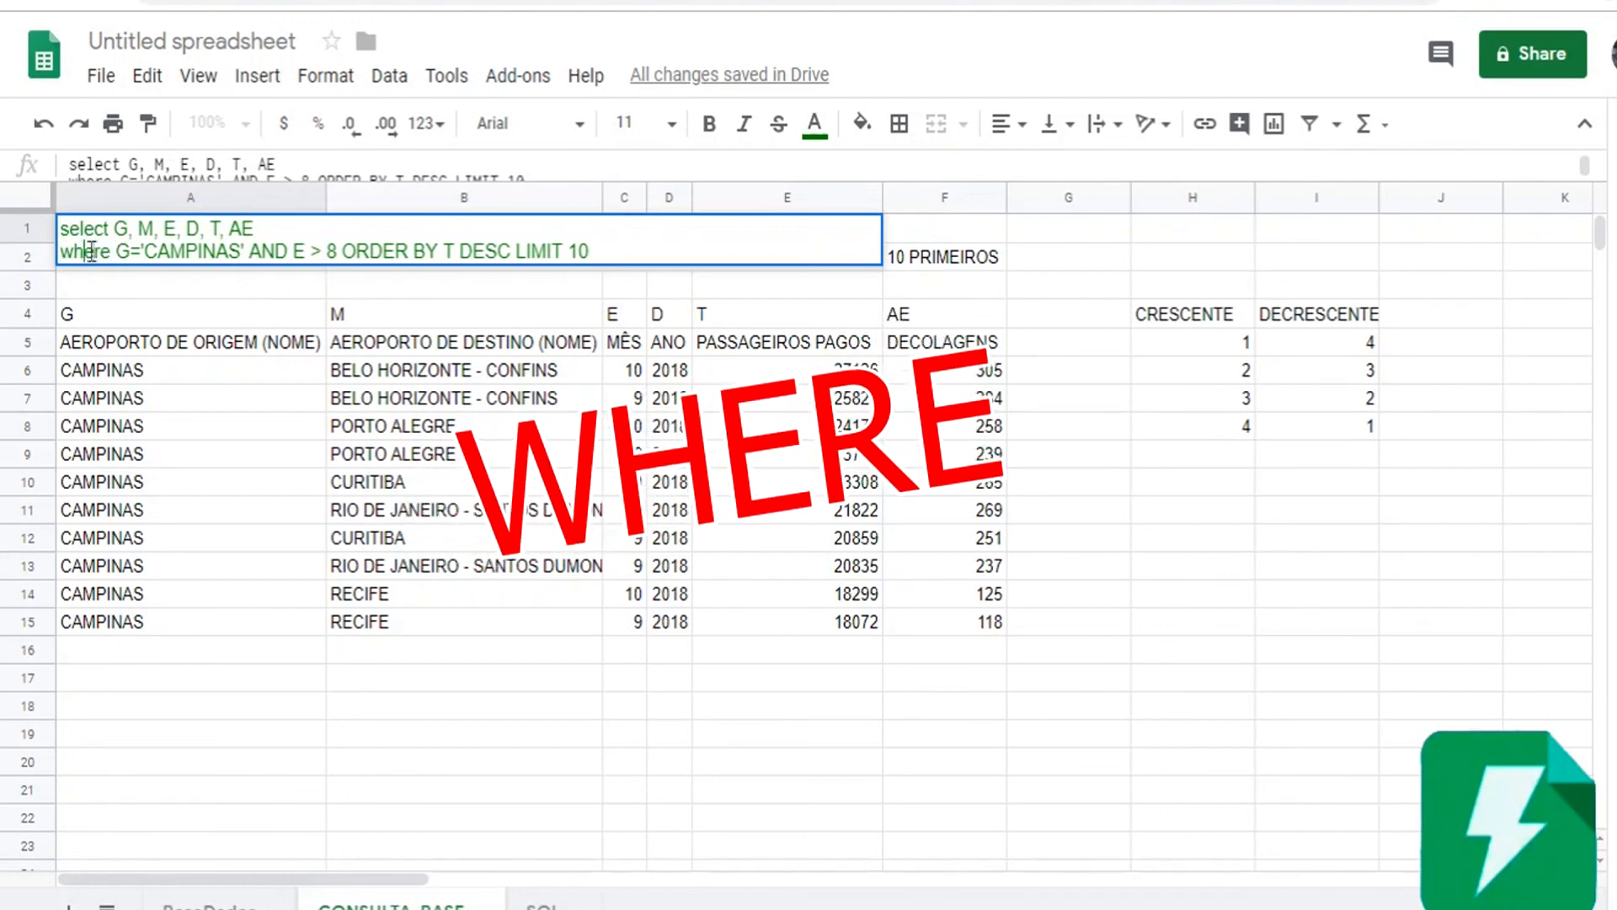
pyautogui.doubleClick(123, 251)
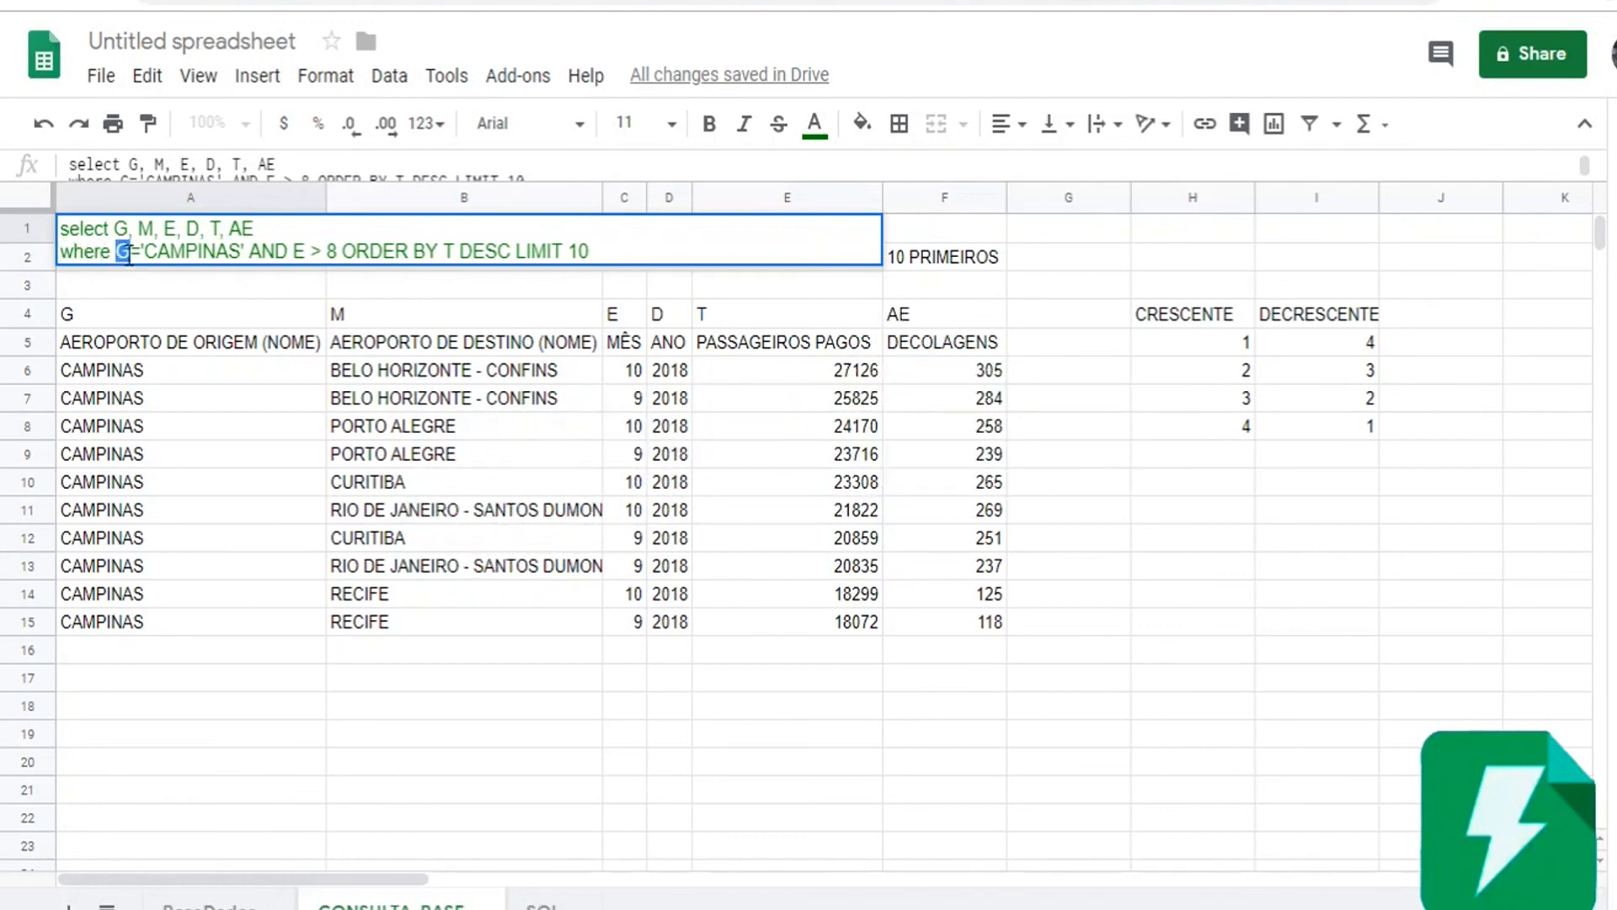
pyautogui.click(251, 252)
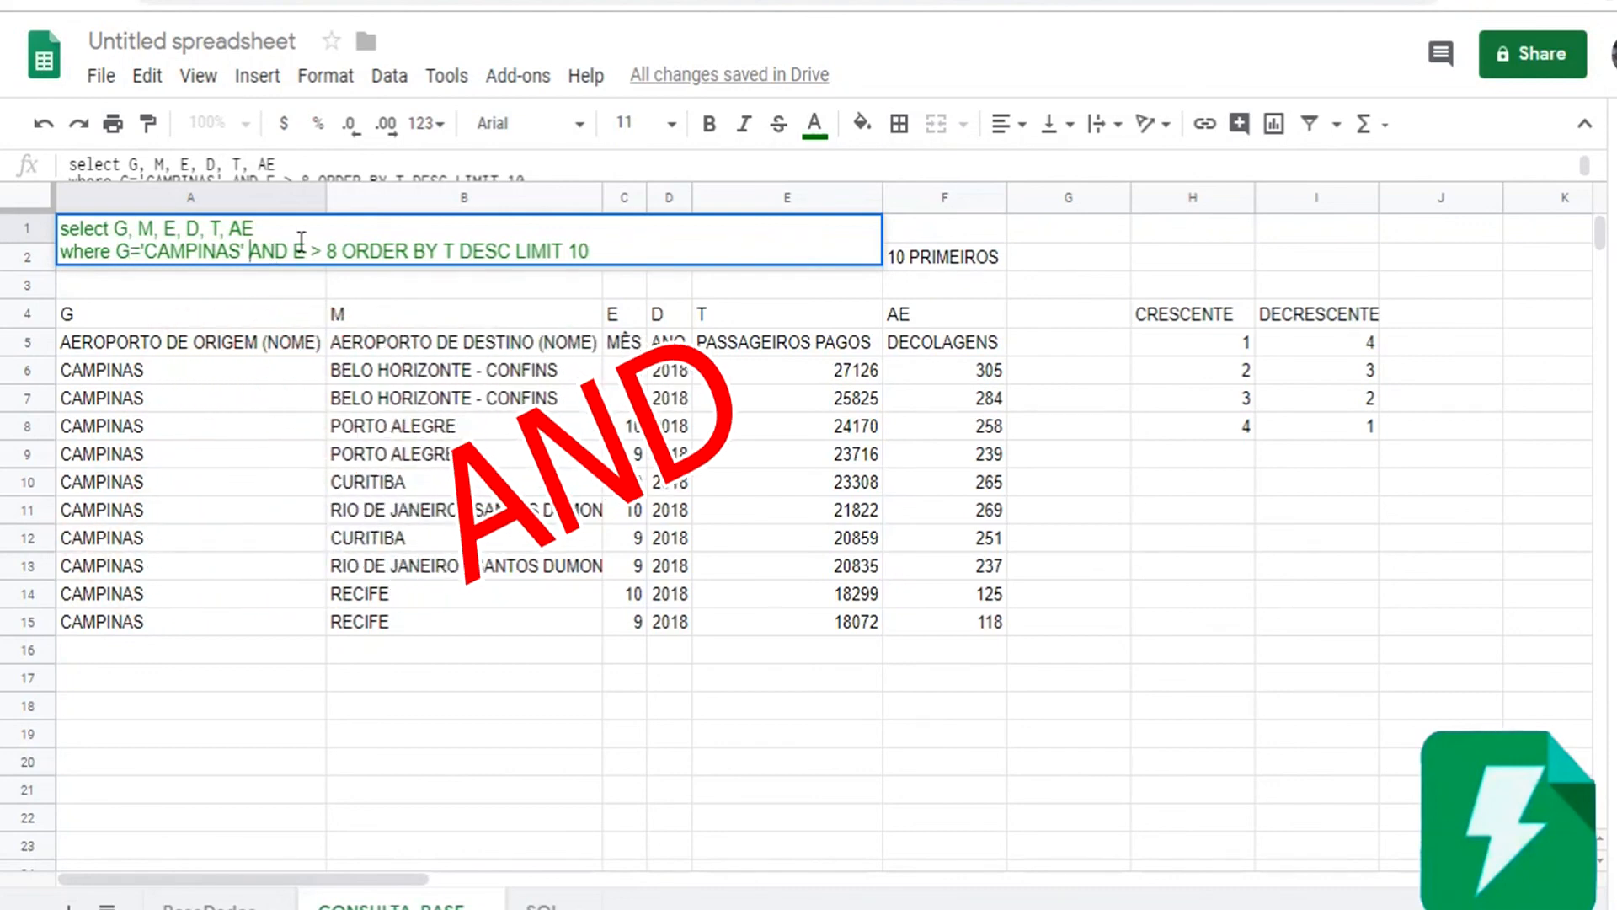
pyautogui.press('Return')
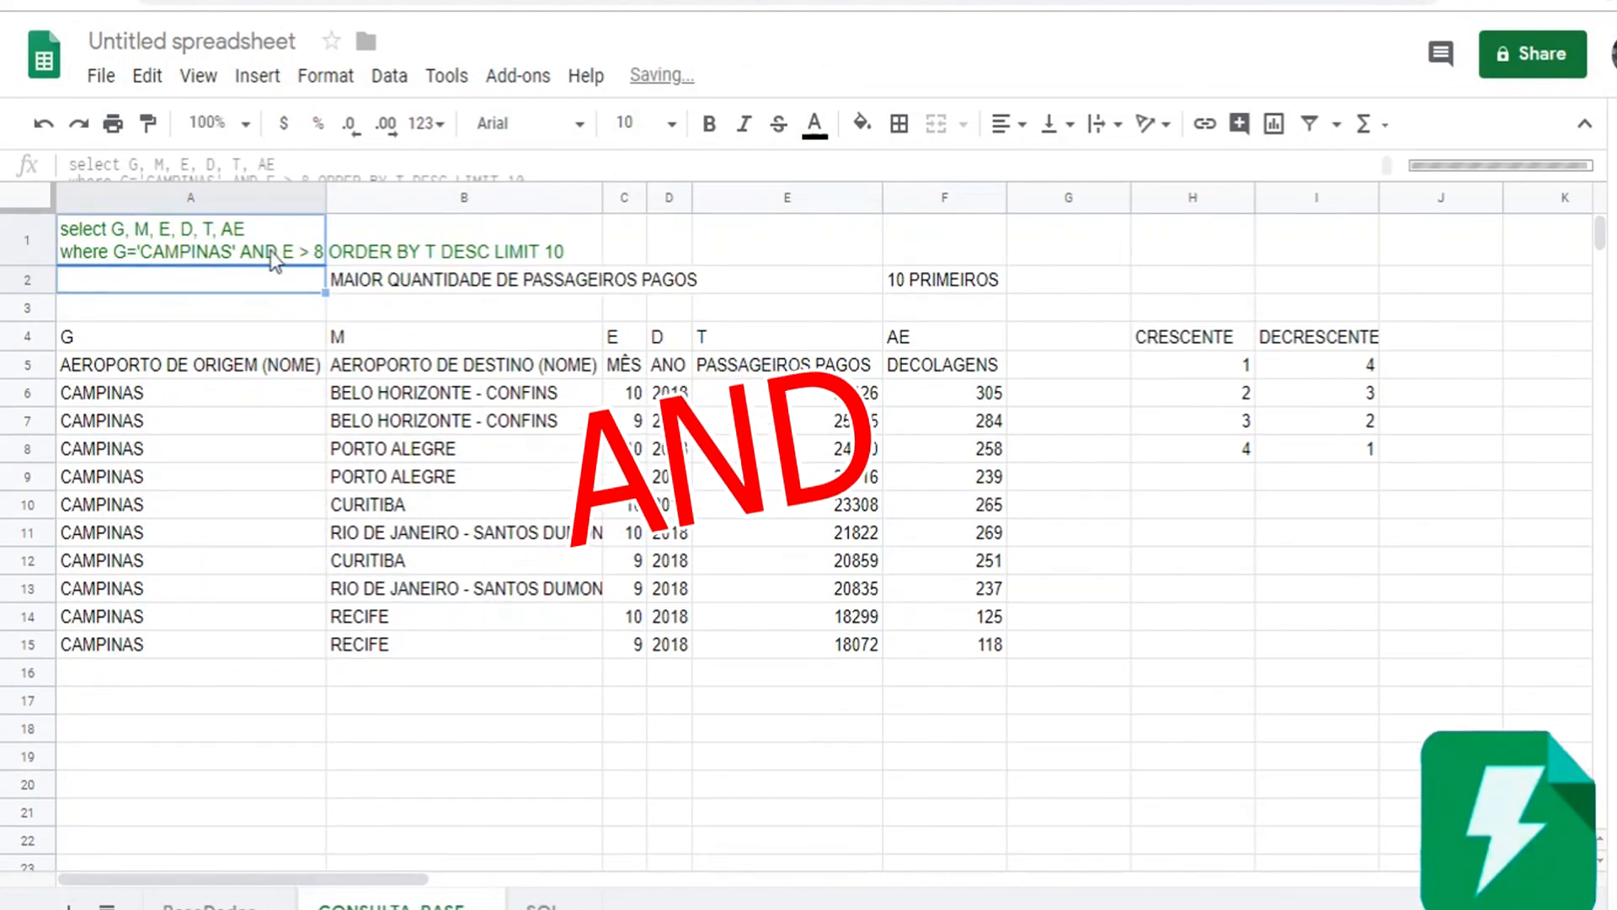
pyautogui.doubleClick(251, 251)
pyautogui.hotkey('alt', 'Return')
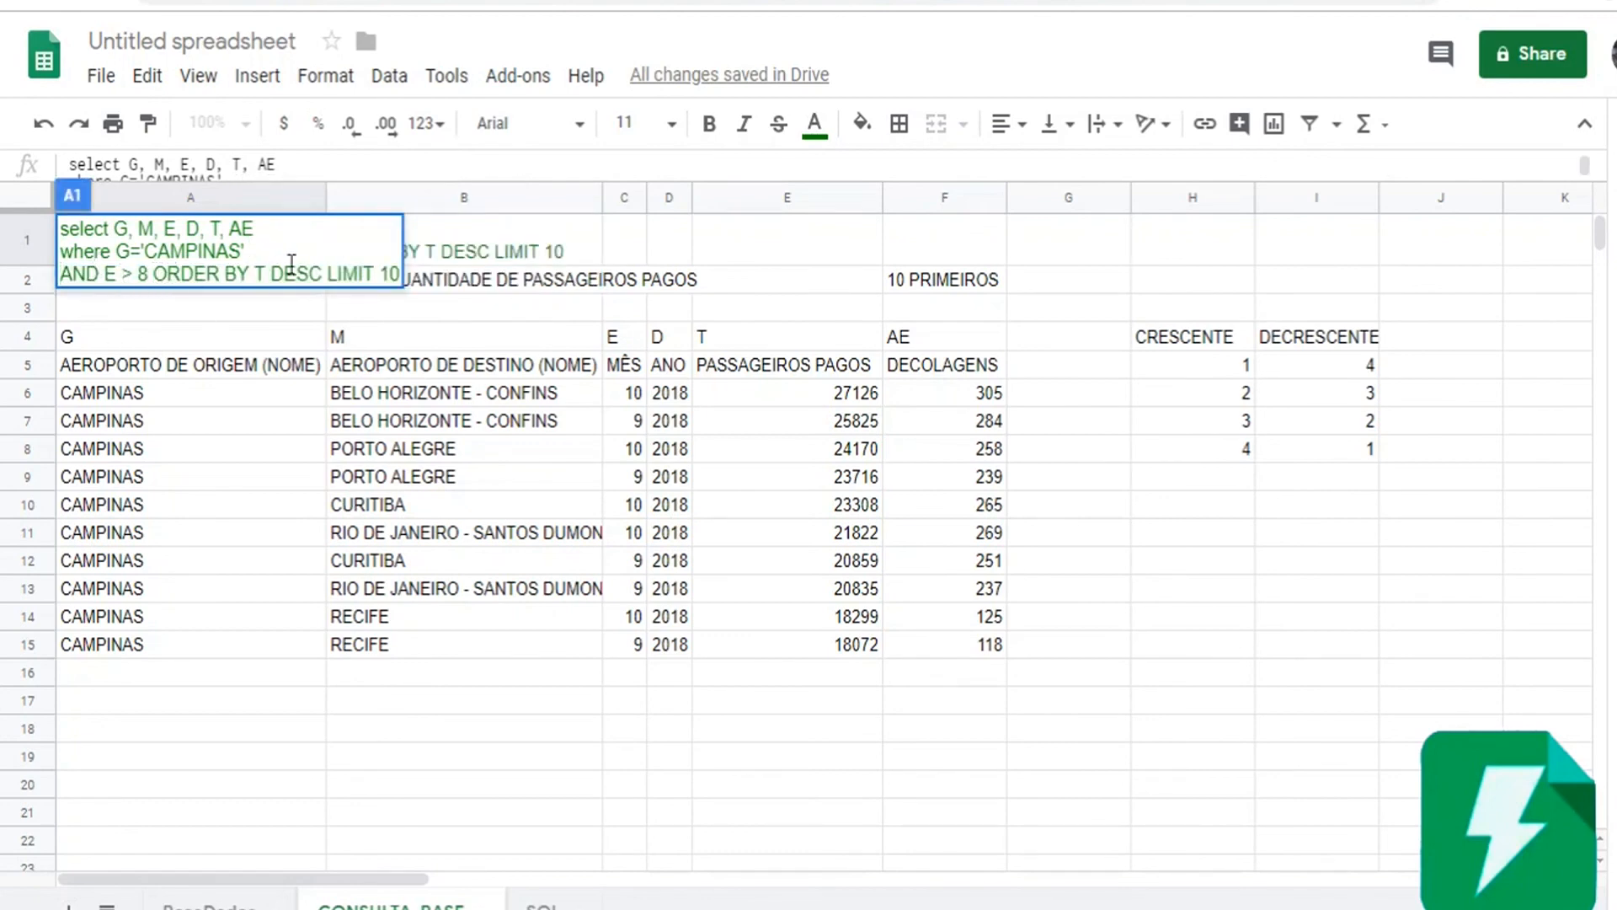
pyautogui.hotkey('alt', 'Return')
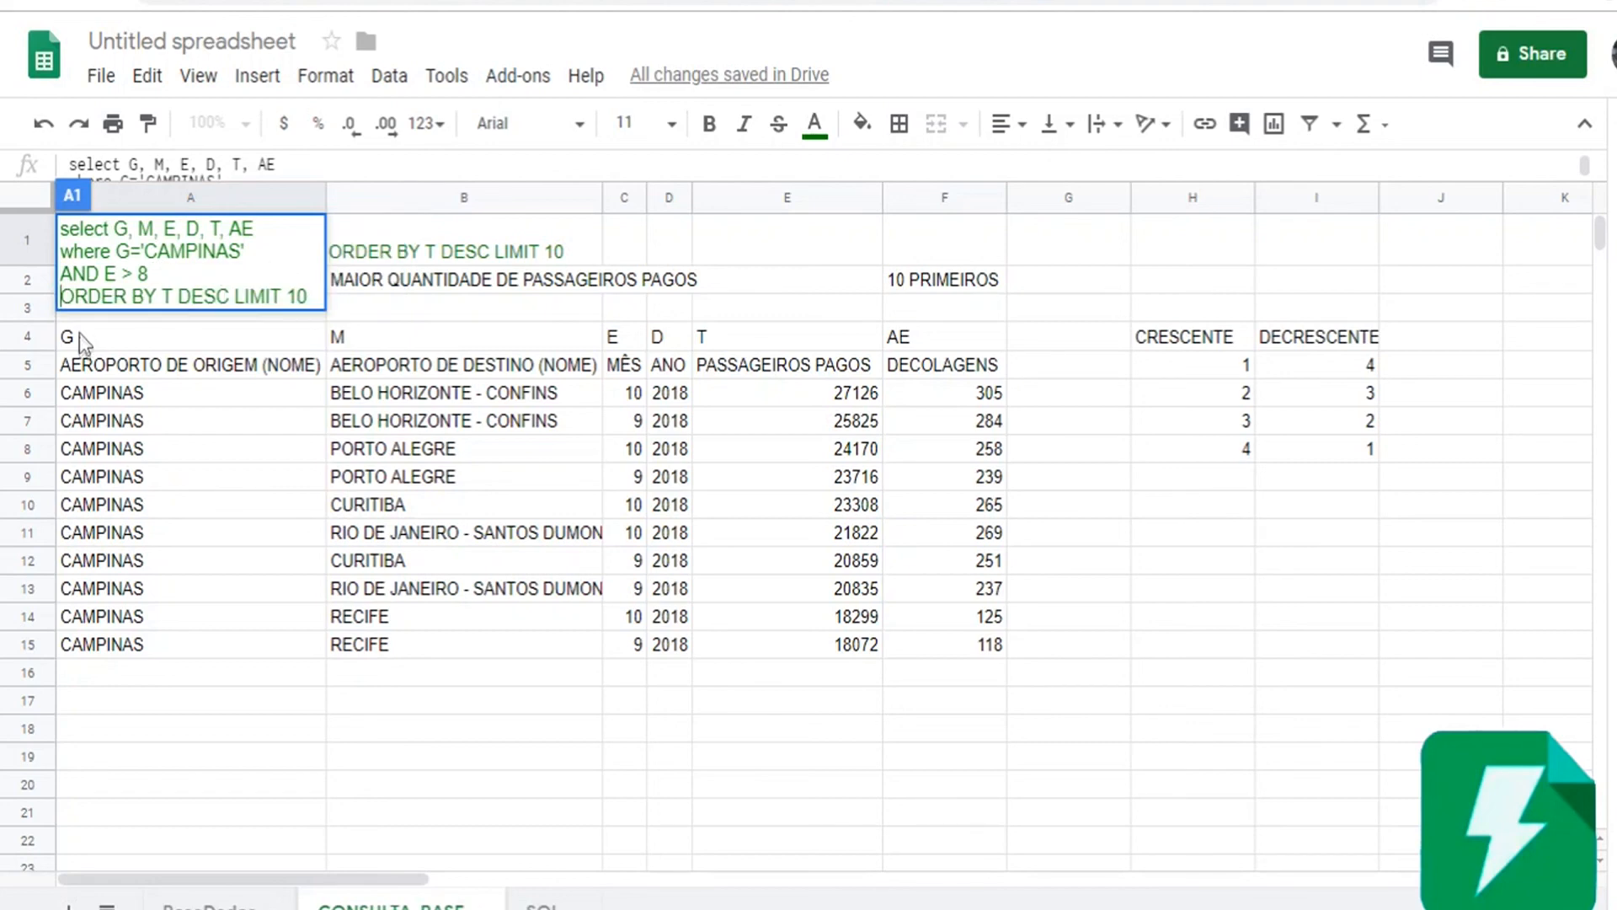
# Move LIMIT 10 onto its own line below ORDER BY T DESC in the A1 query text
pyautogui.moveTo(60, 296); pyautogui.dragTo(160, 293)
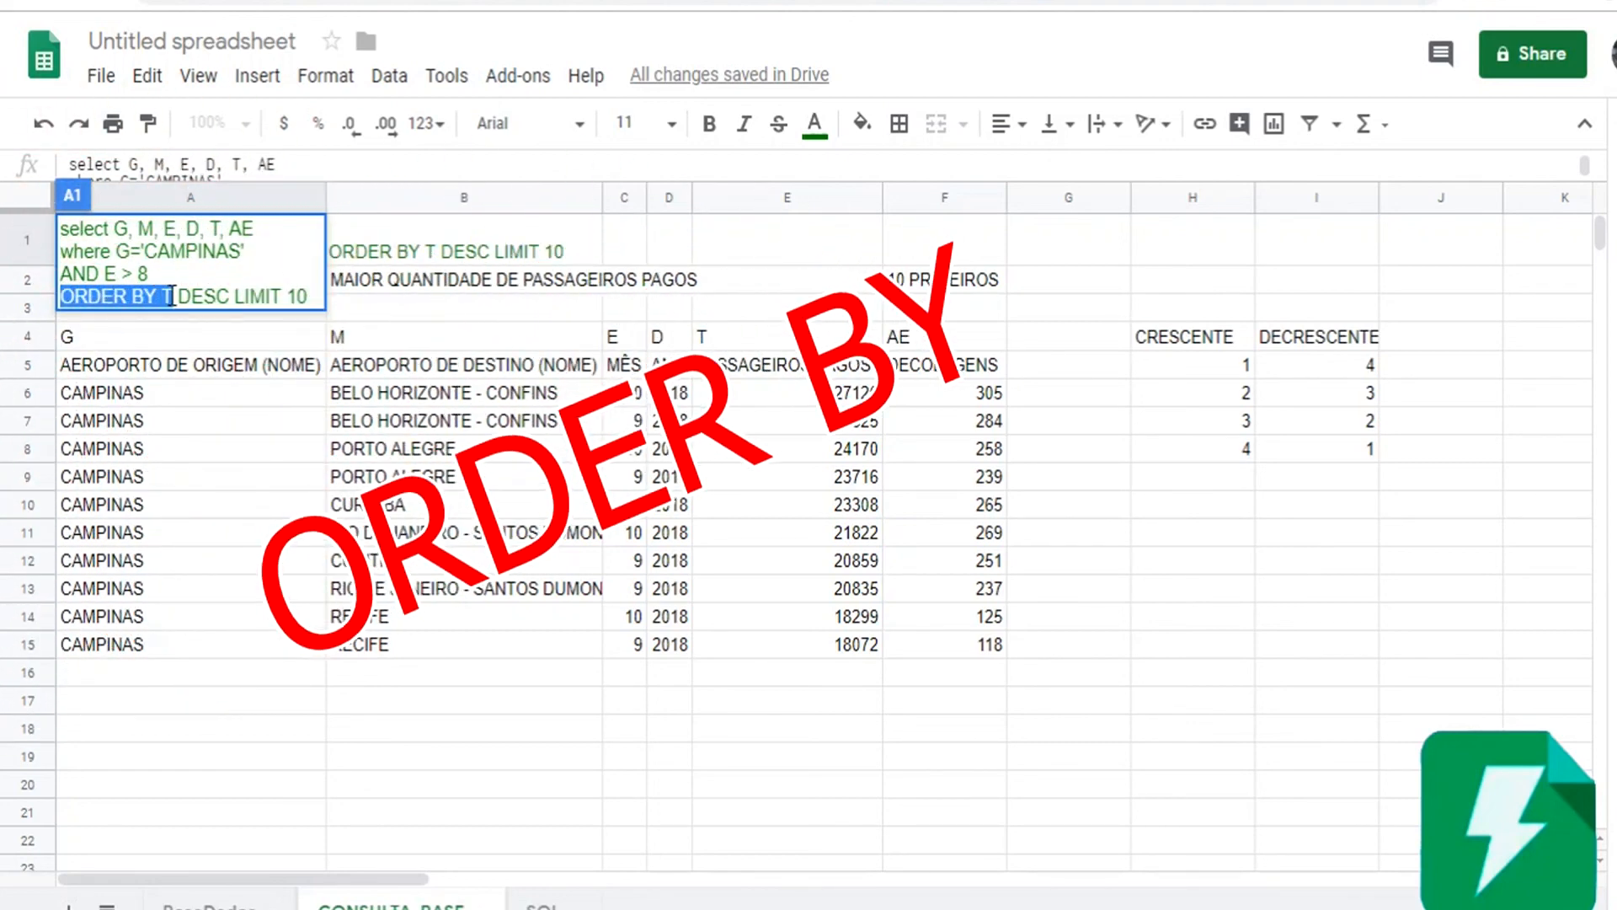
pyautogui.click(174, 295)
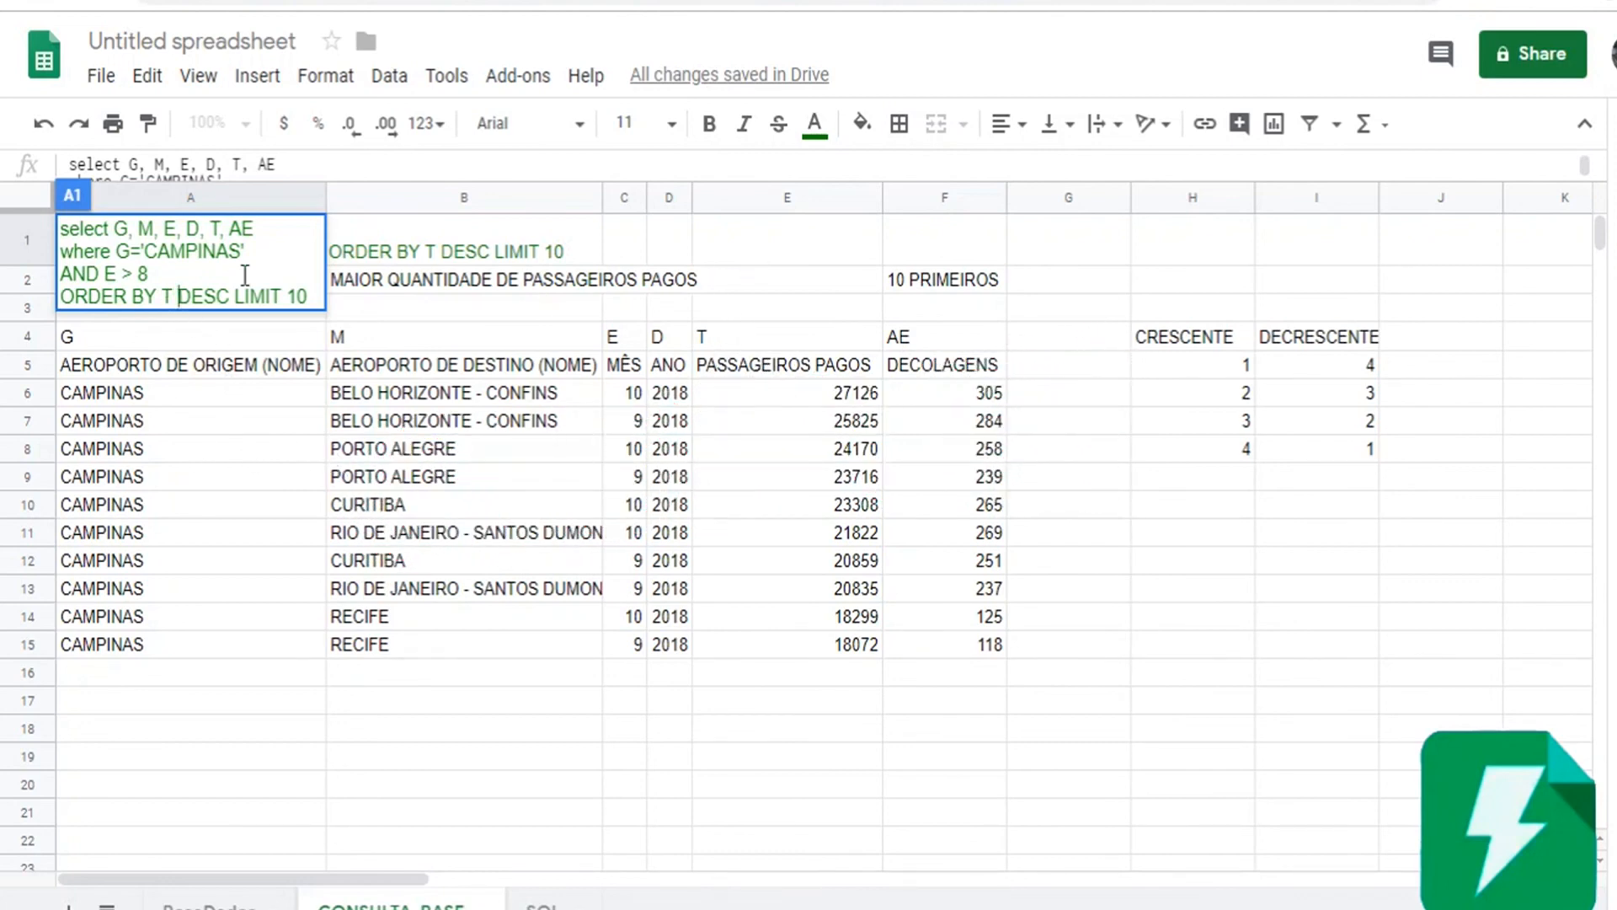
pyautogui.hotkey('ctrl', 'shift', 'Right')
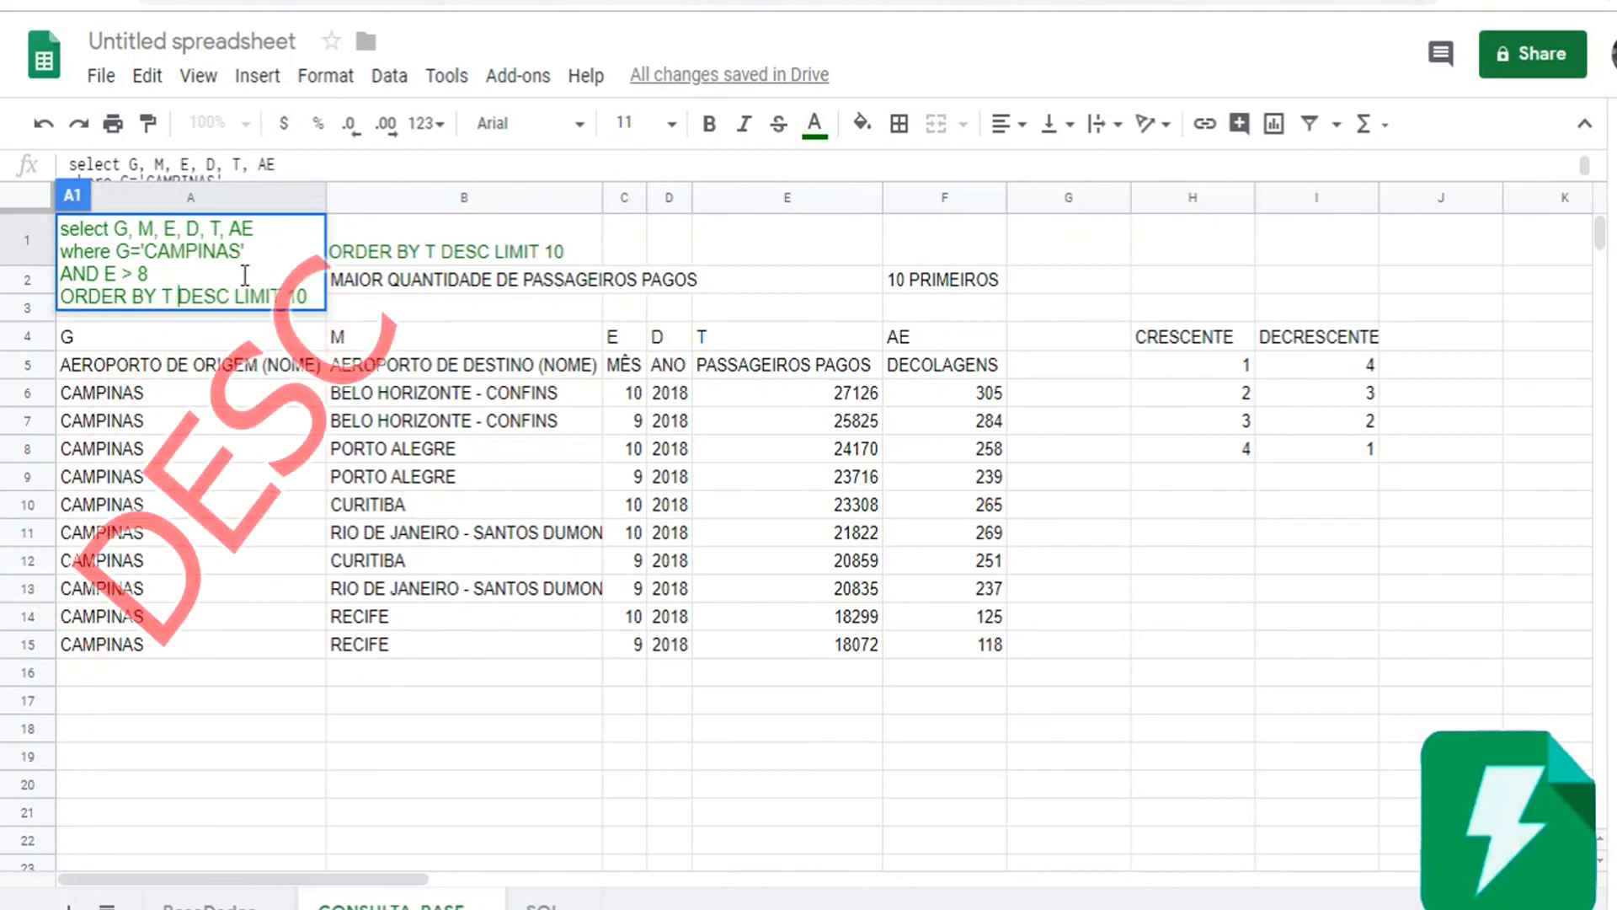
pyautogui.press('Left')
pyautogui.press('Right')
pyautogui.press('Right')
pyautogui.press('Right')
pyautogui.press('Right')
pyautogui.press('Right')
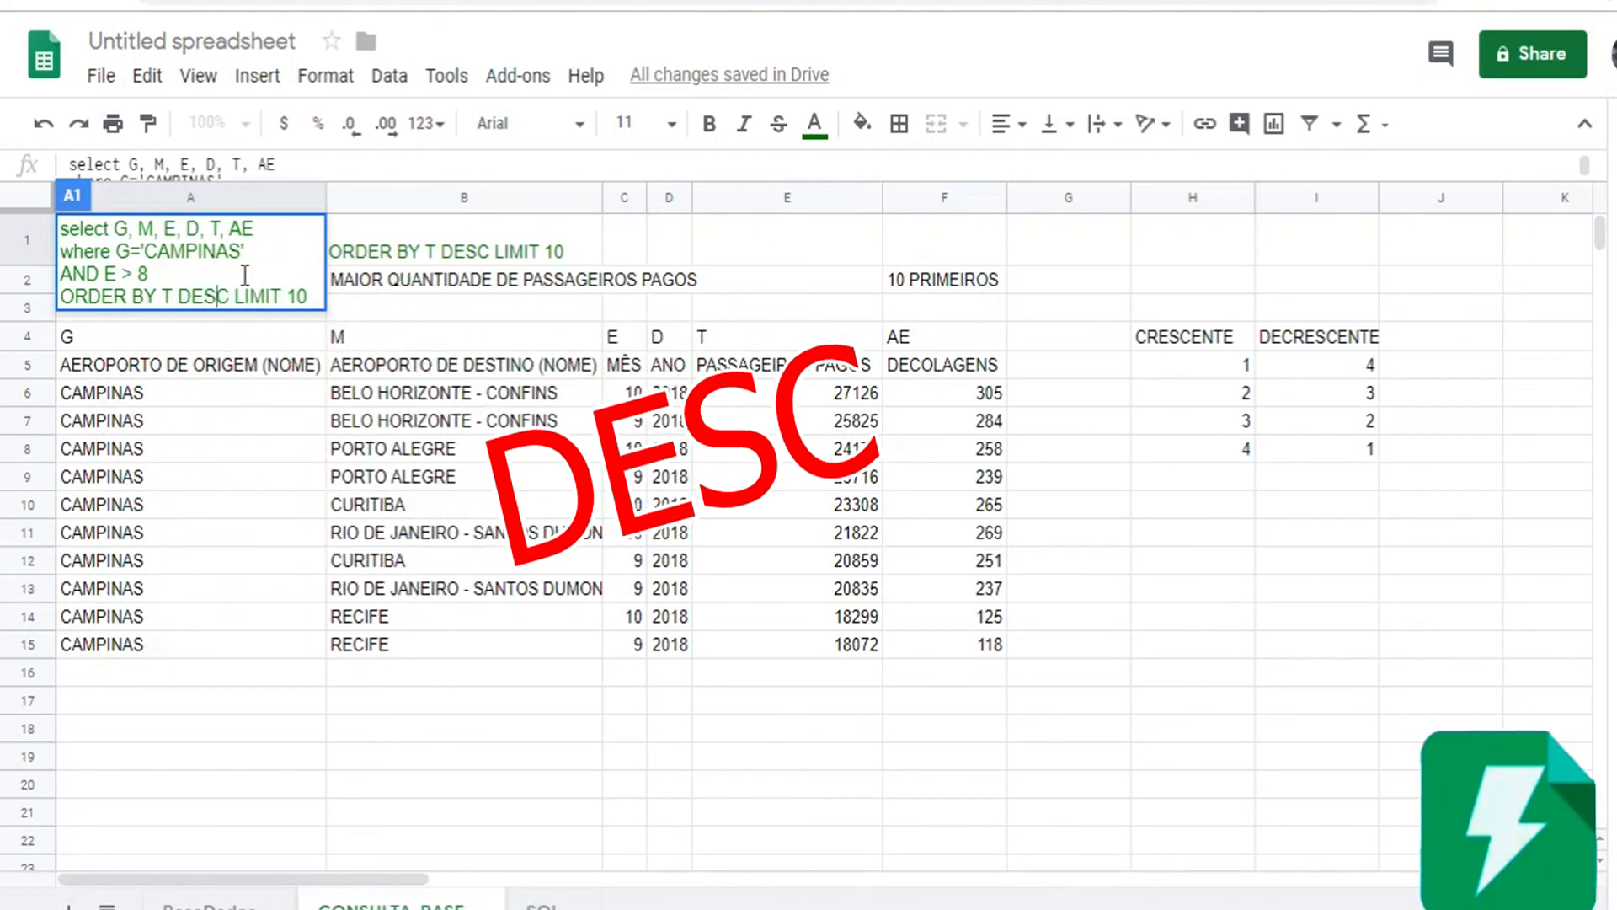
pyautogui.hotkey('alt', 'Return')
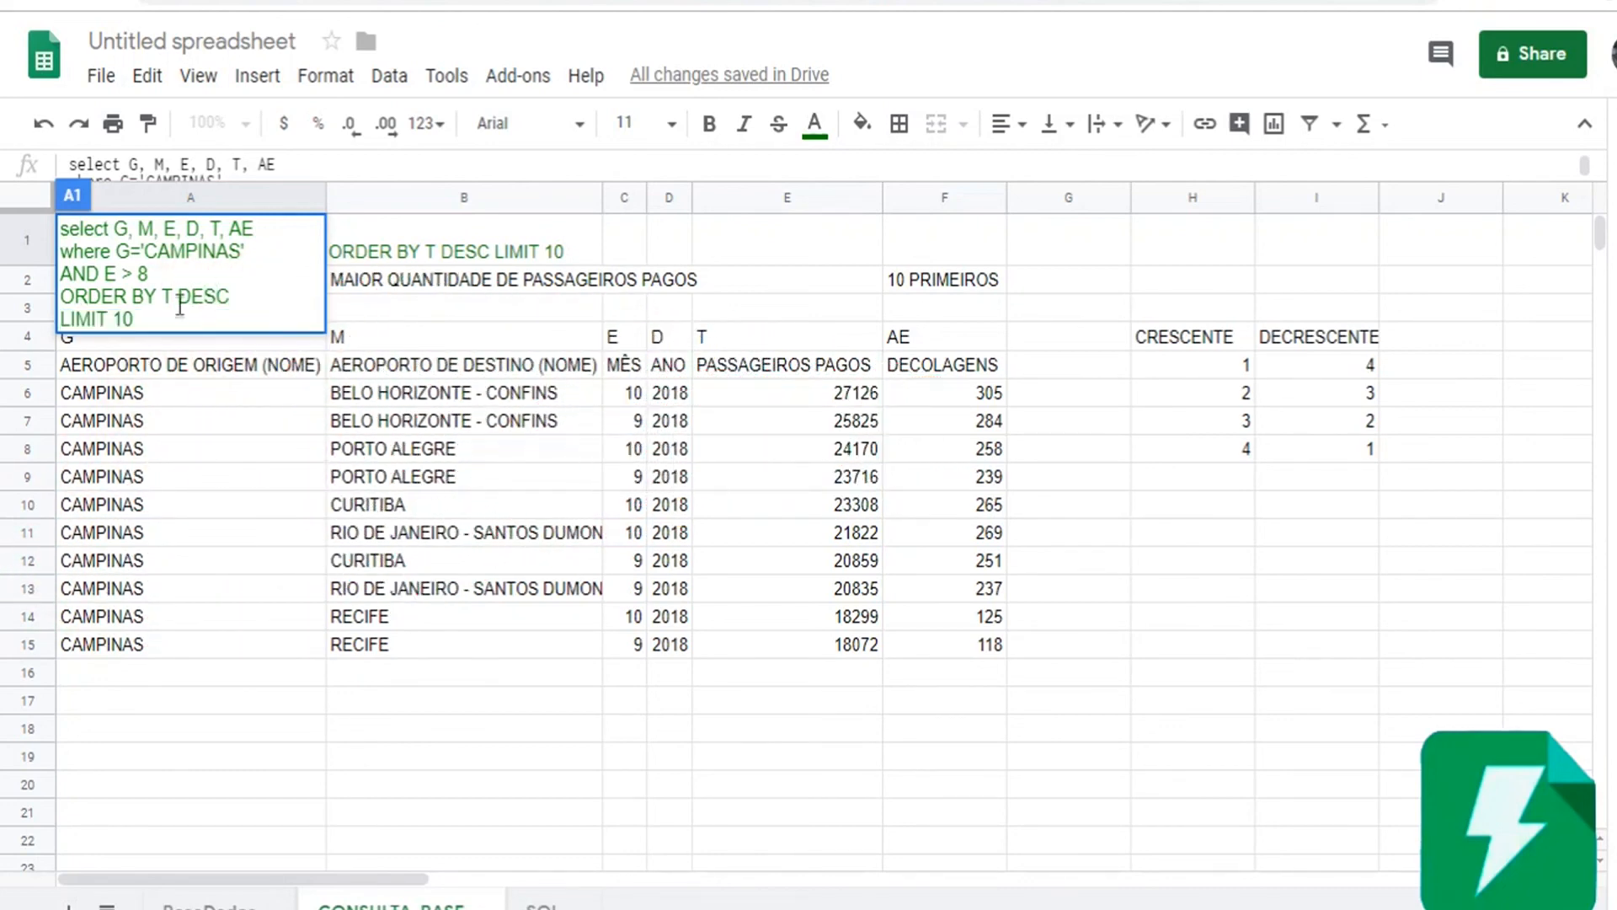
pyautogui.moveTo(74, 314); pyautogui.dragTo(25, 338)
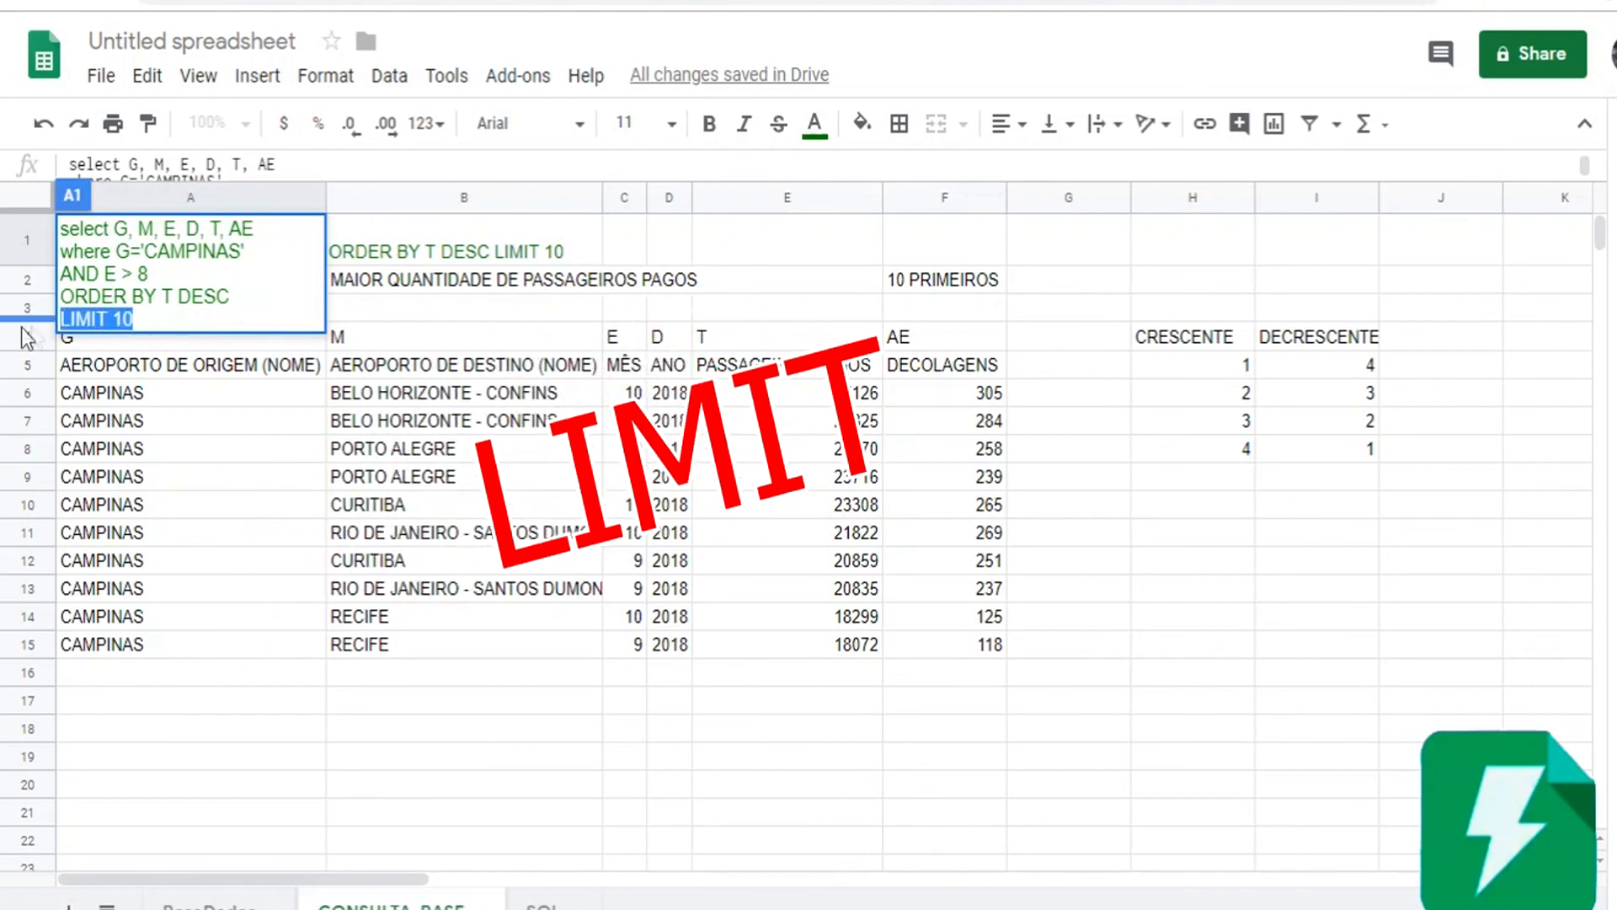
pyautogui.click(190, 315)
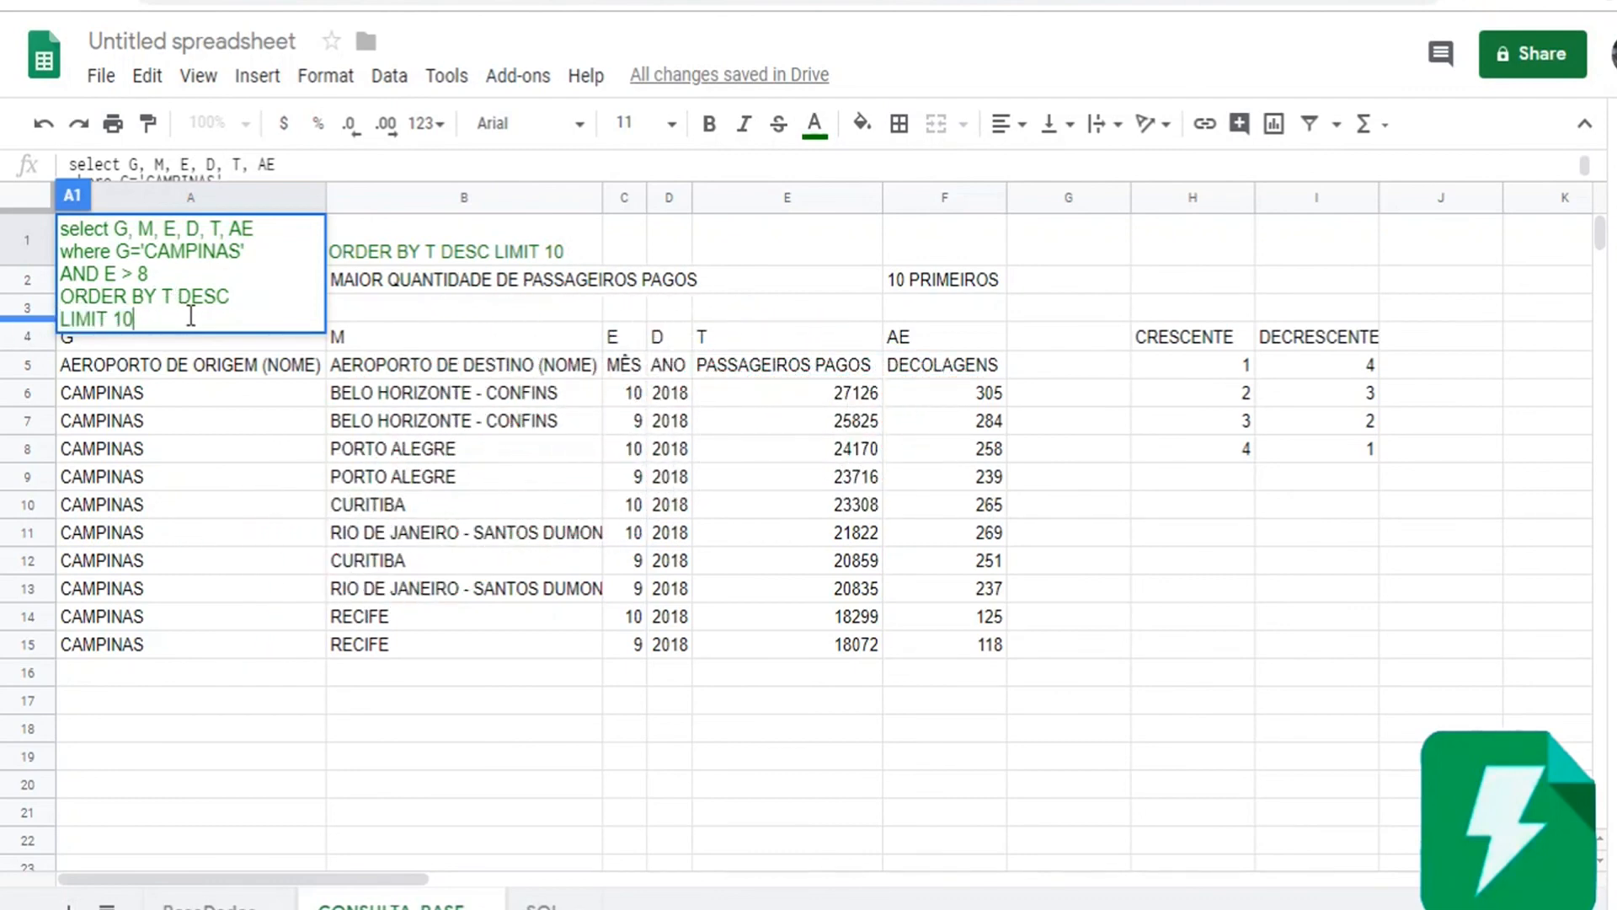